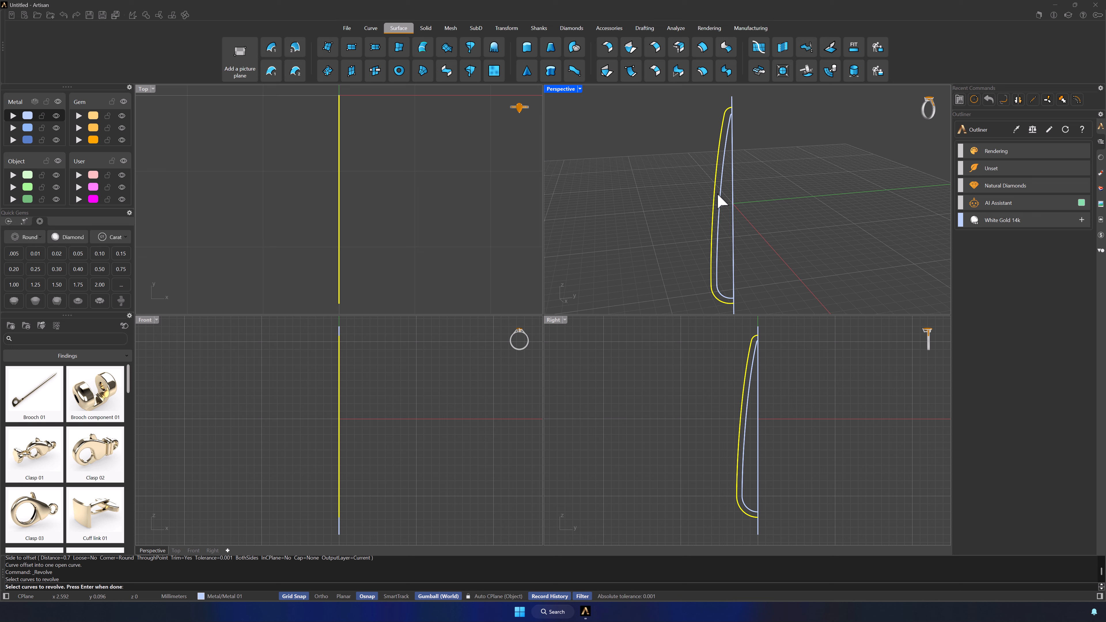
# - Revolve the inner and outer profile curves 360 degrees around the vertical axis line, from a start angle of 0
pyautogui.click(721, 197)
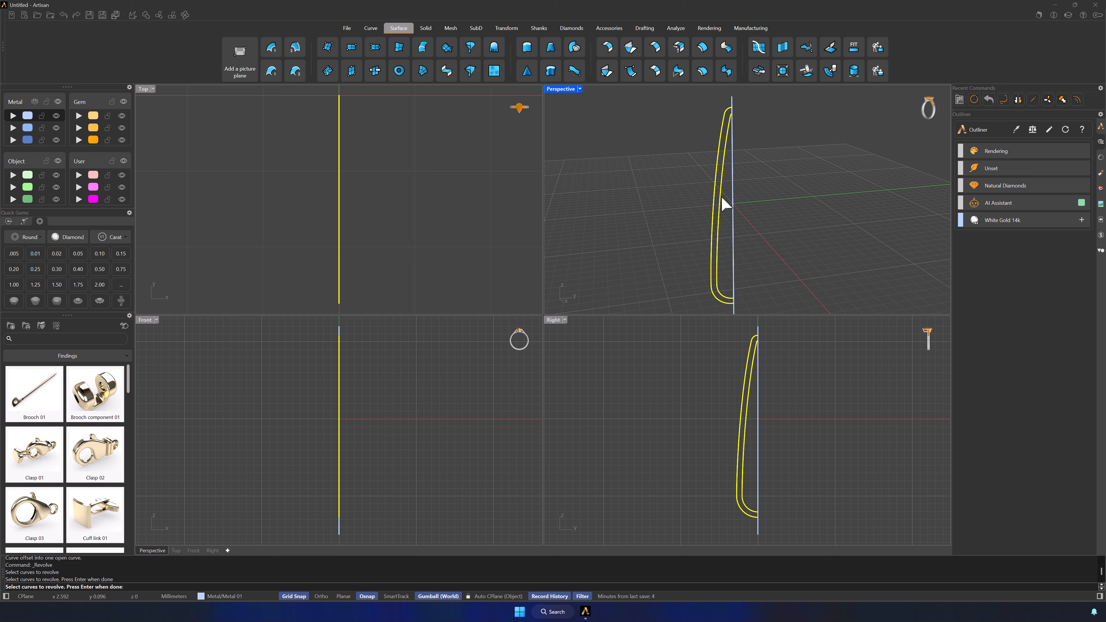
pyautogui.press('Return')
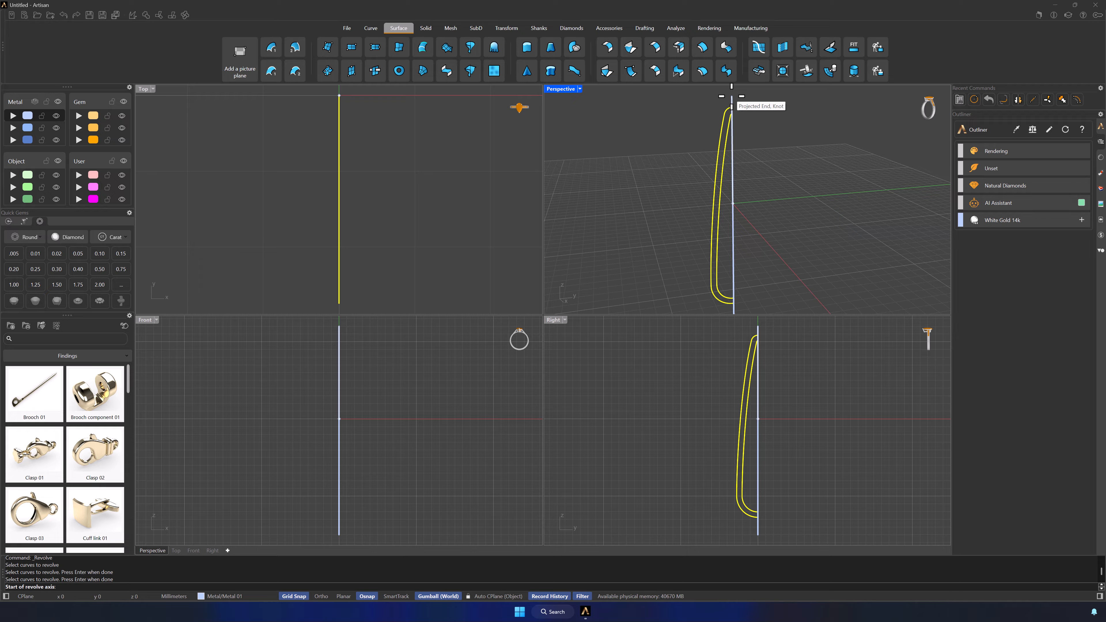
pyautogui.click(759, 327)
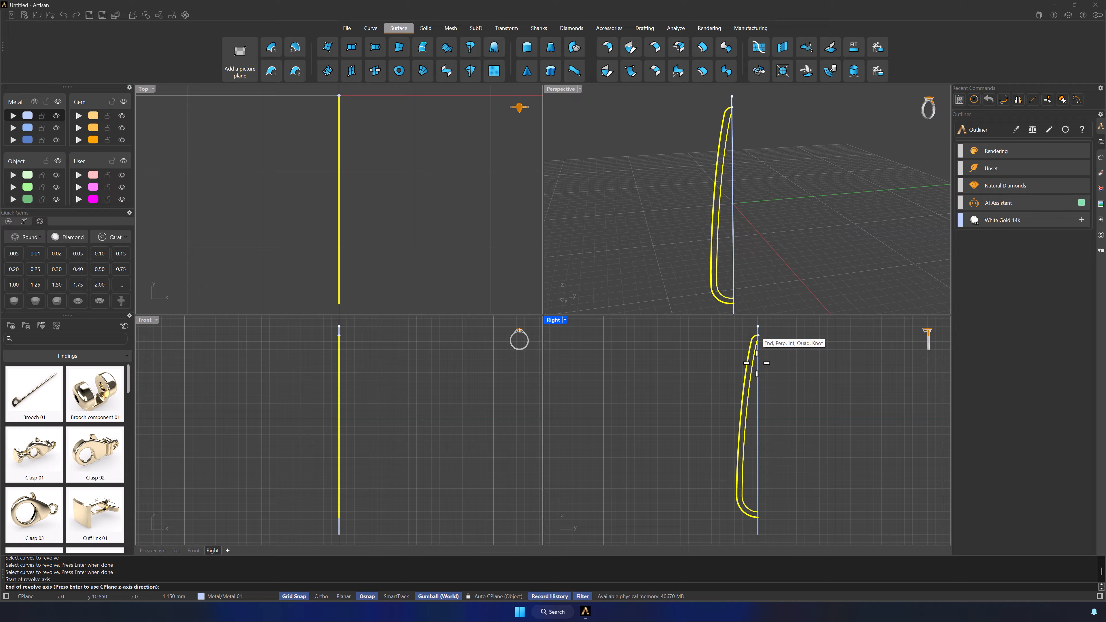
pyautogui.moveTo(758, 505); pyautogui.dragTo(758, 475, button='right')
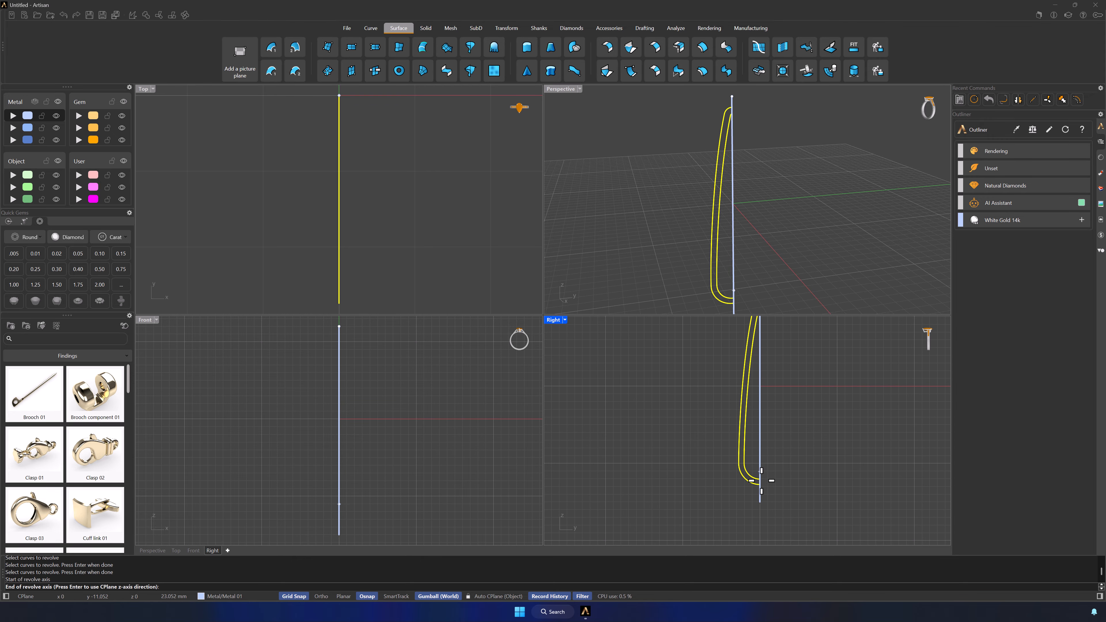
pyautogui.click(760, 501)
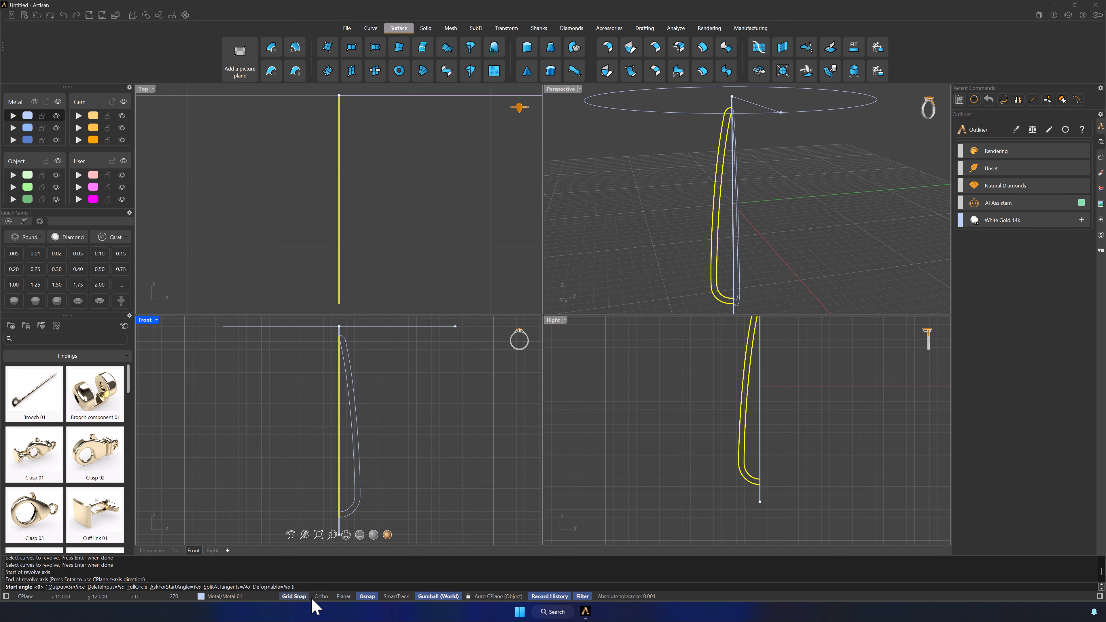
pyautogui.press('Return')
pyautogui.write('360')
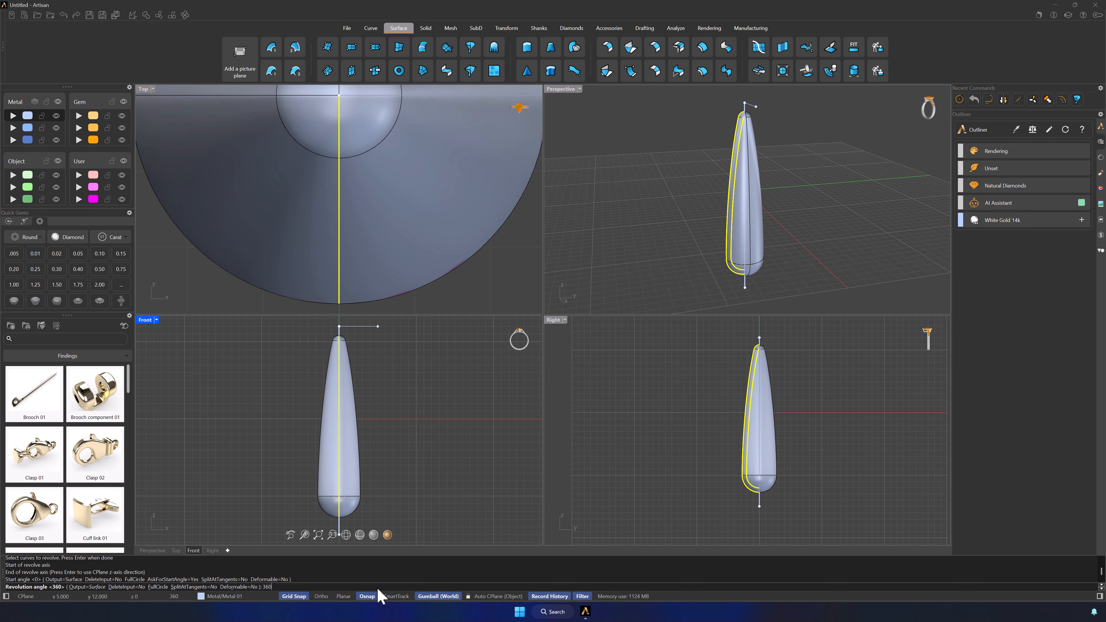
pyautogui.press('Return')
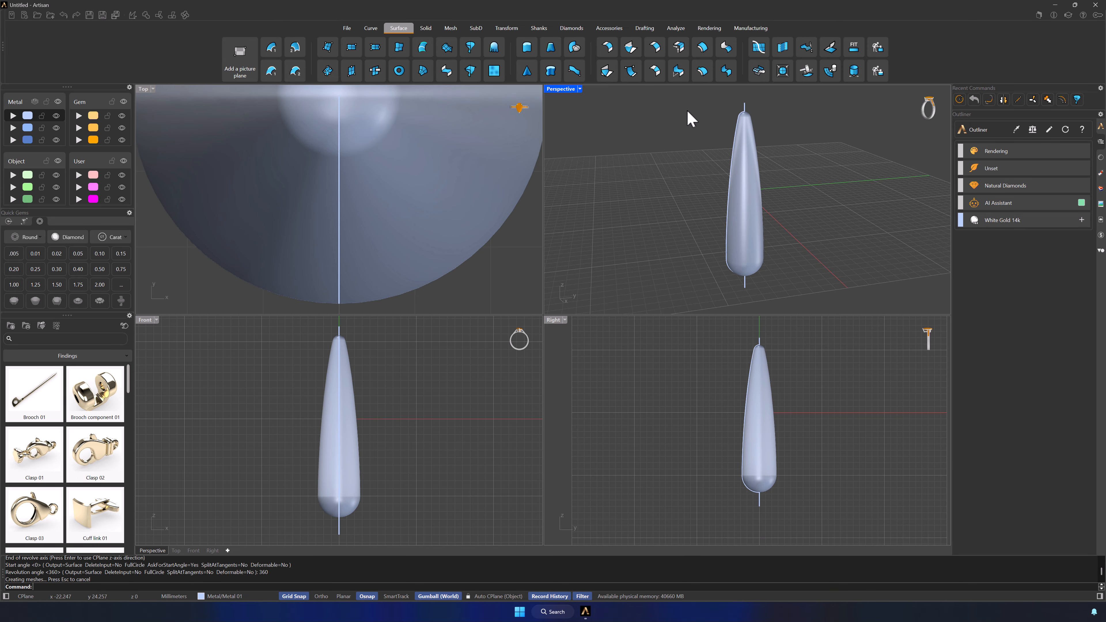
# - Trim away the half of both revolved surfaces opposite the profile curves, using the vertical axis line as cutter
pyautogui.click(580, 89)
pyautogui.moveTo(578, 291)
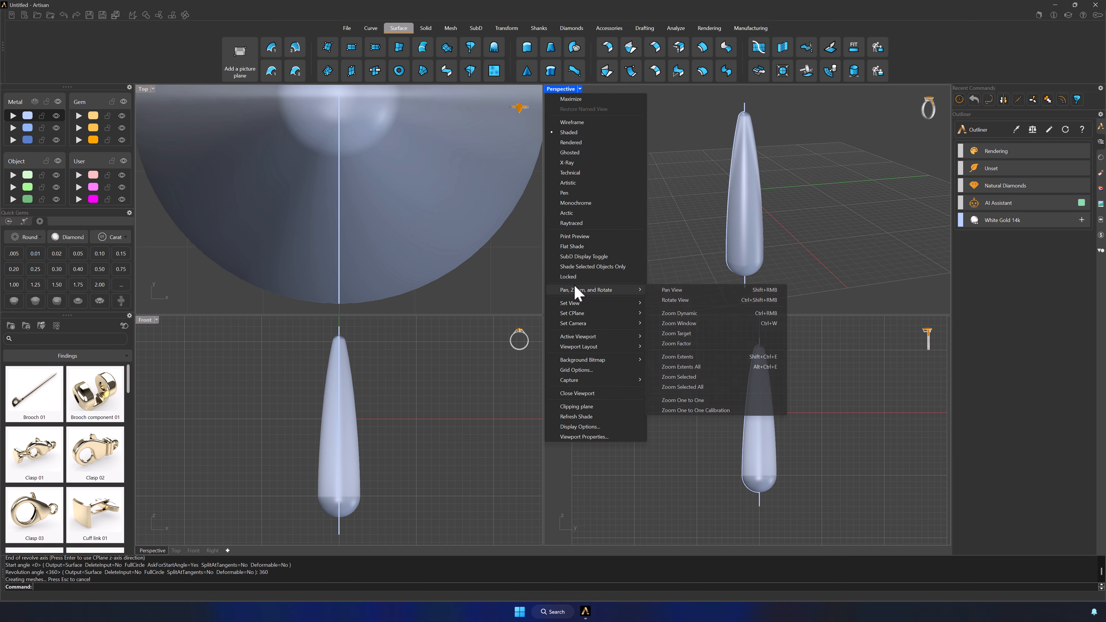
pyautogui.click(681, 367)
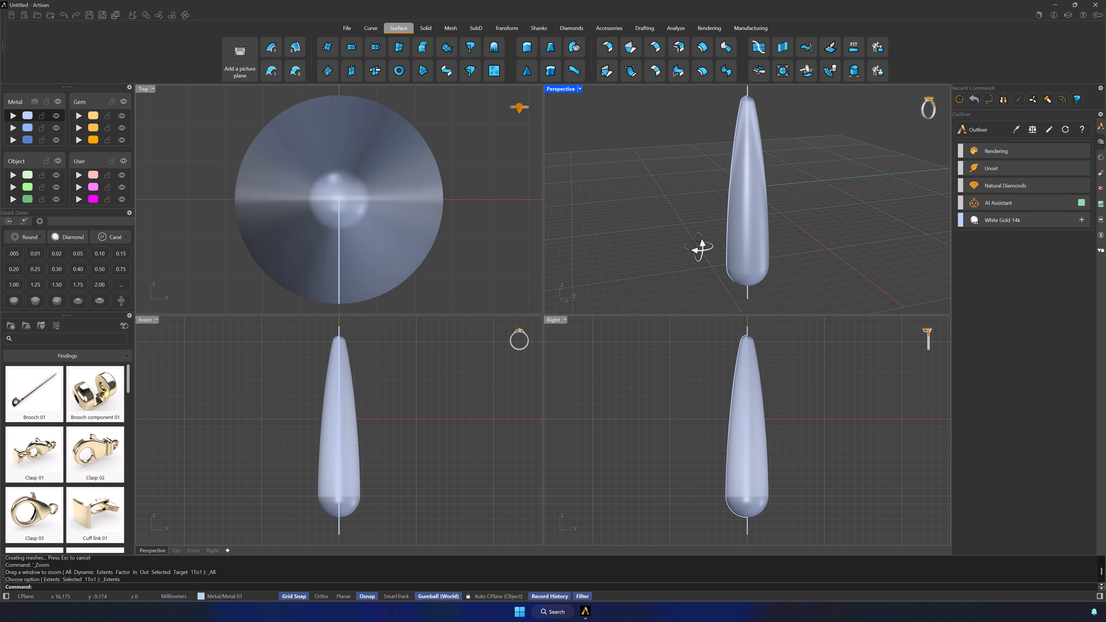
pyautogui.moveTo(701, 247)
pyautogui.mouseDown(button='right')
pyautogui.moveTo(867, 240)
pyautogui.moveTo(694, 245)
pyautogui.mouseUp(button='right')
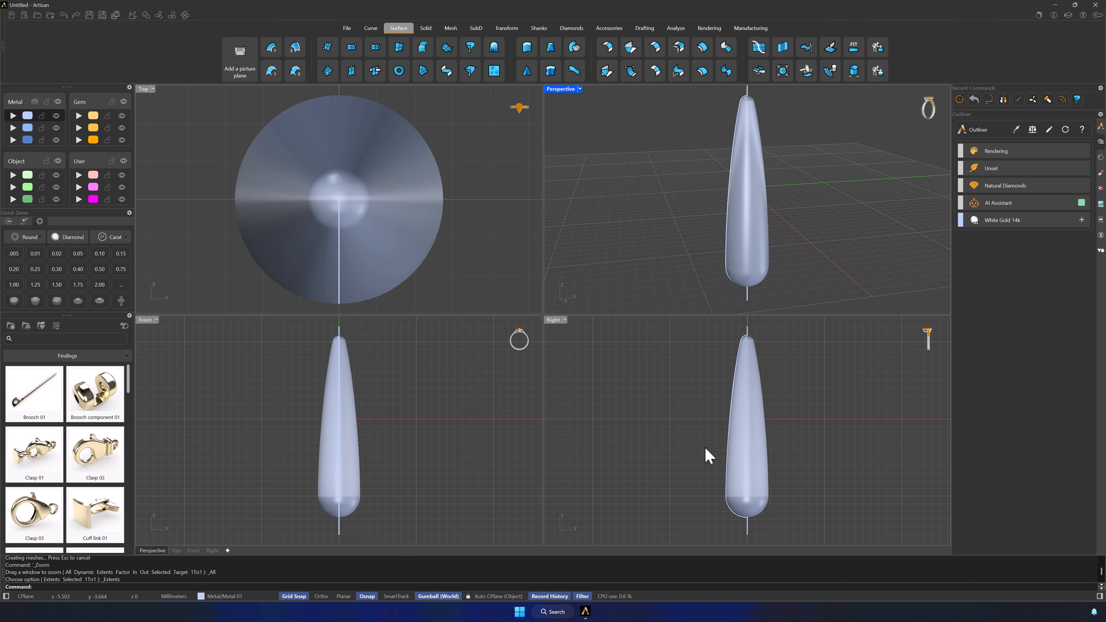
pyautogui.moveTo(711, 326); pyautogui.dragTo(805, 537)
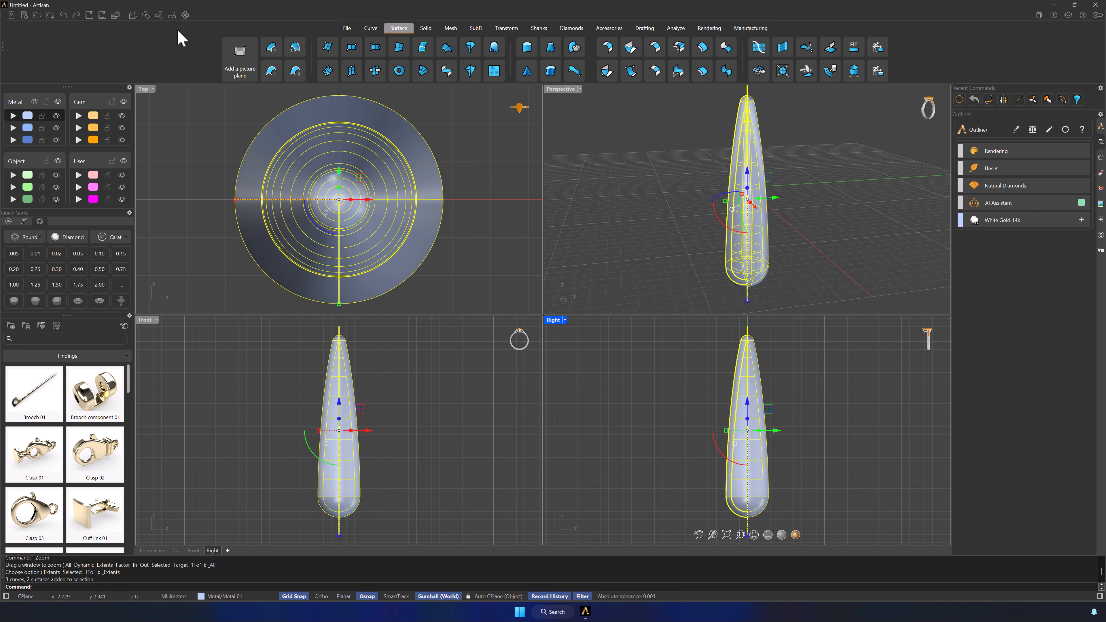
pyautogui.click(159, 15)
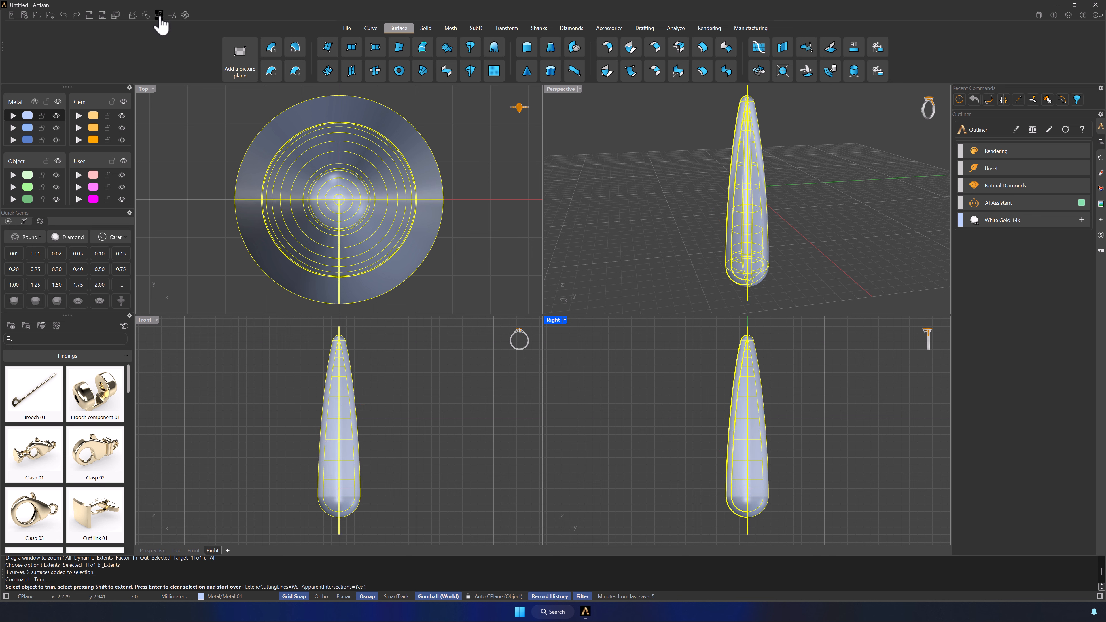
pyautogui.click(761, 443)
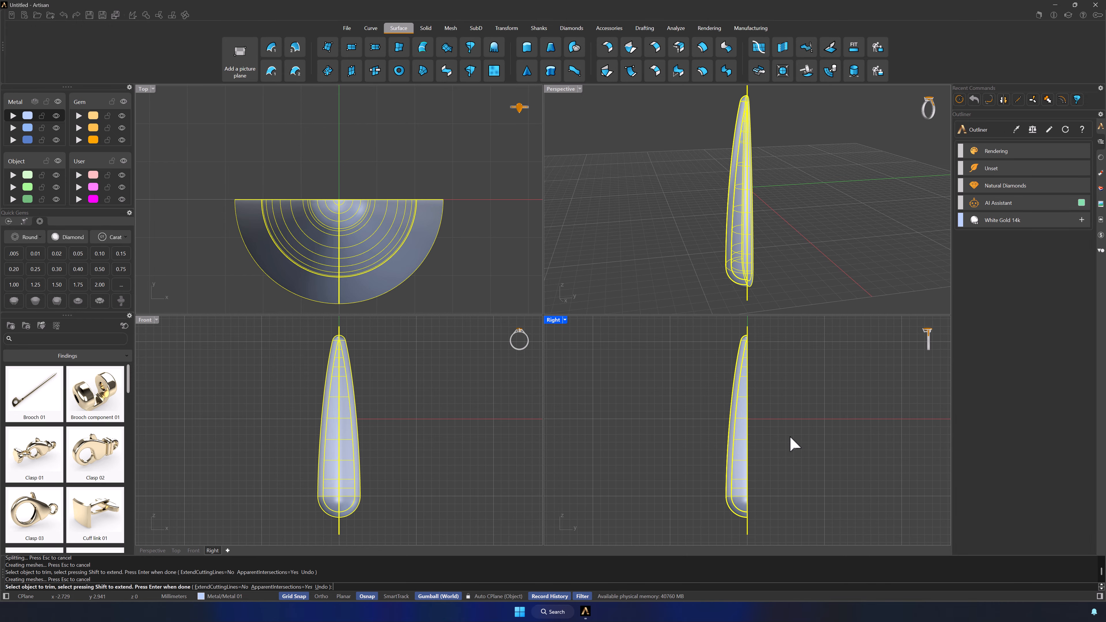
pyautogui.press('Return')
# - Join the two outer surface pieces of the half teardrop into one polysurface
pyautogui.moveTo(812, 286); pyautogui.dragTo(772, 261, button='right')
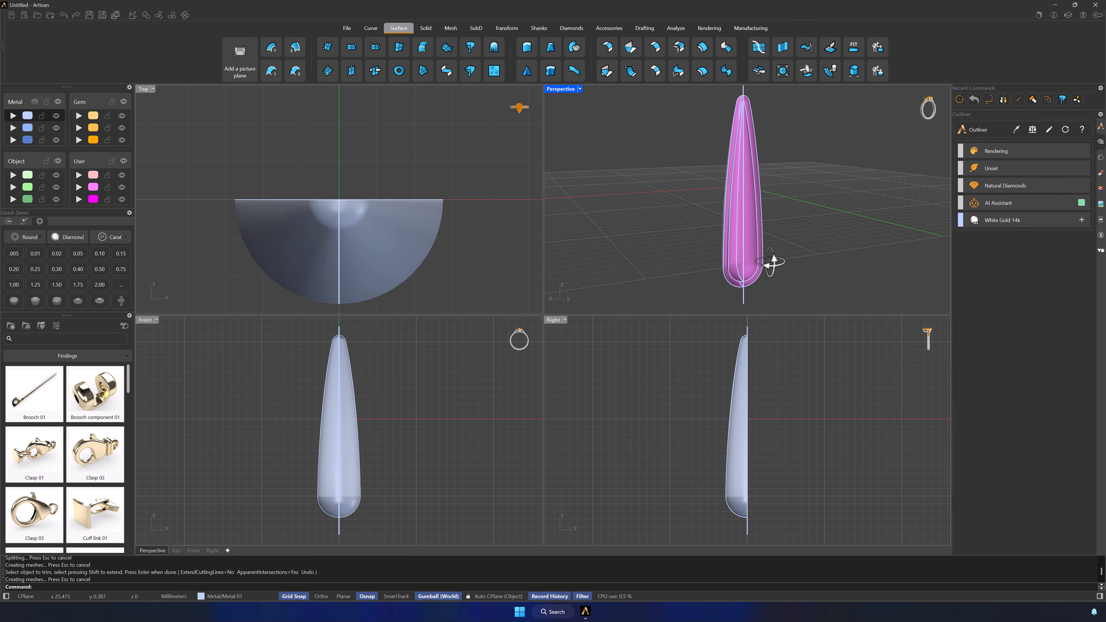
pyautogui.doubleClick(565, 91)
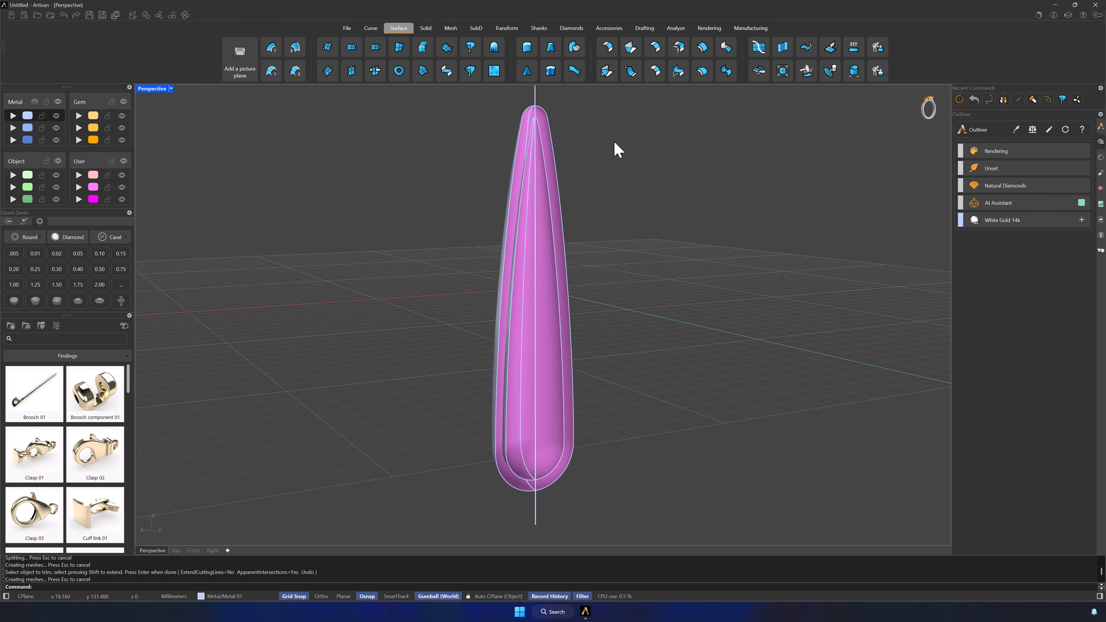
pyautogui.click(547, 122)
pyautogui.click(523, 117)
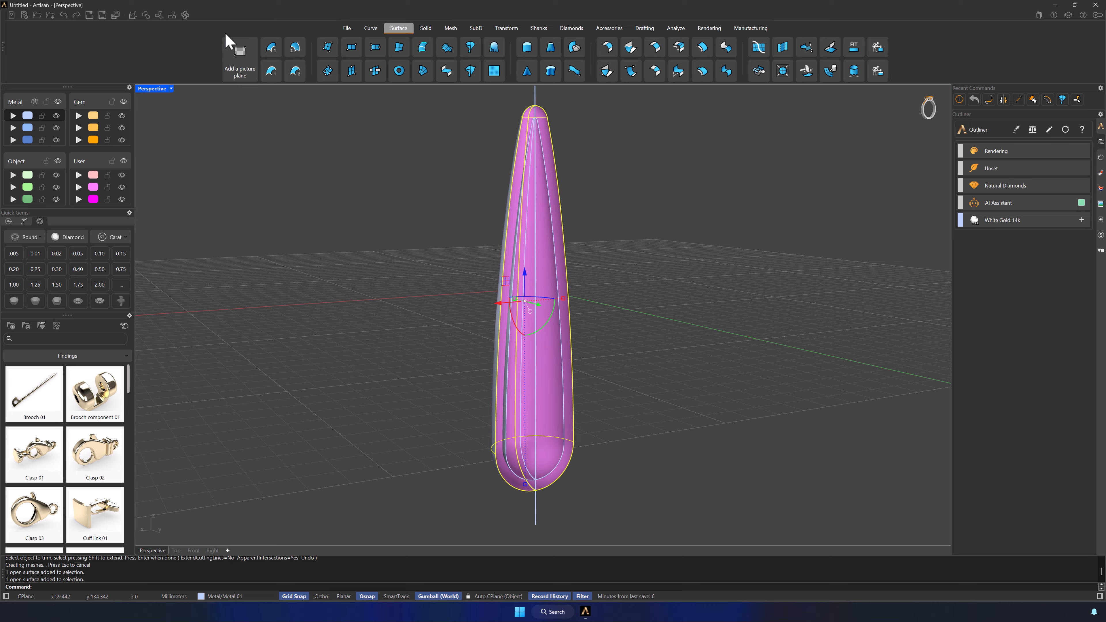
pyautogui.click(146, 16)
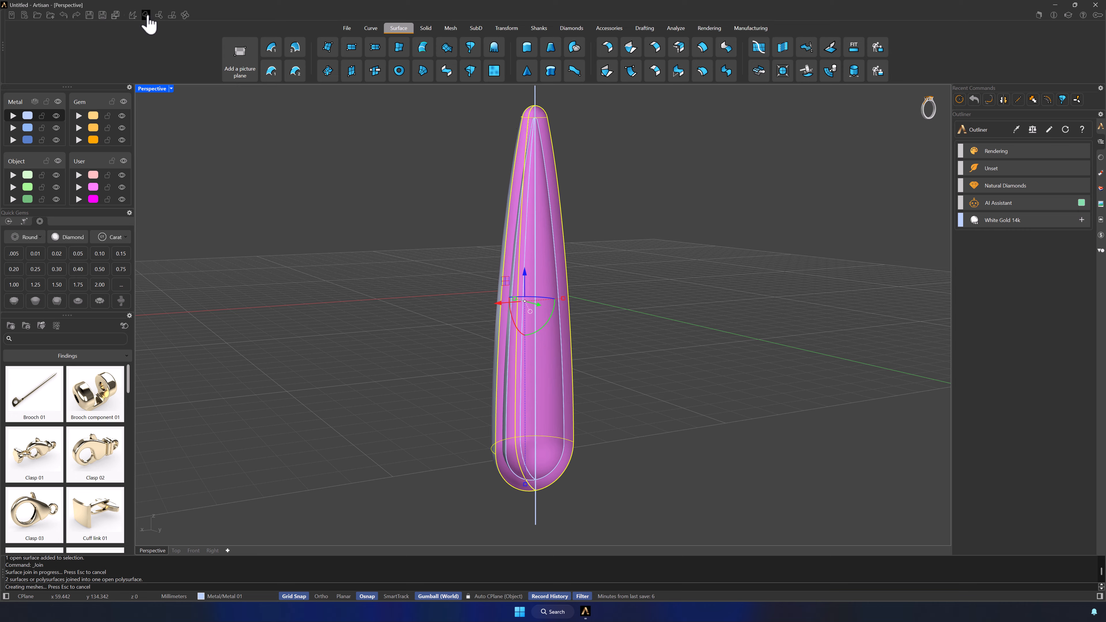
# - Join the two inner surface pieces of the half teardrop into one polysurface
pyautogui.click(331, 261)
pyautogui.click(551, 335)
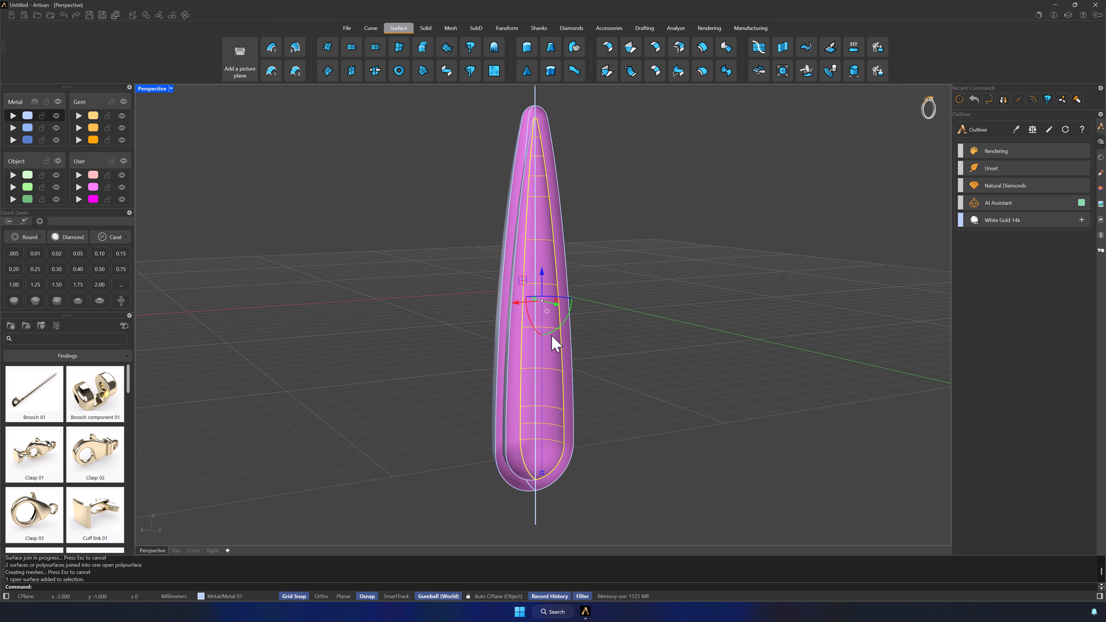
pyautogui.click(521, 359)
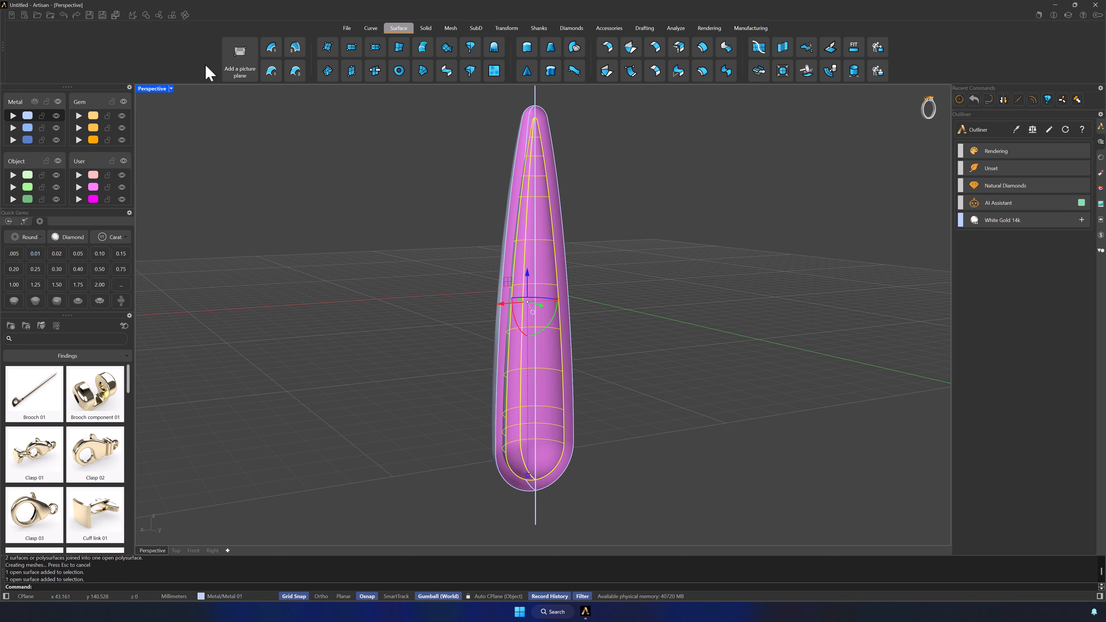
pyautogui.click(146, 15)
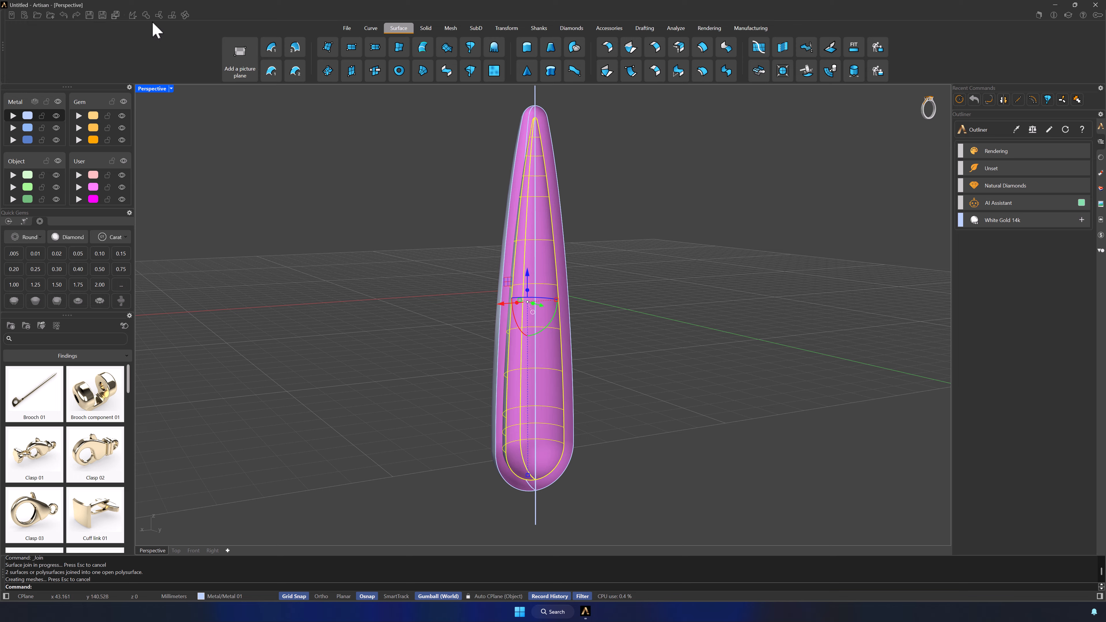
# - Cap the flat open side of the outer teardrop shell to make it a closed solid
pyautogui.click(367, 164)
pyautogui.click(510, 204)
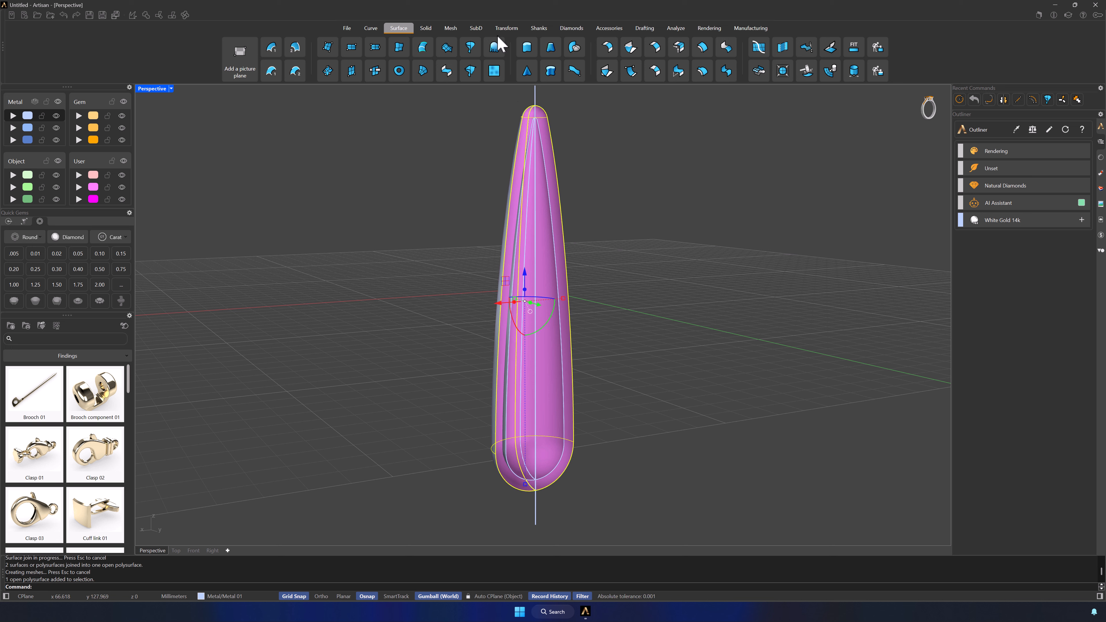
pyautogui.click(426, 28)
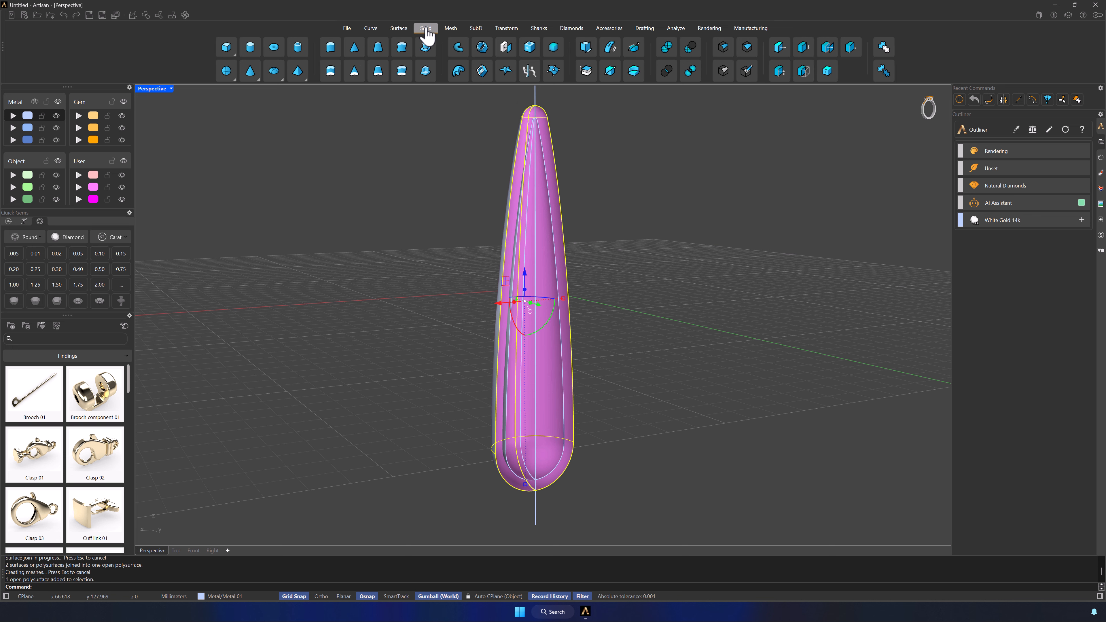
pyautogui.click(509, 50)
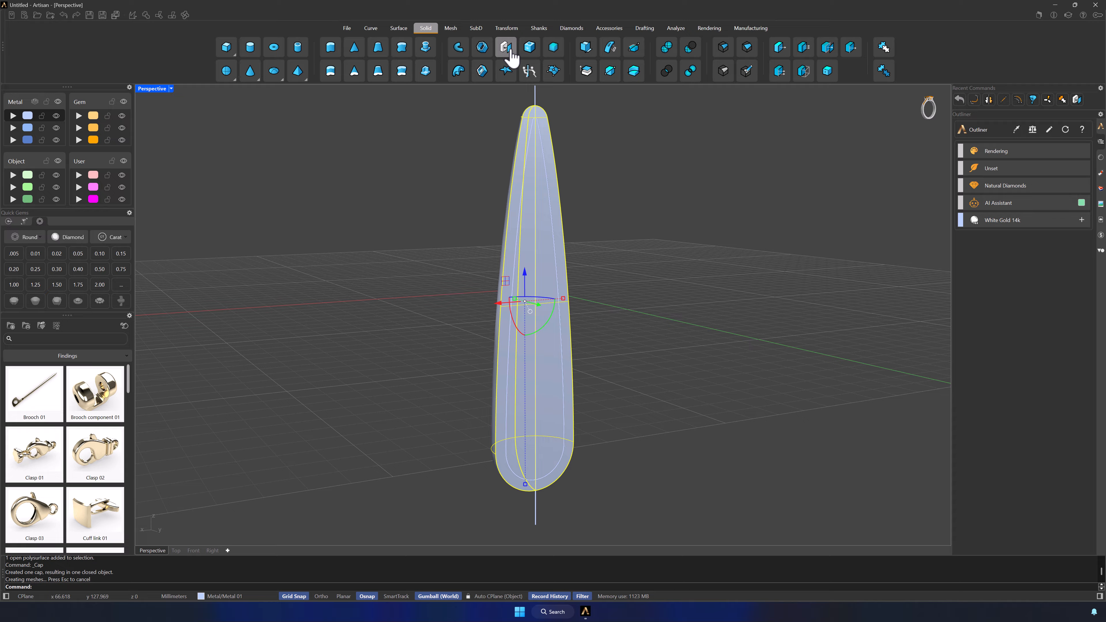
pyautogui.click(594, 145)
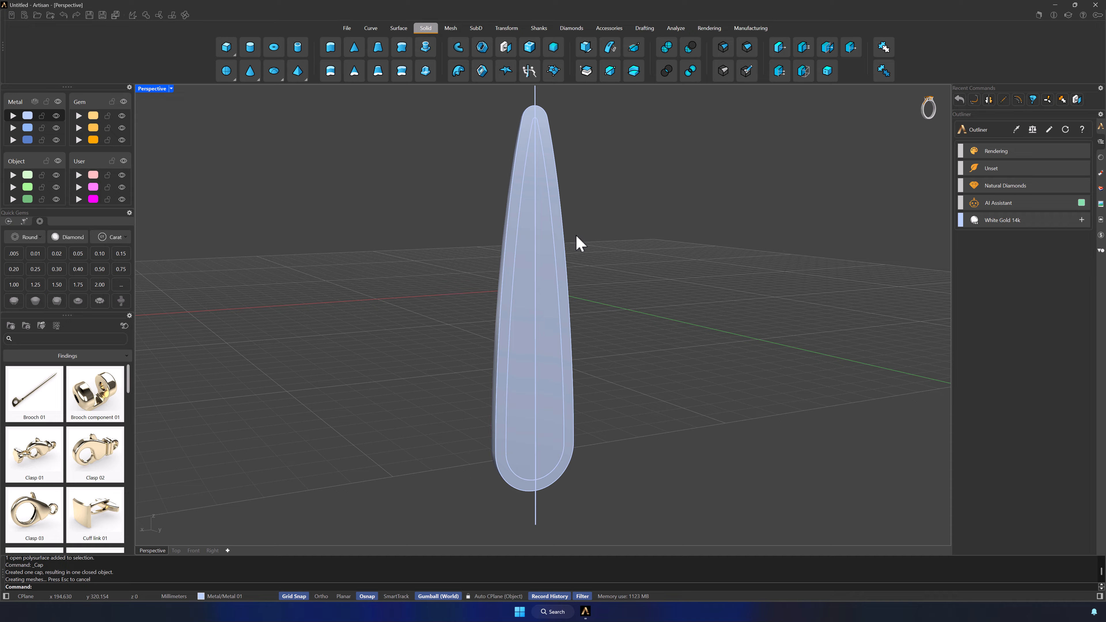
pyautogui.click(525, 300)
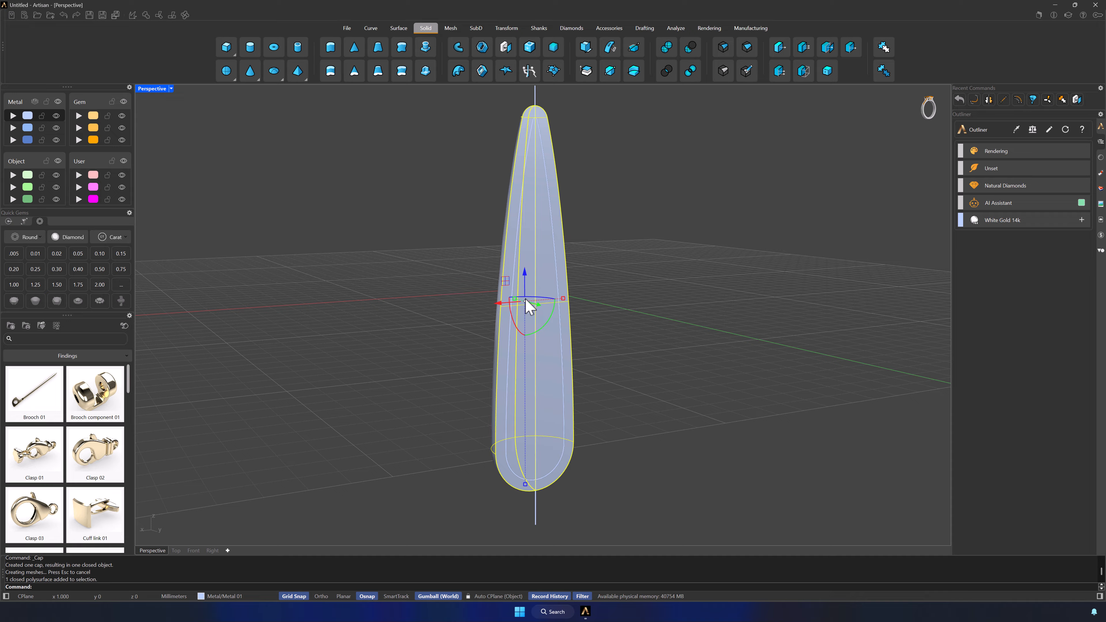
pyautogui.click(586, 72)
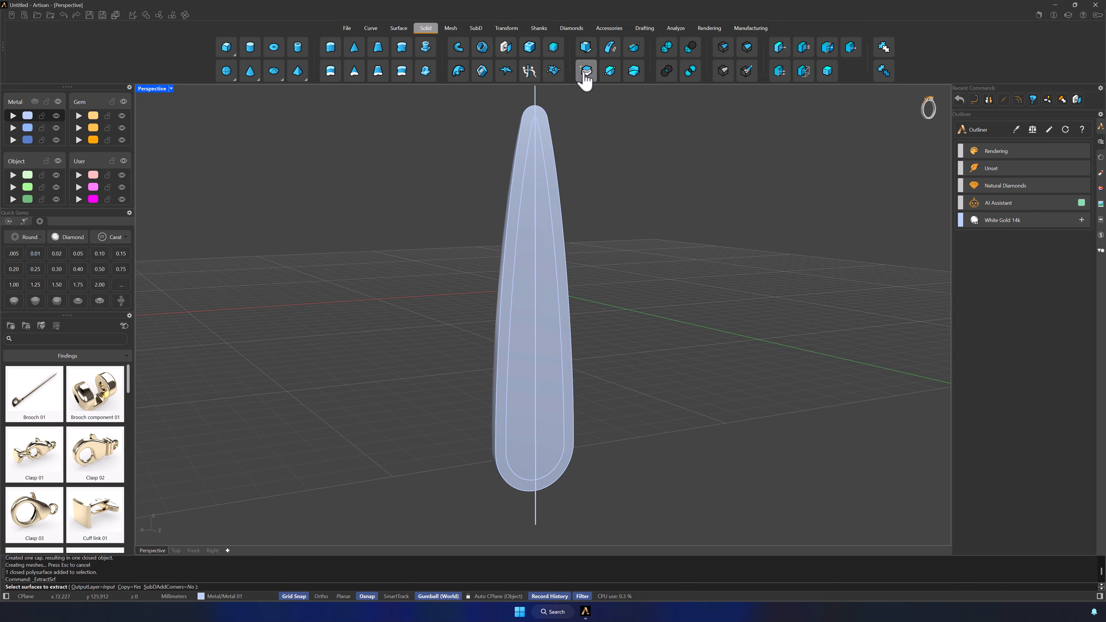
pyautogui.click(130, 587)
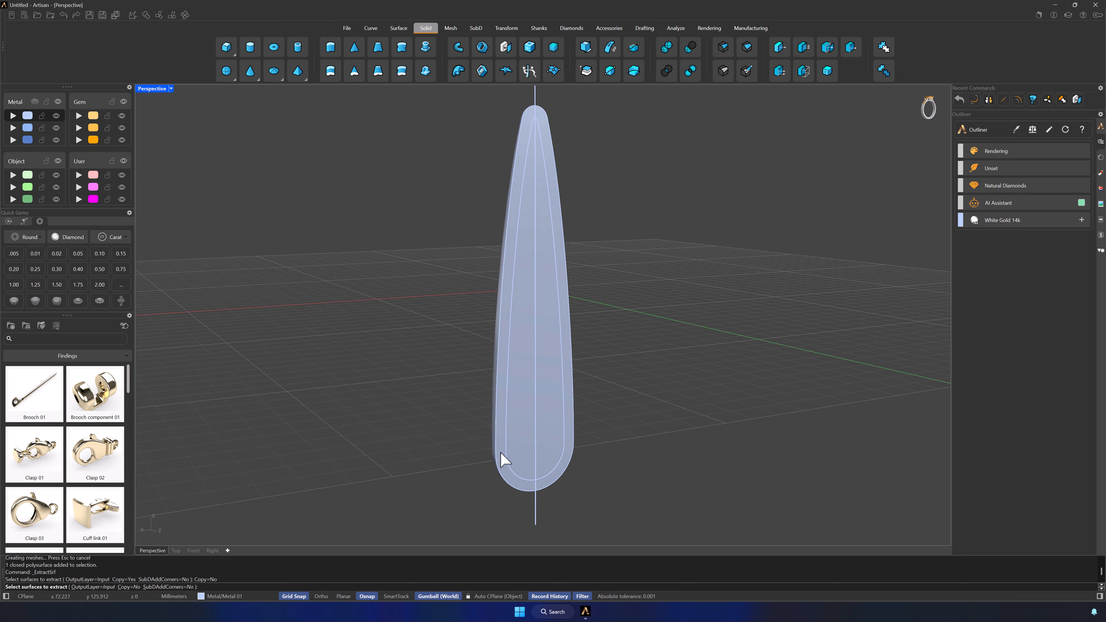
pyautogui.press('Escape')
# - Trim the middle out of the outer shell's flat cap along the inner shell, leaving only the rim
pyautogui.click(545, 339)
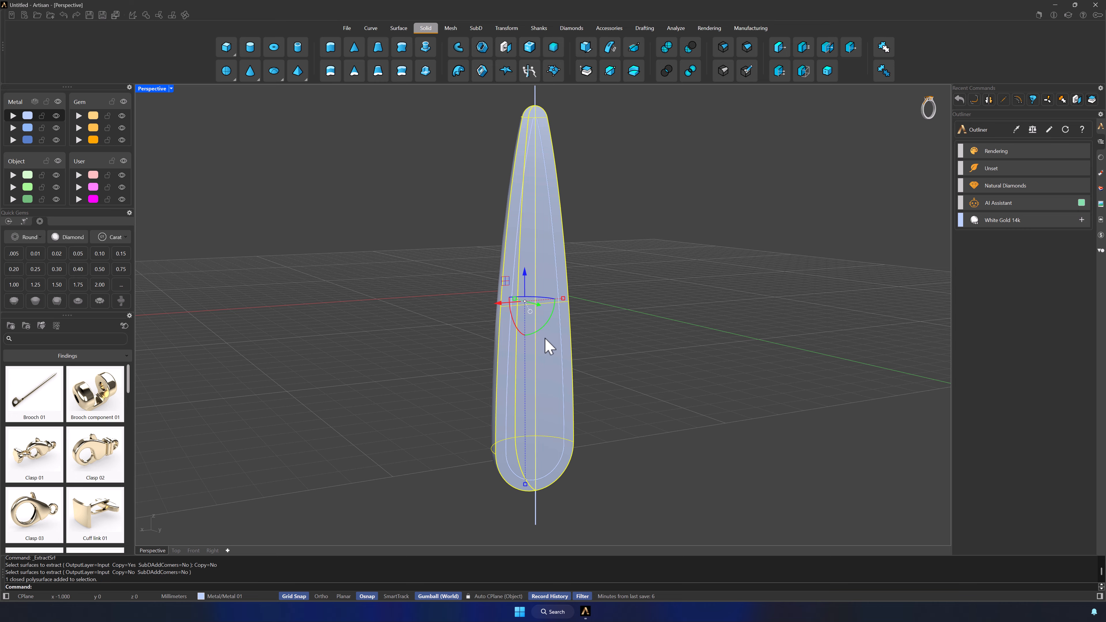
pyautogui.keyDown('shift'); pyautogui.click(513, 360); pyautogui.keyUp('shift')
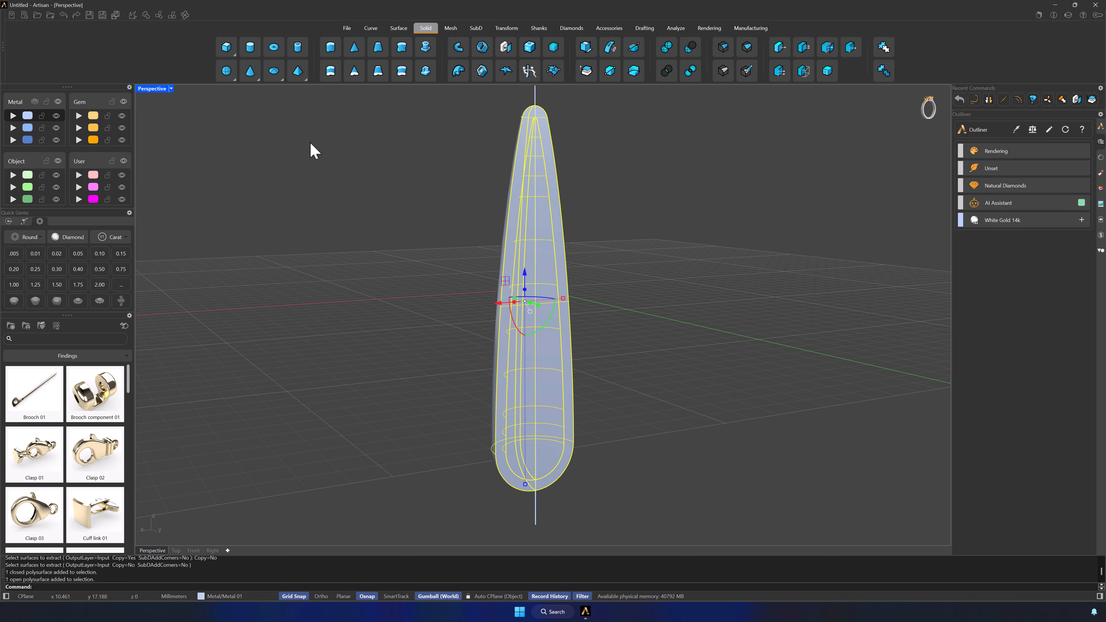
pyautogui.click(159, 16)
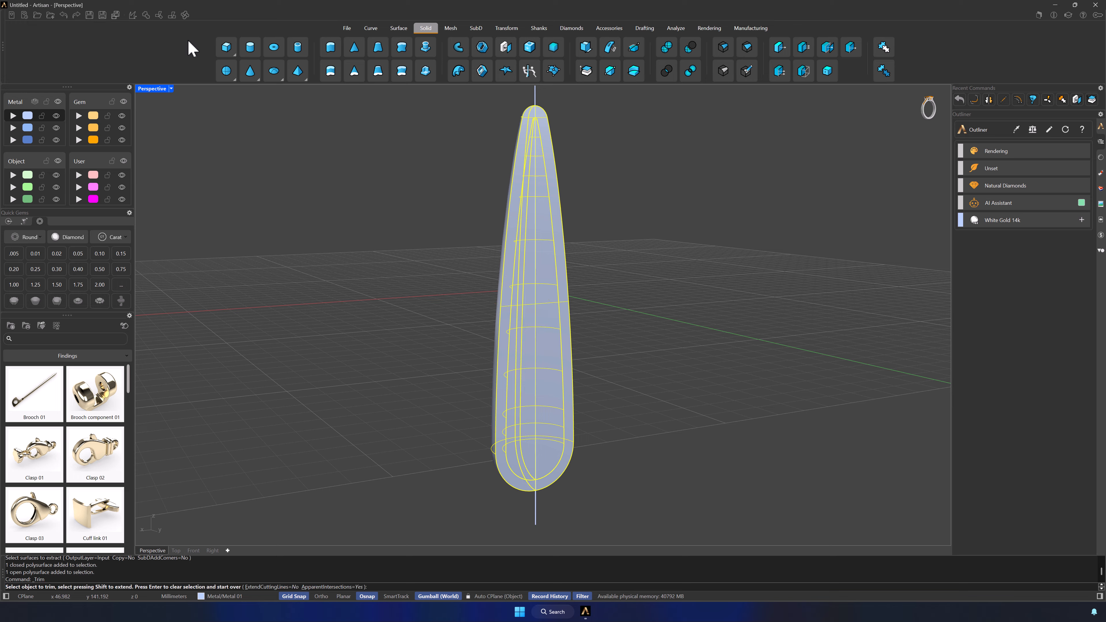
pyautogui.click(539, 333)
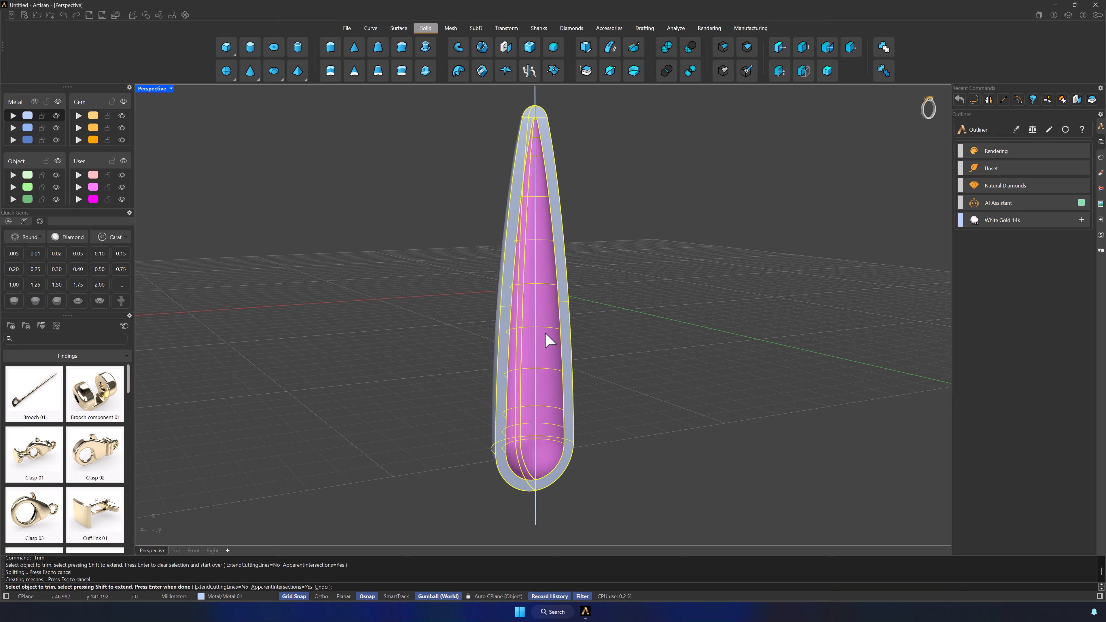
pyautogui.rightClick(548, 337)
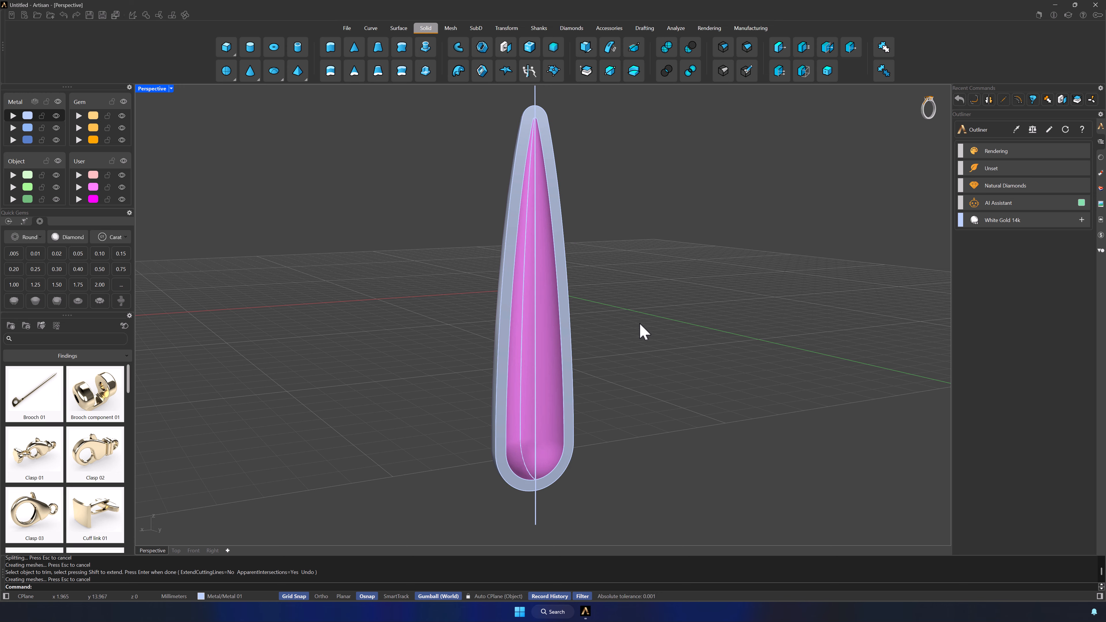
# - Delete the vertical axis line running through the half teardrop
pyautogui.moveTo(642, 328)
pyautogui.mouseDown(button='right')
pyautogui.moveTo(551, 329)
pyautogui.moveTo(637, 333)
pyautogui.mouseUp(button='right')
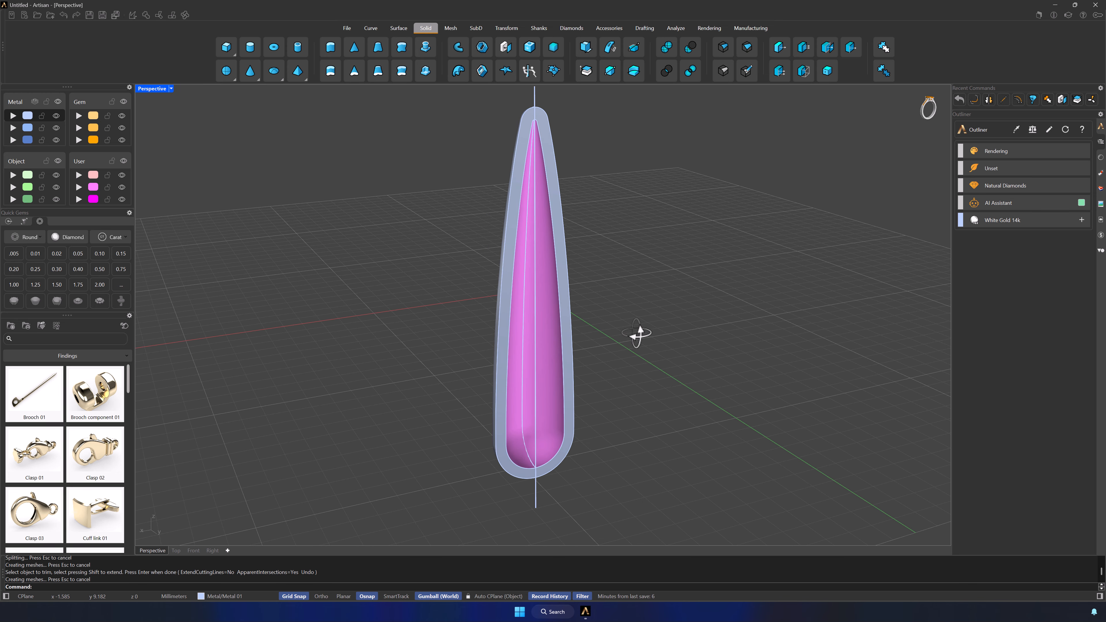
pyautogui.click(534, 99)
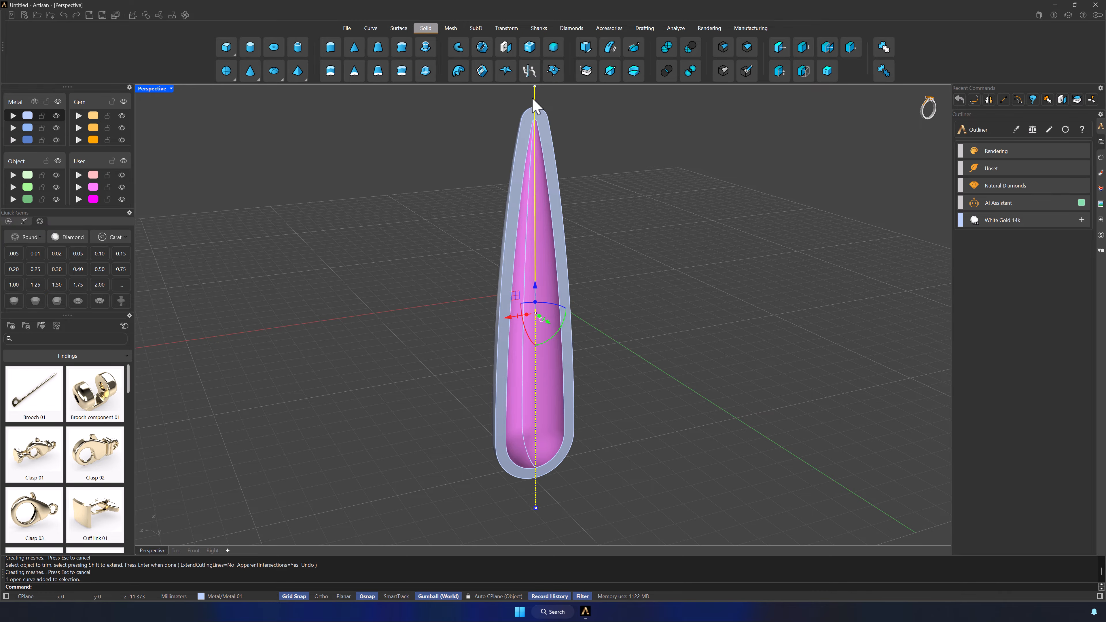
pyautogui.press('Delete')
# - Join all pieces of the half teardrop, including shells and rim, into one closed polysurface
pyautogui.moveTo(709, 505); pyautogui.dragTo(377, 93)
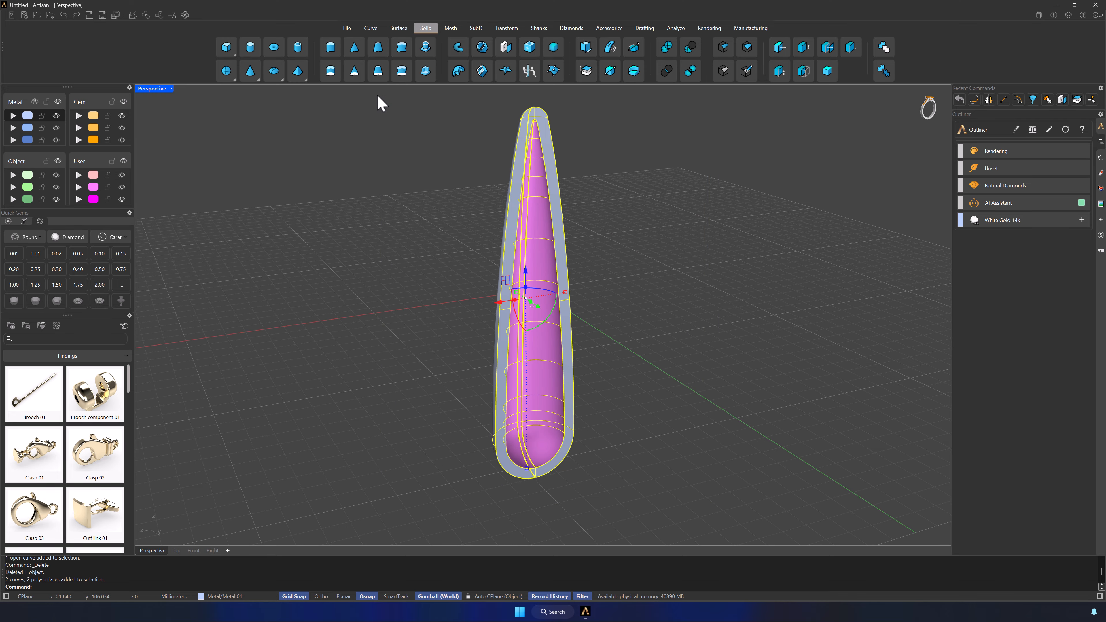
pyautogui.click(147, 14)
pyautogui.click(374, 335)
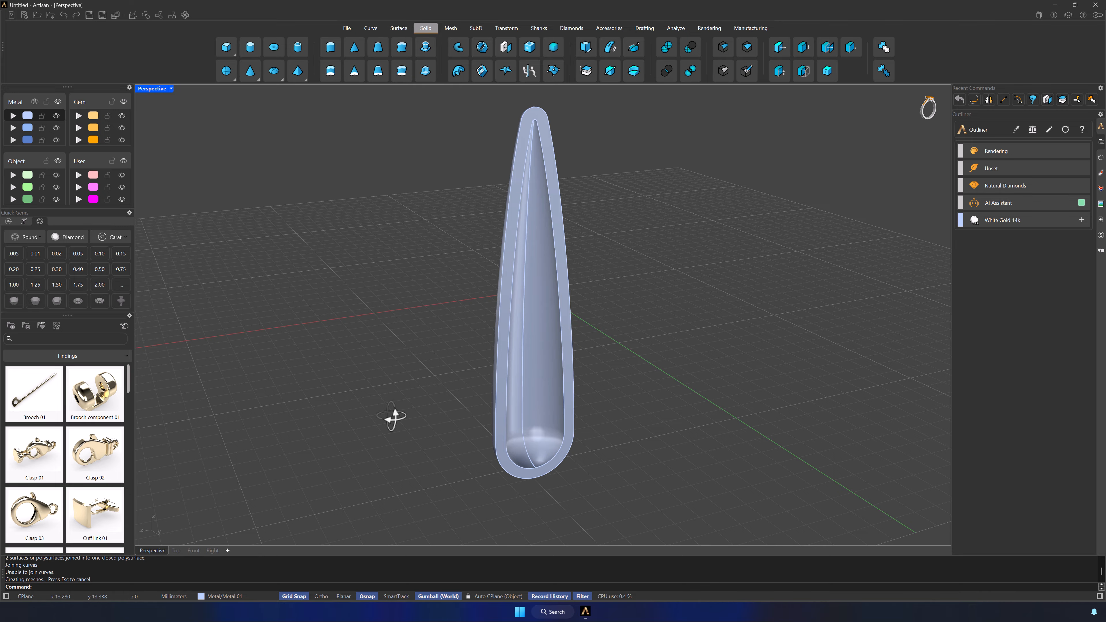
# - Extrude the flat rim face of the half teardrop outward along the Y axis to extend its open side
pyautogui.moveTo(392, 416); pyautogui.dragTo(736, 419, button='right')
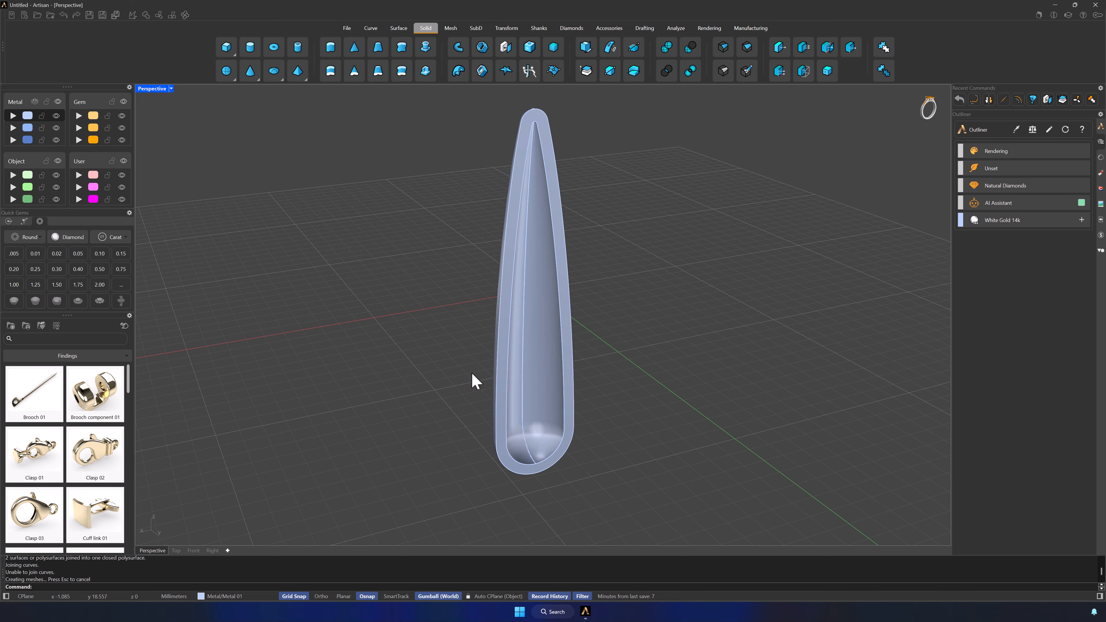
pyautogui.moveTo(519, 465)
pyautogui.mouseDown(button='right')
pyautogui.moveTo(655, 458)
pyautogui.moveTo(524, 452)
pyautogui.mouseUp(button='right')
pyautogui.click(505, 440)
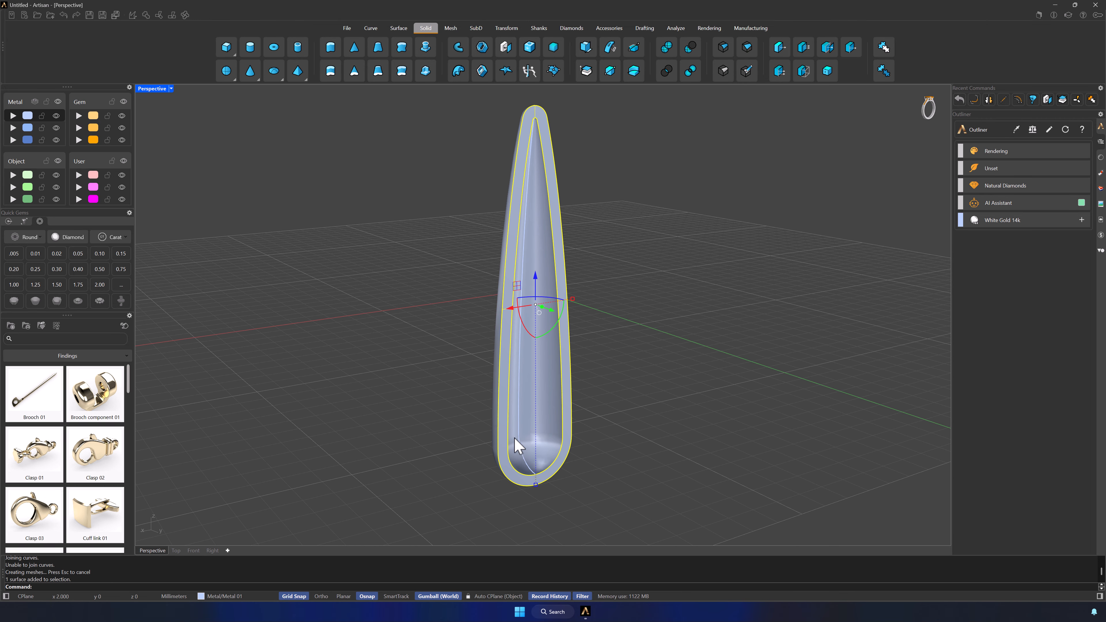
pyautogui.moveTo(514, 437); pyautogui.dragTo(575, 349, button='right')
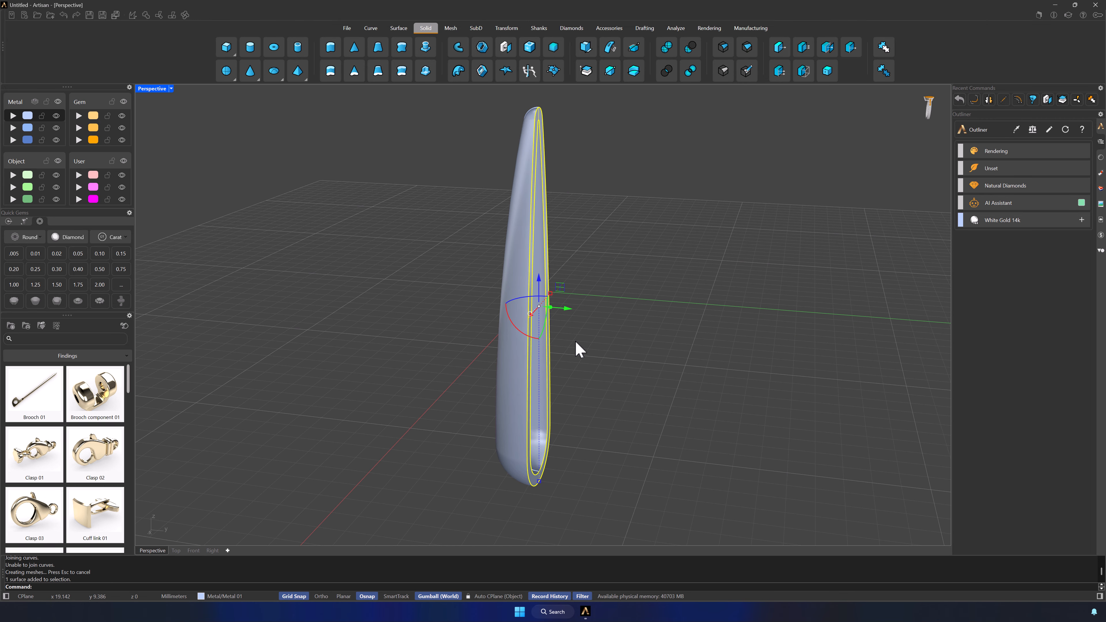
pyautogui.click(550, 309)
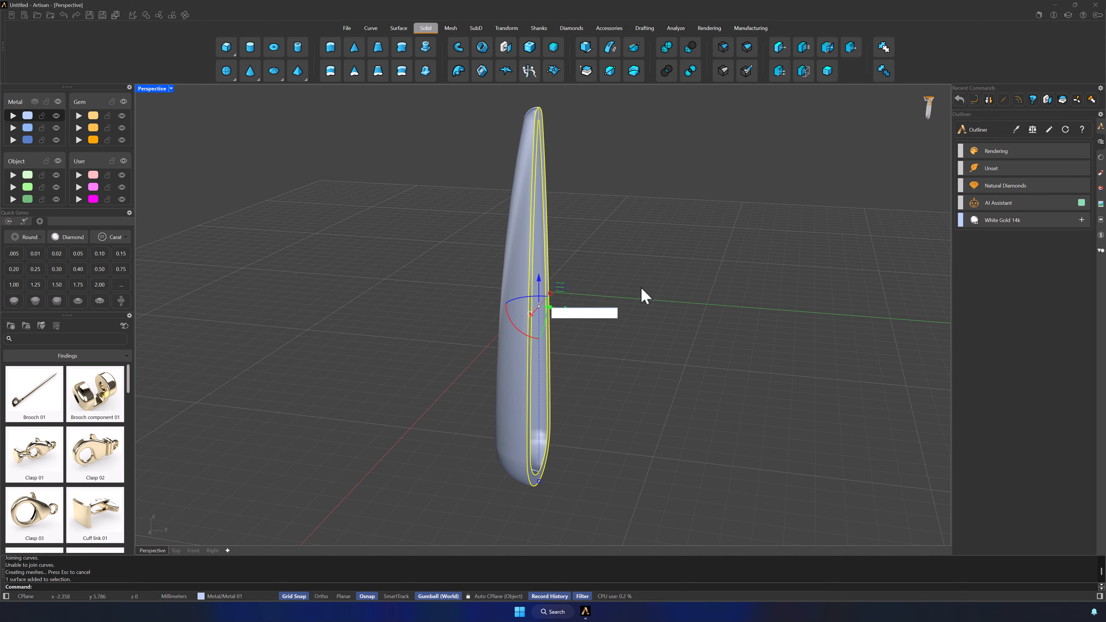
pyautogui.press('Return')
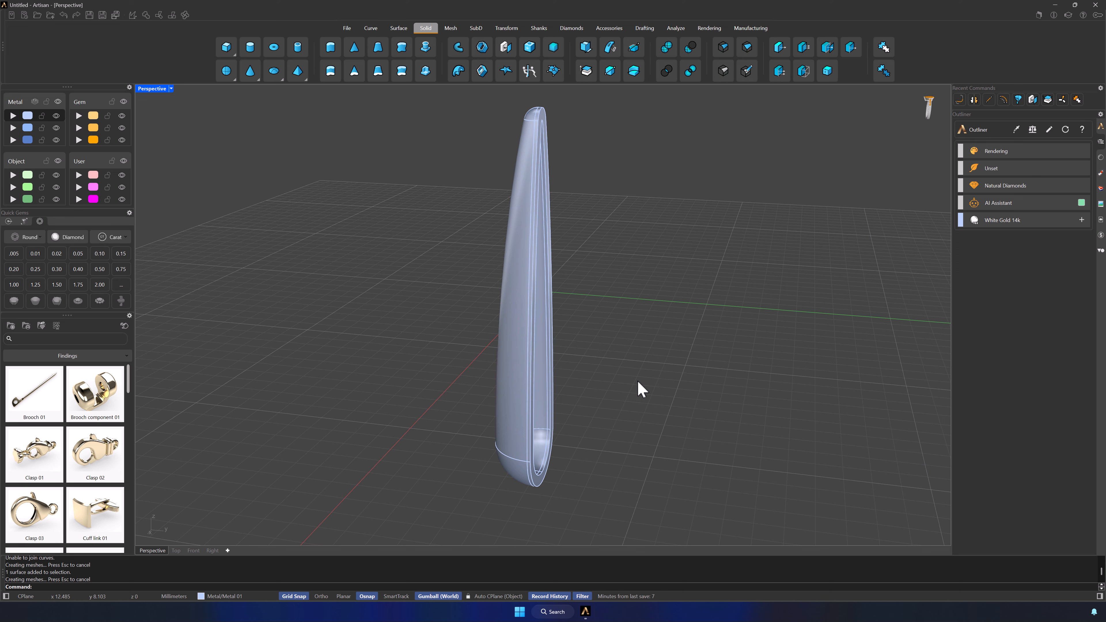
# - Extract copies of the outer shell's two lower dome surfaces and two long body surfaces, leaving out the tip
pyautogui.moveTo(639, 382); pyautogui.dragTo(736, 374, button='right')
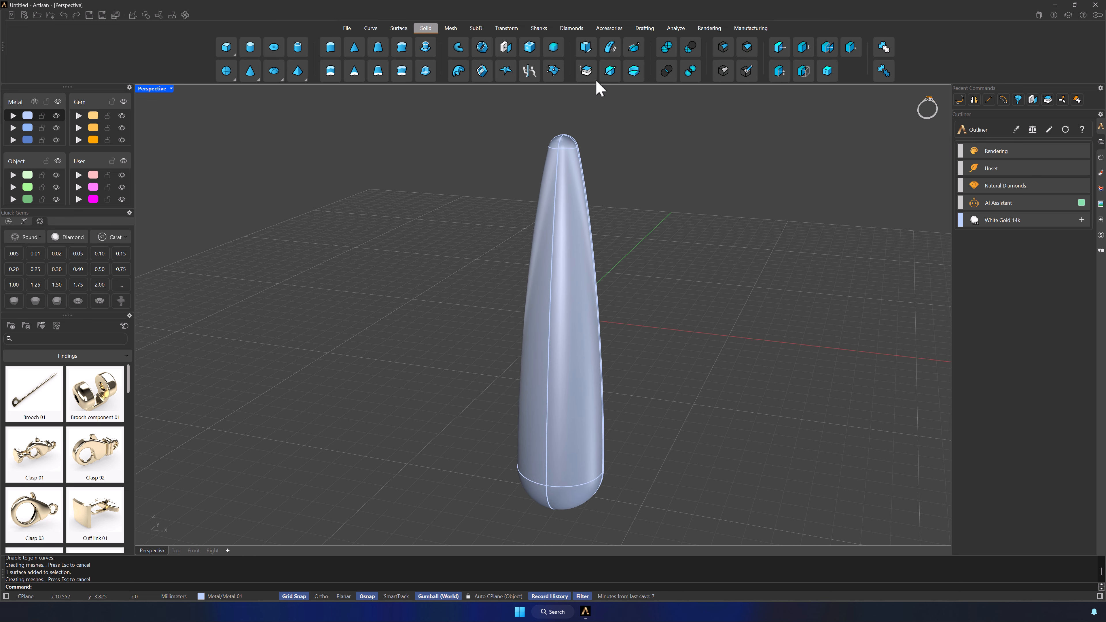
pyautogui.click(586, 69)
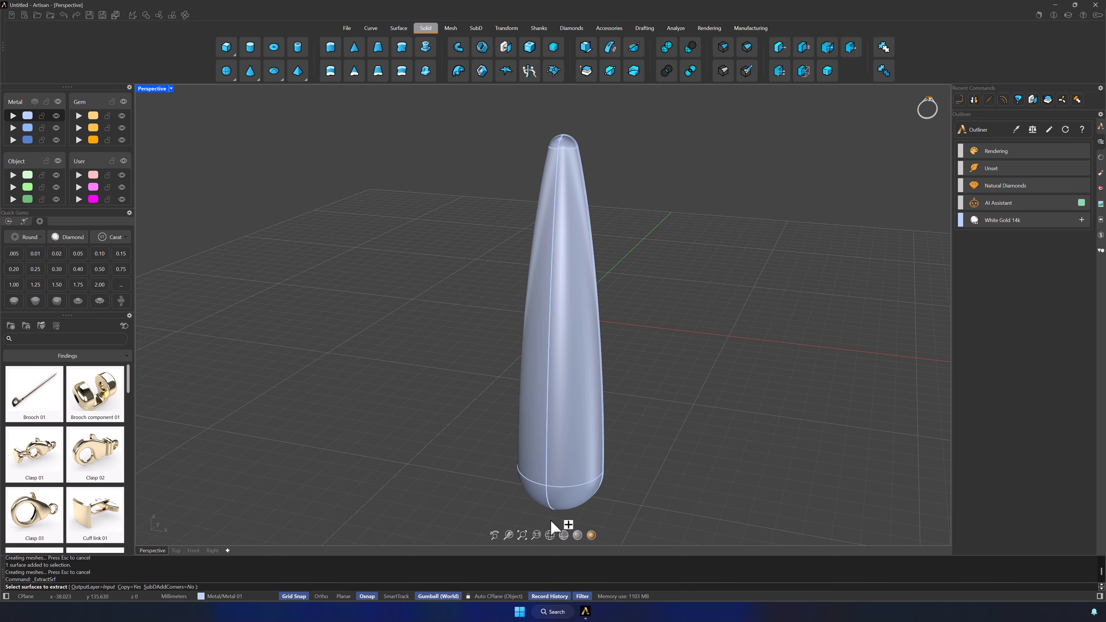
pyautogui.click(570, 506)
pyautogui.click(540, 501)
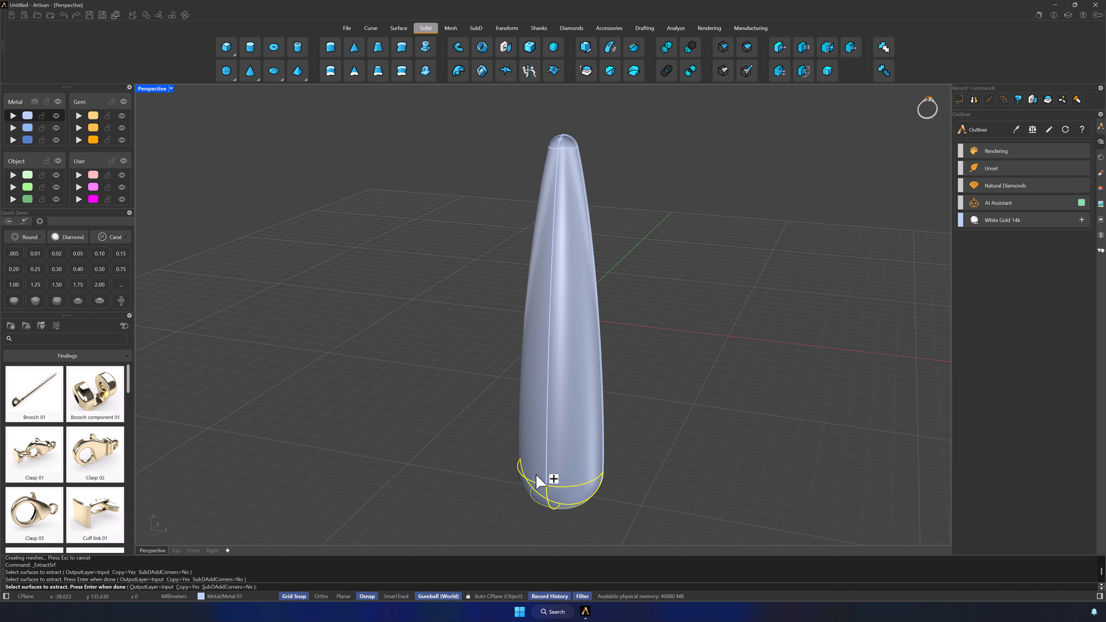
pyautogui.click(538, 446)
pyautogui.click(587, 419)
pyautogui.moveTo(583, 412); pyautogui.dragTo(595, 403, button='right')
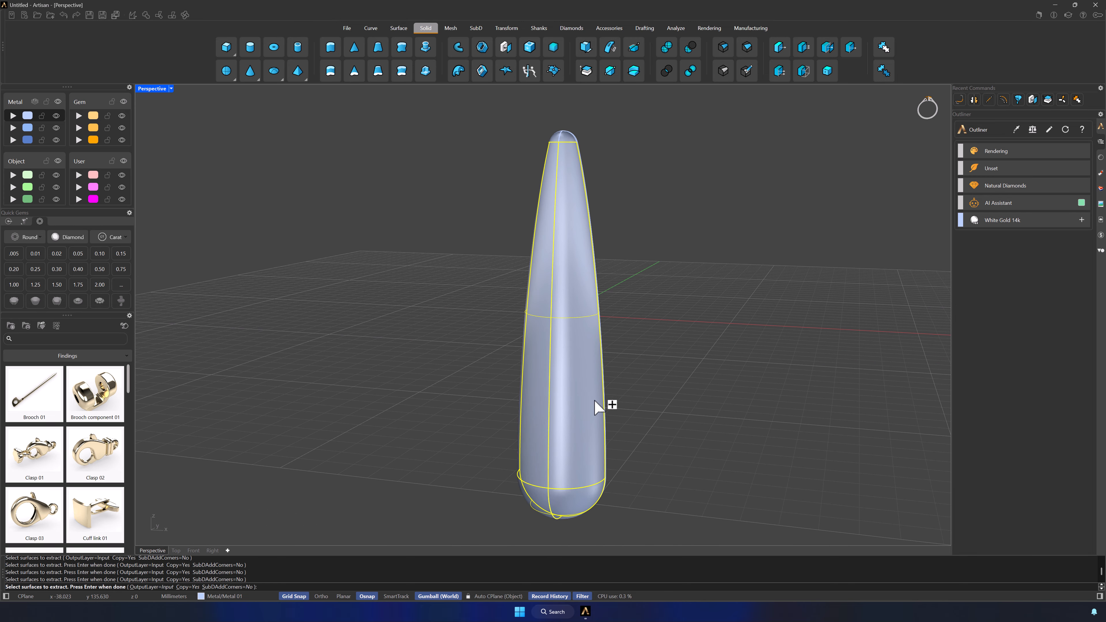
pyautogui.press('Return')
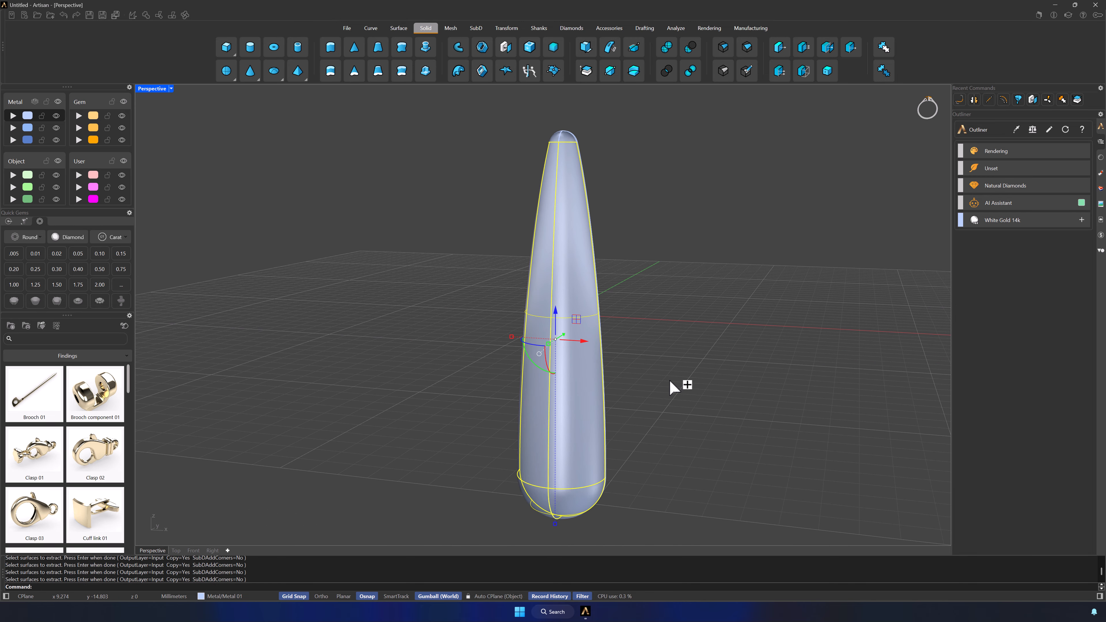
# - Join the four extracted outer surfaces into one polysurface and move it to the Metal 02 layer
pyautogui.click(146, 16)
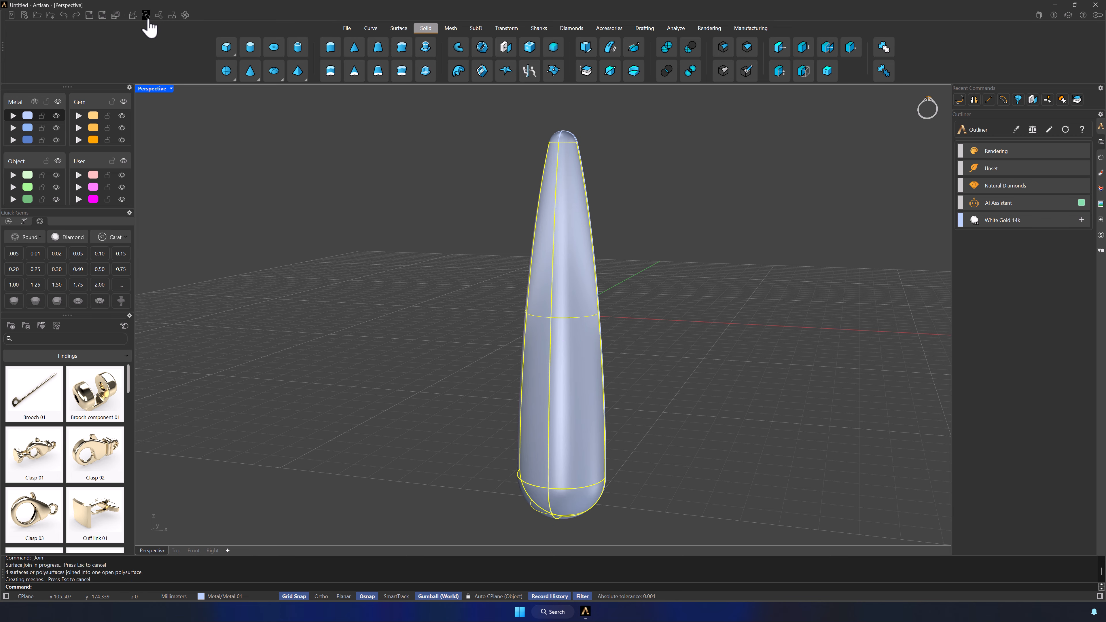
pyautogui.click(13, 129)
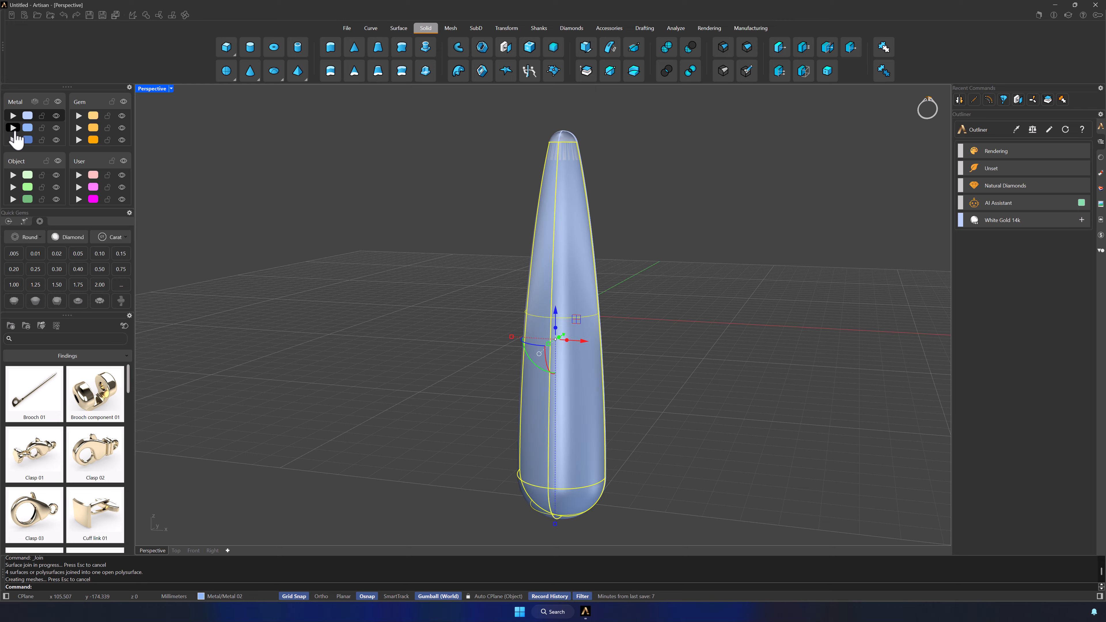
pyautogui.click(343, 192)
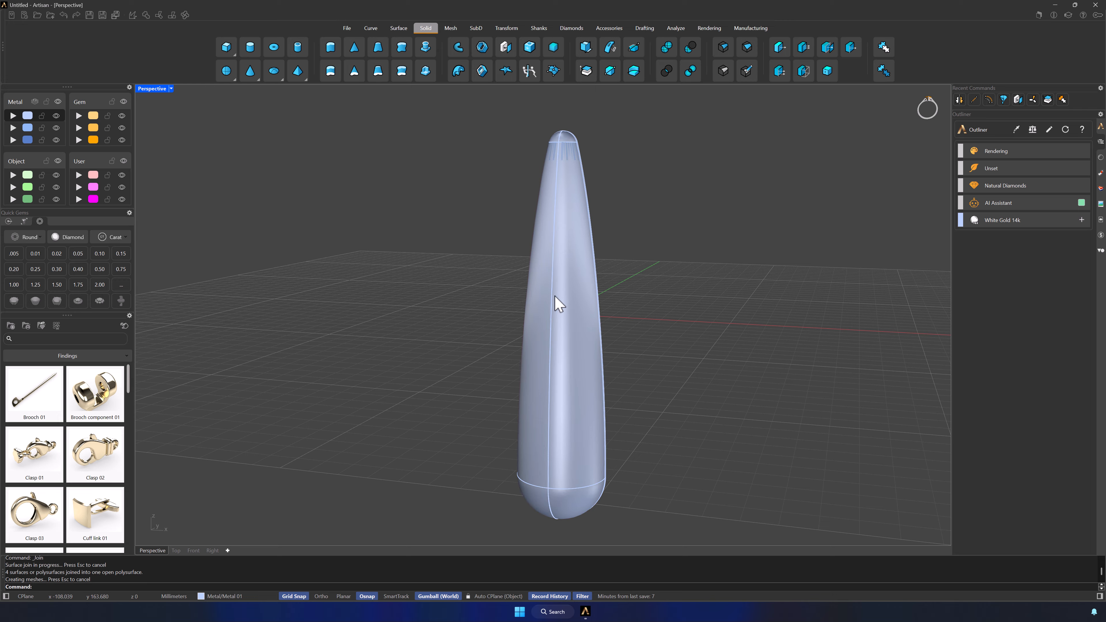
# - Check the Metal 01 layer's contents by toggling its visibility, and make Metal 02 the current layer
pyautogui.click(56, 116)
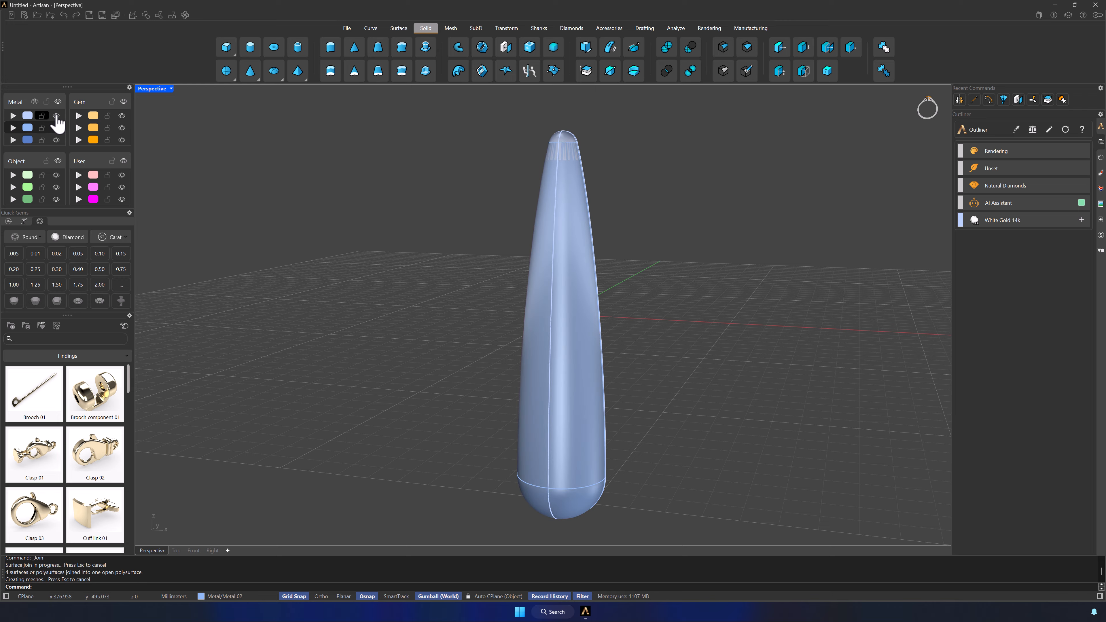
pyautogui.click(56, 116)
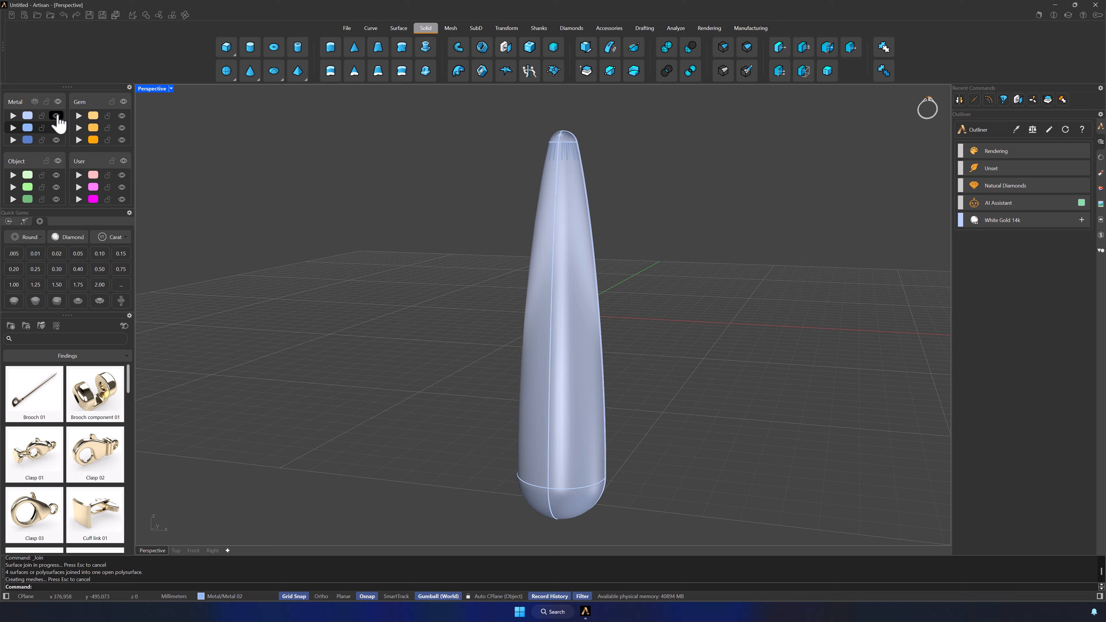
pyautogui.click(30, 130)
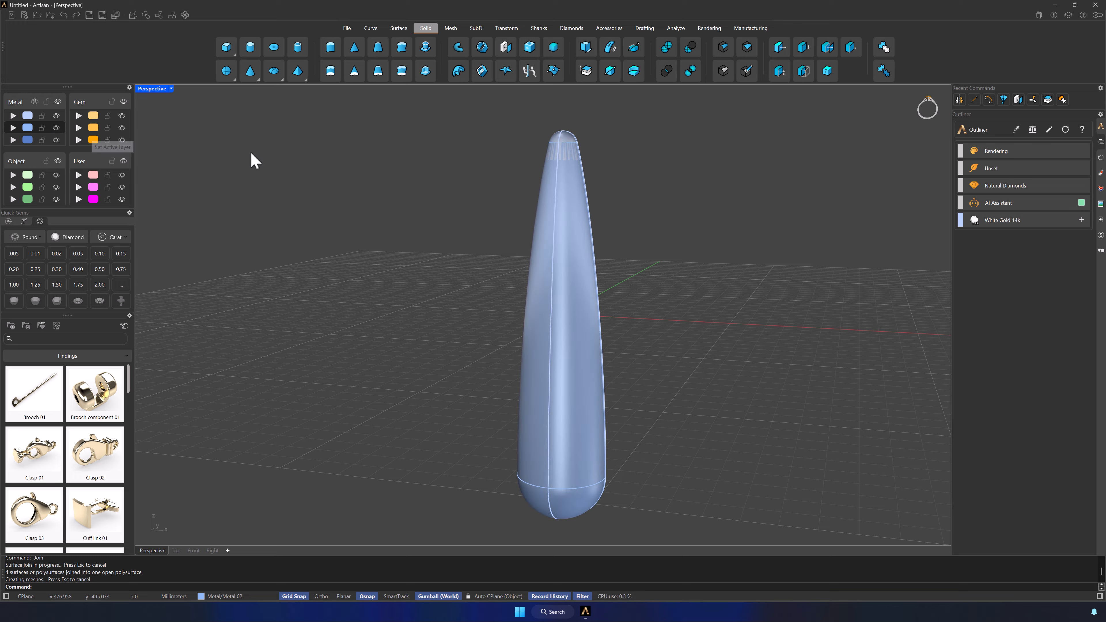
# - Start Automatic Pave and assign the extracted open outer polysurface as the surface to set with stones
pyautogui.click(574, 29)
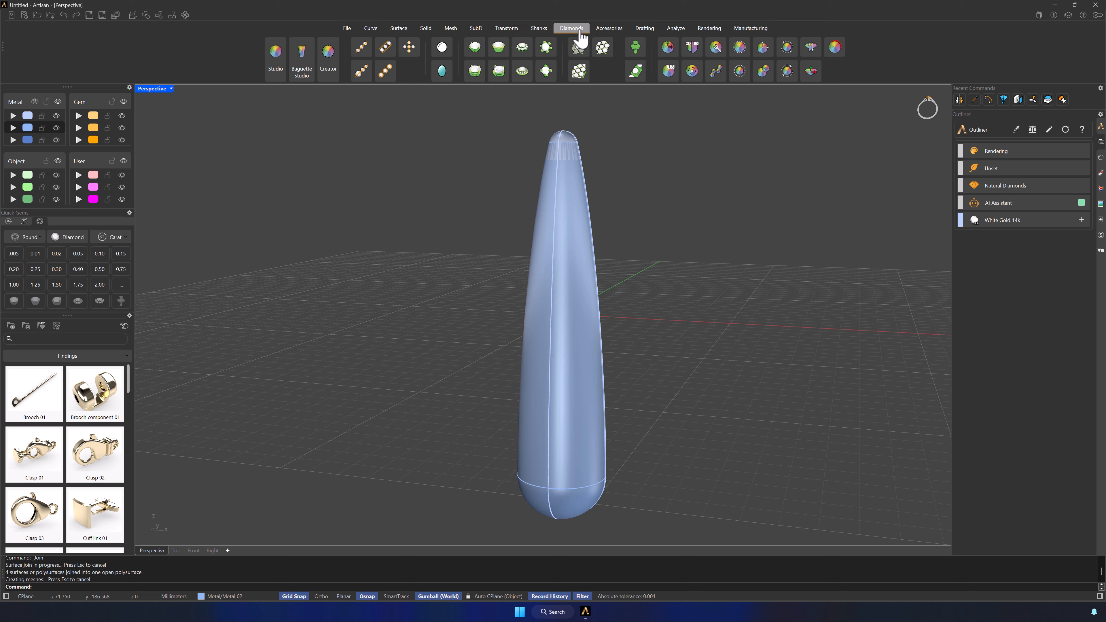
pyautogui.click(603, 47)
pyautogui.click(570, 330)
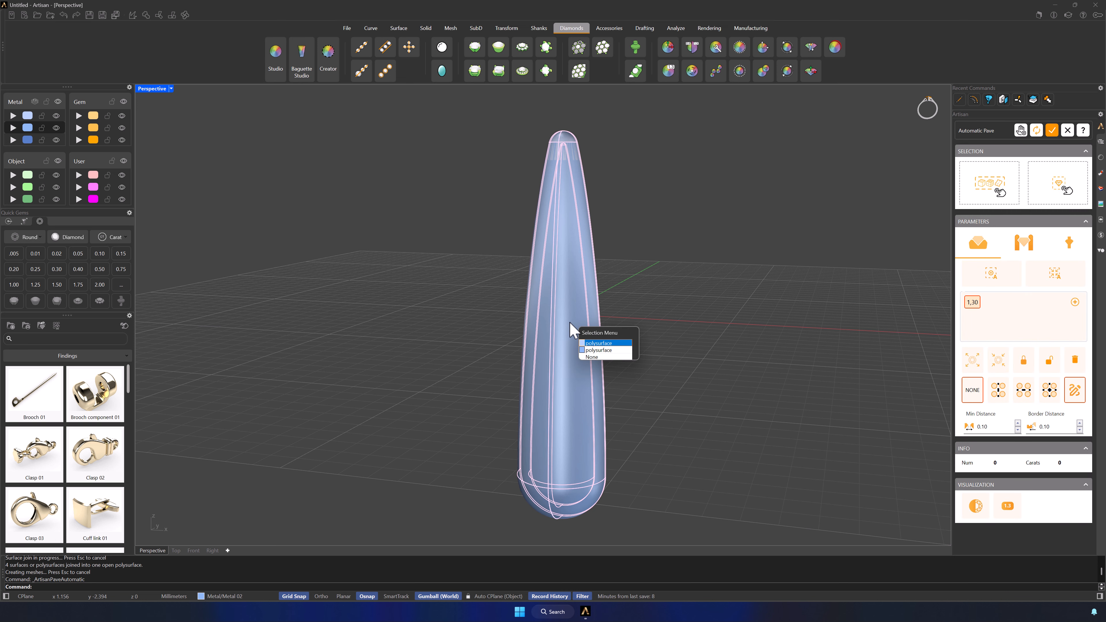
pyautogui.click(606, 351)
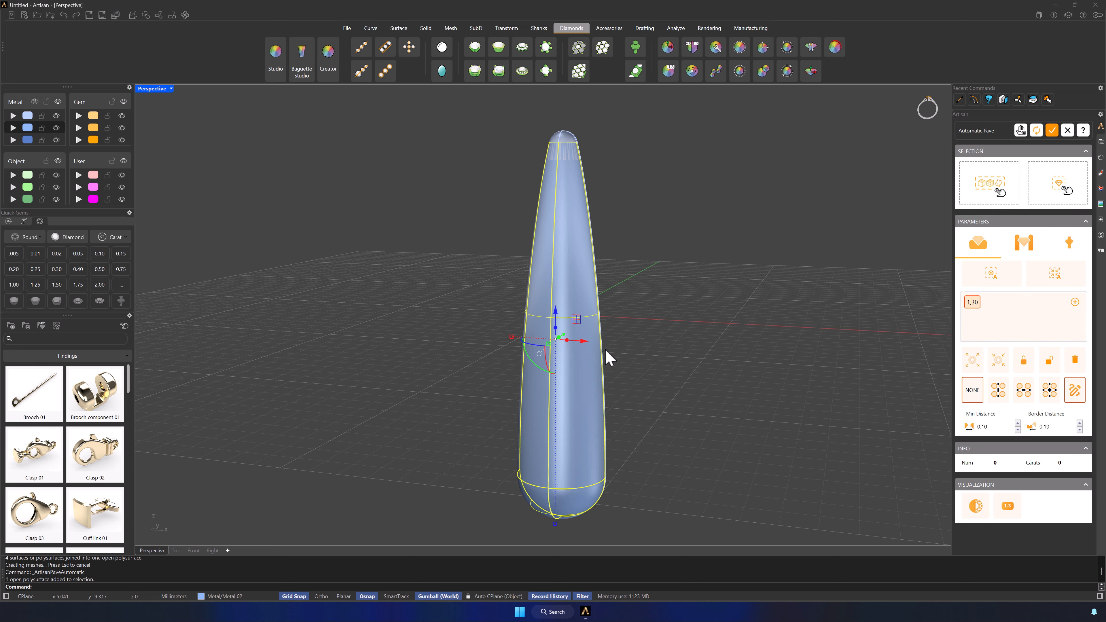
pyautogui.click(974, 200)
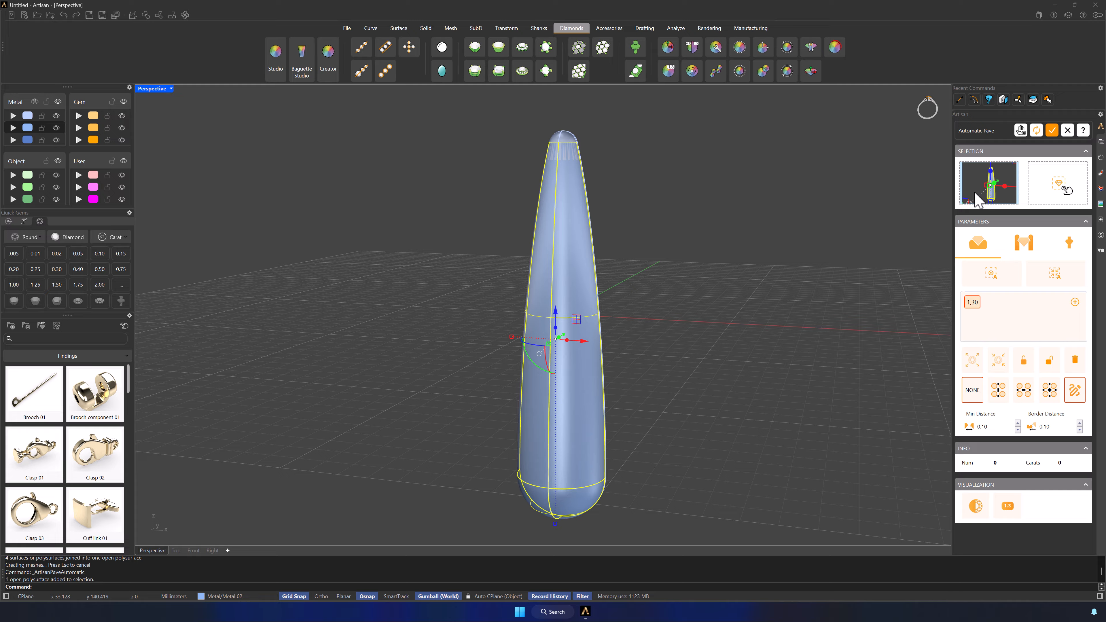
# - Place two 1.30 mm pave stones one below the other on the centre line near the teardrop's narrow tip
pyautogui.click(730, 313)
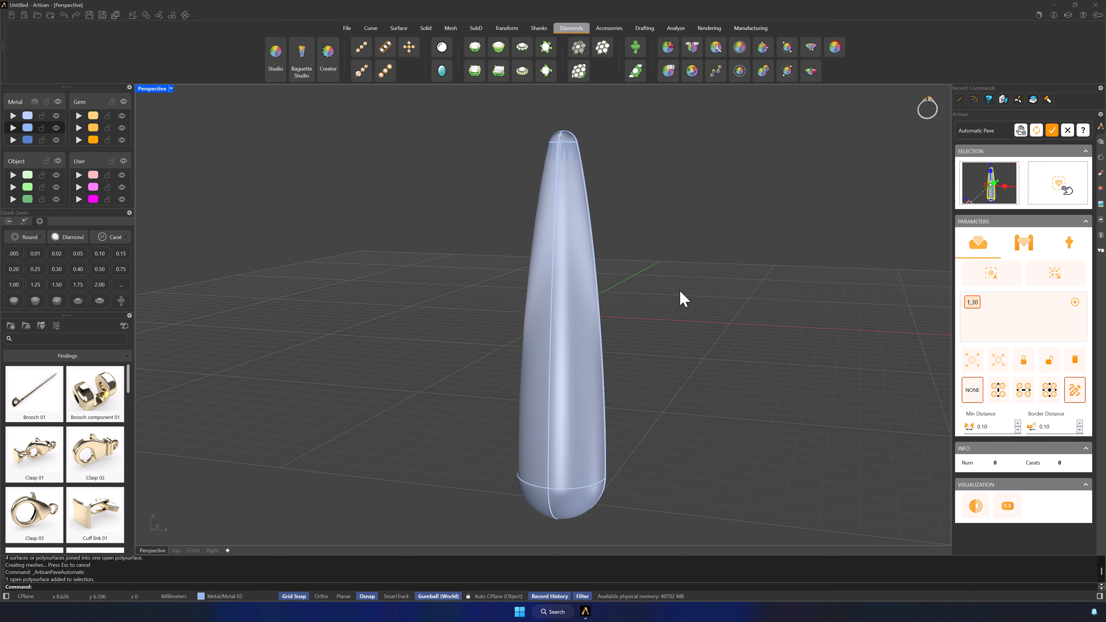
pyautogui.doubleClick(155, 90)
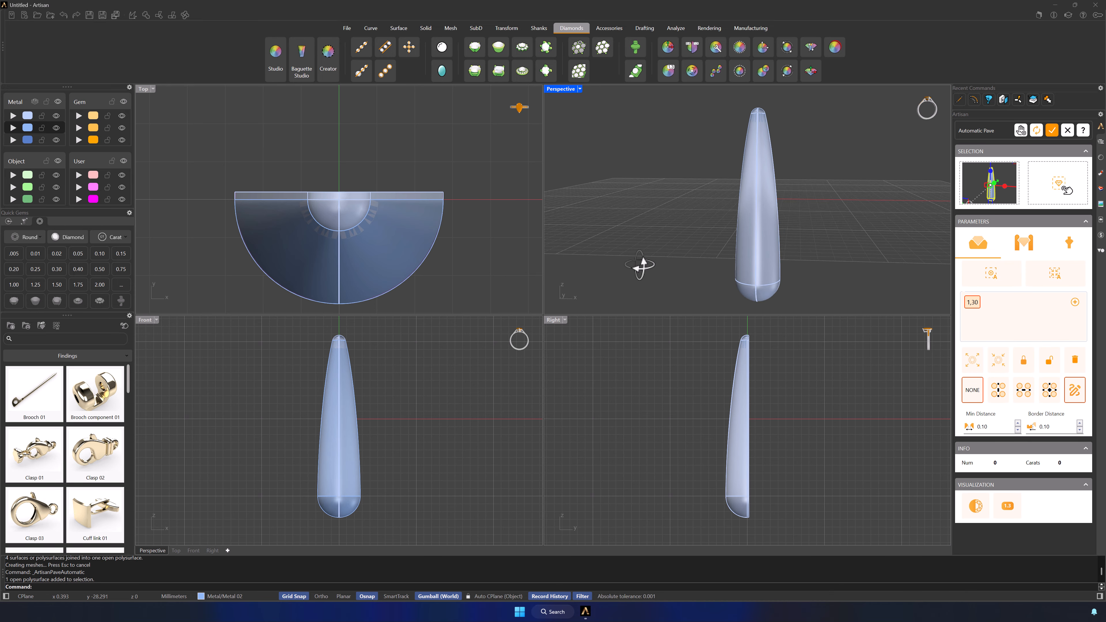
pyautogui.scroll(3, 748, 136)
pyautogui.moveTo(802, 111); pyautogui.dragTo(831, 159, button='right')
pyautogui.click(977, 306)
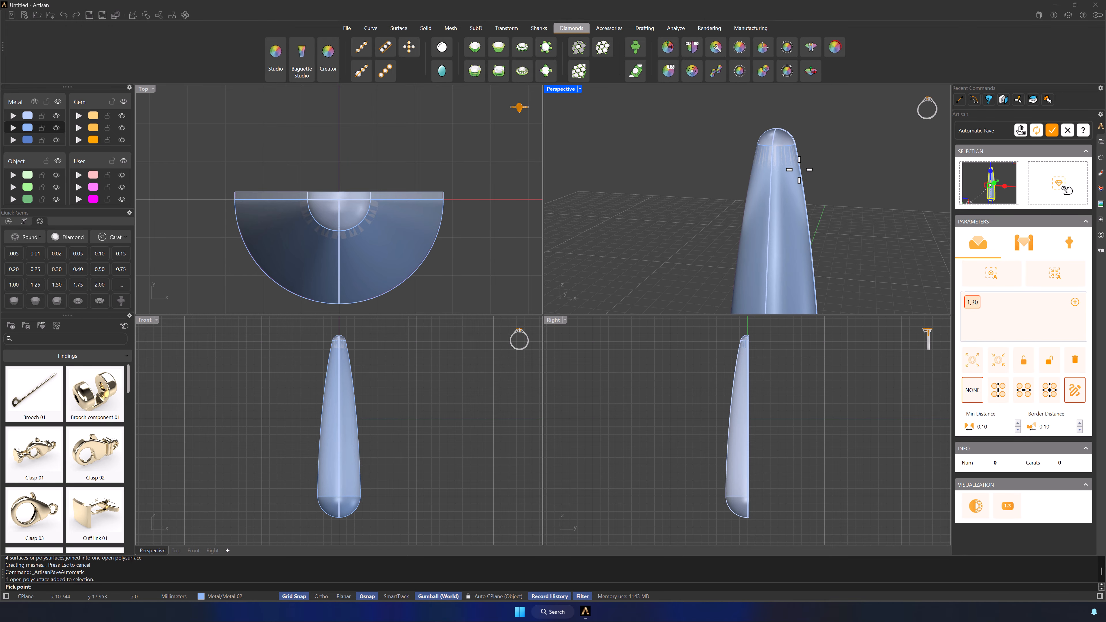
pyautogui.click(772, 164)
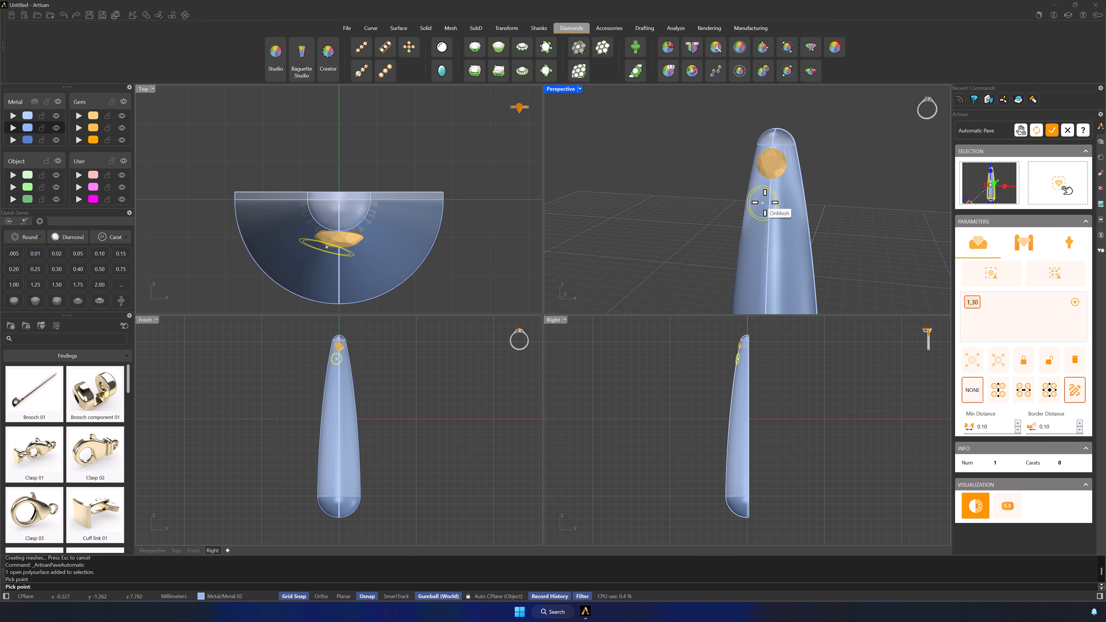
pyautogui.click(770, 197)
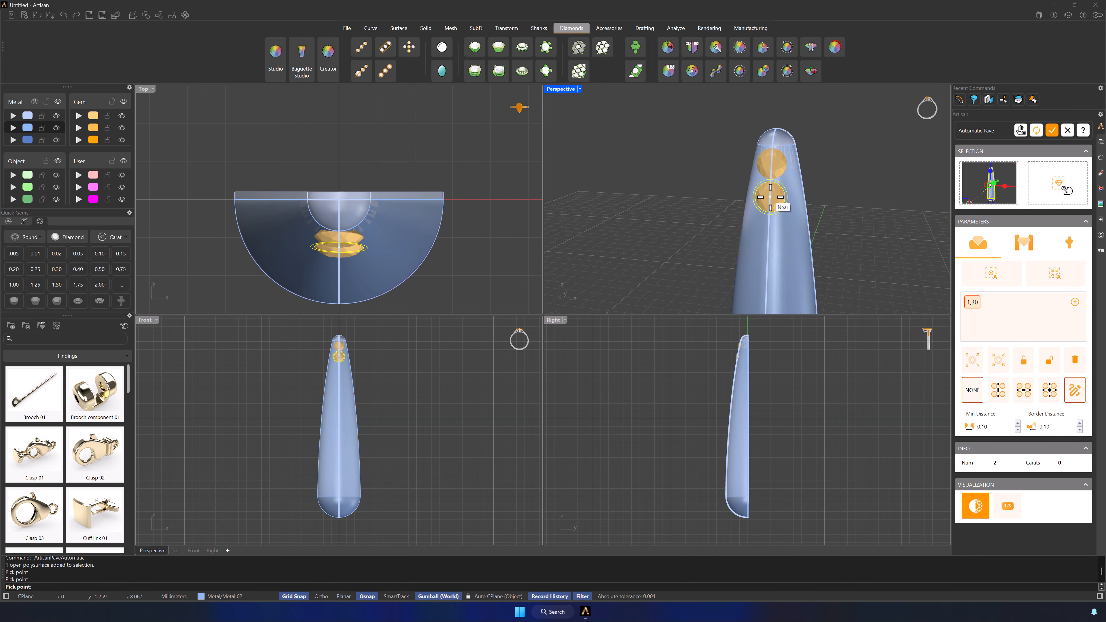
# - Continue the centre-line row in the Front view with four more touching-spaced 1.30 mm stones towards the wide end
pyautogui.doubleClick(145, 320)
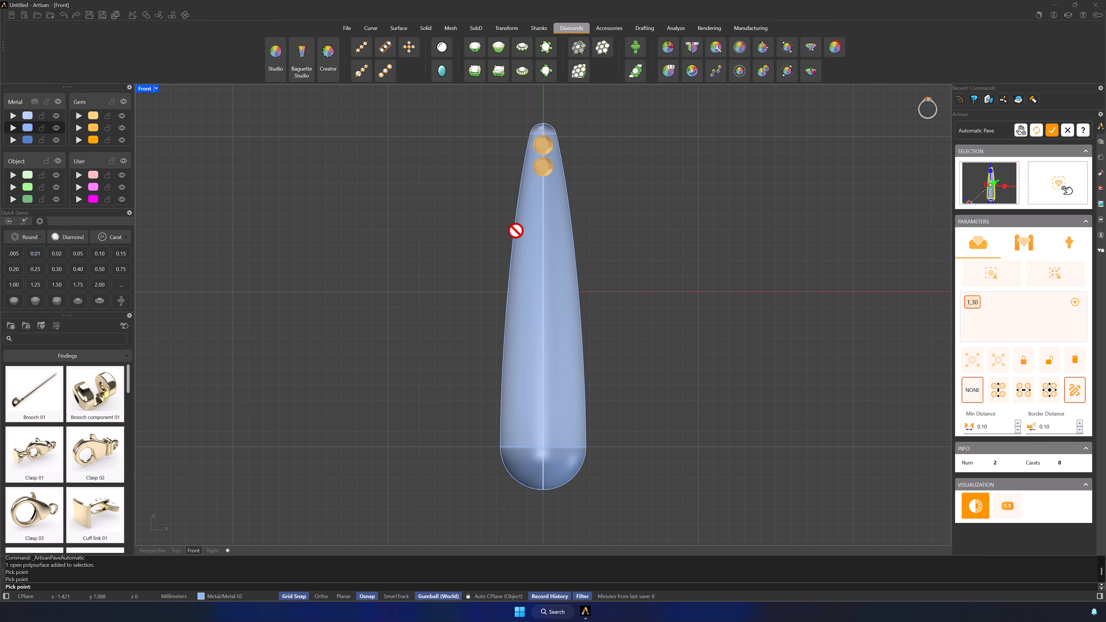
pyautogui.scroll(4, 542, 149)
pyautogui.scroll(2, 542, 148)
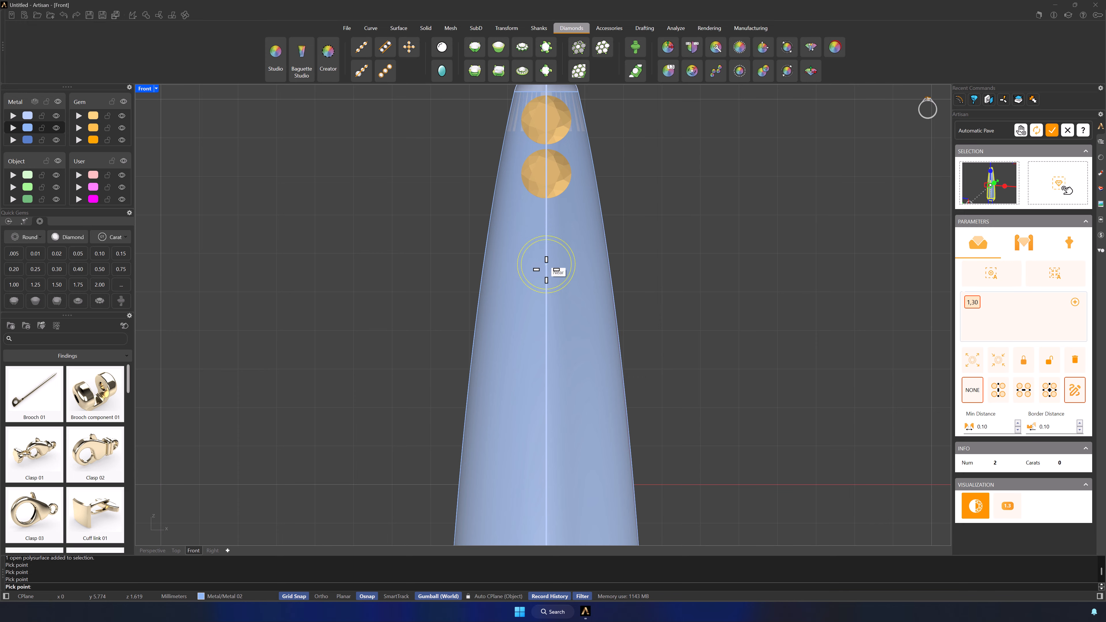
pyautogui.click(546, 228)
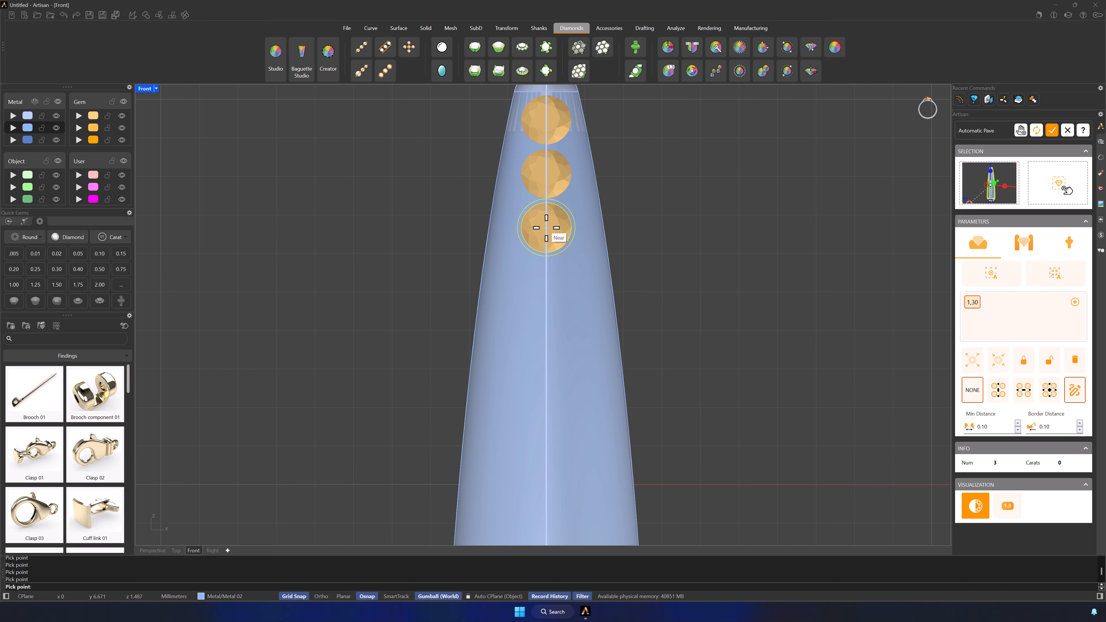
pyautogui.click(546, 281)
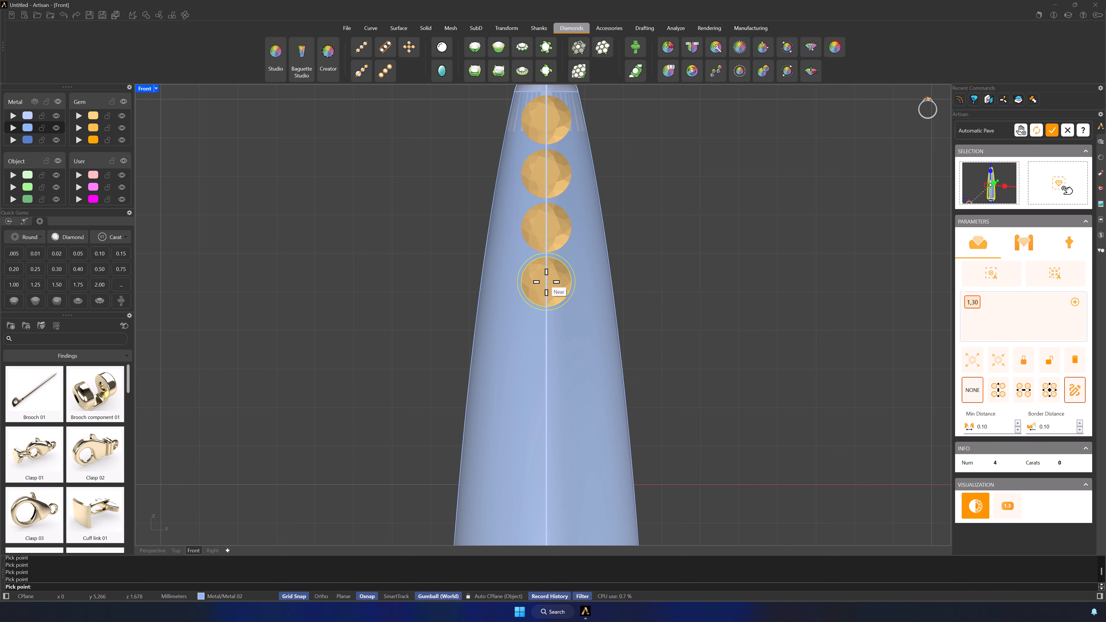
pyautogui.click(546, 335)
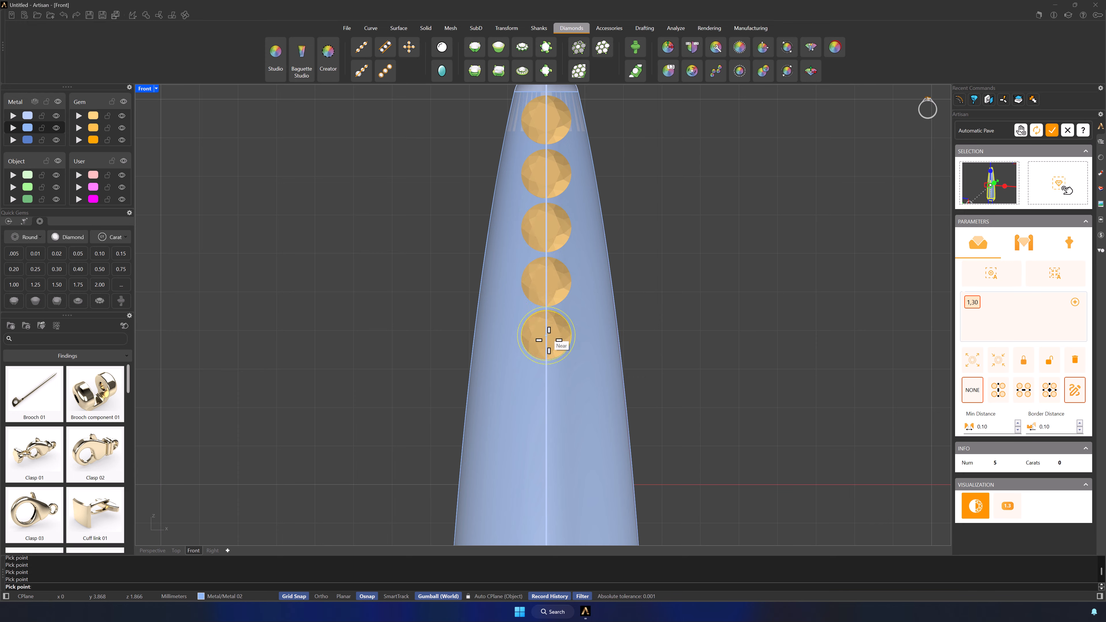
pyautogui.click(546, 389)
# - Add three further 1.30 mm stones down the centre line through the middle of the teardrop
pyautogui.moveTo(546, 390); pyautogui.dragTo(564, 215, button='right')
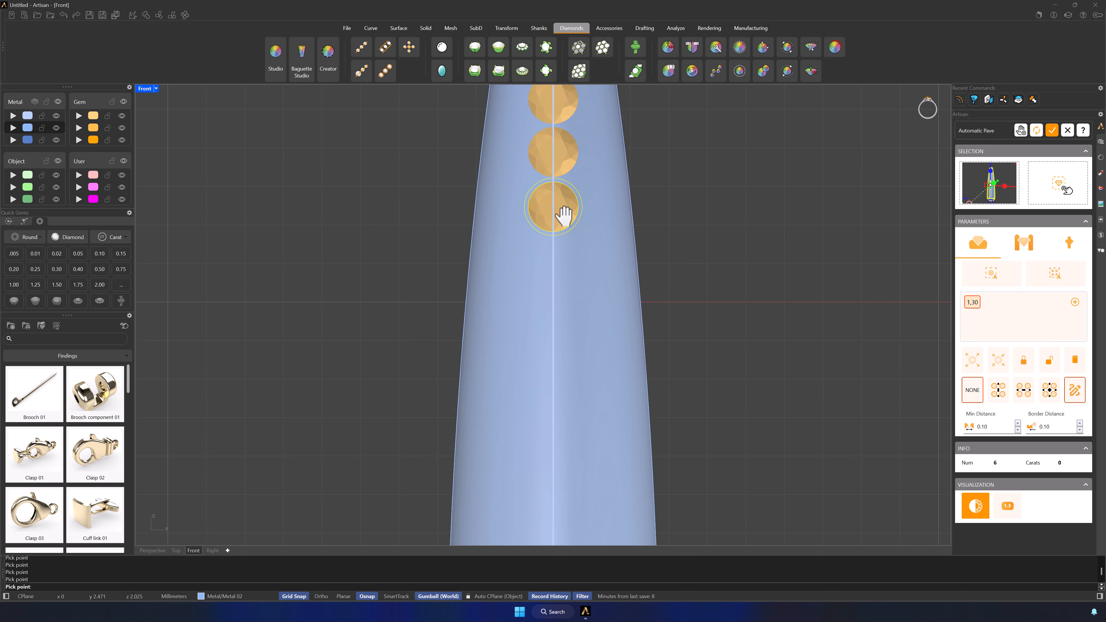
pyautogui.click(558, 238)
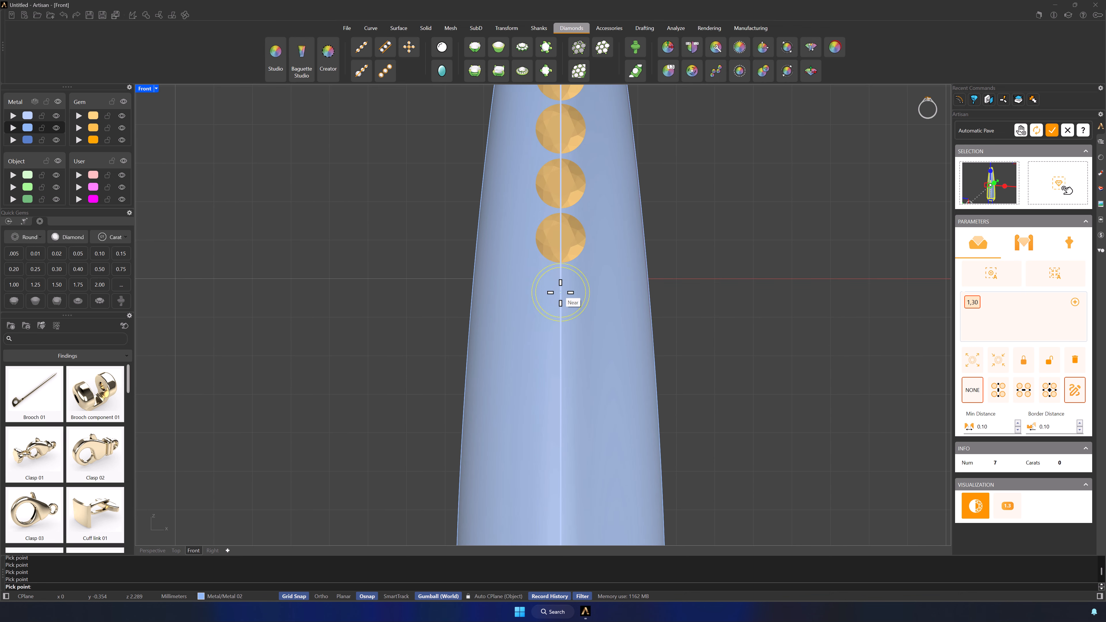
pyautogui.click(558, 291)
pyautogui.moveTo(562, 347); pyautogui.dragTo(560, 225, button='right')
pyautogui.click(559, 223)
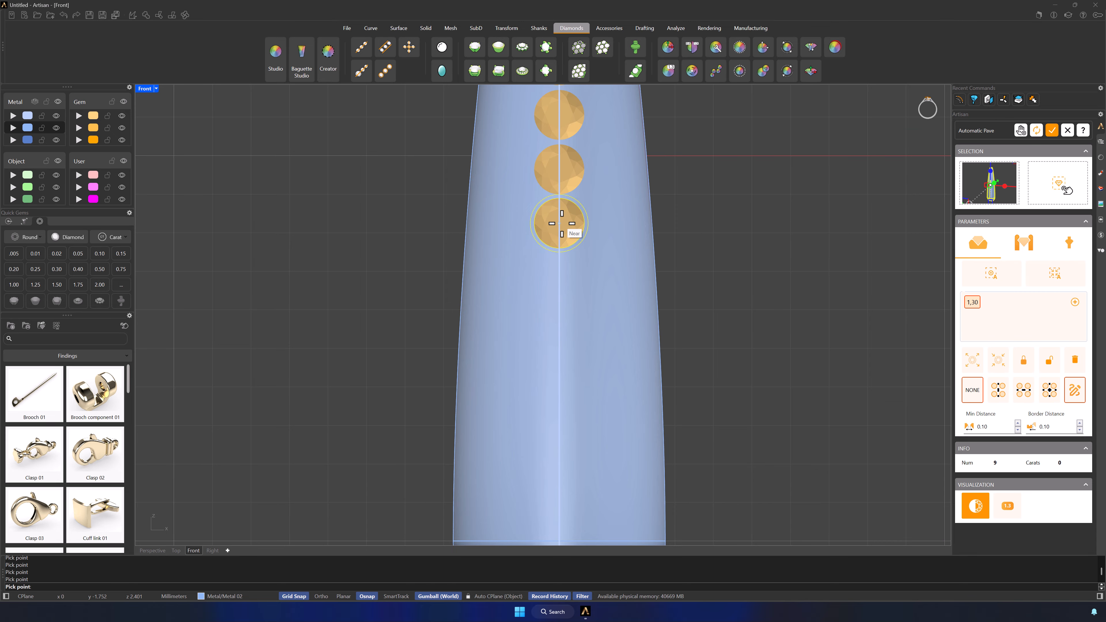
# - Turn on Ortho and place five more 1.30 mm stones down the centre line towards the teardrop's wide end
pyautogui.press('F8')
pyautogui.click(563, 279)
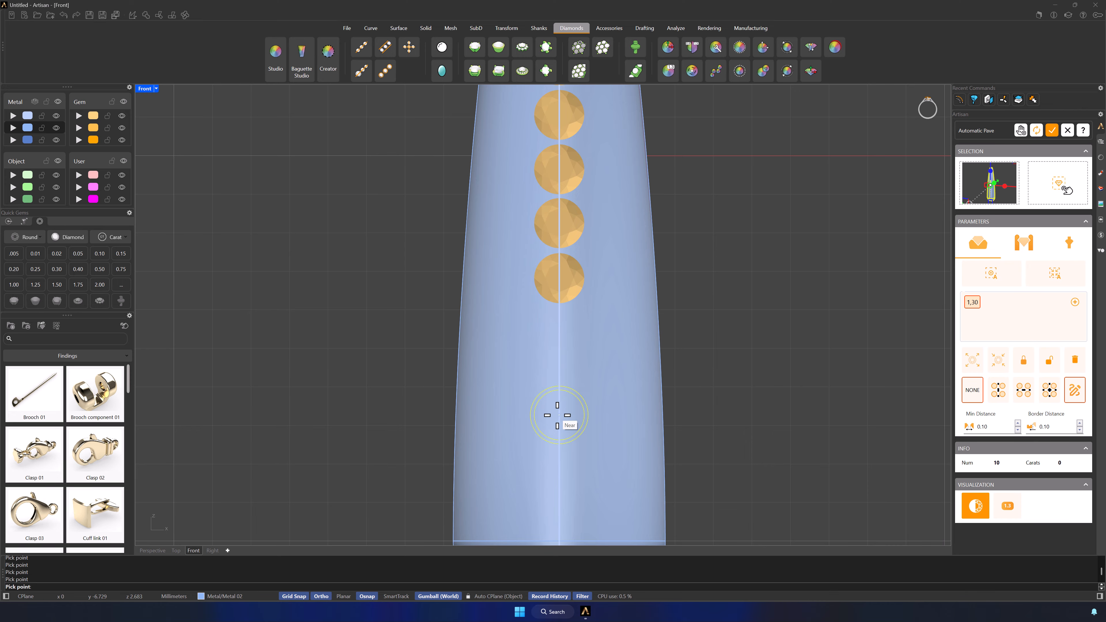
pyautogui.moveTo(562, 413); pyautogui.dragTo(560, 326, button='right')
pyautogui.click(560, 248)
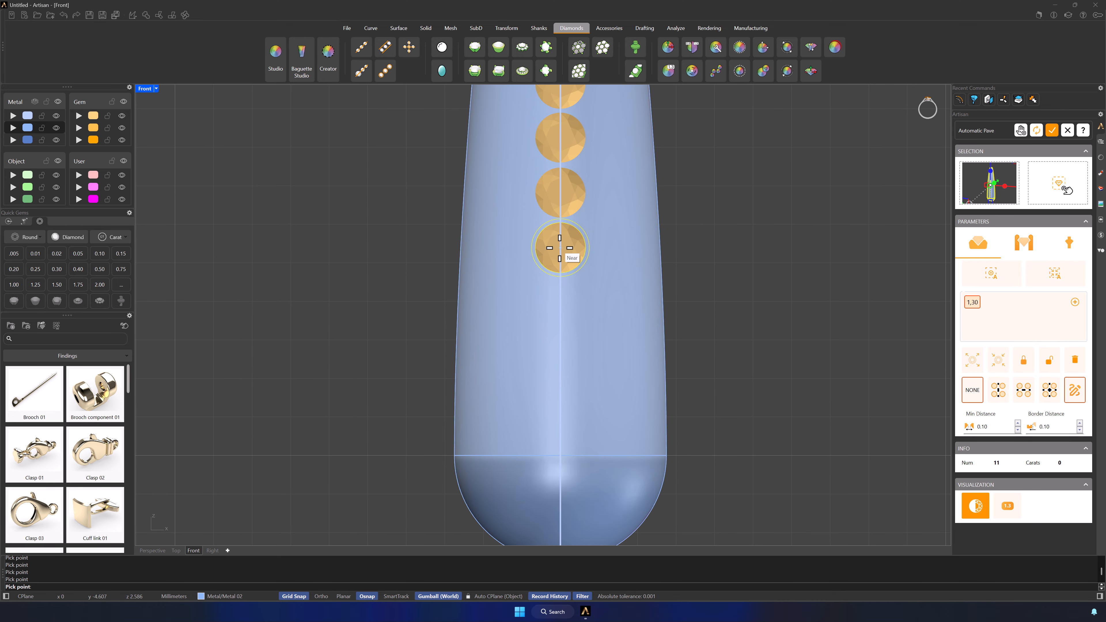
pyautogui.click(560, 302)
pyautogui.moveTo(559, 371); pyautogui.dragTo(566, 325, button='right')
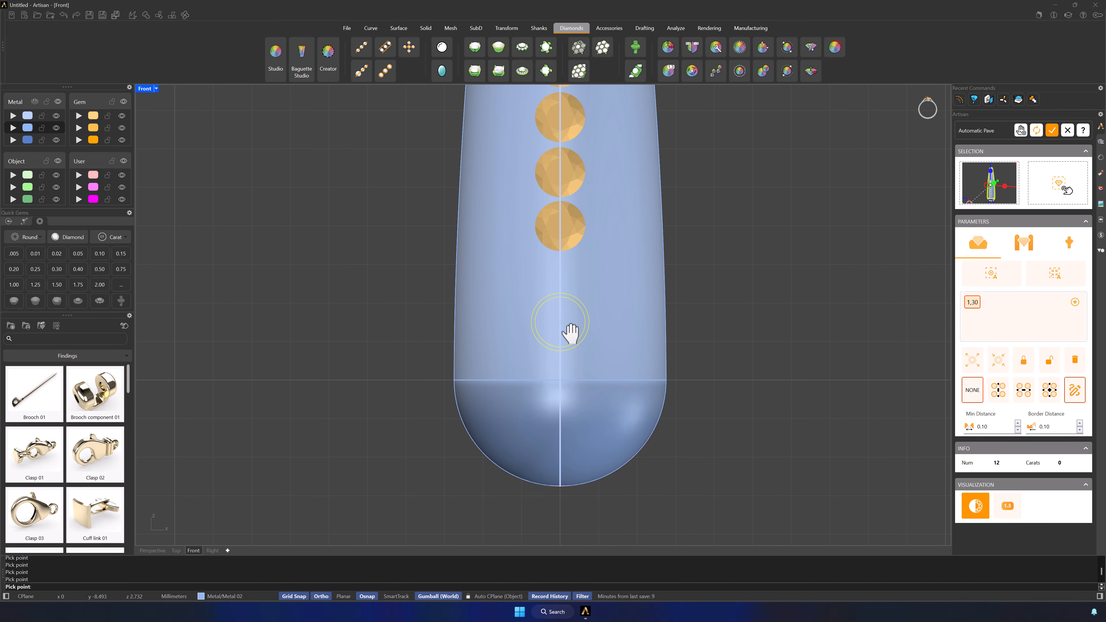
pyautogui.click(563, 281)
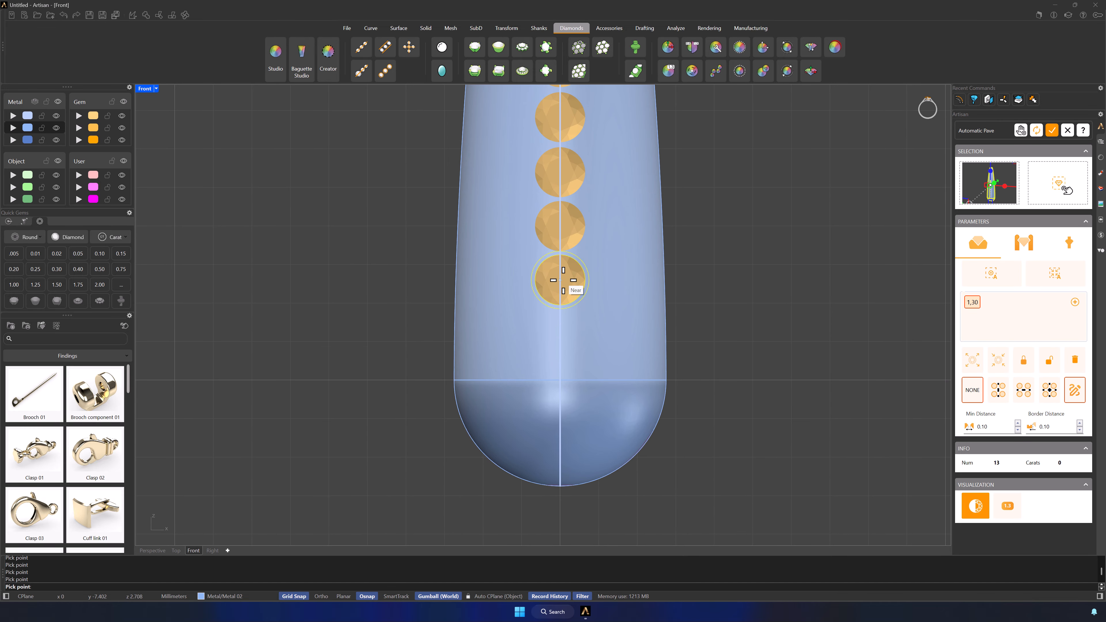
pyautogui.click(562, 335)
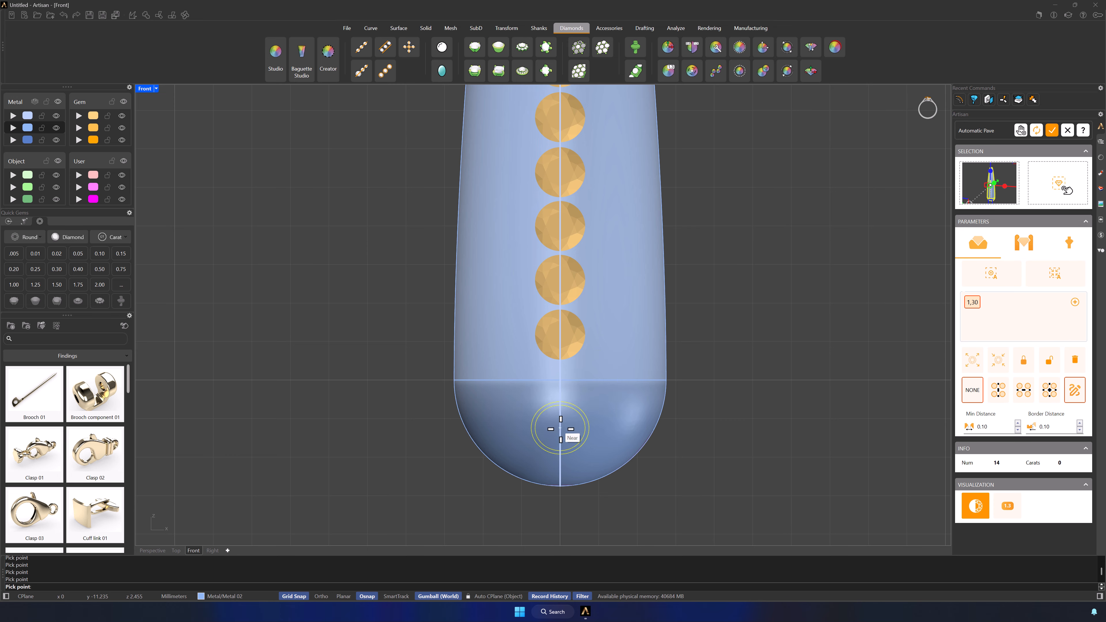
# - Turn off the Near object snap and place two 1.30 mm stones down the centre line over the rounded wide end
pyautogui.click(8, 221)
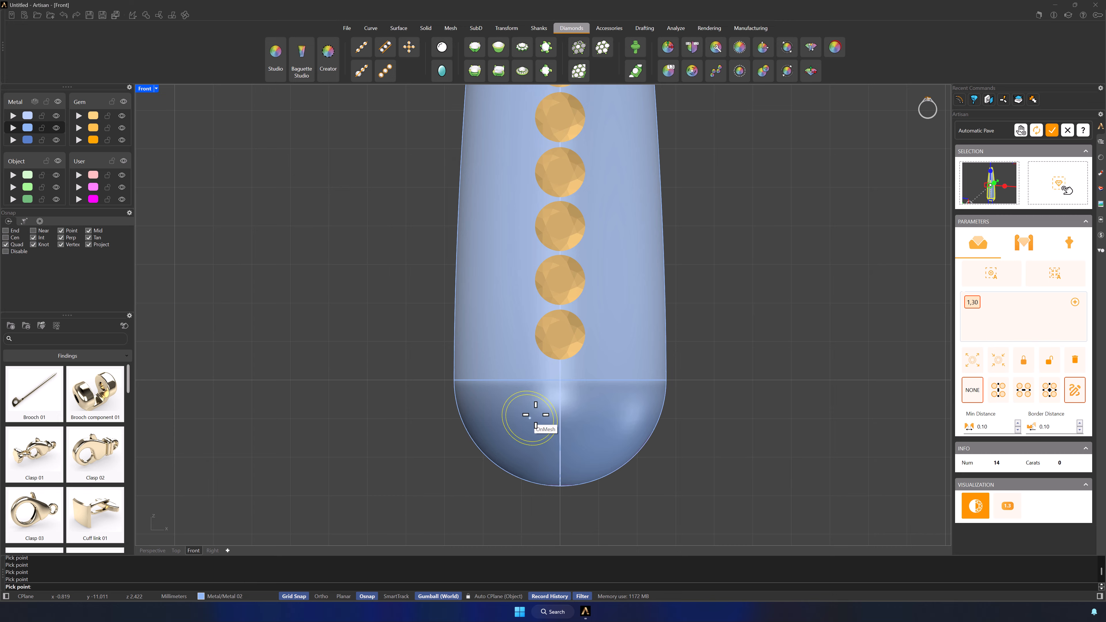
pyautogui.click(560, 389)
pyautogui.click(561, 437)
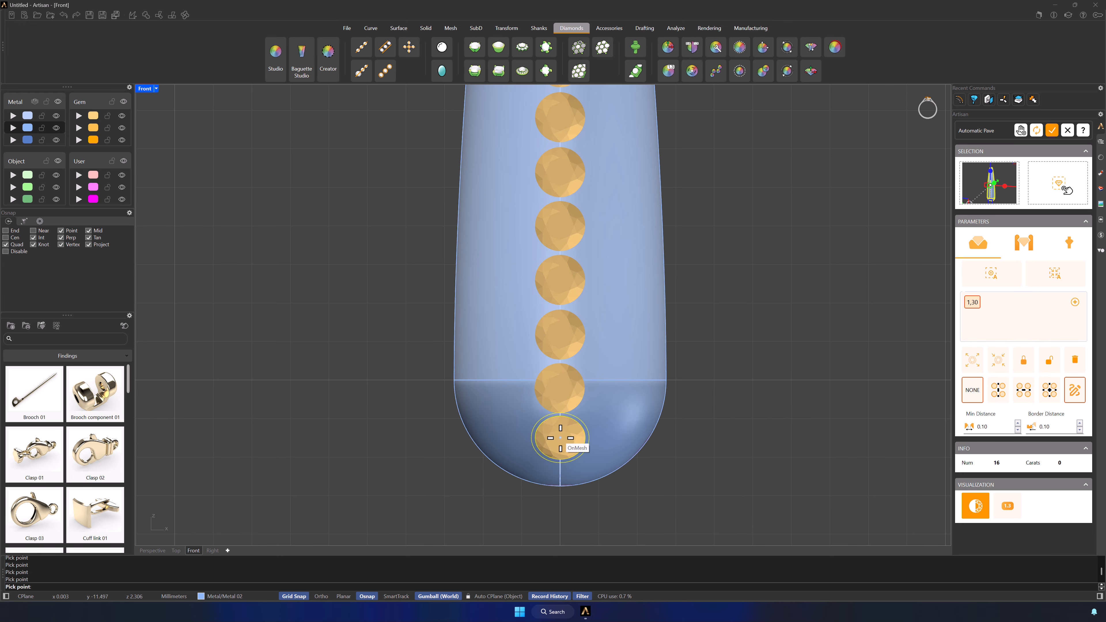
# - Complete the centre row in the Perspective view with one more 1.30 mm stone on the underside of the rounded end
pyautogui.doubleClick(144, 89)
pyautogui.scroll(-6, 793, 263)
pyautogui.keyDown('shift'); pyautogui.moveTo(809, 244); pyautogui.dragTo(771, 90, button='right'); pyautogui.keyUp('shift')
pyautogui.doubleClick(555, 90)
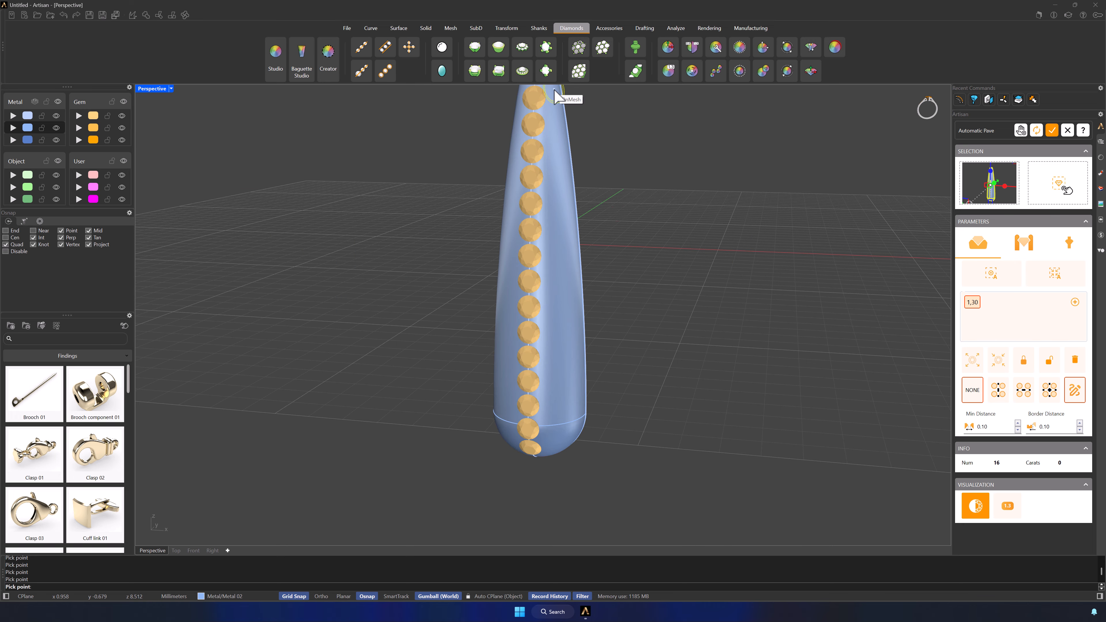
pyautogui.moveTo(555, 94); pyautogui.dragTo(647, 215, button='right')
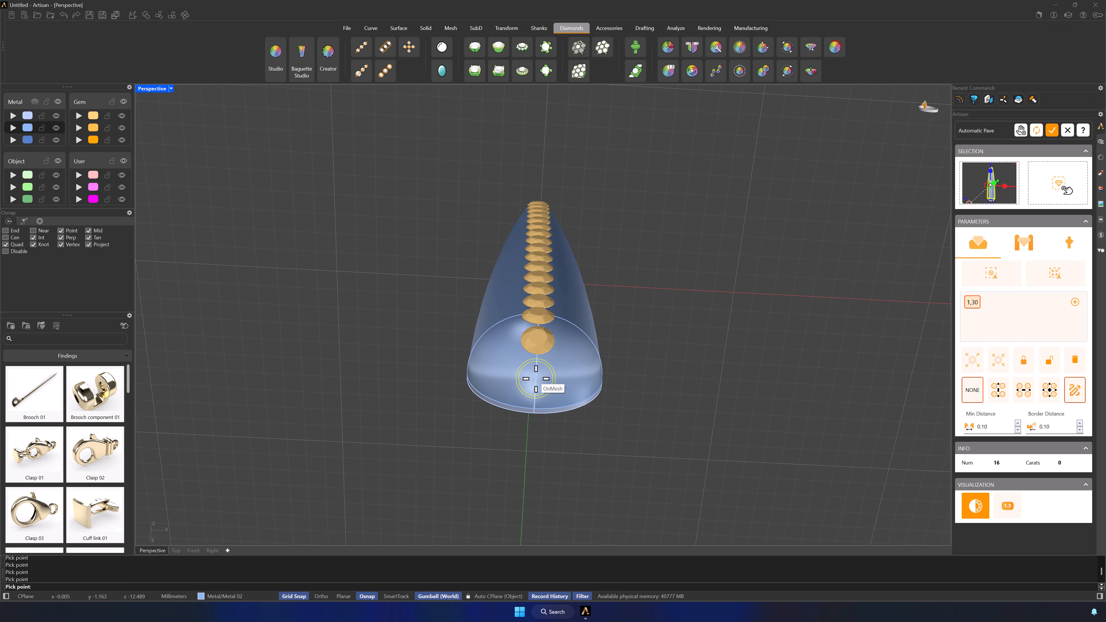
pyautogui.scroll(2, 536, 378)
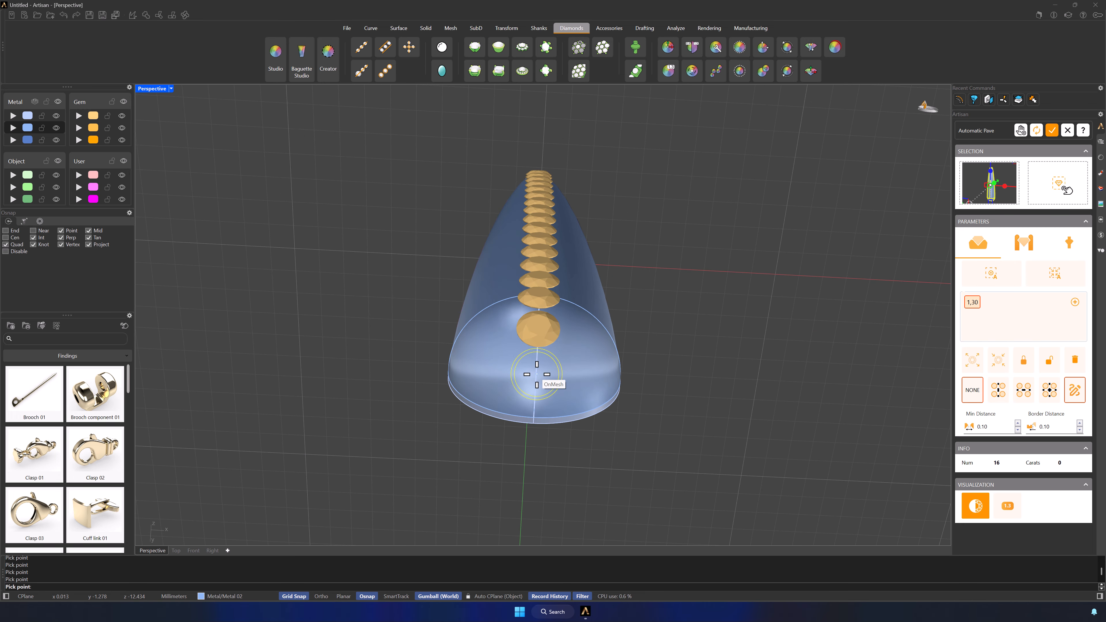
pyautogui.click(537, 374)
# - Lock all the centre-row stones and automatically fill the rest of the surface with 1.30 mm stones using left-right symmetry
pyautogui.moveTo(740, 313); pyautogui.dragTo(733, 395, button='right')
pyautogui.moveTo(686, 420); pyautogui.dragTo(480, 140)
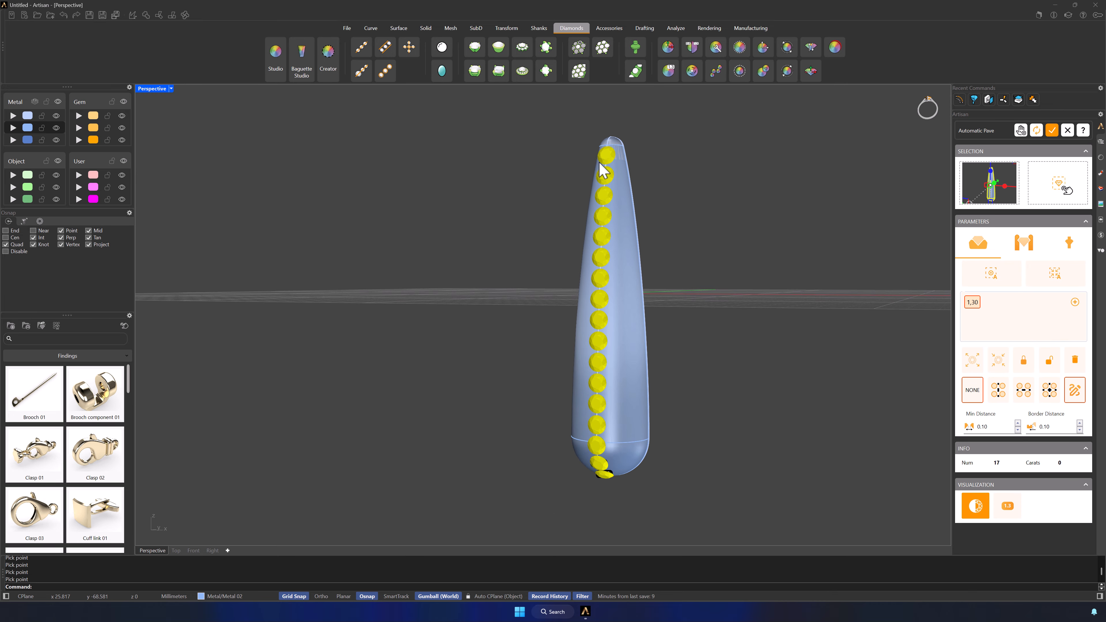
pyautogui.click(1024, 361)
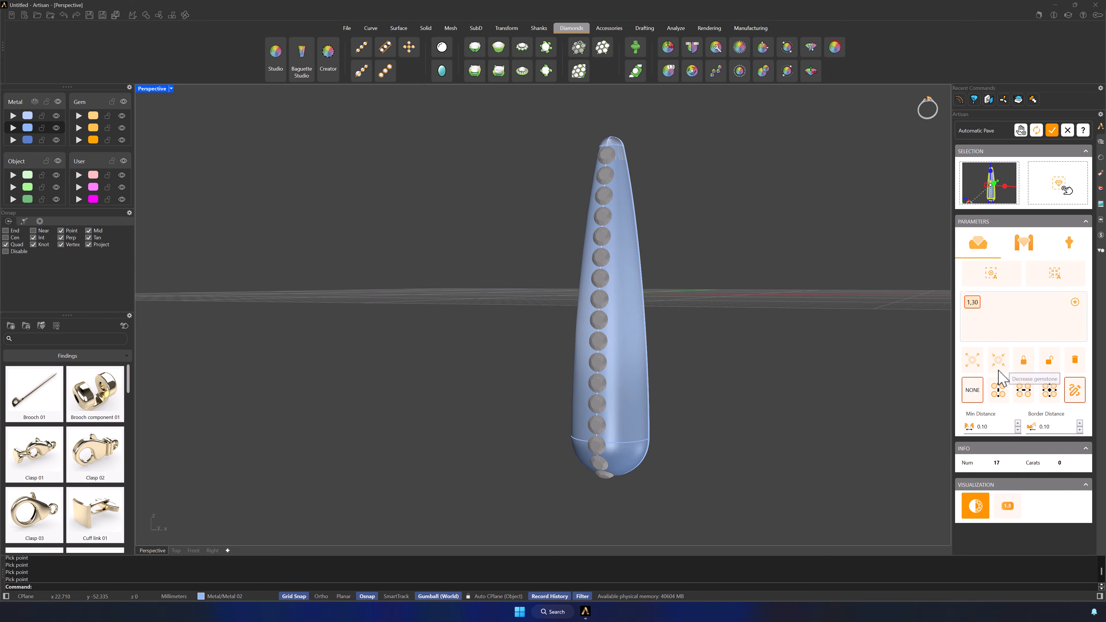
pyautogui.moveTo(782, 386); pyautogui.dragTo(775, 418, button='right')
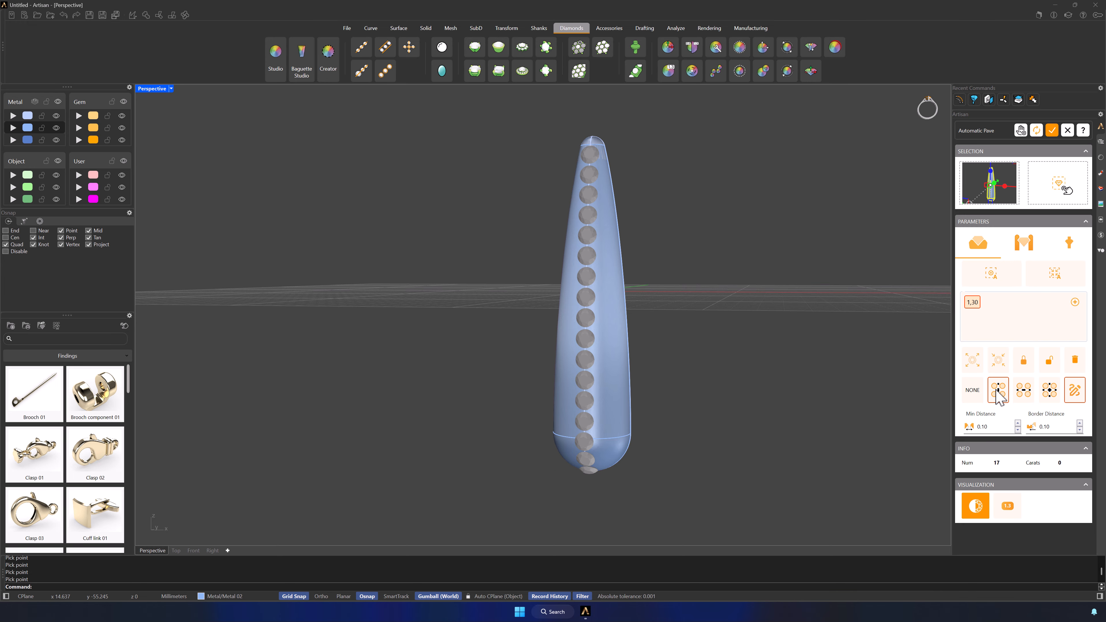
pyautogui.click(992, 275)
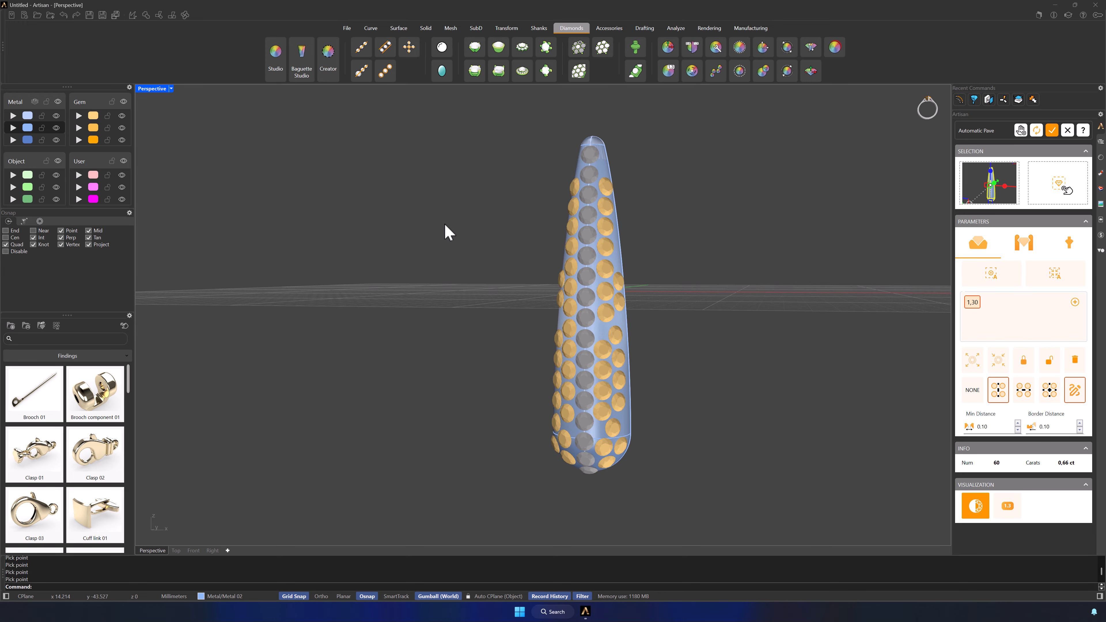
# - Inspect the stone distribution in all four views zoomed to extents, and from both sides in Perspective
pyautogui.doubleClick(154, 89)
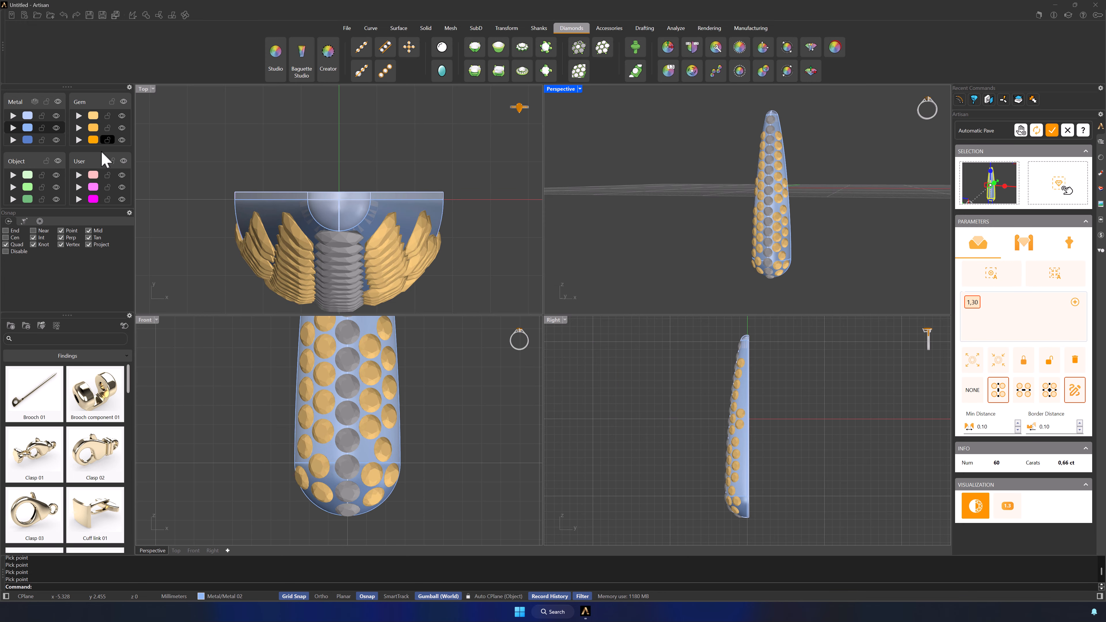
pyautogui.click(40, 221)
pyautogui.moveTo(410, 169); pyautogui.dragTo(407, 137, button='right')
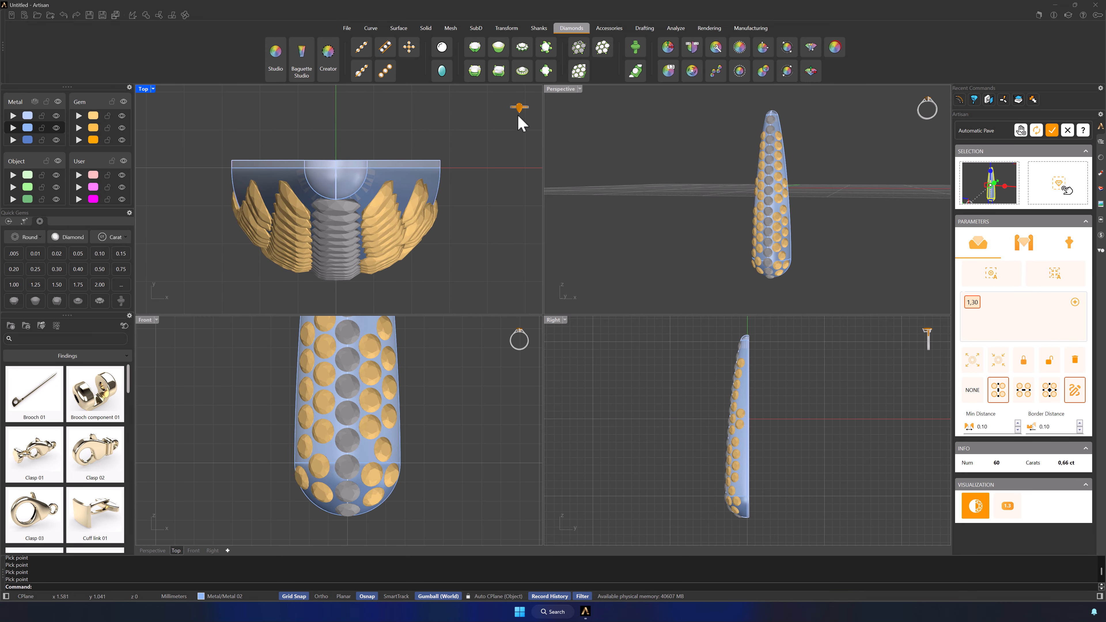
pyautogui.click(580, 89)
pyautogui.moveTo(575, 296)
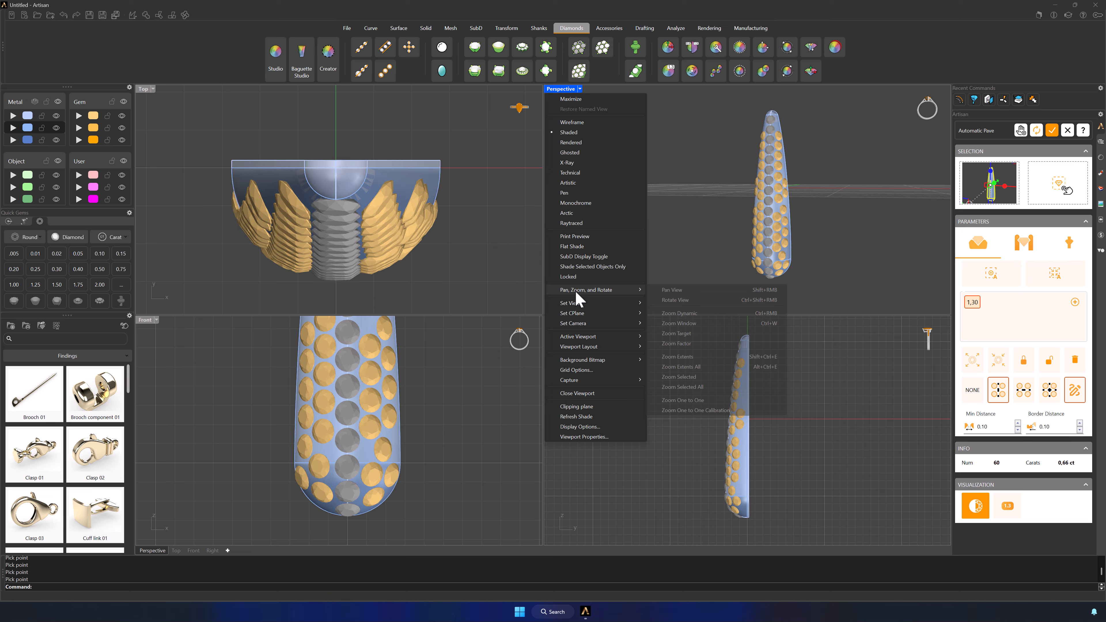
pyautogui.click(692, 373)
pyautogui.moveTo(708, 263); pyautogui.dragTo(642, 247, button='right')
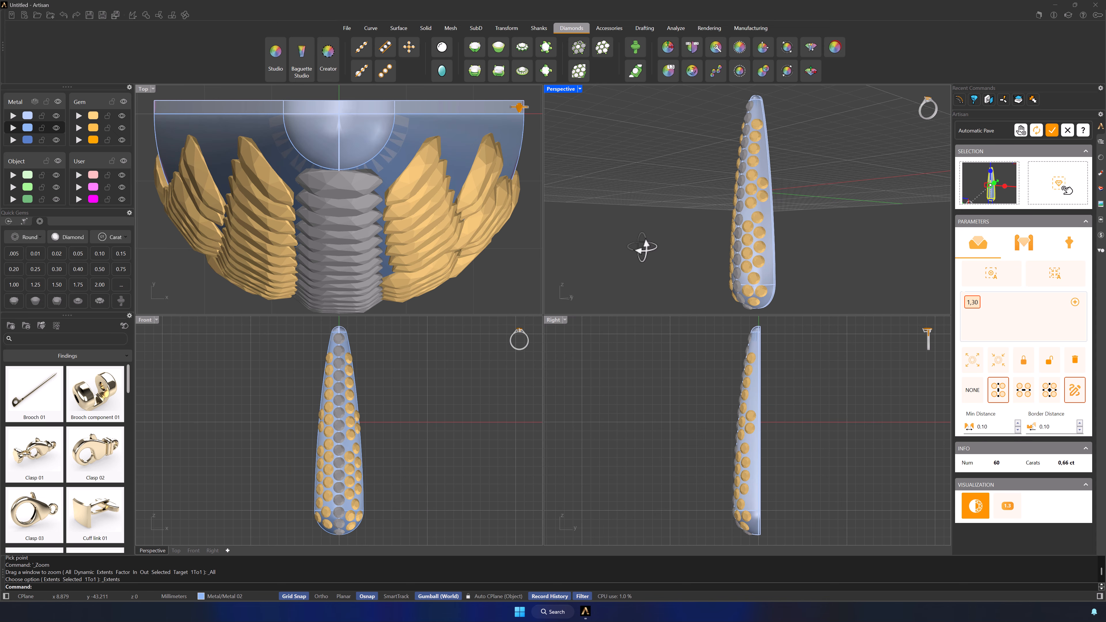
pyautogui.doubleClick(562, 89)
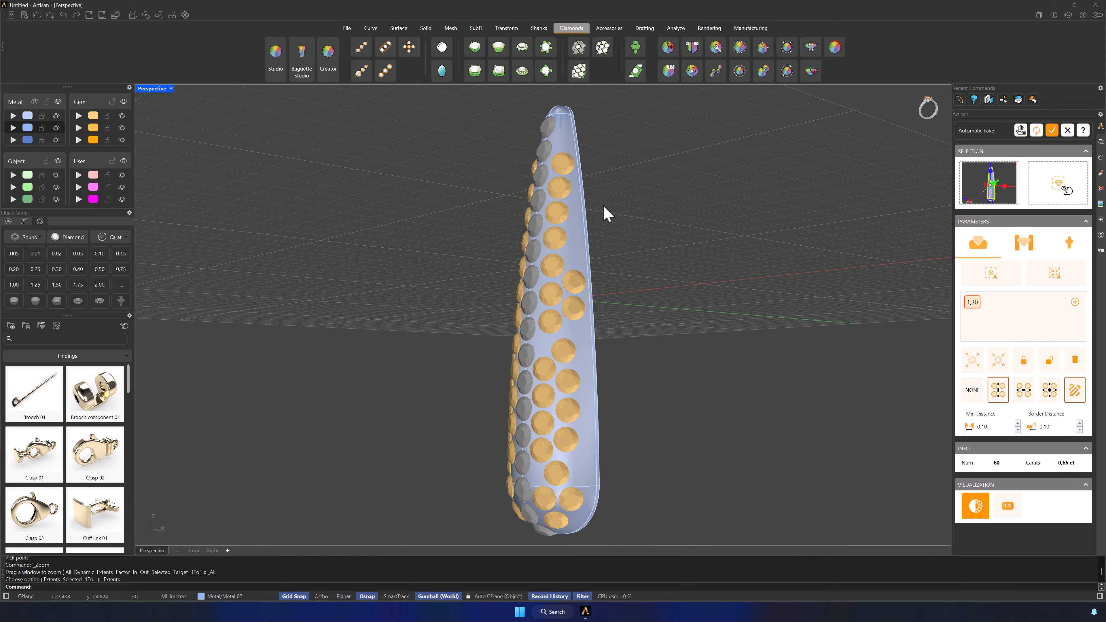
pyautogui.moveTo(605, 213); pyautogui.dragTo(720, 270, button='right')
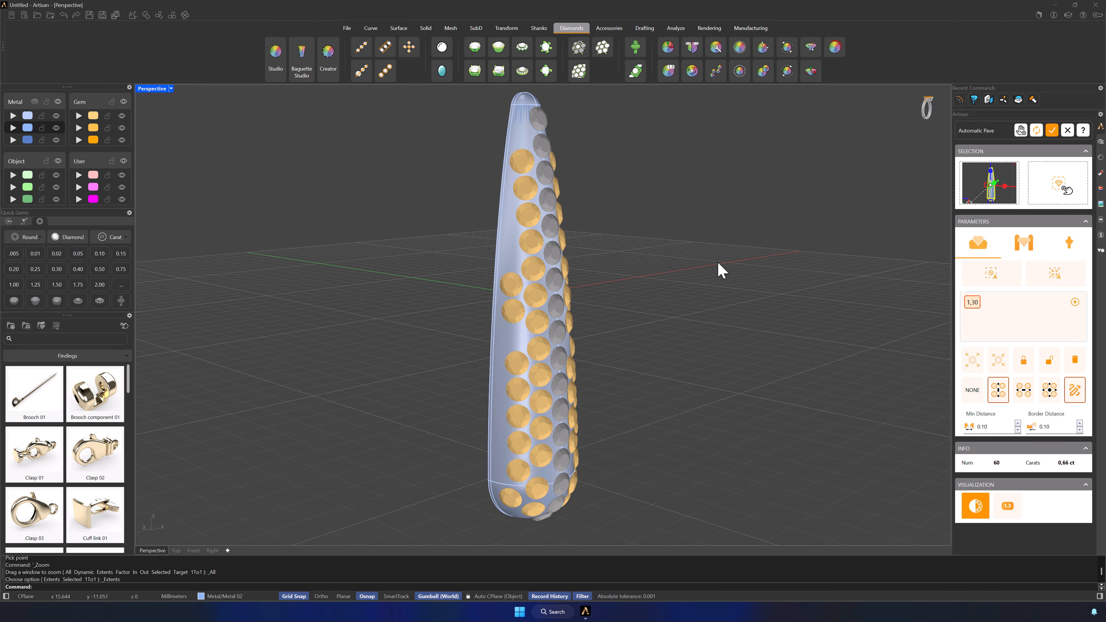
# - Place three 1.30 mm stones in the gaps of the outermost column along the teardrop's side
pyautogui.click(975, 304)
pyautogui.scroll(3, 523, 349)
pyautogui.click(515, 335)
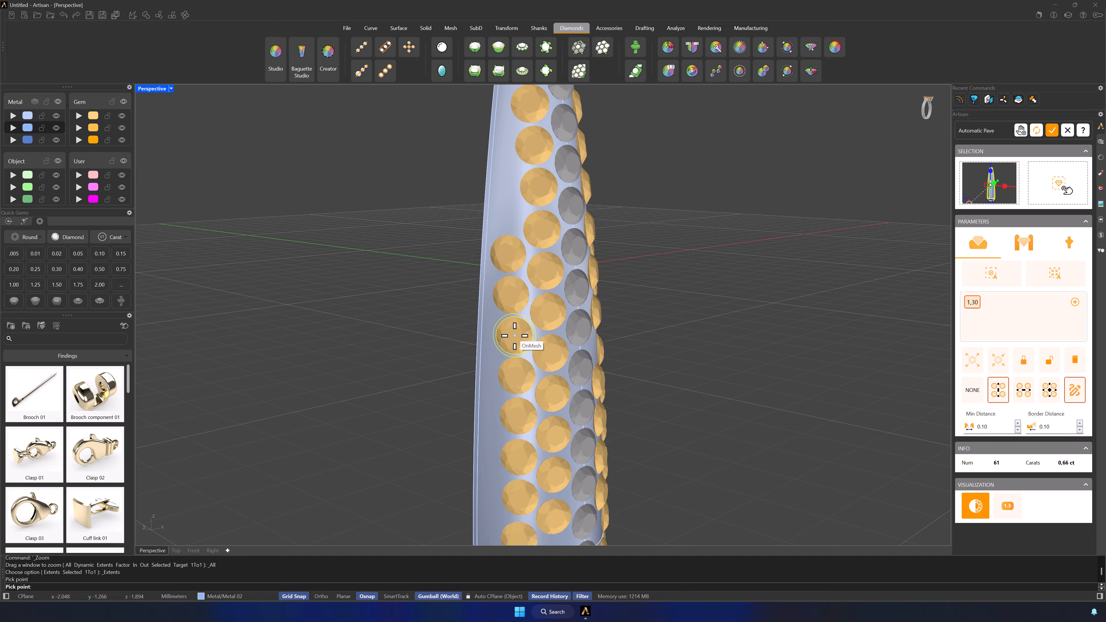
pyautogui.click(509, 213)
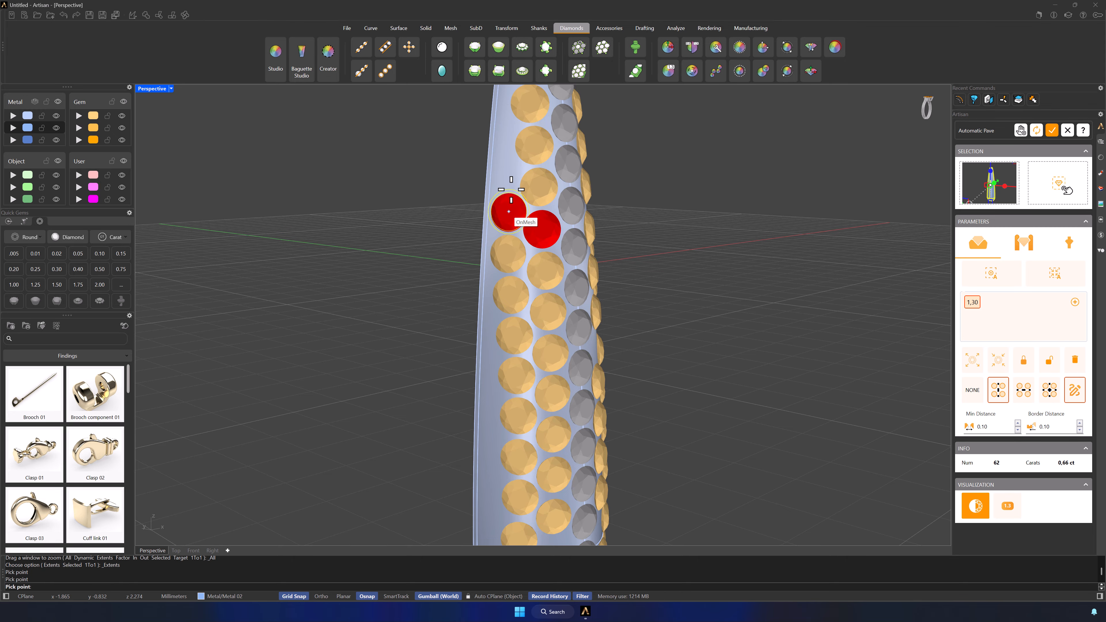
pyautogui.click(517, 171)
pyautogui.rightClick(517, 171)
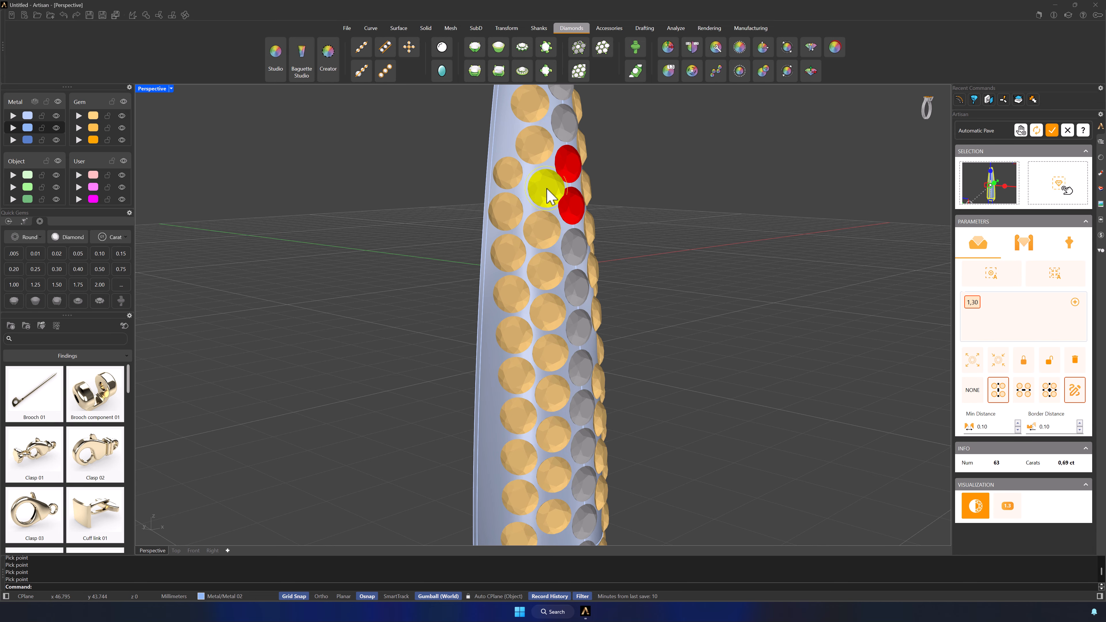
# - Add a 1.00 mm gemstone size to the pave sizes
pyautogui.moveTo(660, 341); pyautogui.dragTo(816, 347, button='right')
pyautogui.click(1075, 302)
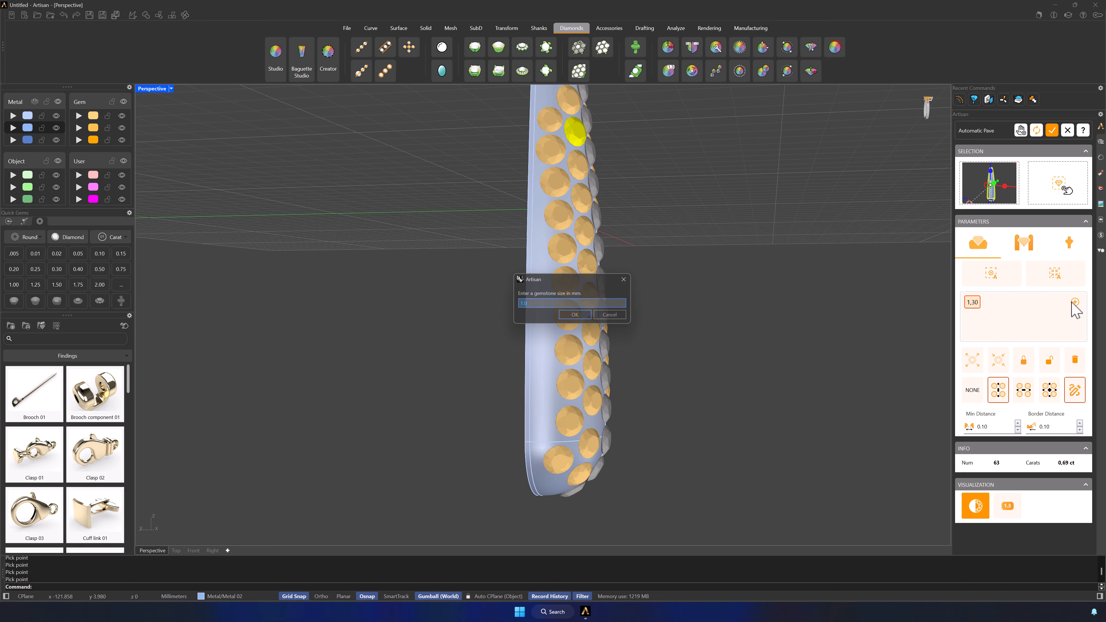
pyautogui.click(587, 304)
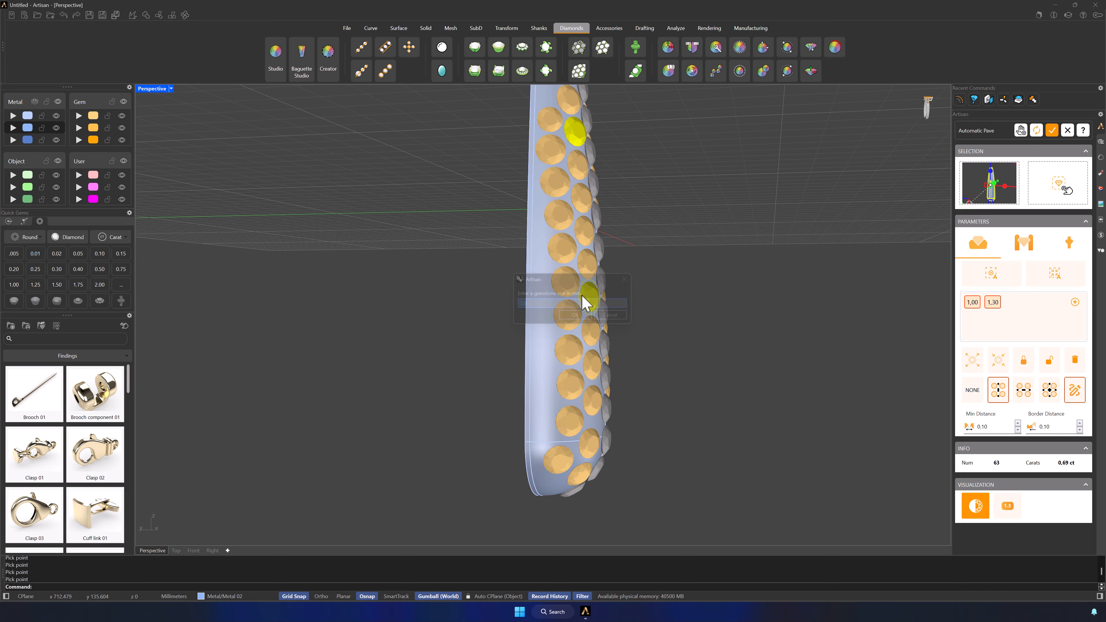
# - Place six 1.00 mm stones one below the other along the side edge from mid-length to the wide end
pyautogui.click(978, 299)
pyautogui.click(548, 269)
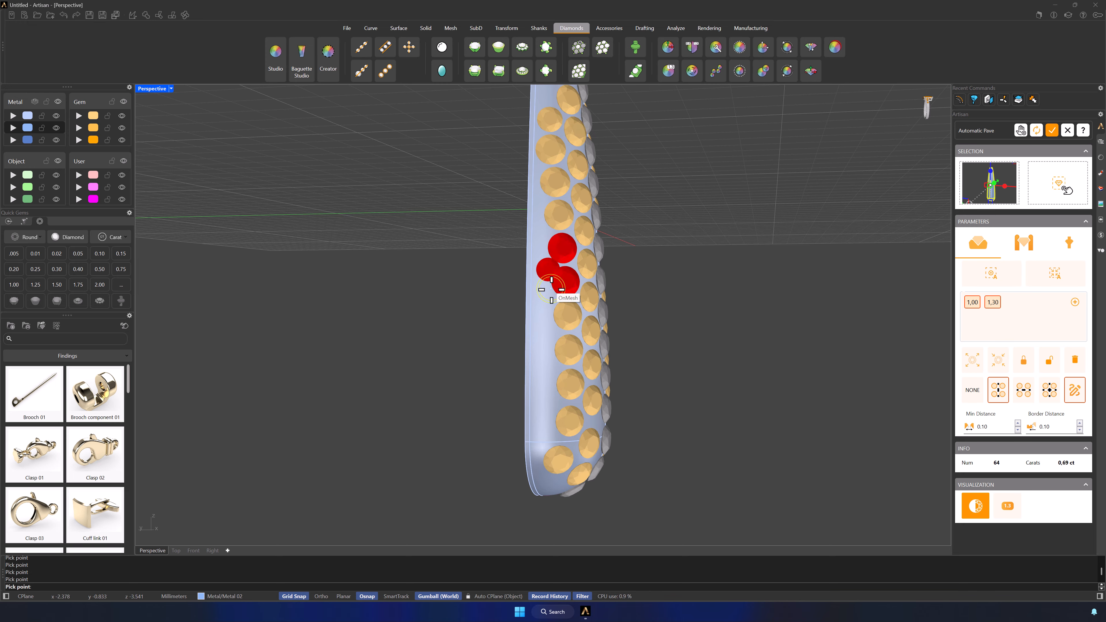
pyautogui.click(550, 301)
pyautogui.click(550, 334)
pyautogui.click(550, 368)
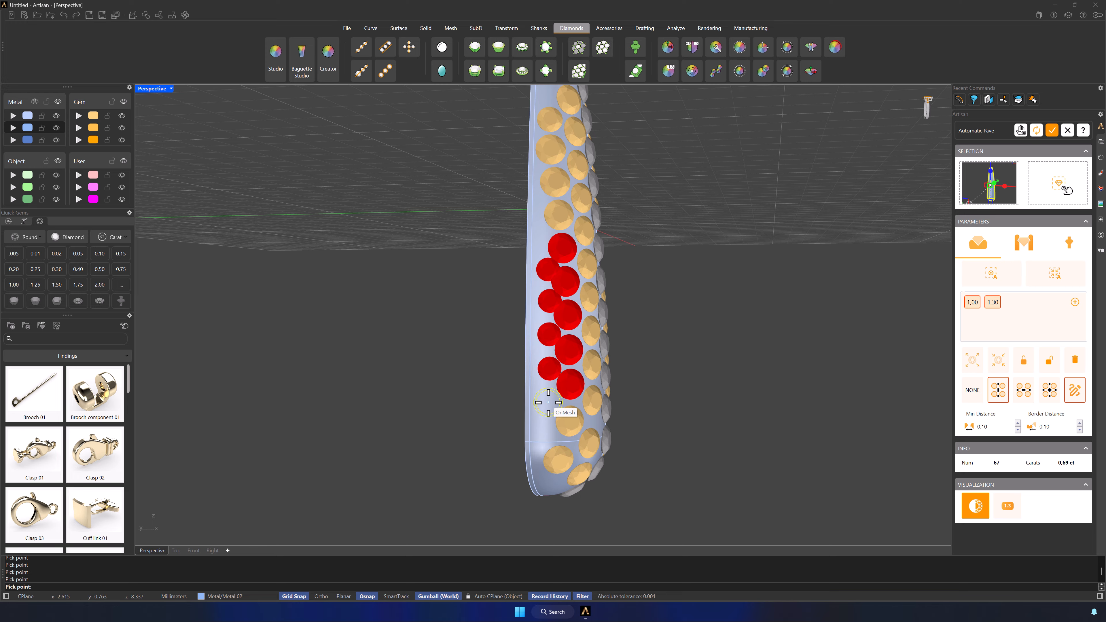
pyautogui.click(548, 403)
pyautogui.click(549, 436)
# - Fill the remaining gaps around the rounded end and up to the narrow tip with 1.00 mm stones and update the pave layout
pyautogui.moveTo(595, 462); pyautogui.dragTo(564, 355, button='right')
pyautogui.click(534, 393)
pyautogui.click(559, 414)
pyautogui.scroll(2, 540, 264)
pyautogui.click(538, 253)
pyautogui.keyDown('shift'); pyautogui.moveTo(583, 200); pyautogui.dragTo(543, 300, button='right'); pyautogui.keyUp('shift')
pyautogui.click(510, 245)
pyautogui.moveTo(536, 244); pyautogui.dragTo(484, 225, button='right')
pyautogui.click(484, 221)
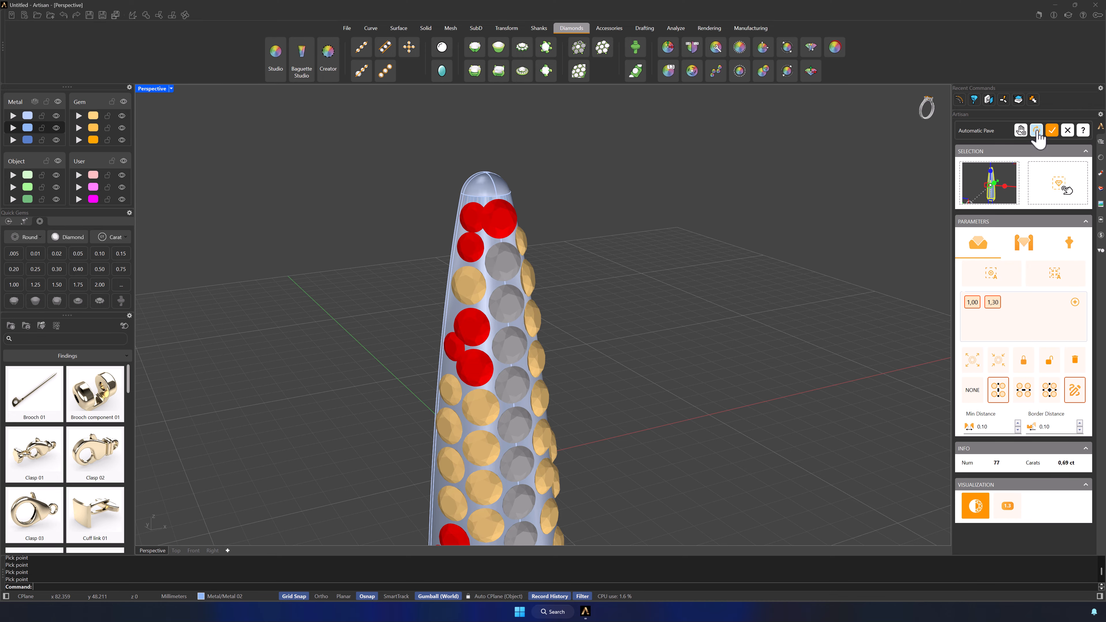
pyautogui.click(1037, 132)
# - Decrease the size of the crowded larger stones on the side just below the narrow tip
pyautogui.scroll(-6, 724, 378)
pyautogui.keyDown('shift'); pyautogui.moveTo(731, 402); pyautogui.dragTo(702, 325, button='right'); pyautogui.keyUp('shift')
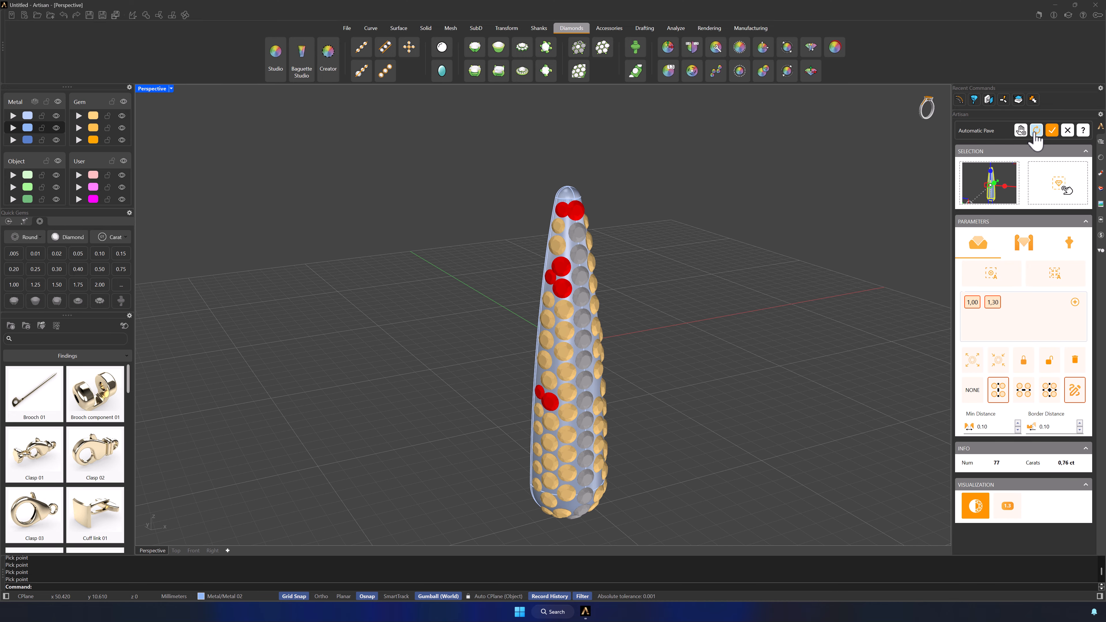
pyautogui.scroll(3, 529, 291)
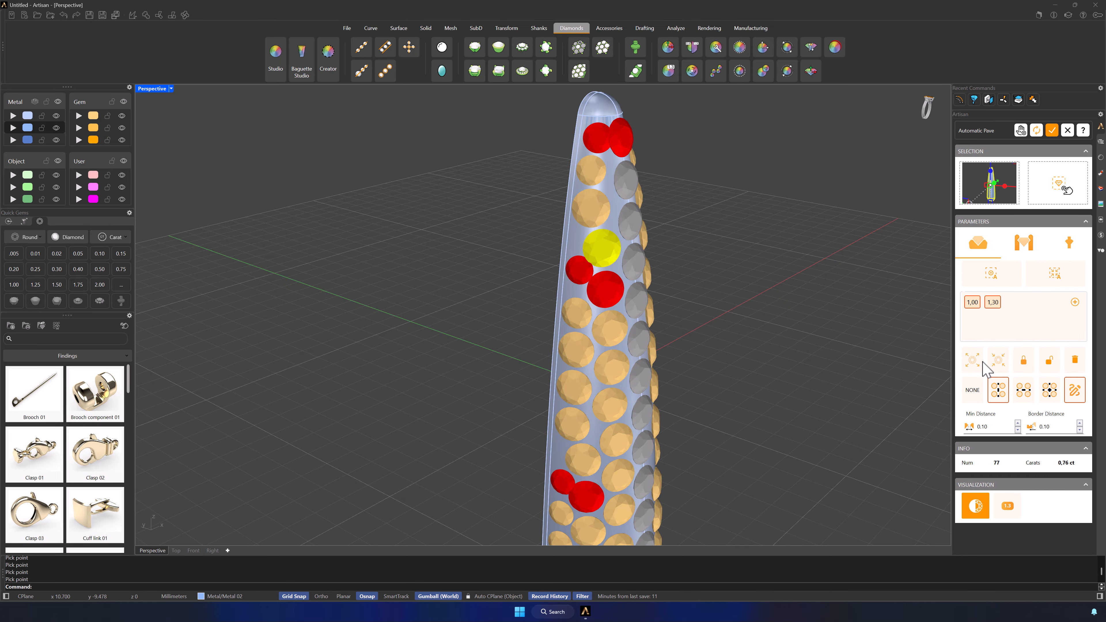
pyautogui.click(1001, 363)
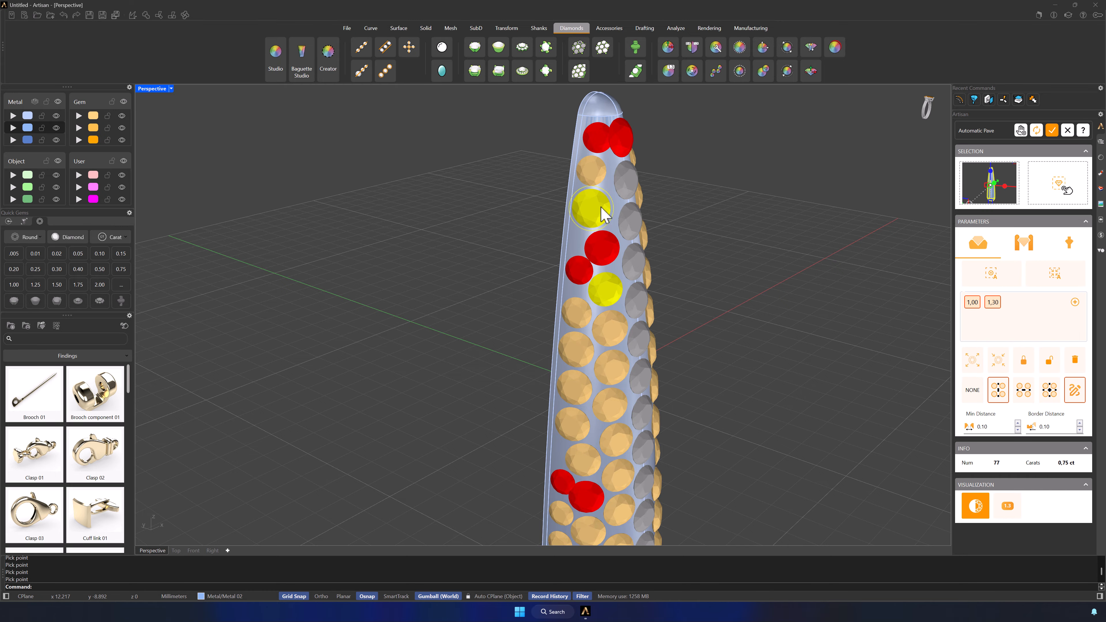
pyautogui.click(601, 213)
pyautogui.click(1002, 359)
# - Shift the overlapping stones near the side edge at mid-length apart and update the pave layout
pyautogui.keyDown('shift'); pyautogui.moveTo(748, 368); pyautogui.dragTo(720, 208, button='right'); pyautogui.keyUp('shift')
pyautogui.click(574, 339)
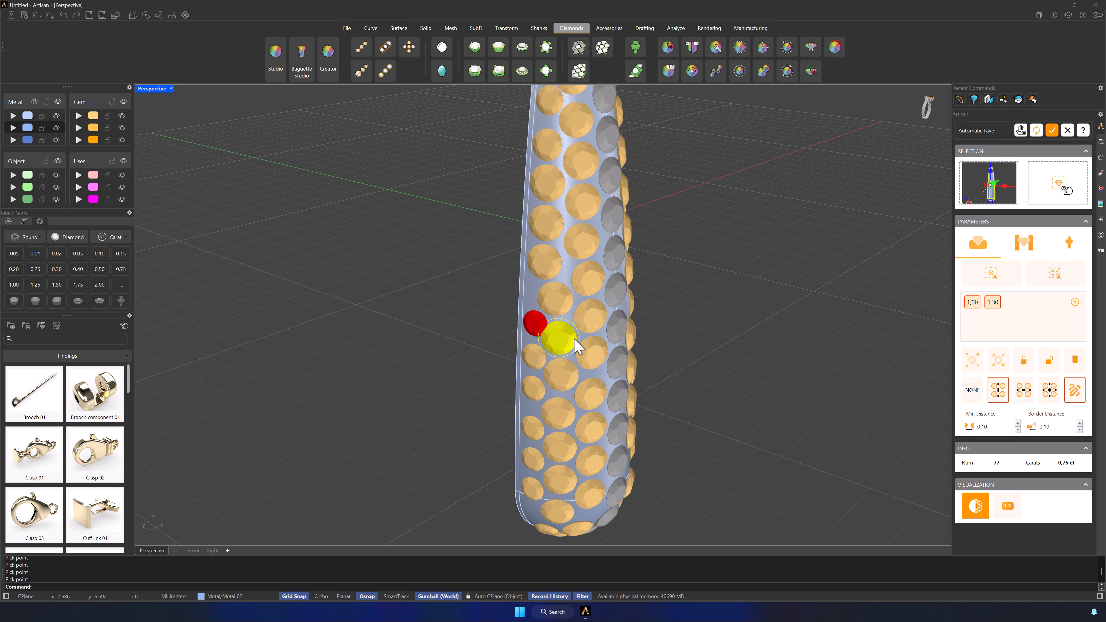
pyautogui.click(1038, 133)
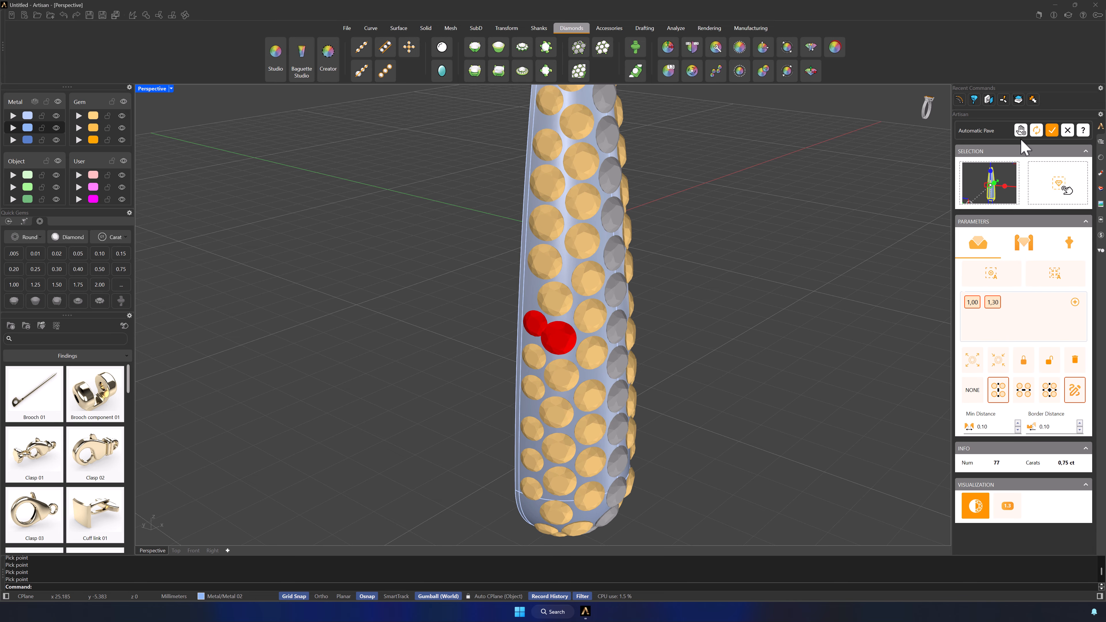
pyautogui.click(557, 296)
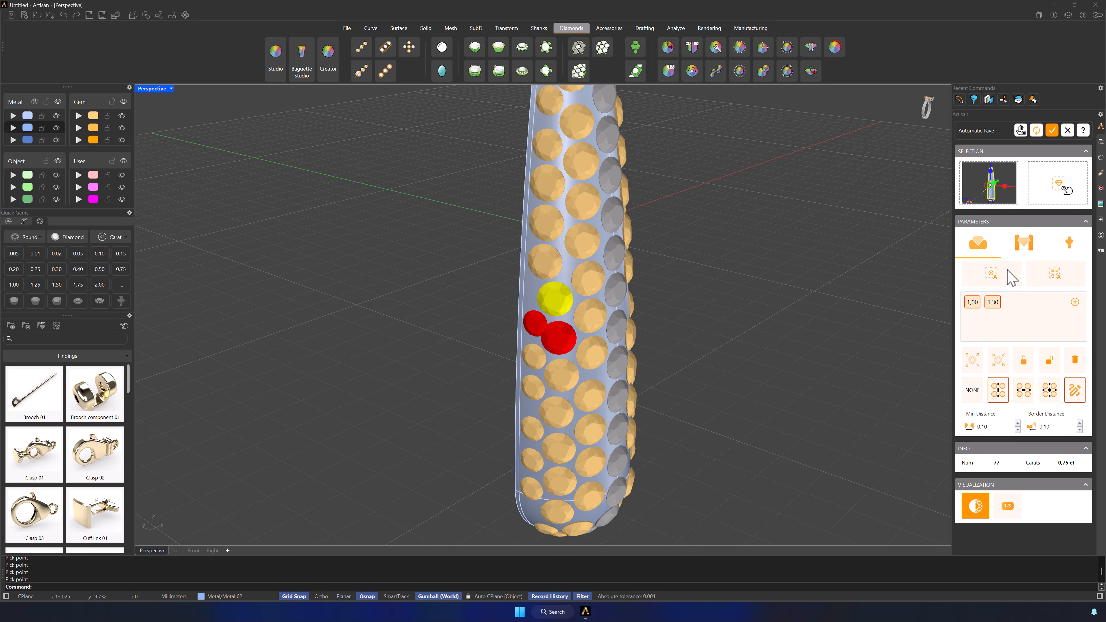
pyautogui.click(566, 340)
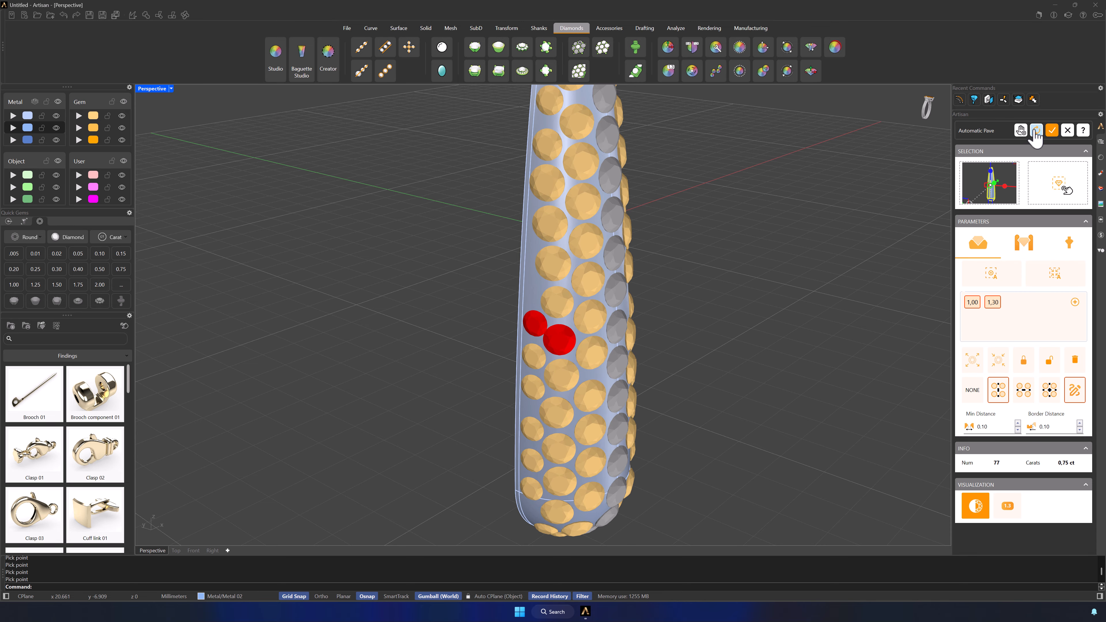
pyautogui.click(535, 322)
pyautogui.scroll(-4, 771, 338)
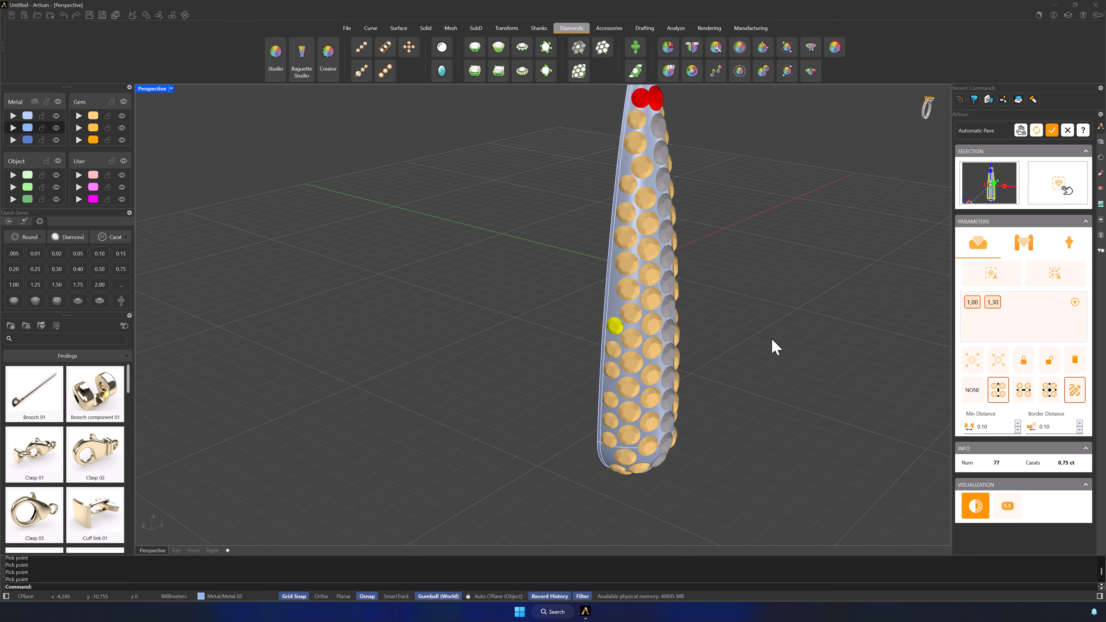
# - Separate the overlapping stones at the narrow tip by moving the side stone and reducing the centre stone, and apply the pave
pyautogui.moveTo(739, 187); pyautogui.dragTo(623, 527, button='right')
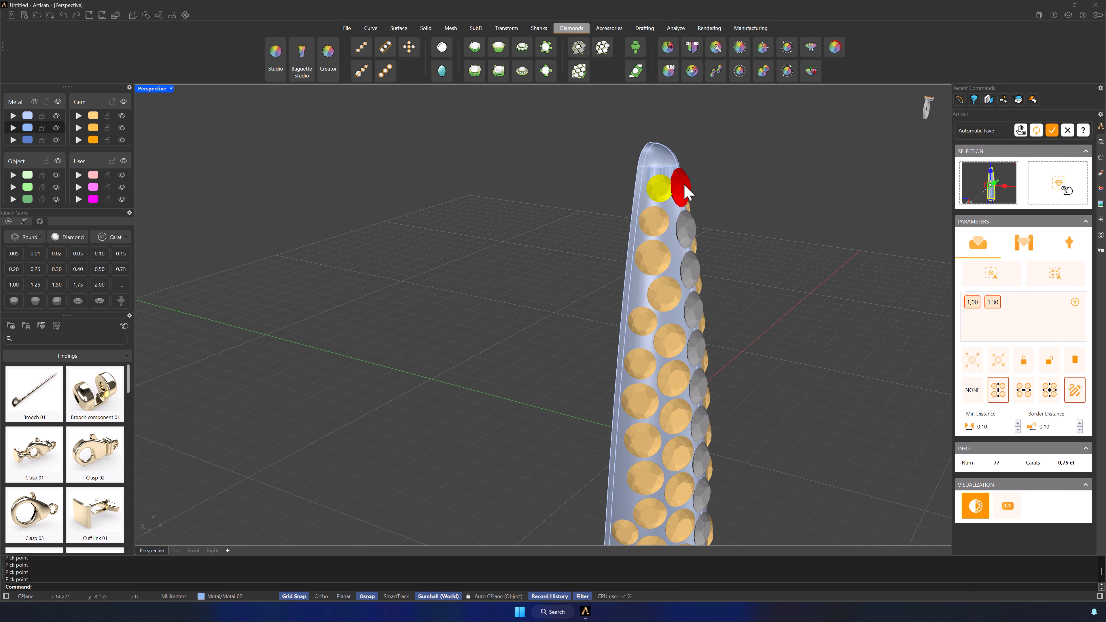
pyautogui.moveTo(661, 189); pyautogui.dragTo(656, 189)
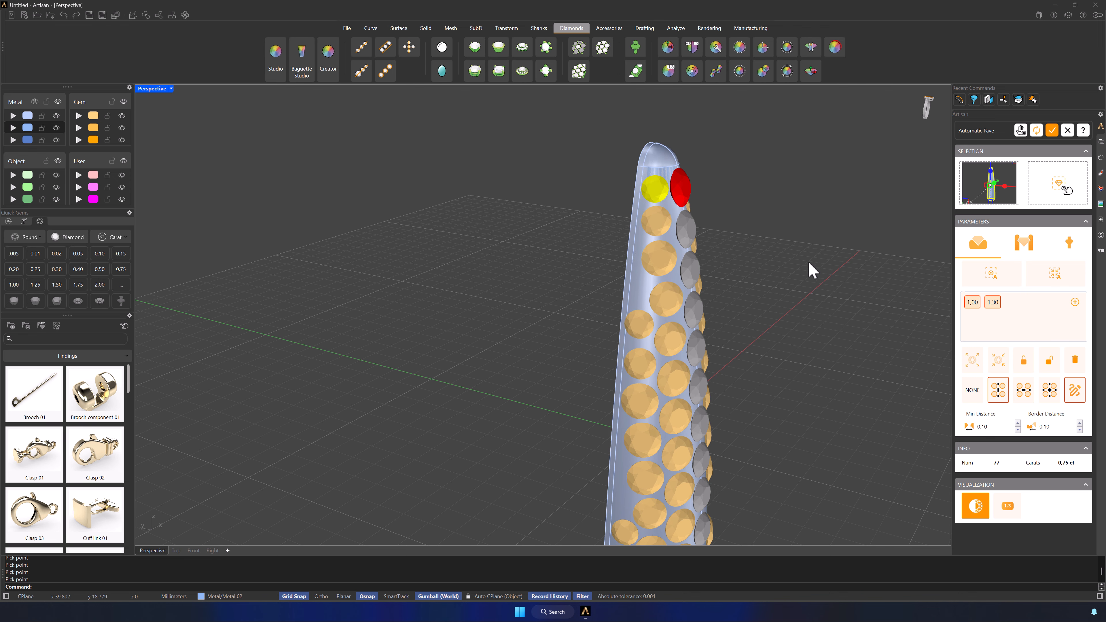
pyautogui.click(1037, 131)
pyautogui.moveTo(793, 223); pyautogui.dragTo(755, 214, button='right')
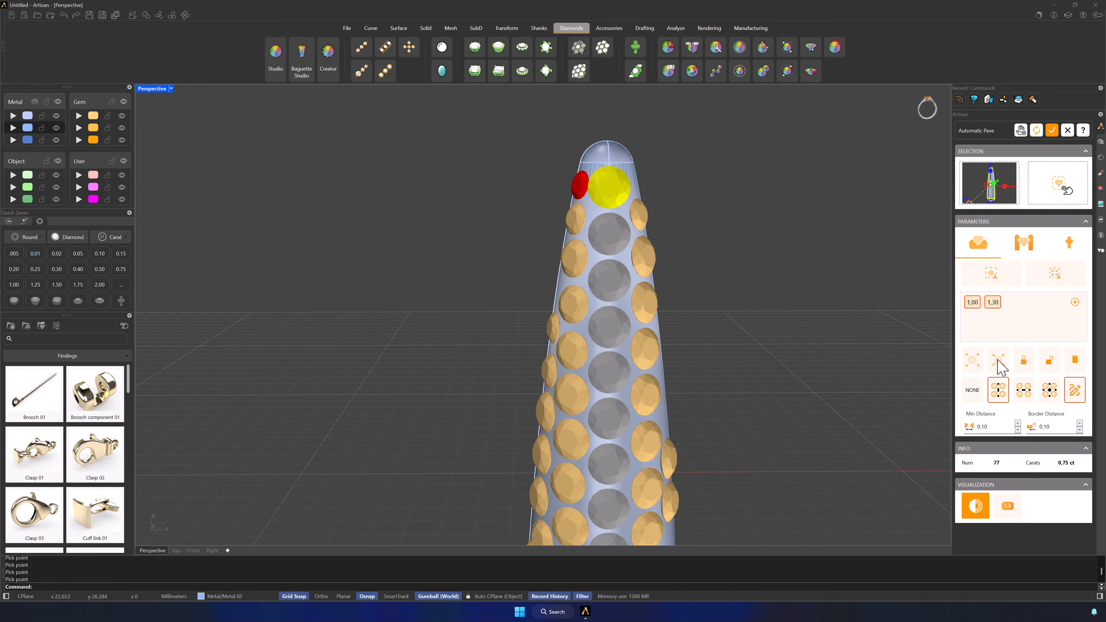
pyautogui.click(1038, 131)
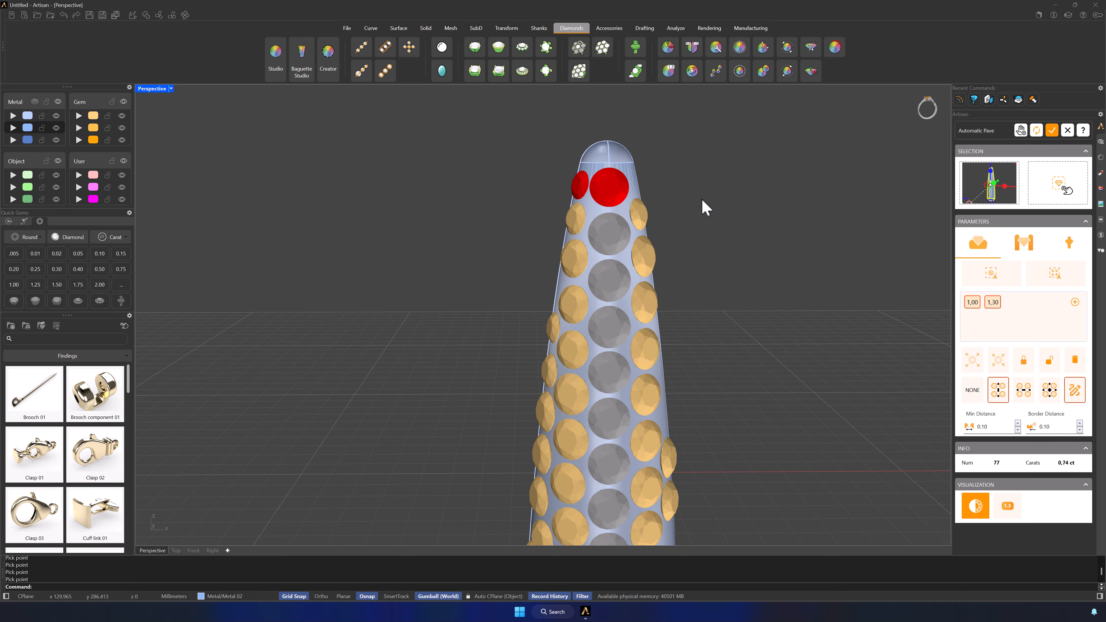
pyautogui.moveTo(703, 208); pyautogui.dragTo(680, 210, button='right')
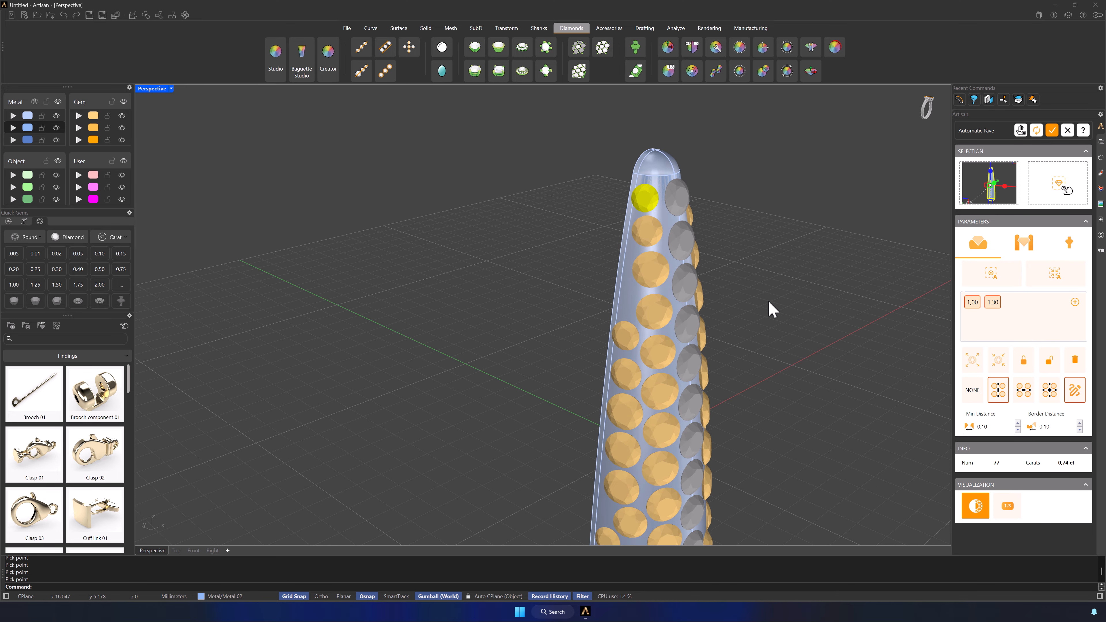
pyautogui.moveTo(773, 310); pyautogui.dragTo(727, 339, button='right')
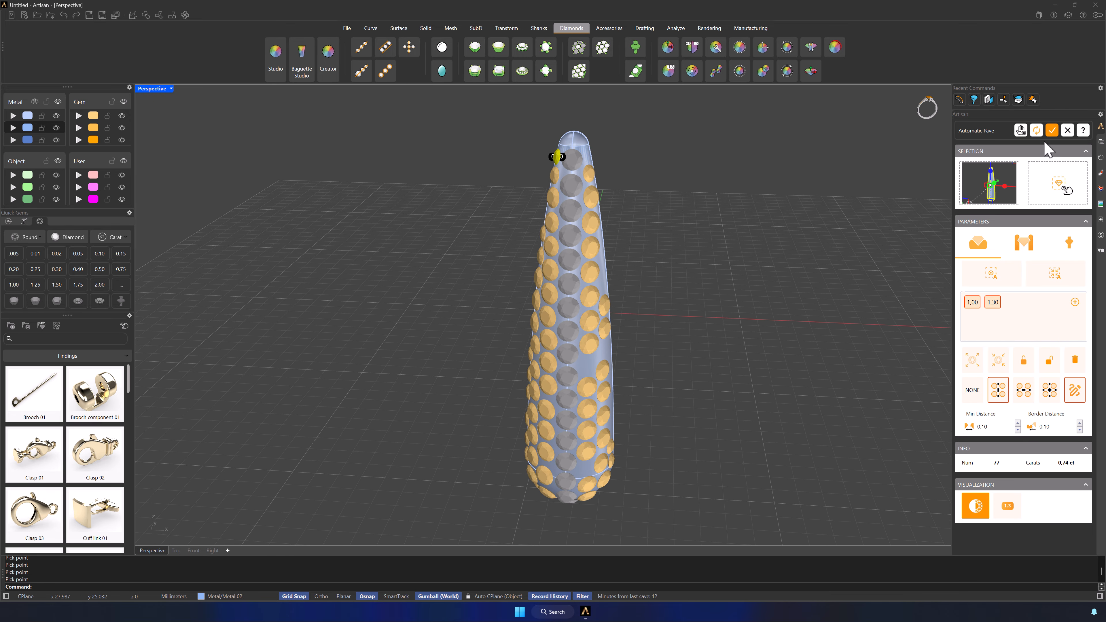
pyautogui.click(1053, 131)
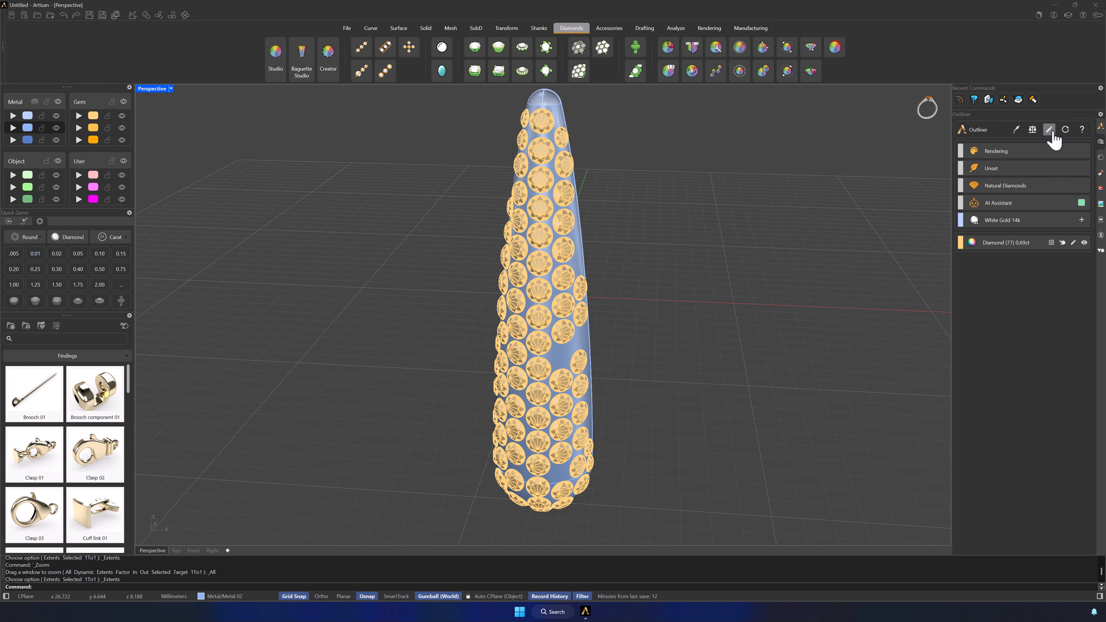
# - Ungroup the finished pave stones so that they can be edited individually
pyautogui.click(575, 287)
pyautogui.middleClick(662, 264)
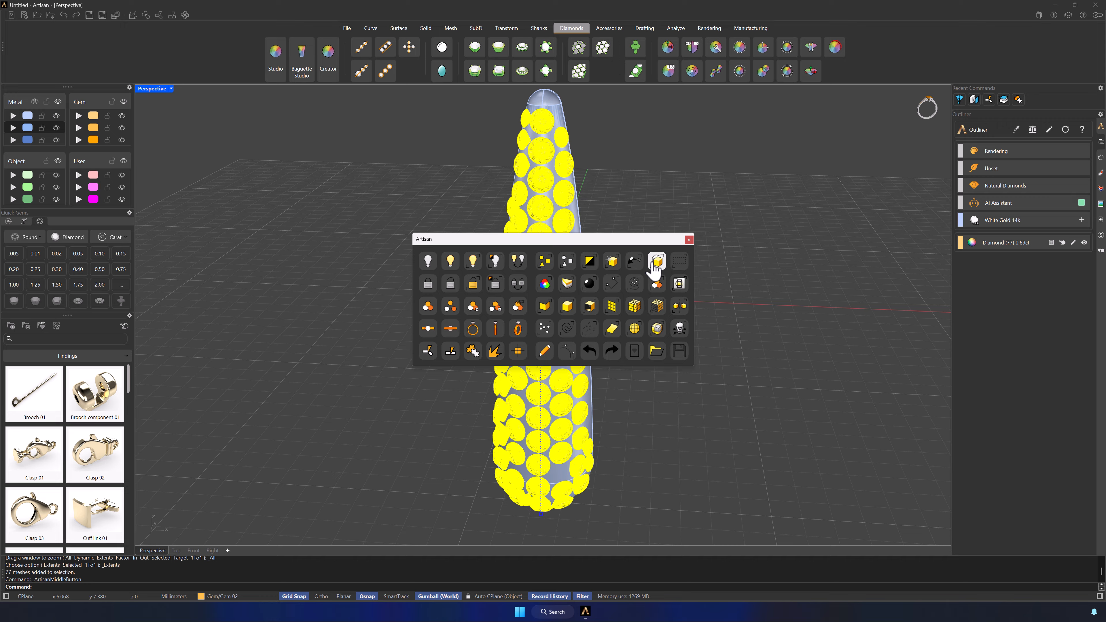
pyautogui.click(455, 310)
pyautogui.click(690, 240)
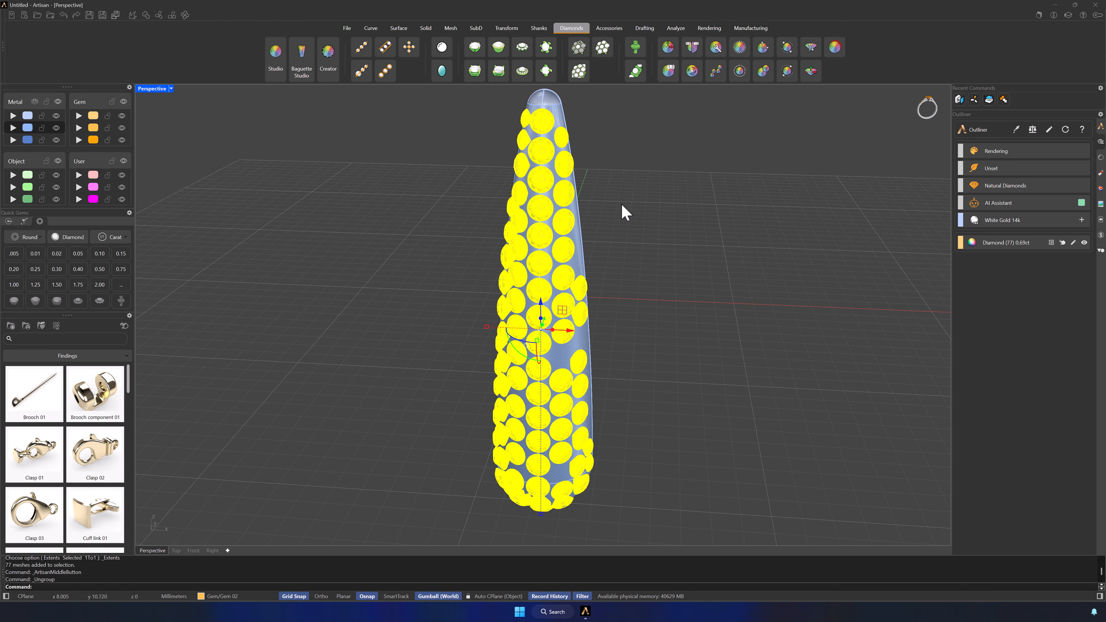
# - Delete all stones on the unevenly filled side of the centre row, from the narrow tip to the rounded end
pyautogui.click(662, 162)
pyautogui.click(562, 136)
pyautogui.keyDown('shift'); pyautogui.click(565, 163); pyautogui.keyUp('shift')
pyautogui.keyDown('shift'); pyautogui.click(564, 192); pyautogui.keyUp('shift')
pyautogui.keyDown('shift'); pyautogui.click(563, 221); pyautogui.keyUp('shift')
pyautogui.keyDown('shift'); pyautogui.click(564, 248); pyautogui.keyUp('shift')
pyautogui.keyDown('shift'); pyautogui.click(564, 279); pyautogui.keyUp('shift')
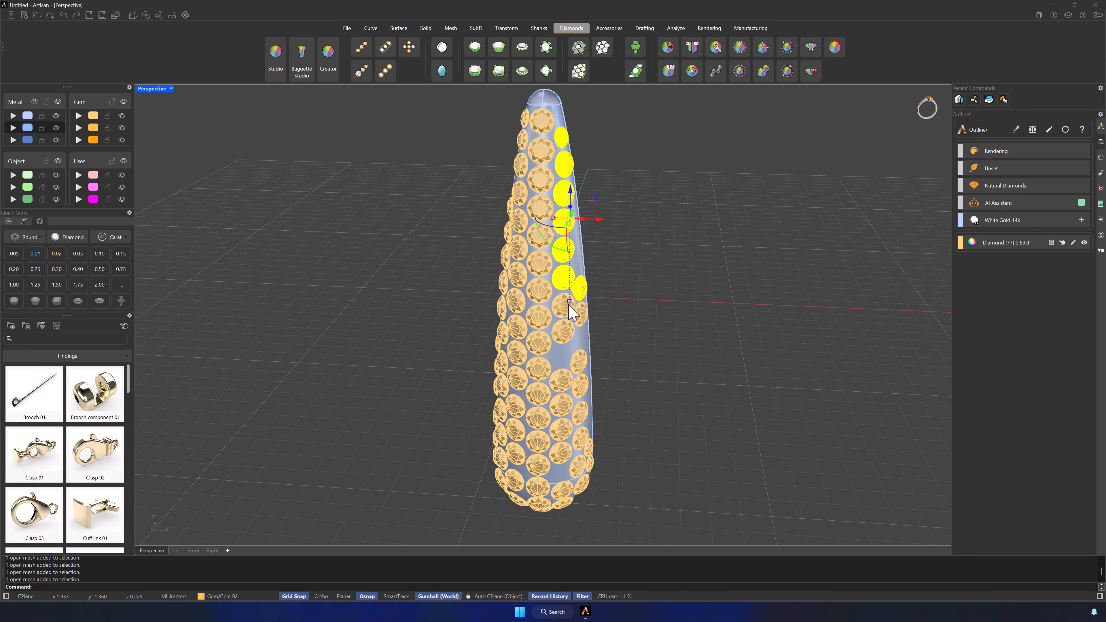
pyautogui.keyDown('shift'); pyautogui.click(580, 312); pyautogui.keyUp('shift')
pyautogui.keyDown('shift'); pyautogui.click(562, 330); pyautogui.keyUp('shift')
pyautogui.keyDown('shift'); pyautogui.click(579, 360); pyautogui.keyUp('shift')
pyautogui.keyDown('shift'); pyautogui.click(563, 379); pyautogui.keyUp('shift')
pyautogui.keyDown('shift'); pyautogui.click(563, 403); pyautogui.keyUp('shift')
pyautogui.keyDown('shift'); pyautogui.click(563, 429); pyautogui.keyUp('shift')
pyautogui.keyDown('shift'); pyautogui.click(580, 413); pyautogui.keyUp('shift')
pyautogui.keyDown('shift'); pyautogui.click(580, 435); pyautogui.keyUp('shift')
pyautogui.keyDown('shift'); pyautogui.click(561, 453); pyautogui.keyUp('shift')
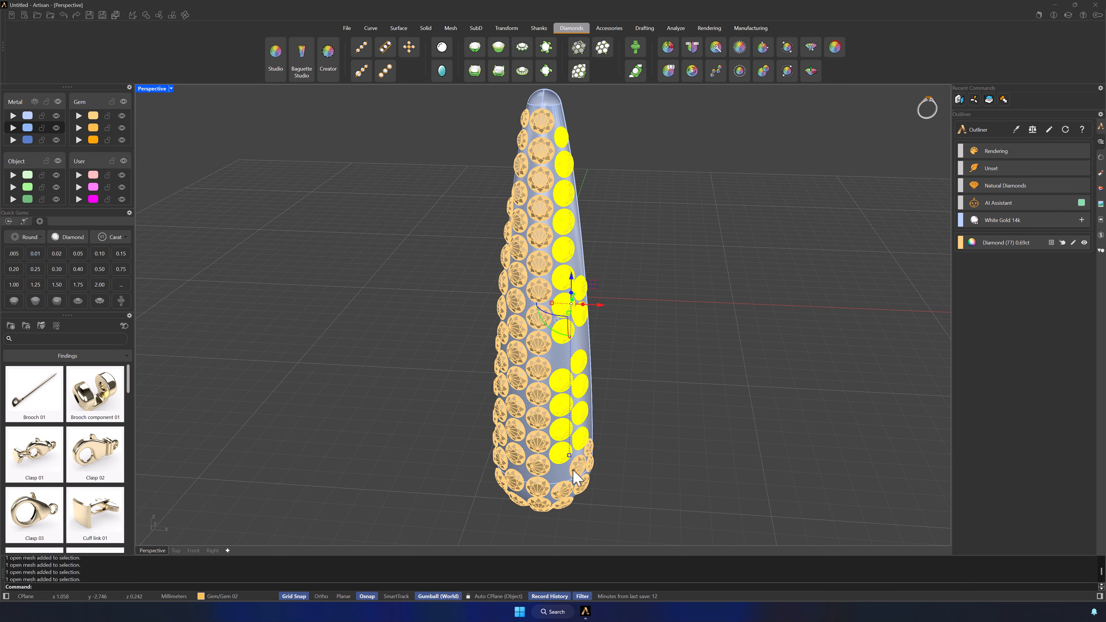
pyautogui.keyDown('shift'); pyautogui.click(587, 447); pyautogui.keyUp('shift')
pyautogui.keyDown('shift'); pyautogui.click(589, 461); pyautogui.keyUp('shift')
pyautogui.keyDown('shift'); pyautogui.click(579, 465); pyautogui.keyUp('shift')
pyautogui.keyDown('shift'); pyautogui.click(581, 481); pyautogui.keyUp('shift')
pyautogui.keyDown('shift'); pyautogui.click(562, 495); pyautogui.keyUp('shift')
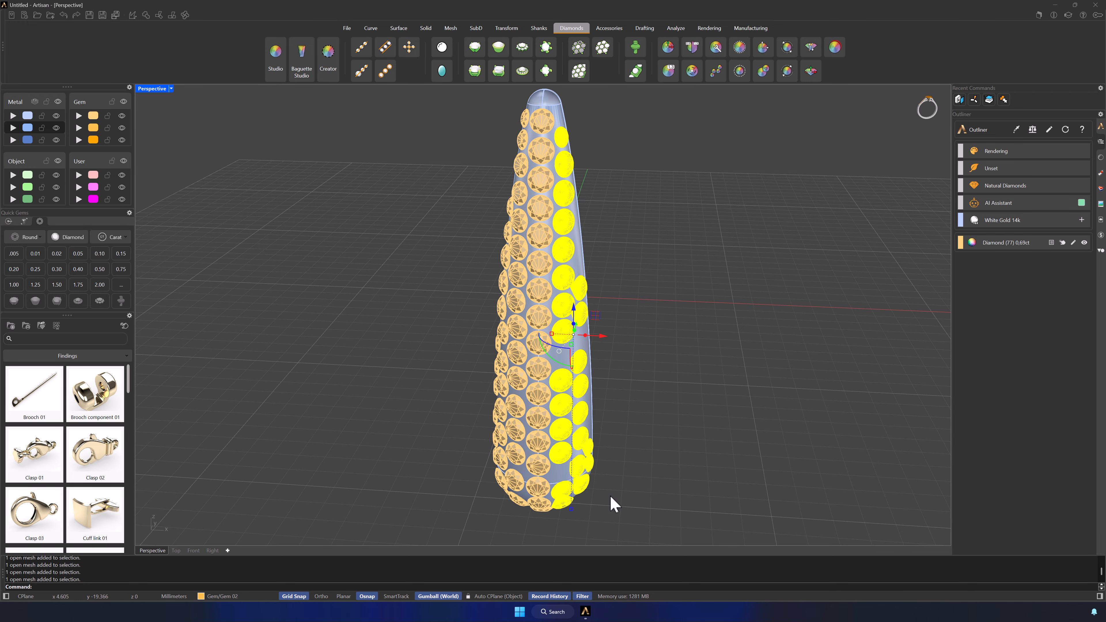
pyautogui.press('Delete')
# - Select the remaining stones with SelMesh, exclude the centre row, and mirror copies of them across the piece's centre line onto the empty side
pyautogui.moveTo(653, 462); pyautogui.dragTo(670, 441, button='right')
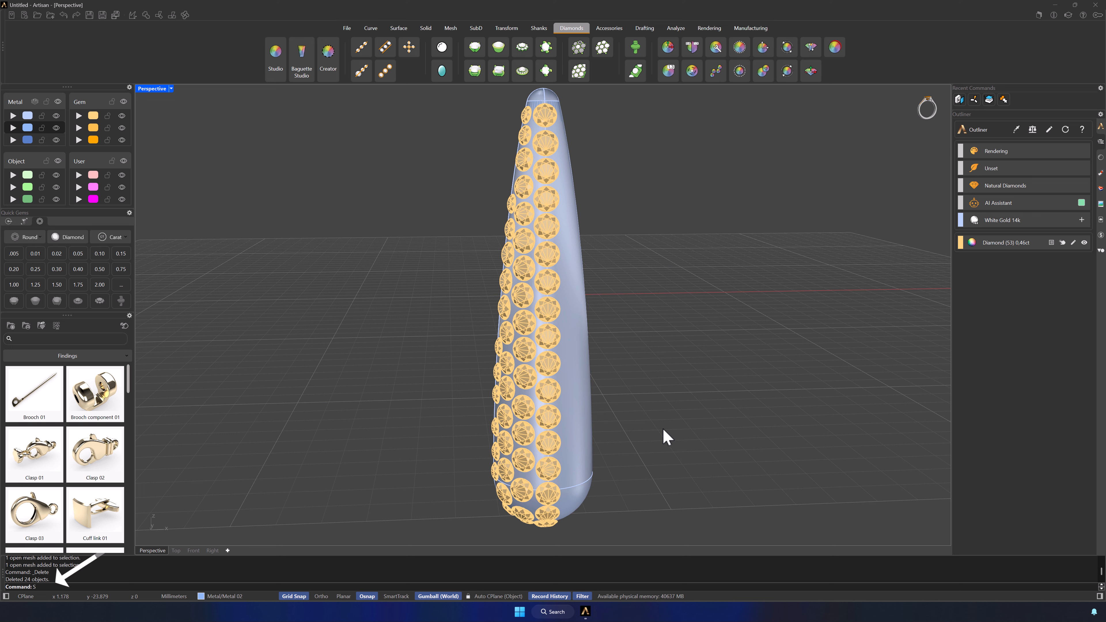
pyautogui.write('SelMesh')
pyautogui.press('Return')
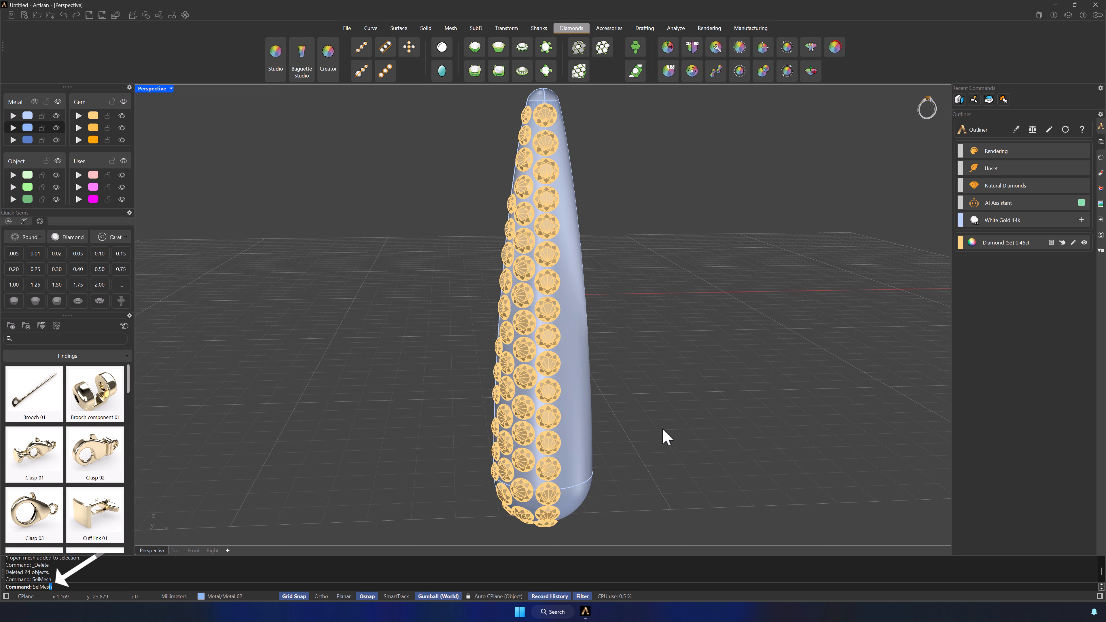
pyautogui.moveTo(669, 423); pyautogui.dragTo(669, 497, button='right')
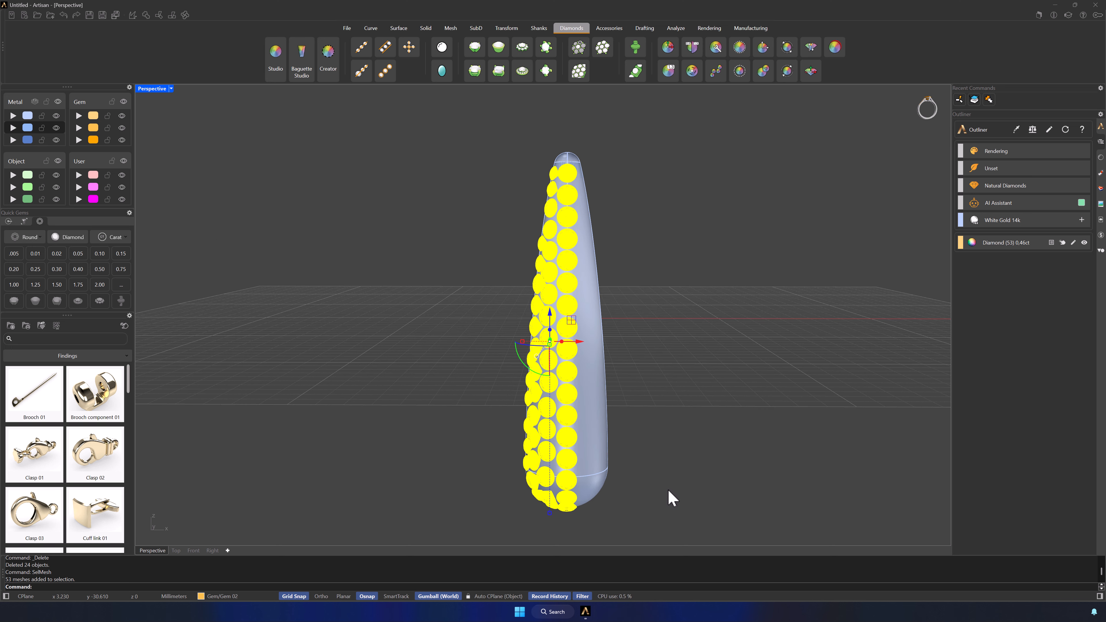
pyautogui.moveTo(649, 524); pyautogui.dragTo(565, 148)
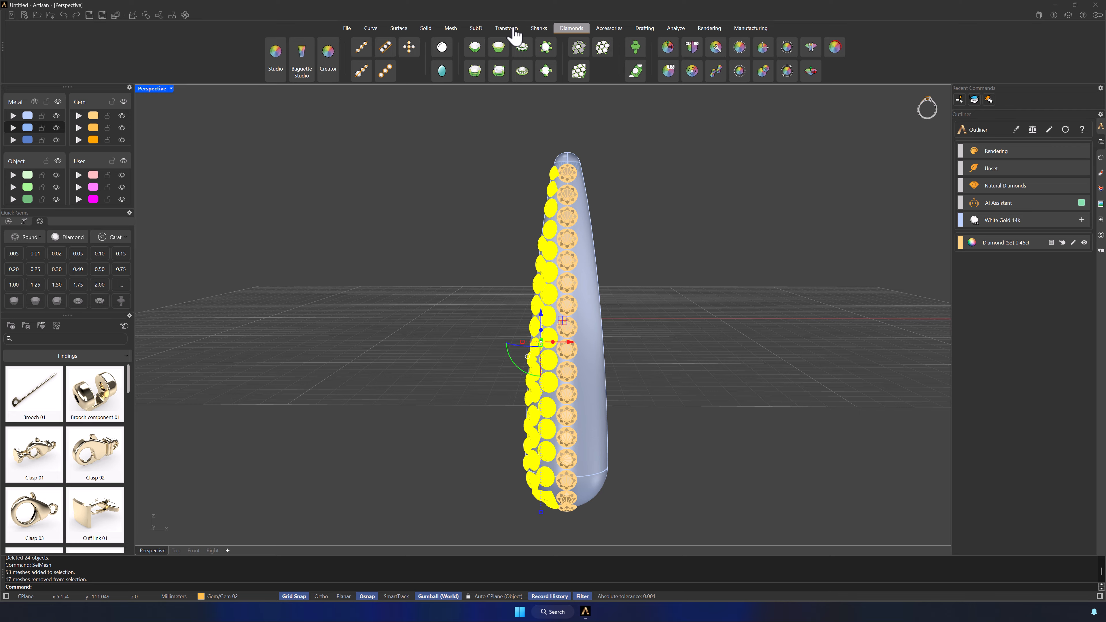
pyautogui.click(506, 29)
pyautogui.click(445, 48)
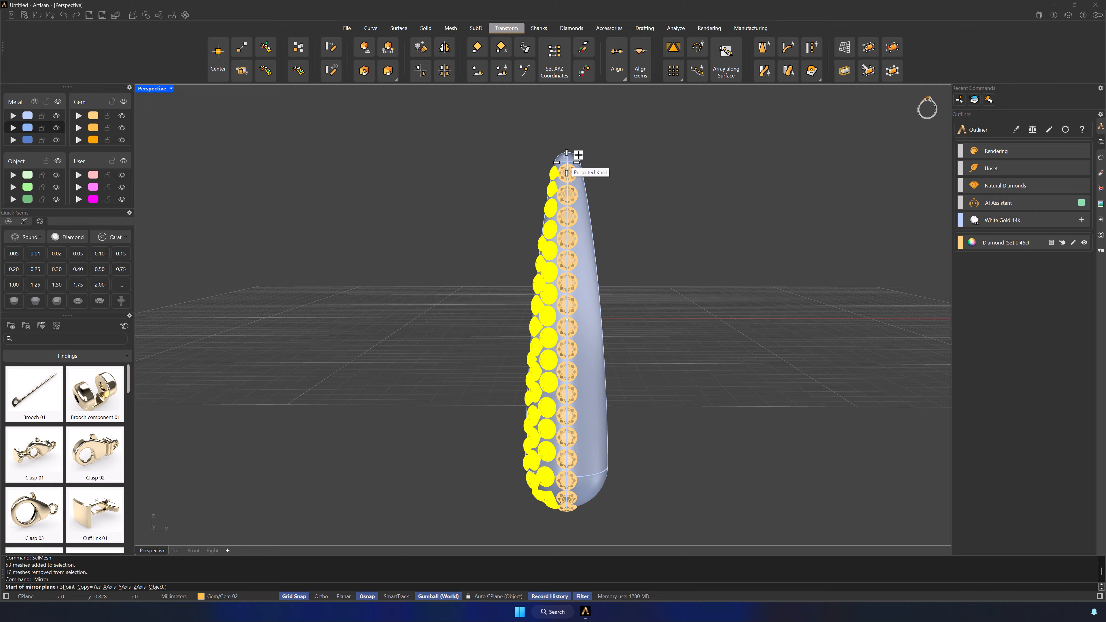
pyautogui.click(566, 165)
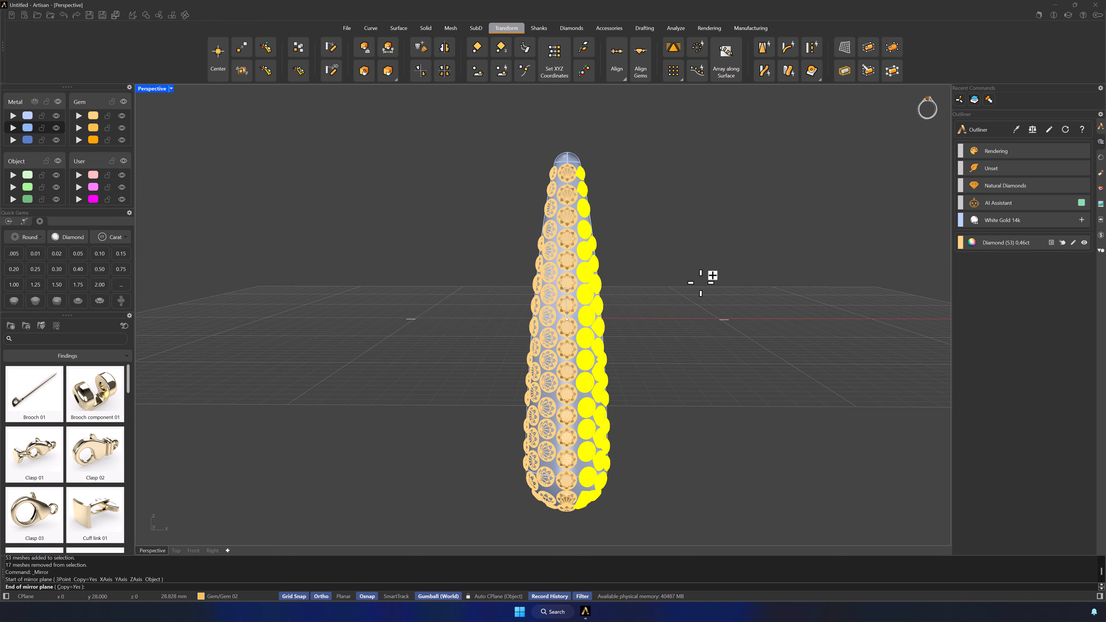
pyautogui.click(709, 264)
pyautogui.moveTo(708, 264); pyautogui.dragTo(747, 313, button='right')
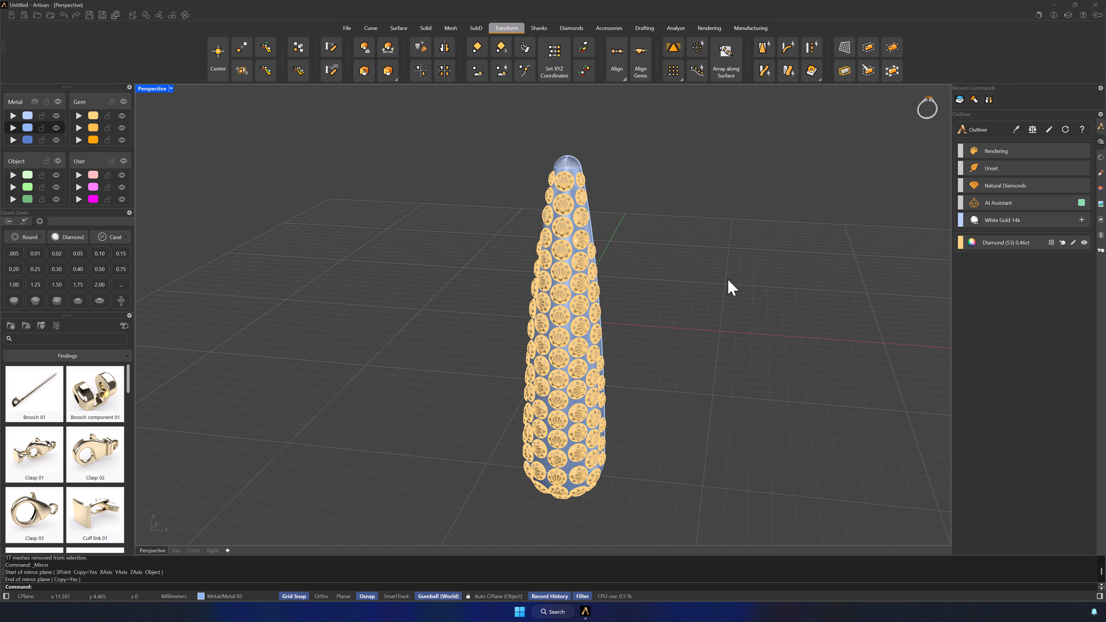
# - Start a new Automatic Pave using the shell and all existing stones as input, and turn on its gem preview
pyautogui.click(572, 28)
pyautogui.click(603, 48)
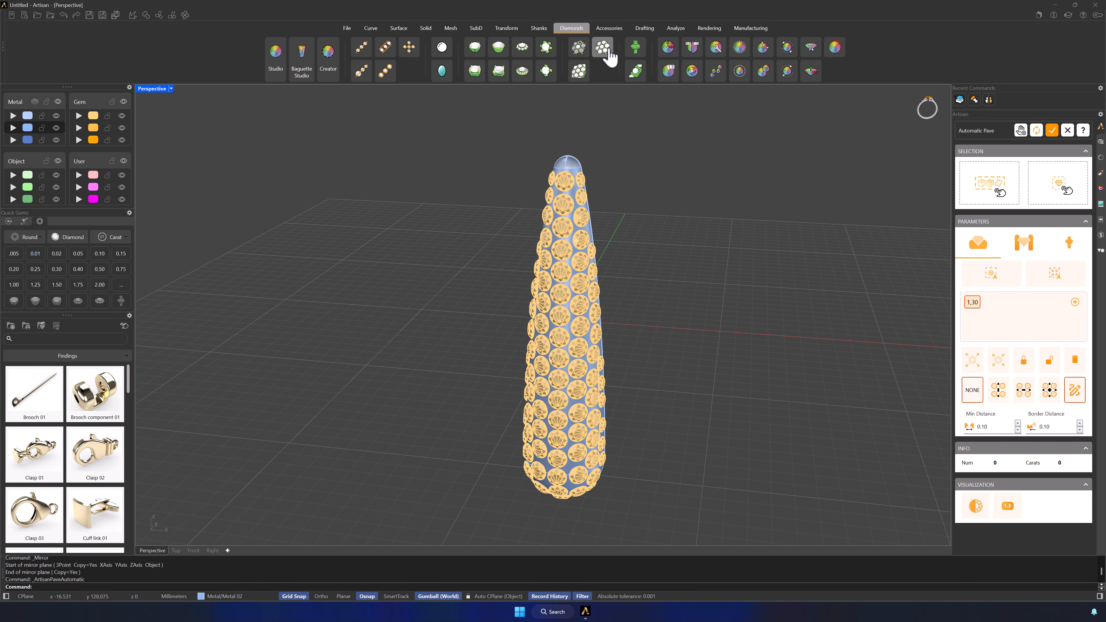
pyautogui.click(576, 178)
pyautogui.click(588, 192)
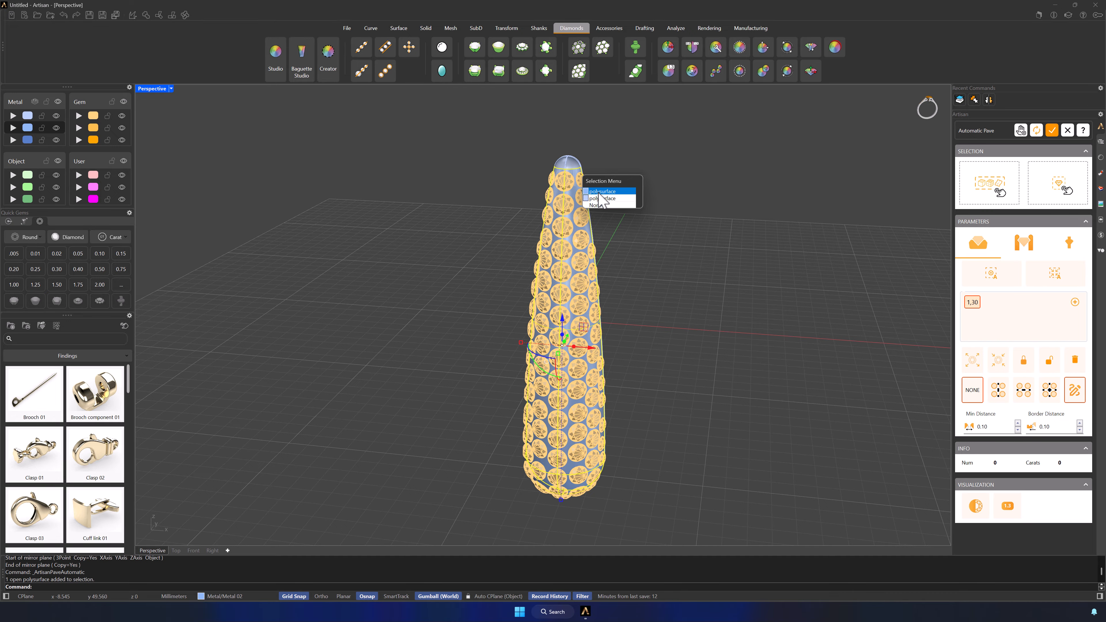
pyautogui.click(989, 185)
pyautogui.moveTo(779, 131); pyautogui.dragTo(324, 515)
pyautogui.press('Return')
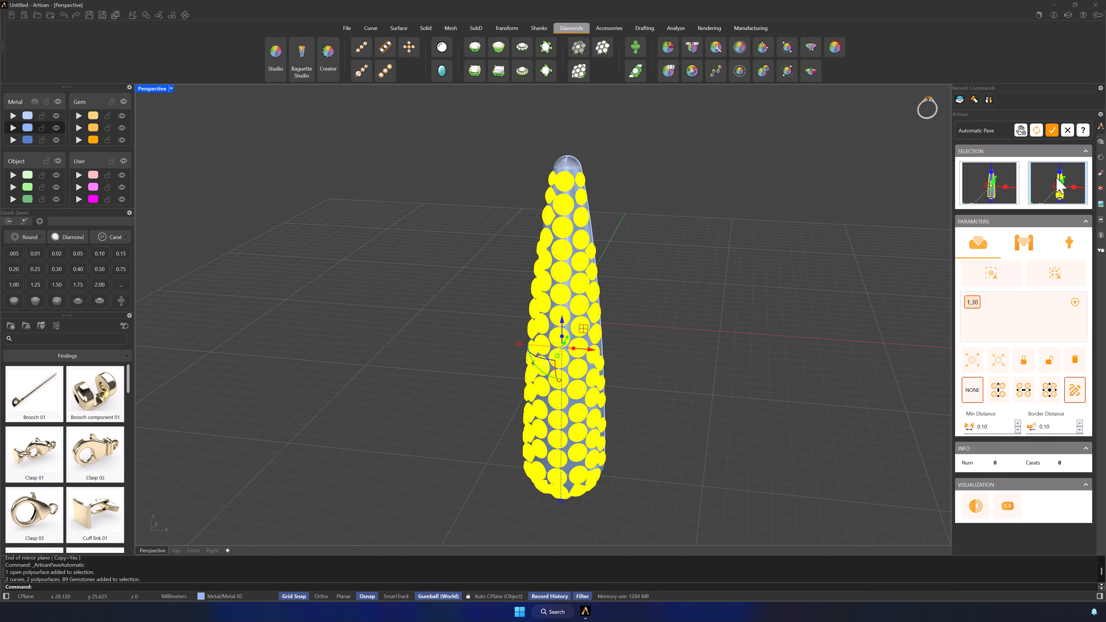
pyautogui.click(976, 508)
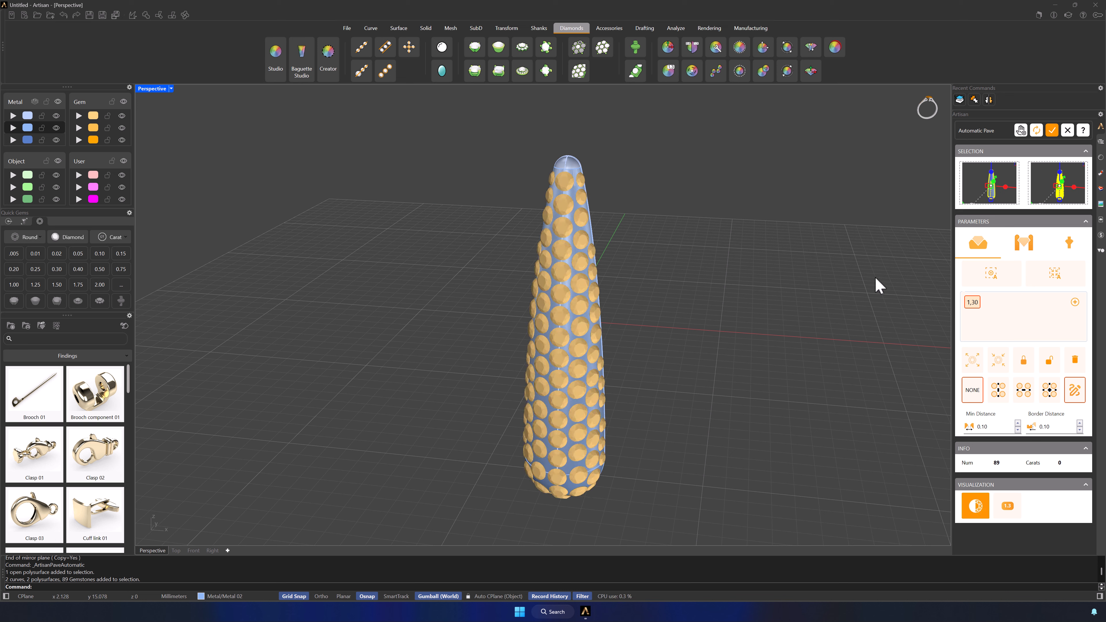
# - Generate simple 0.60 mm diameter prongs between the stones across the whole pave
pyautogui.click(1010, 249)
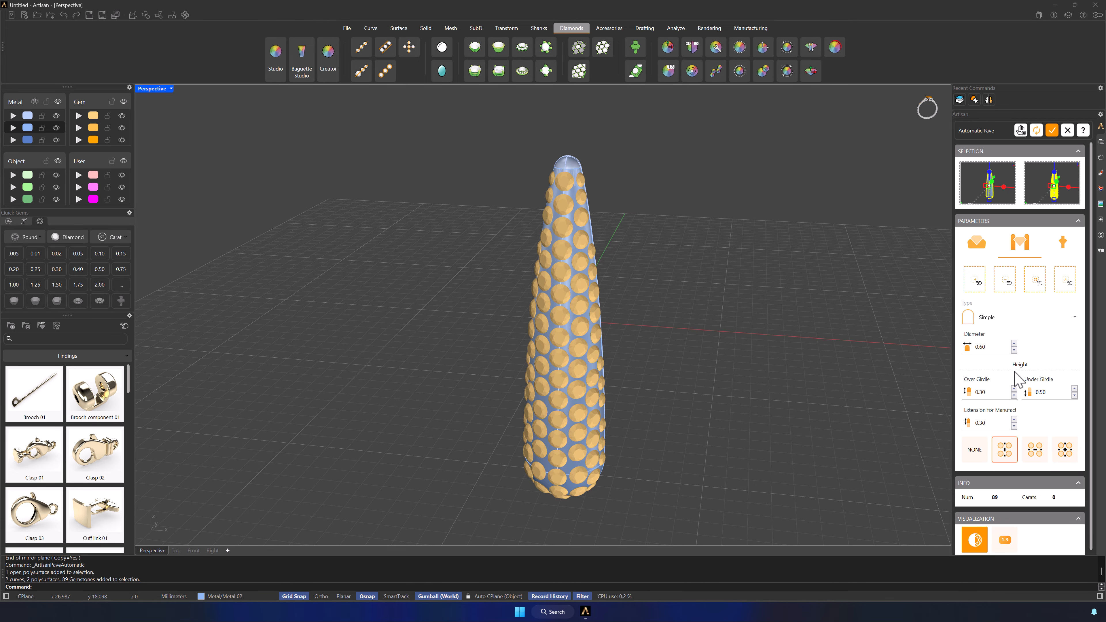
pyautogui.click(1036, 279)
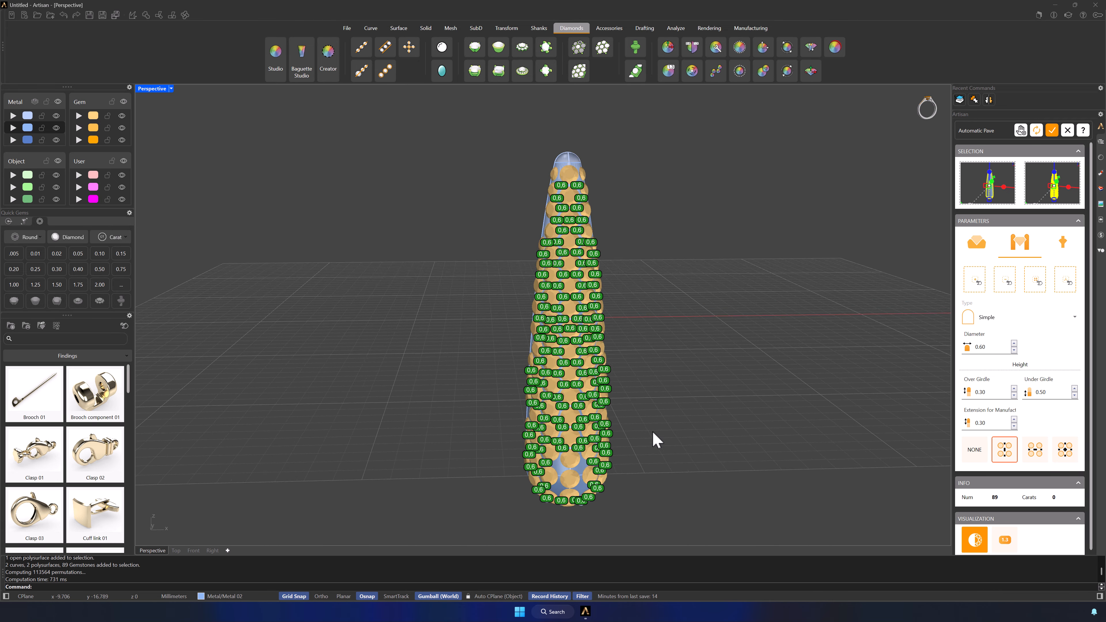
# - Set the prong diameter to 0.50 mm and add prongs in the gaps between the stones at the rounded end
pyautogui.scroll(5, 653, 432)
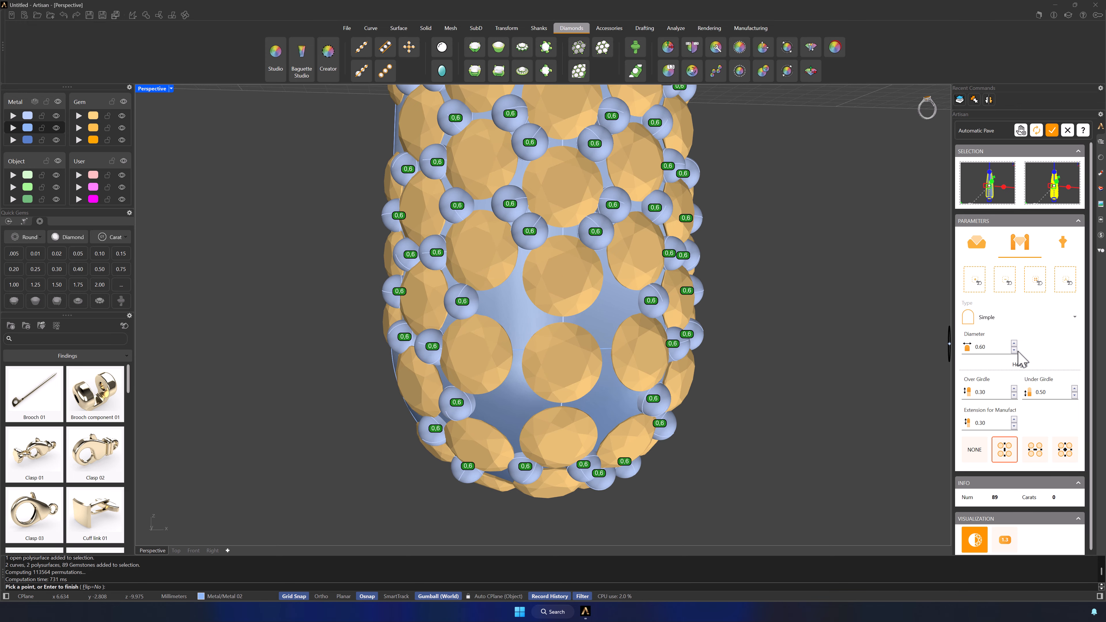
pyautogui.click(1014, 351)
pyautogui.click(512, 290)
pyautogui.click(538, 320)
pyautogui.click(521, 332)
pyautogui.moveTo(524, 398); pyautogui.dragTo(506, 311, button='right')
pyautogui.click(524, 325)
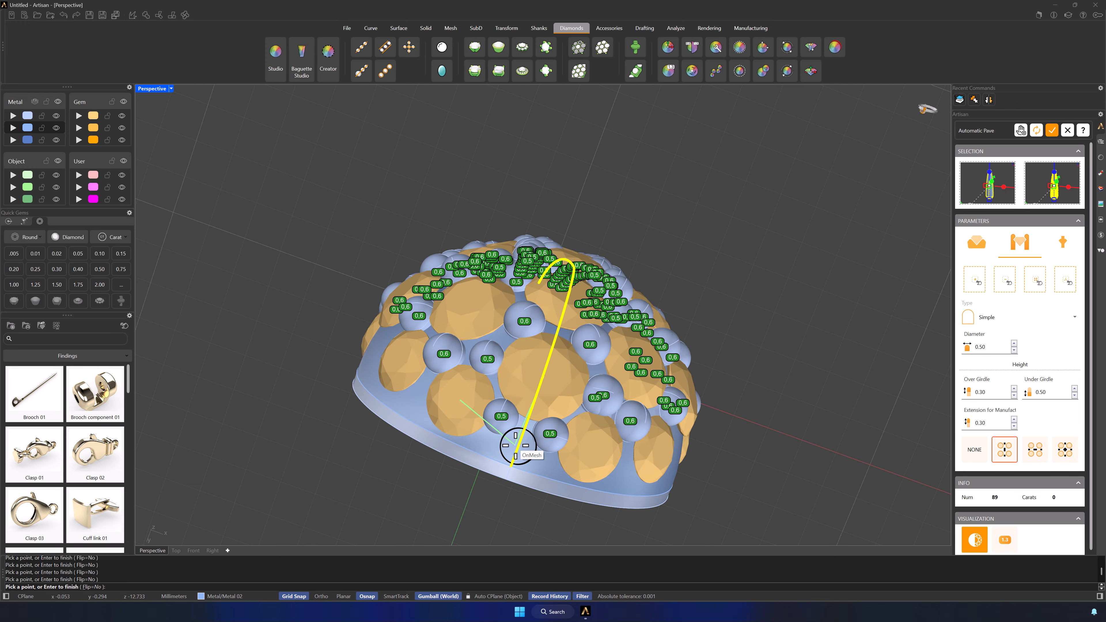
# - Add 0.50 mm and 0.60 mm prongs beside the outer stones along the side edge just above the rounded end
pyautogui.moveTo(701, 460); pyautogui.dragTo(635, 361, button='right')
pyautogui.click(1015, 343)
pyautogui.click(1015, 350)
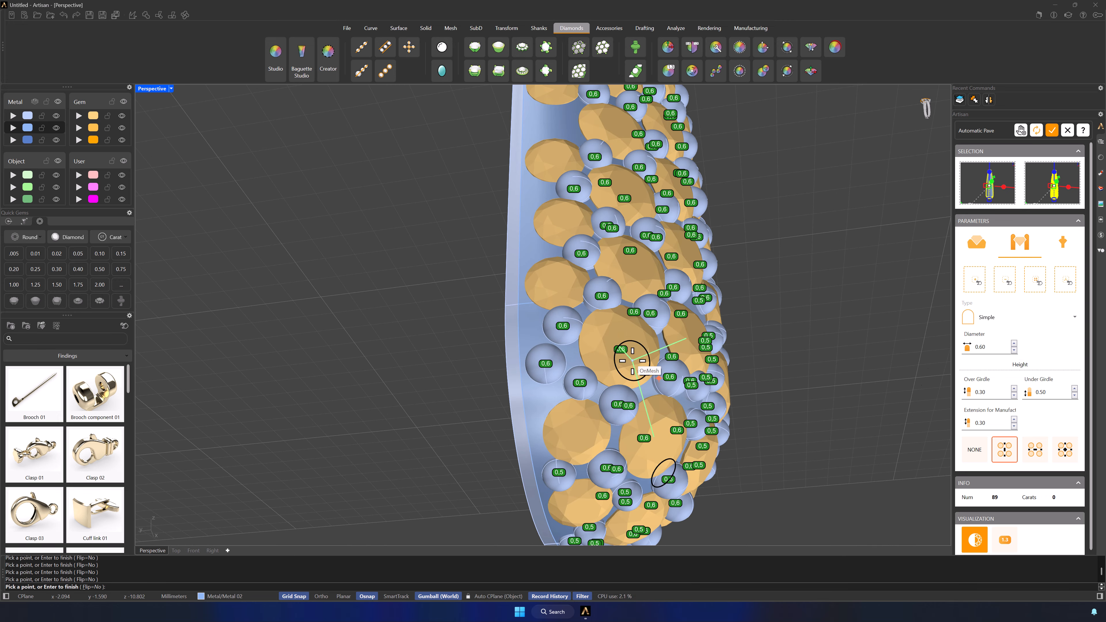
pyautogui.moveTo(543, 405); pyautogui.dragTo(541, 269, button='right')
pyautogui.click(1014, 343)
pyautogui.click(547, 269)
pyautogui.moveTo(561, 232); pyautogui.dragTo(579, 218, button='right')
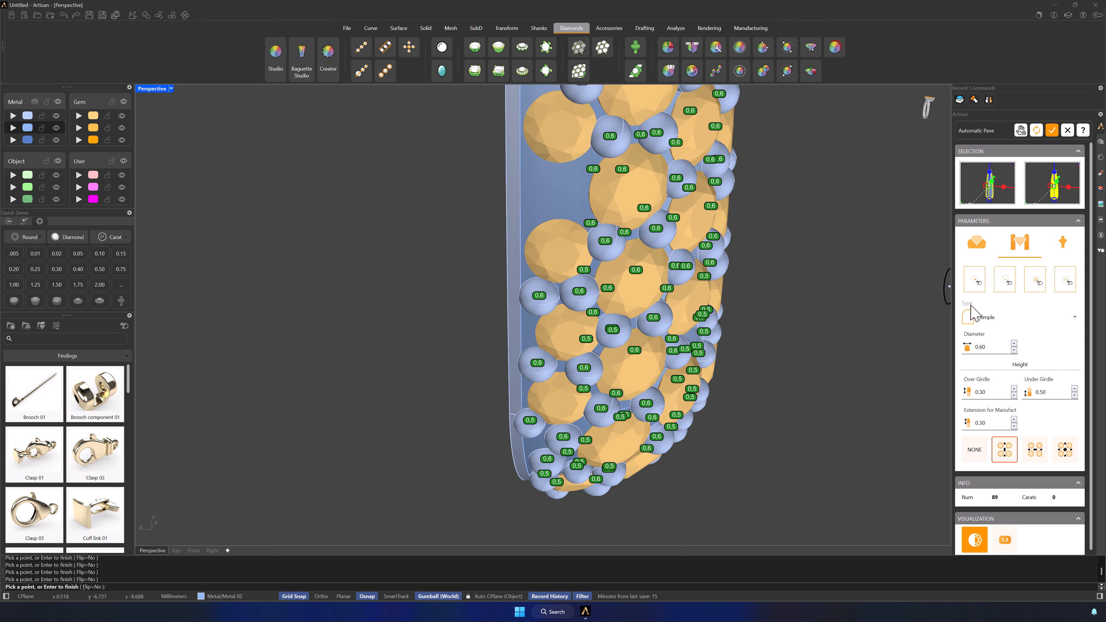
# - Add 0.50 mm and 0.40 mm prongs beside the outer stones along the lower side edge, removing a misplaced prong
pyautogui.click(1014, 350)
pyautogui.click(1014, 350)
pyautogui.moveTo(627, 257); pyautogui.dragTo(577, 266, button='right')
pyautogui.click(512, 267)
pyautogui.click(469, 221)
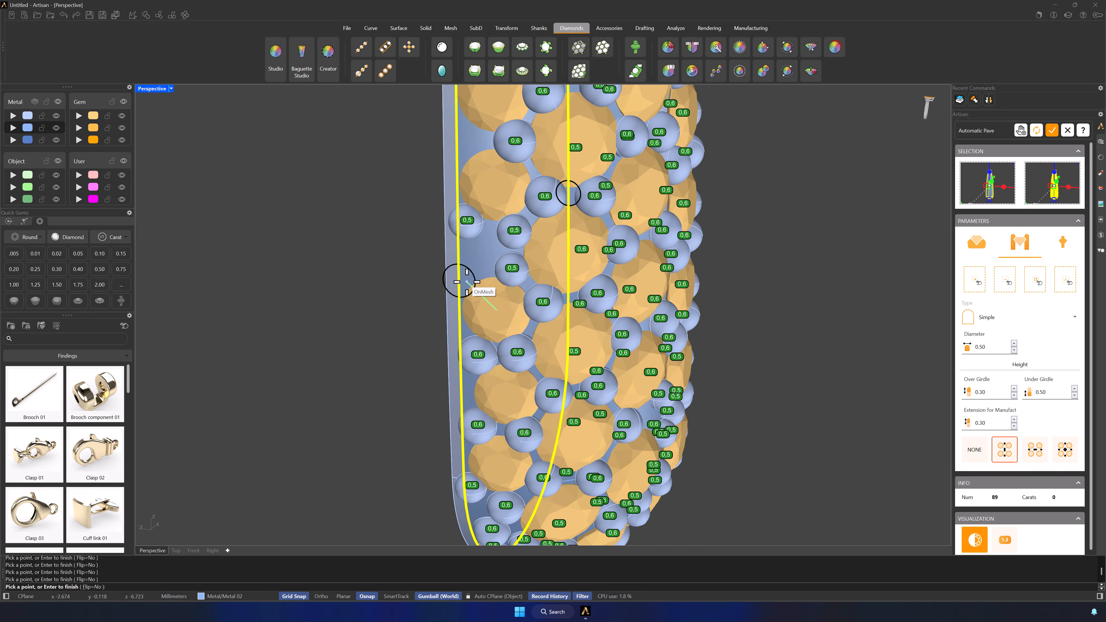
pyautogui.scroll(4, 394, 276)
pyautogui.click(502, 291)
pyautogui.click(1004, 279)
pyautogui.press('Return')
pyautogui.scroll(-3, 531, 284)
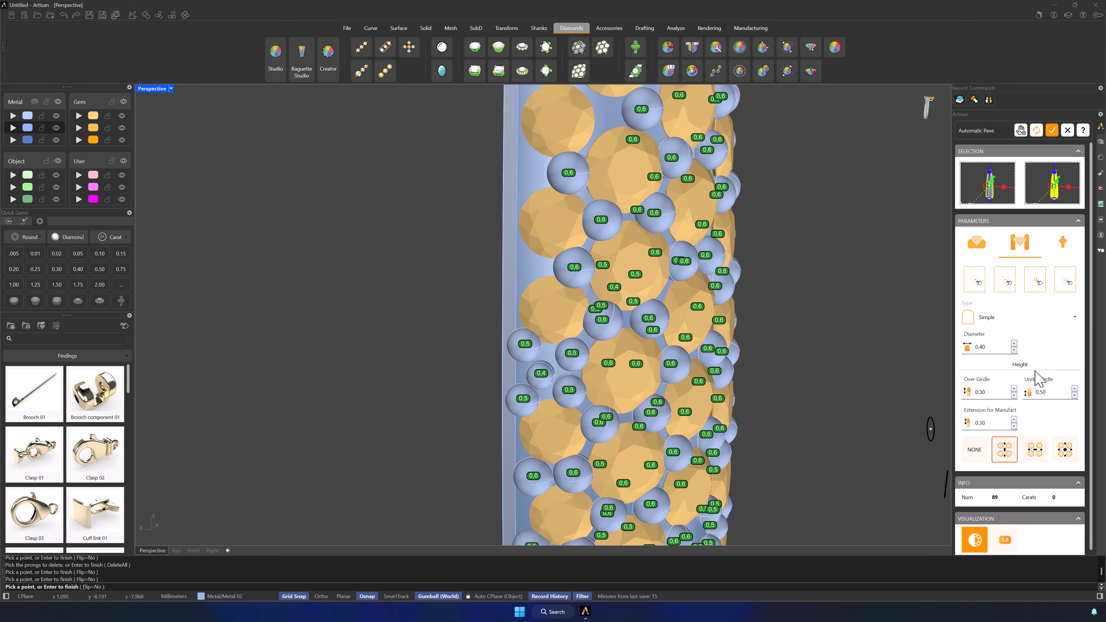
# - Set the prong diameter to 0.50 mm and add prongs beside the outer stones around the middle of the side edge
pyautogui.click(1014, 343)
pyautogui.scroll(3, 549, 242)
pyautogui.click(566, 216)
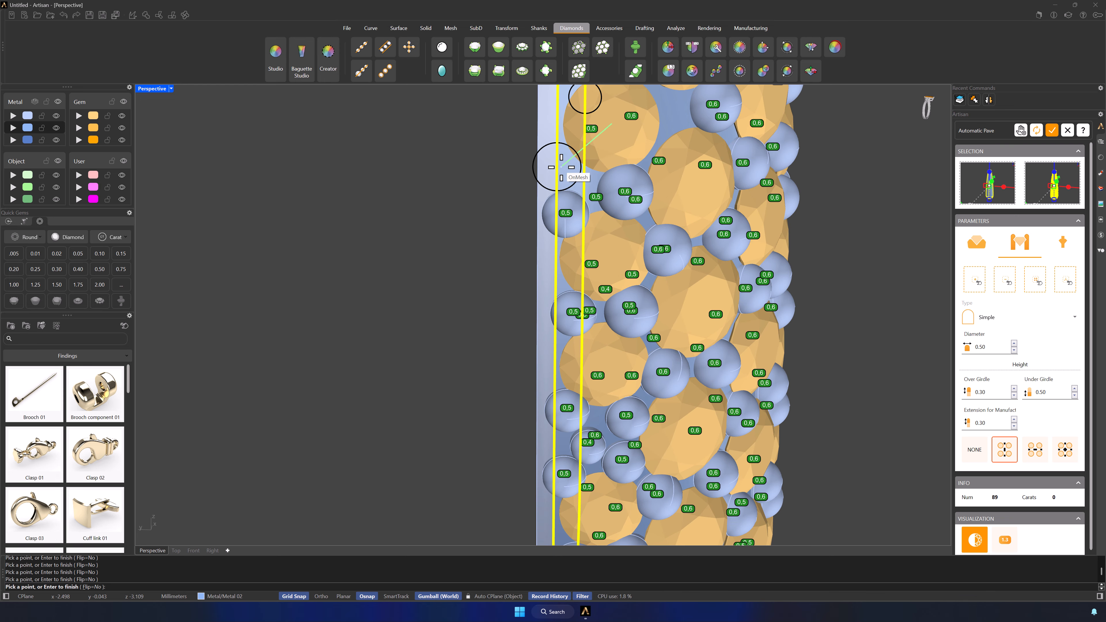
pyautogui.click(558, 168)
pyautogui.keyDown('shift'); pyautogui.moveTo(558, 168); pyautogui.dragTo(515, 202, button='right'); pyautogui.keyUp('shift')
pyautogui.scroll(2, 594, 228)
pyautogui.scroll(-2, 516, 203)
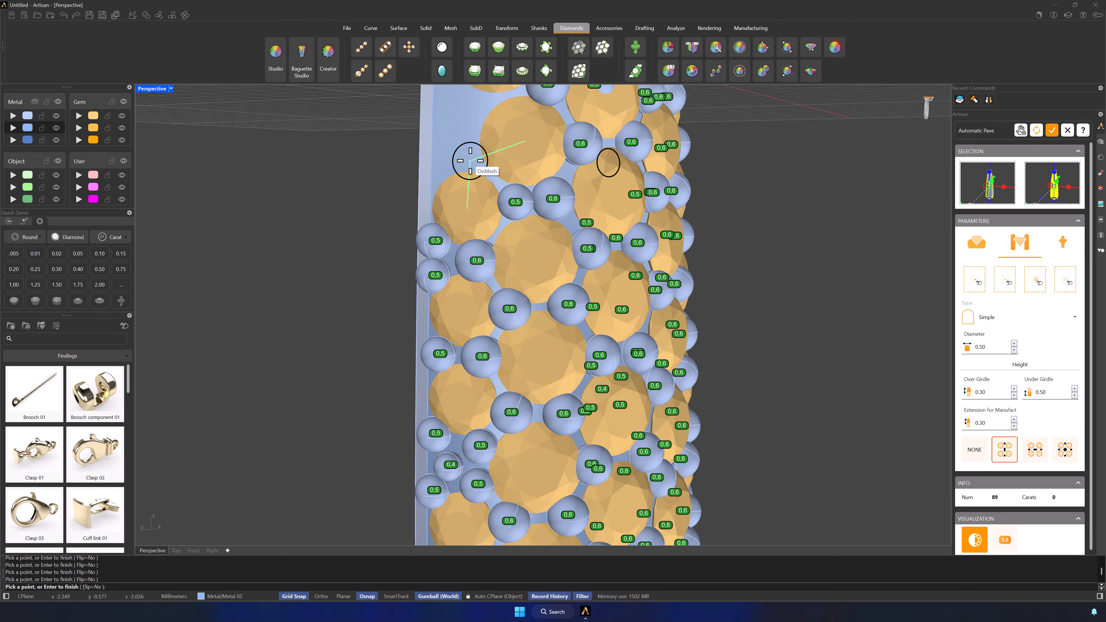
pyautogui.moveTo(451, 158); pyautogui.dragTo(521, 175, button='right')
pyautogui.moveTo(511, 250); pyautogui.dragTo(564, 260, button='right')
pyautogui.scroll(3, 565, 260)
pyautogui.scroll(-6, 564, 260)
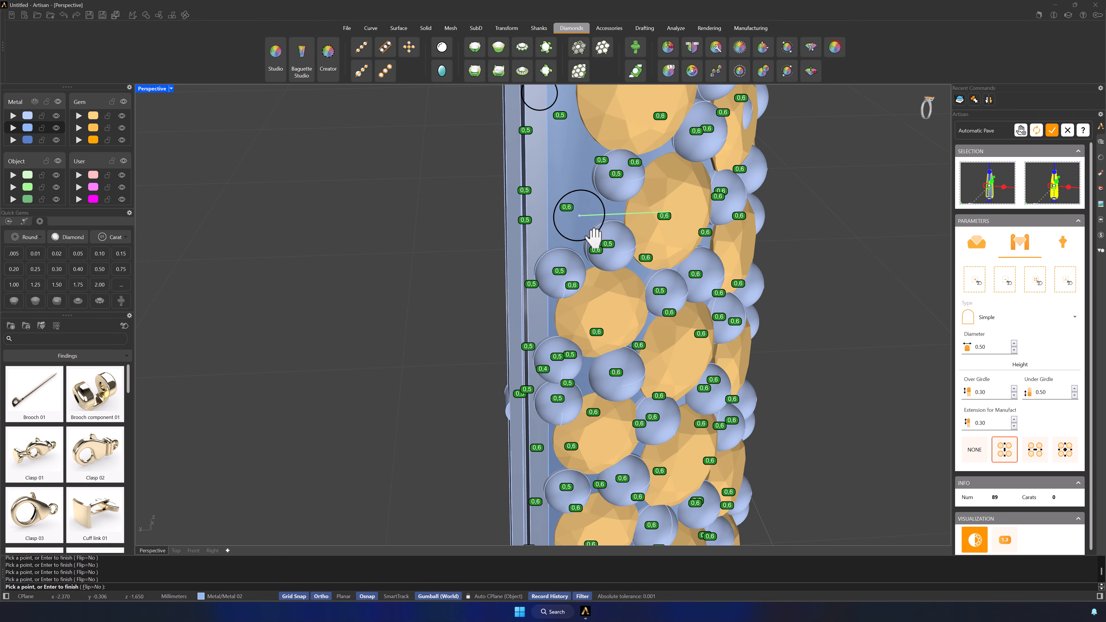
pyautogui.moveTo(583, 218); pyautogui.dragTo(558, 225, button='right')
# - Set the prong diameter to 0.60 mm and add prongs beside the outer stones along the upper half of the side edge
pyautogui.click(1014, 343)
pyautogui.keyDown('shift'); pyautogui.moveTo(513, 301); pyautogui.dragTo(557, 305, button='right'); pyautogui.keyUp('shift')
pyautogui.click(557, 305)
pyautogui.scroll(3, 557, 305)
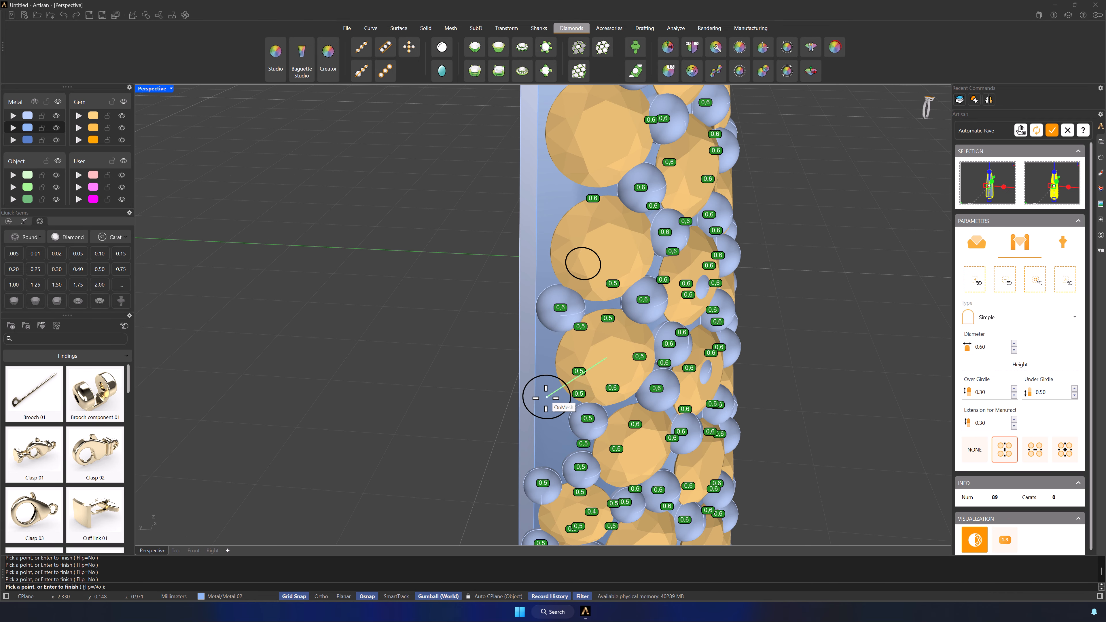
pyautogui.click(545, 394)
pyautogui.keyDown('shift'); pyautogui.moveTo(547, 196); pyautogui.dragTo(545, 322, button='right'); pyautogui.keyUp('shift')
pyautogui.keyDown('shift'); pyautogui.moveTo(554, 210); pyautogui.dragTo(541, 316, button='right'); pyautogui.keyUp('shift')
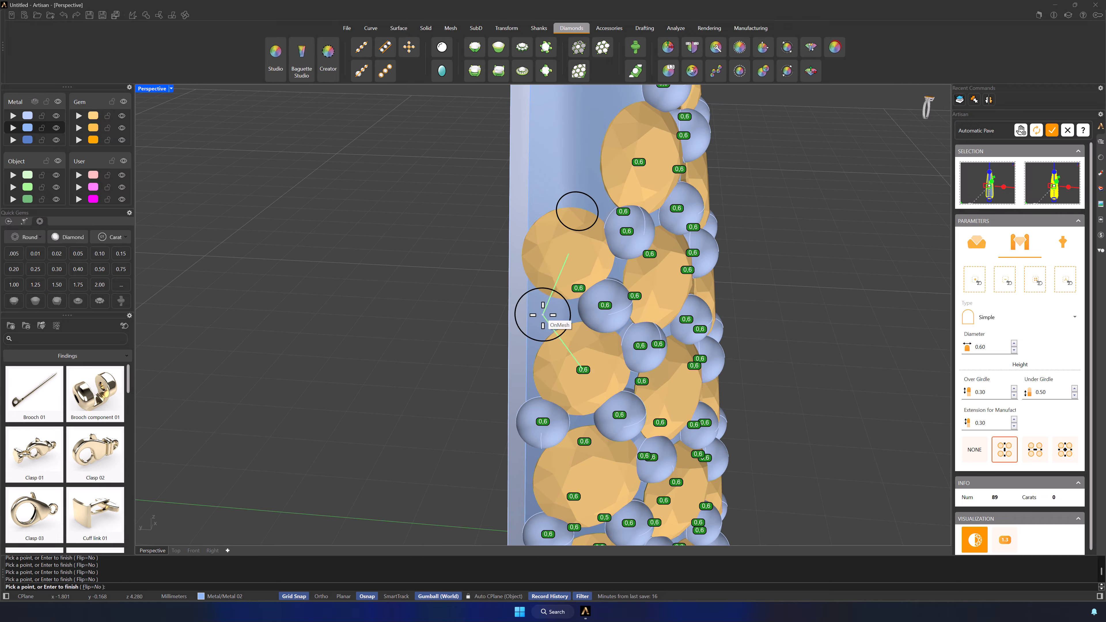
pyautogui.click(541, 316)
pyautogui.moveTo(583, 187); pyautogui.dragTo(592, 365, button='right')
pyautogui.scroll(-5, 594, 336)
pyautogui.scroll(3, 588, 320)
pyautogui.click(582, 317)
pyautogui.click(573, 236)
# - Set the prong diameter to 0.50 mm and add prongs beside the outermost stones up to the narrow tip
pyautogui.click(1014, 351)
pyautogui.scroll(4, 592, 365)
pyautogui.click(610, 291)
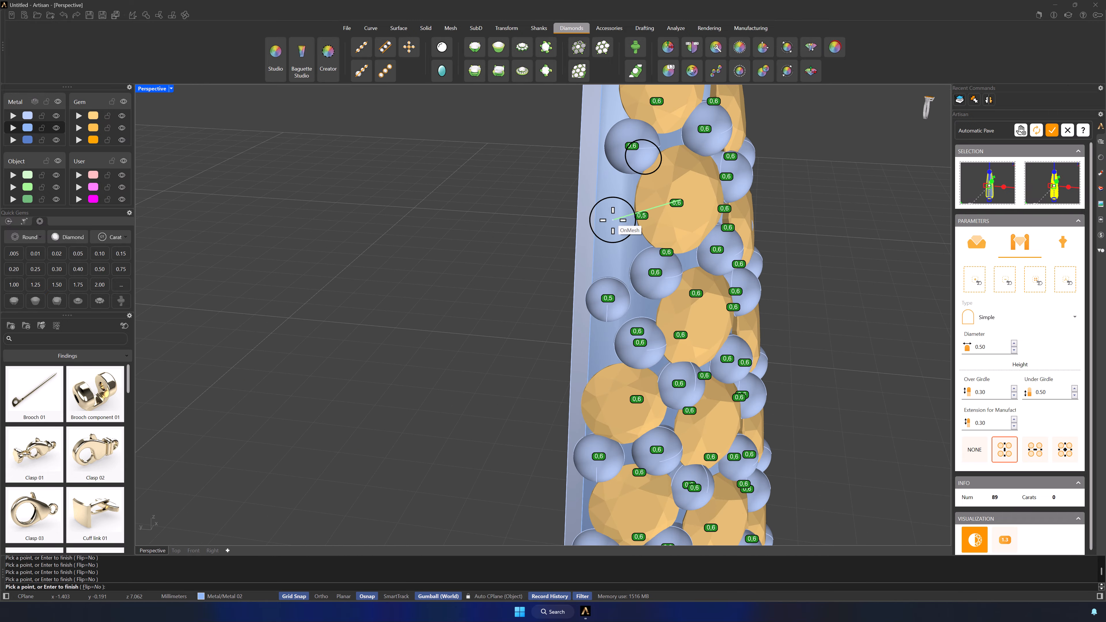
pyautogui.click(612, 215)
pyautogui.keyDown('shift'); pyautogui.moveTo(534, 198); pyautogui.dragTo(532, 321, button='right'); pyautogui.keyUp('shift')
pyautogui.click(606, 250)
pyautogui.moveTo(606, 251); pyautogui.dragTo(516, 215, button='right')
pyautogui.click(502, 186)
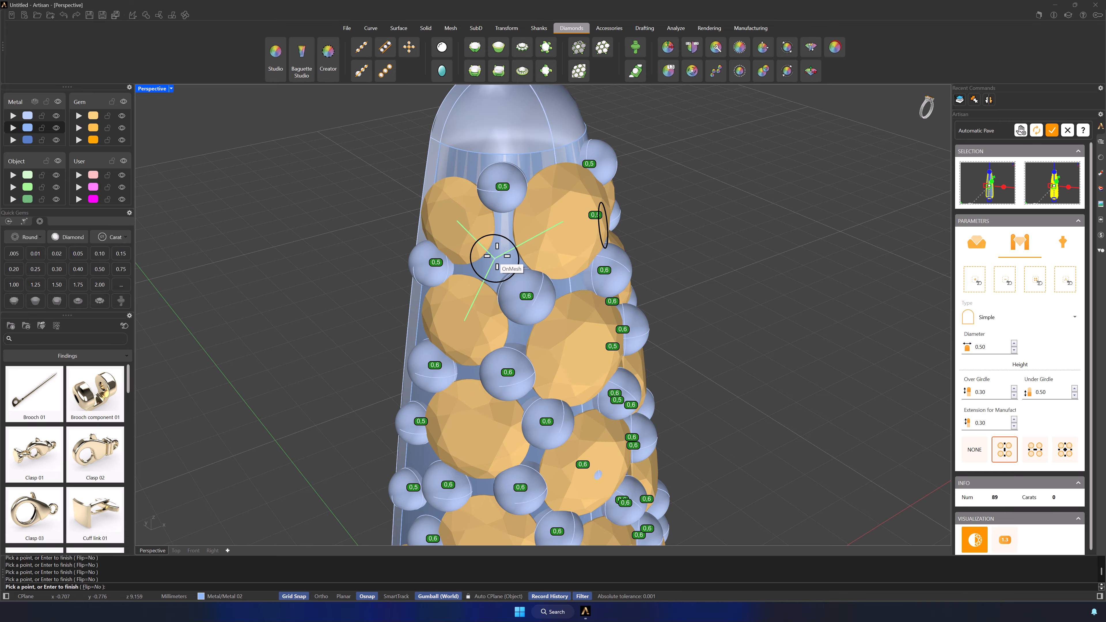
# - Set the prong diameter to 0.40 mm, fill the remaining small gaps near the narrow tip, and finish placing prongs
pyautogui.click(1014, 350)
pyautogui.click(495, 258)
pyautogui.moveTo(413, 250); pyautogui.dragTo(676, 183, button='right')
pyautogui.click(560, 231)
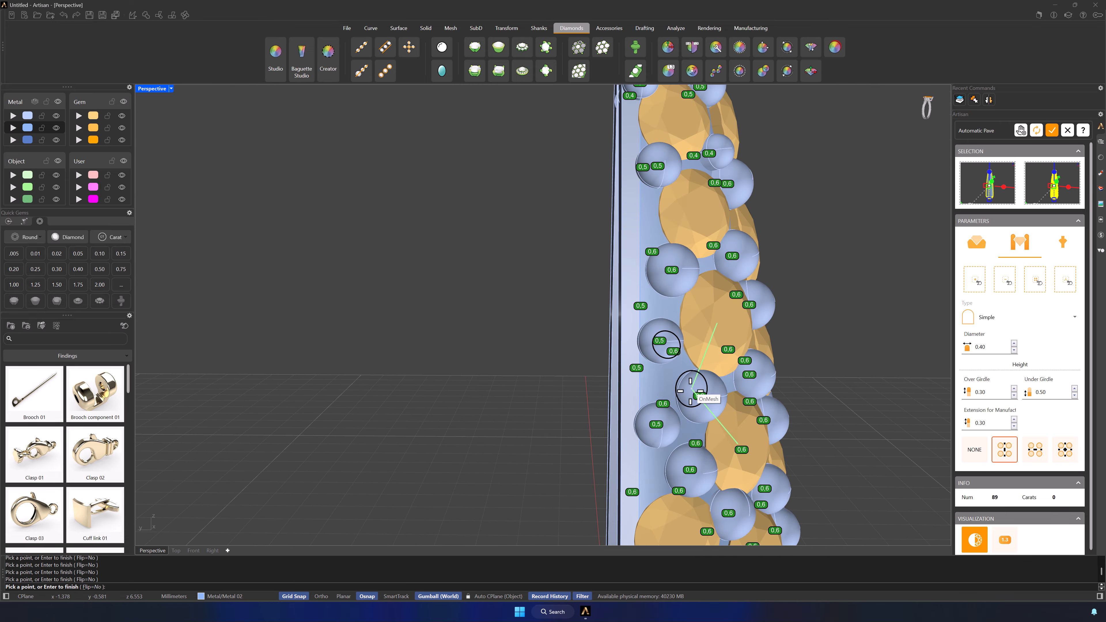
pyautogui.scroll(-1, 710, 394)
pyautogui.scroll(6, 701, 392)
pyautogui.scroll(-7, 628, 347)
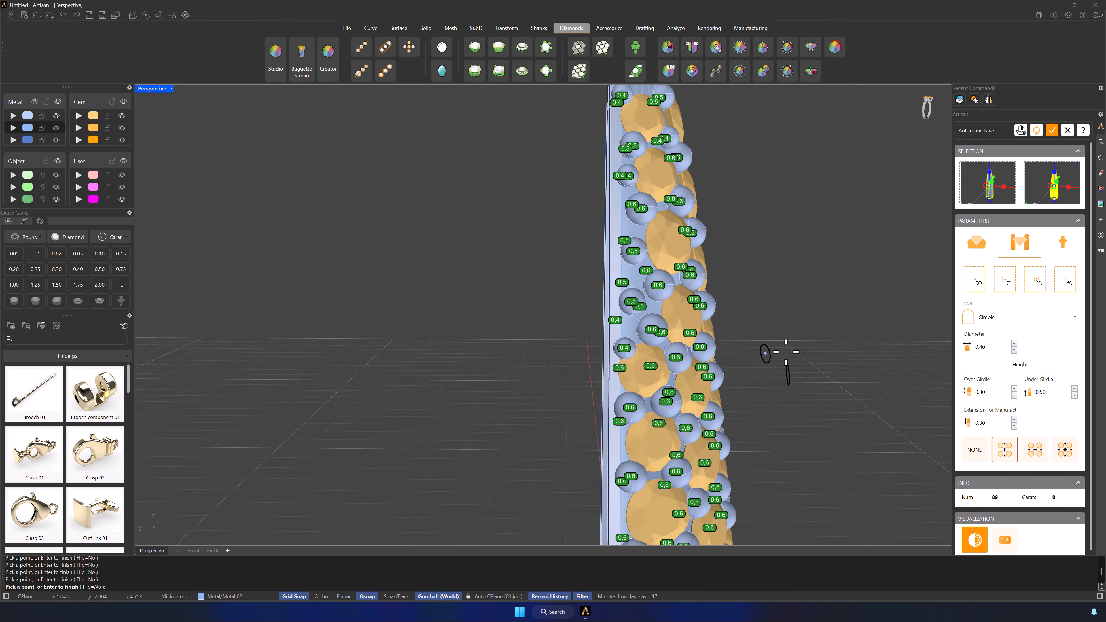
pyautogui.moveTo(787, 351); pyautogui.dragTo(726, 345, button='right')
pyautogui.rightClick(704, 322)
pyautogui.scroll(-4, 669, 326)
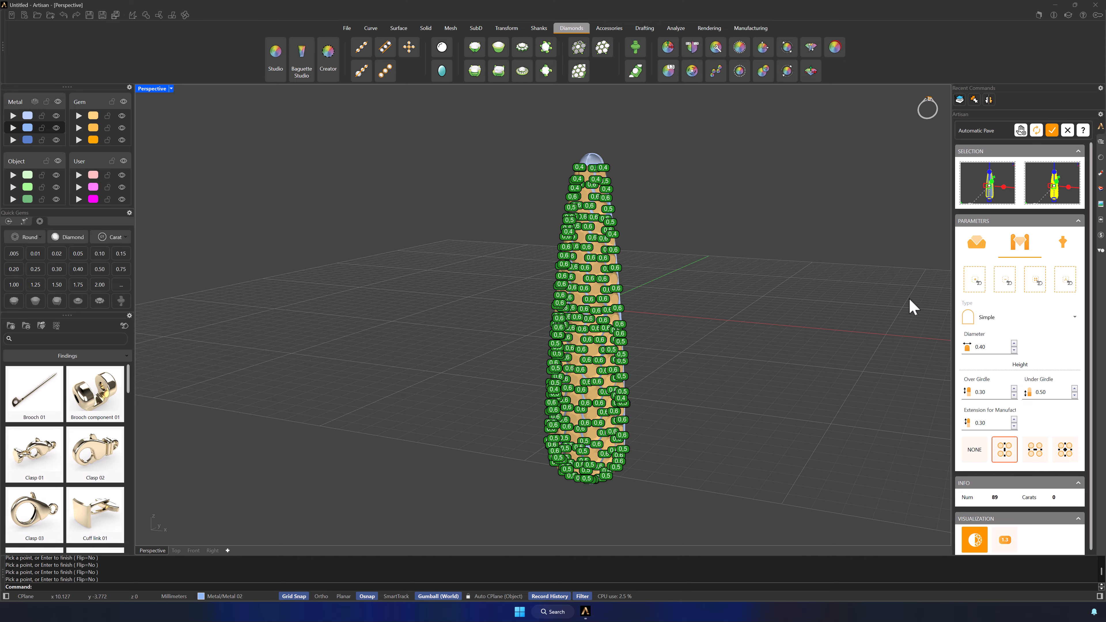
# - Enable the gem cutters with a drill height of 175.00 and generate the automatic pave
pyautogui.click(1061, 247)
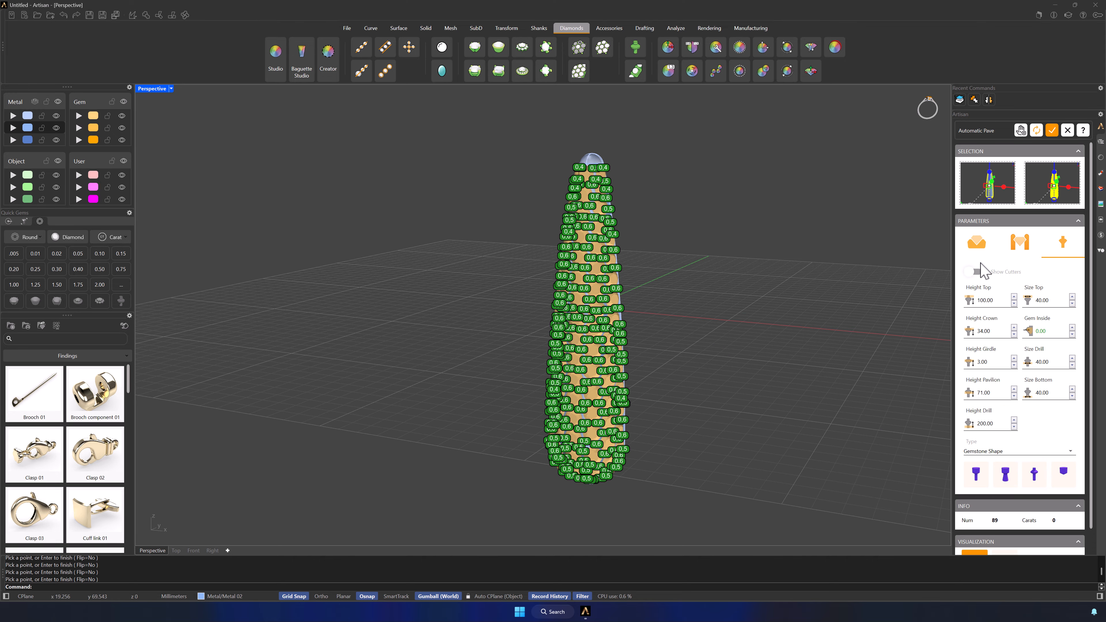
pyautogui.click(971, 272)
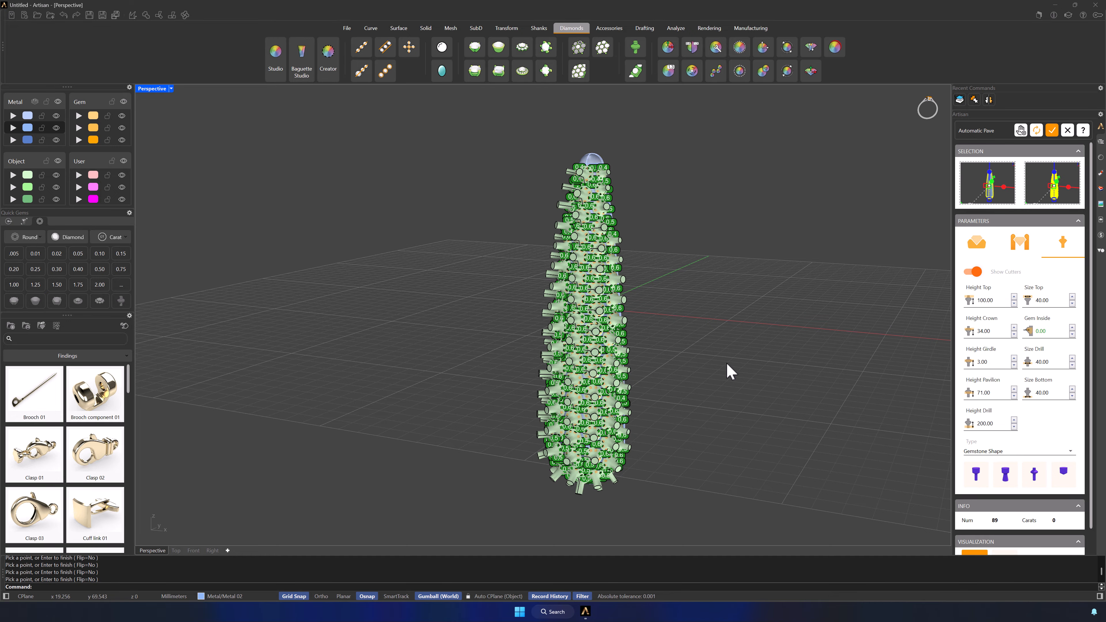
pyautogui.moveTo(726, 363); pyautogui.dragTo(547, 365, button='right')
pyautogui.scroll(4, 505, 299)
pyautogui.moveTo(540, 296); pyautogui.dragTo(484, 257, button='right')
pyautogui.scroll(3, 471, 200)
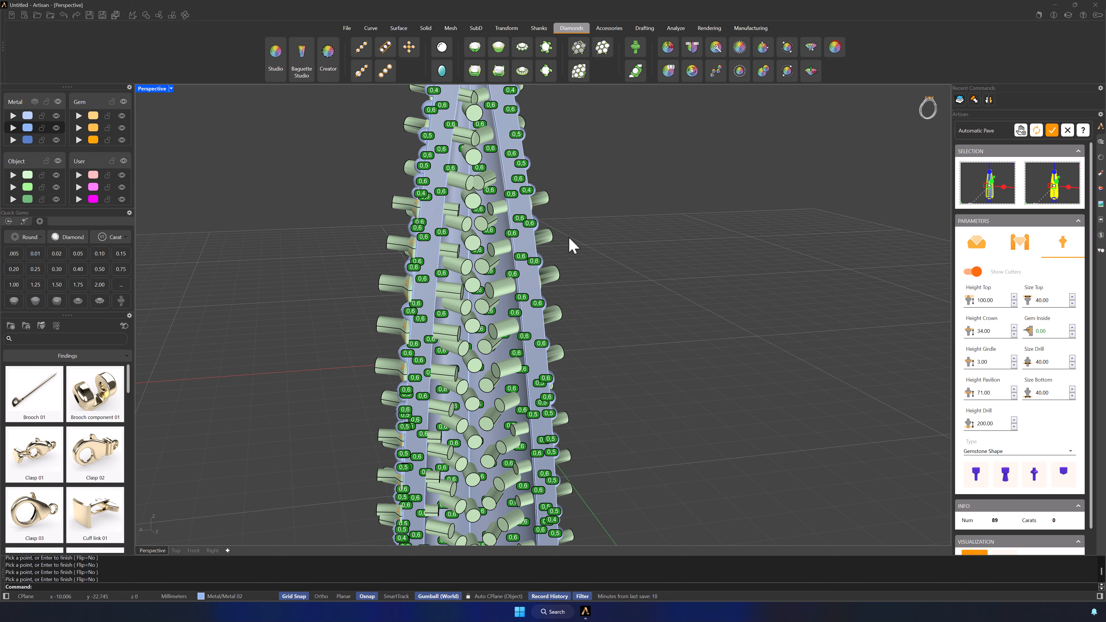
pyautogui.scroll(-3, 569, 236)
pyautogui.moveTo(569, 244); pyautogui.dragTo(663, 306, button='right')
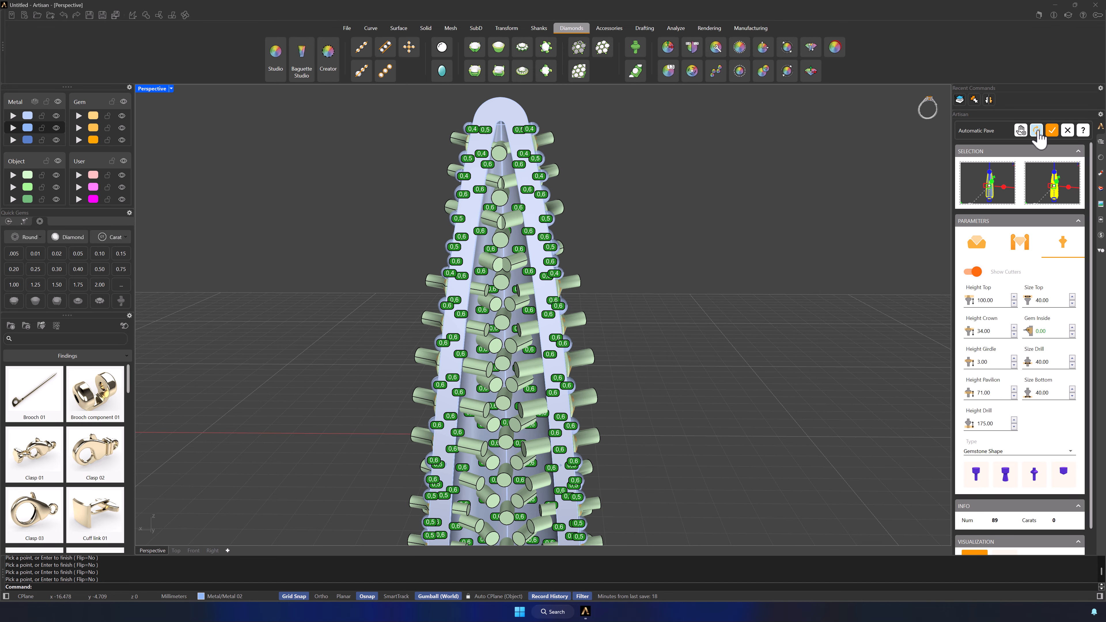
pyautogui.click(1051, 130)
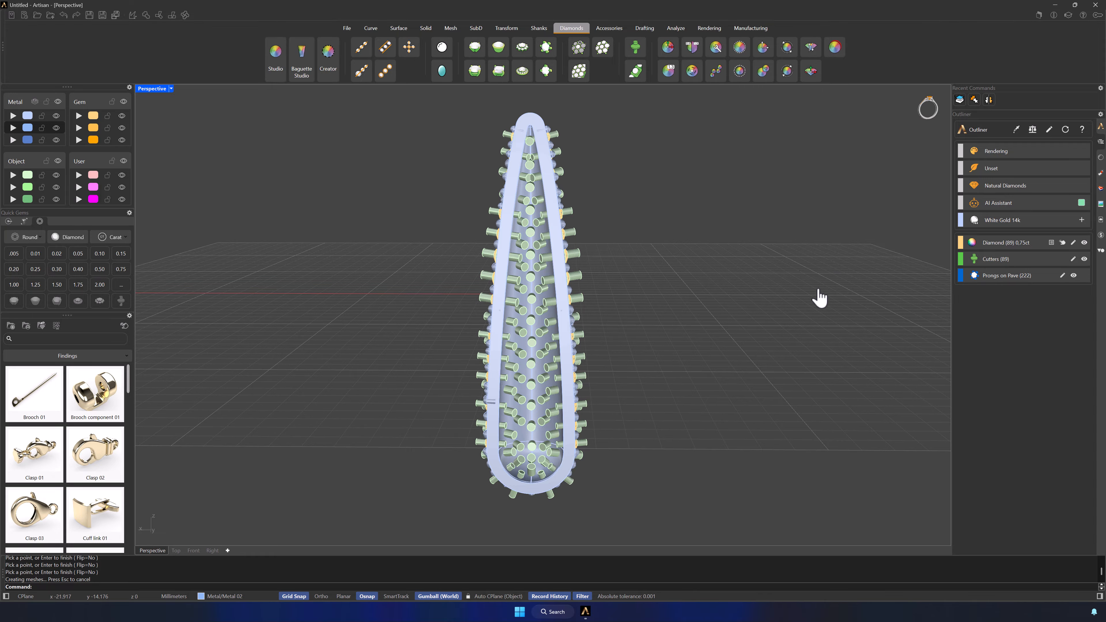
# - Make Metal 01 the active layer and subtract all gem cutters from the shell and prongs with Boolean Difference
pyautogui.moveTo(805, 314); pyautogui.dragTo(613, 327, button='right')
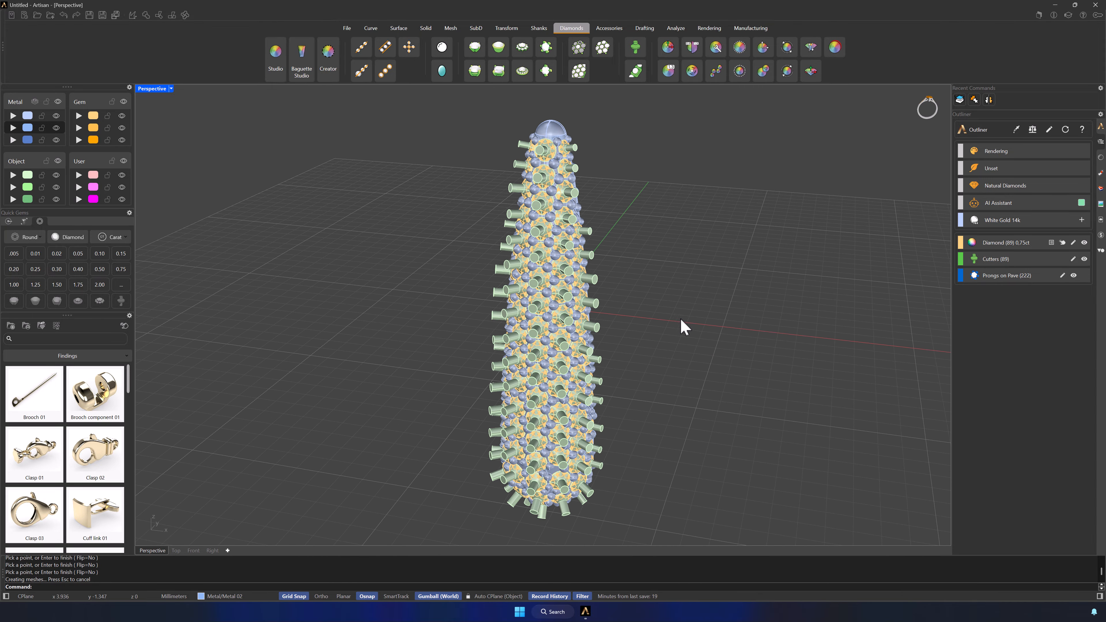
pyautogui.keyDown('shift'); pyautogui.moveTo(719, 330); pyautogui.dragTo(701, 331, button='right'); pyautogui.keyUp('shift')
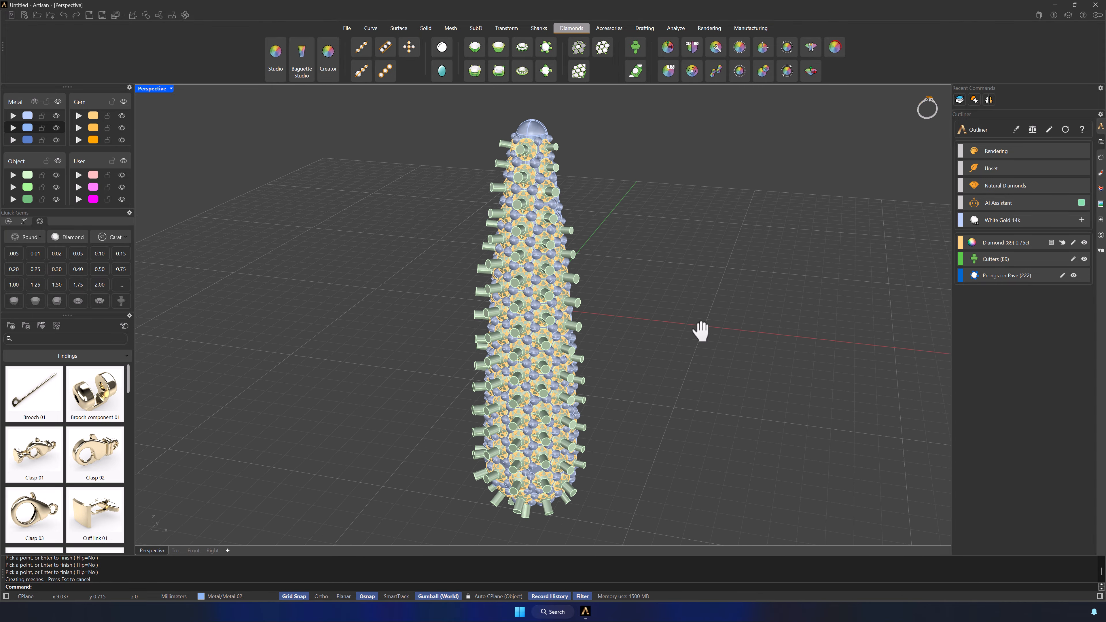
pyautogui.click(27, 115)
pyautogui.click(56, 128)
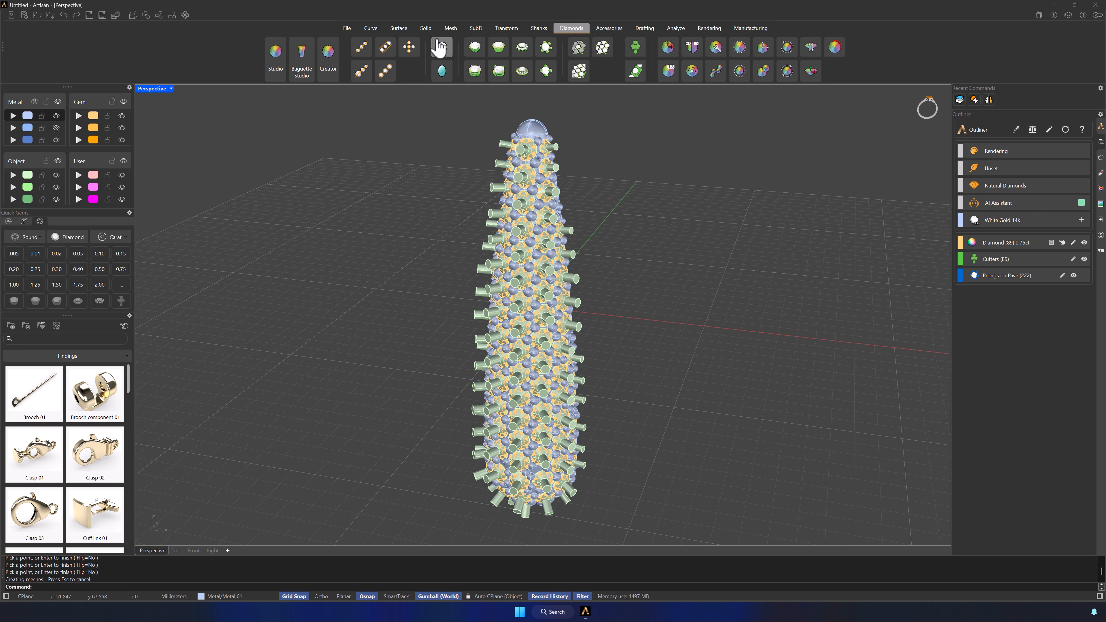
pyautogui.click(429, 31)
pyautogui.click(692, 48)
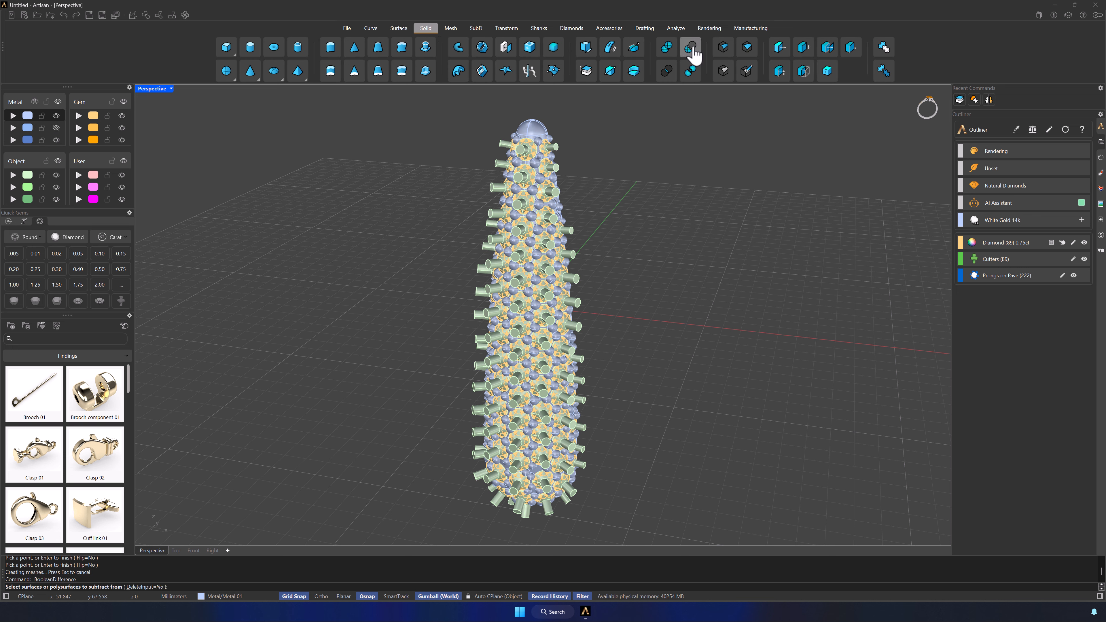
pyautogui.rightClick(28, 115)
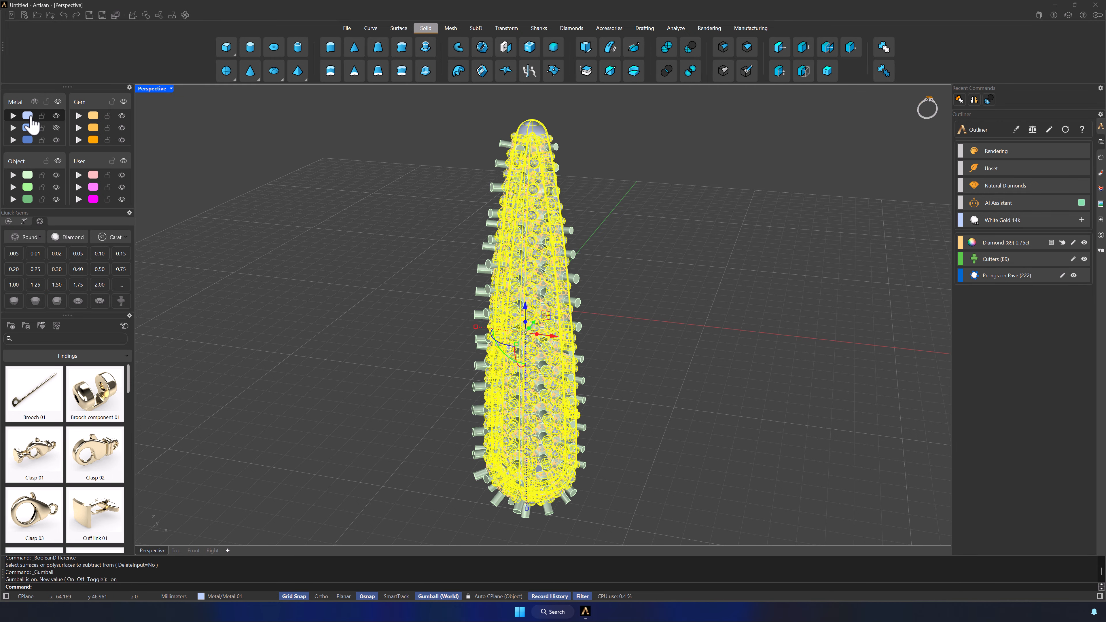
pyautogui.rightClick(300, 225)
pyautogui.click(498, 172)
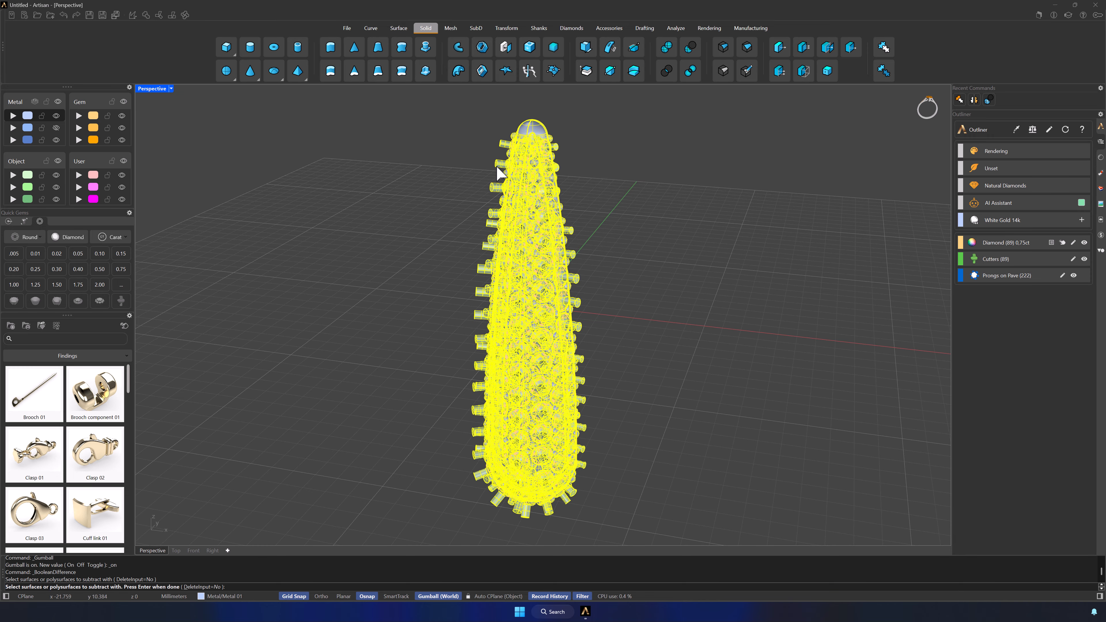
pyautogui.rightClick(465, 171)
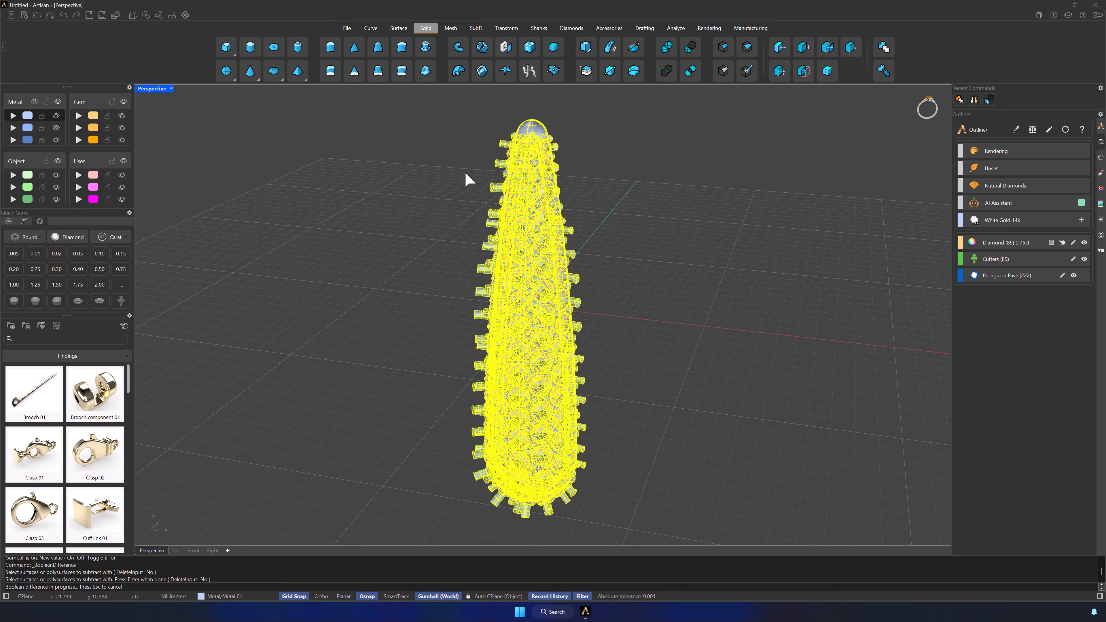
# - Hide the cutters and gems, delete the leftover uncut shell and open curve, and show the gems again
pyautogui.click(60, 163)
pyautogui.click(124, 101)
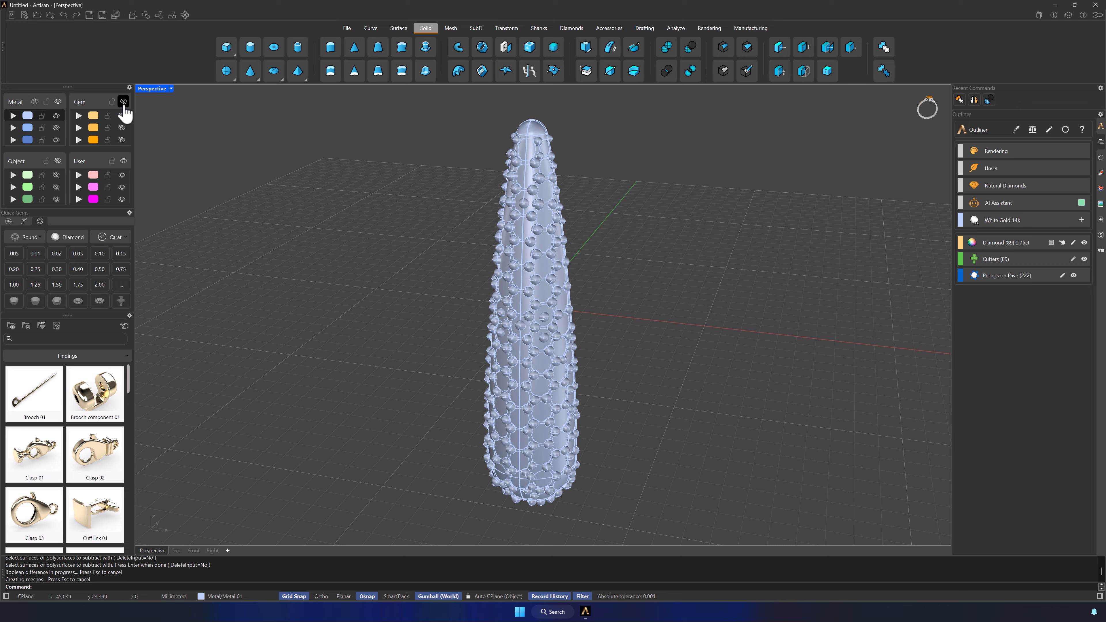
pyautogui.click(548, 300)
pyautogui.press('Delete')
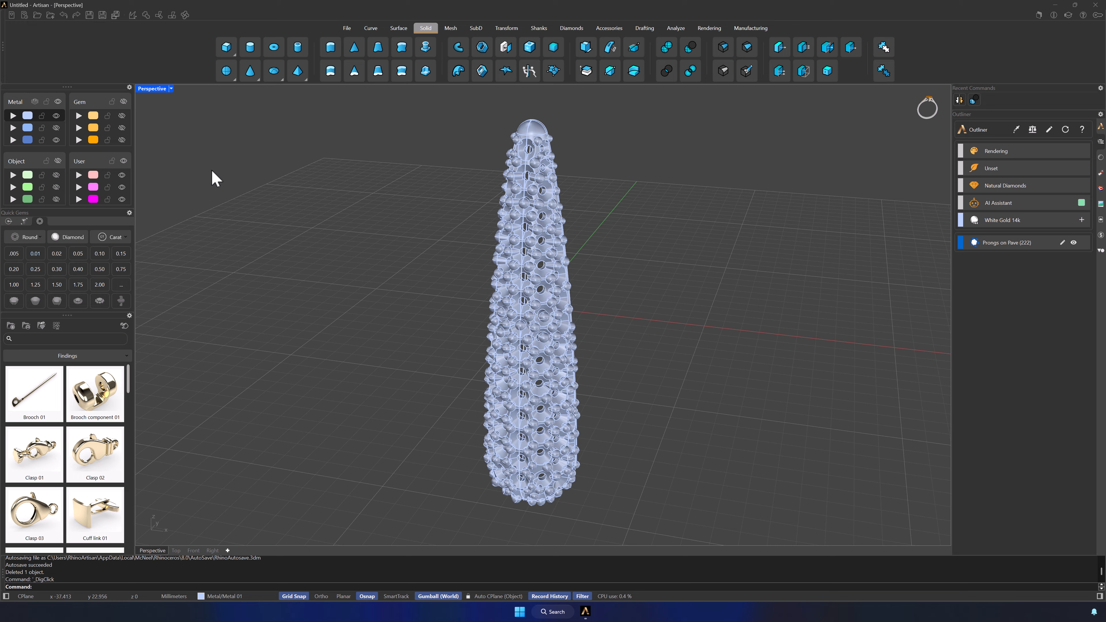
pyautogui.click(523, 395)
pyautogui.press('Delete')
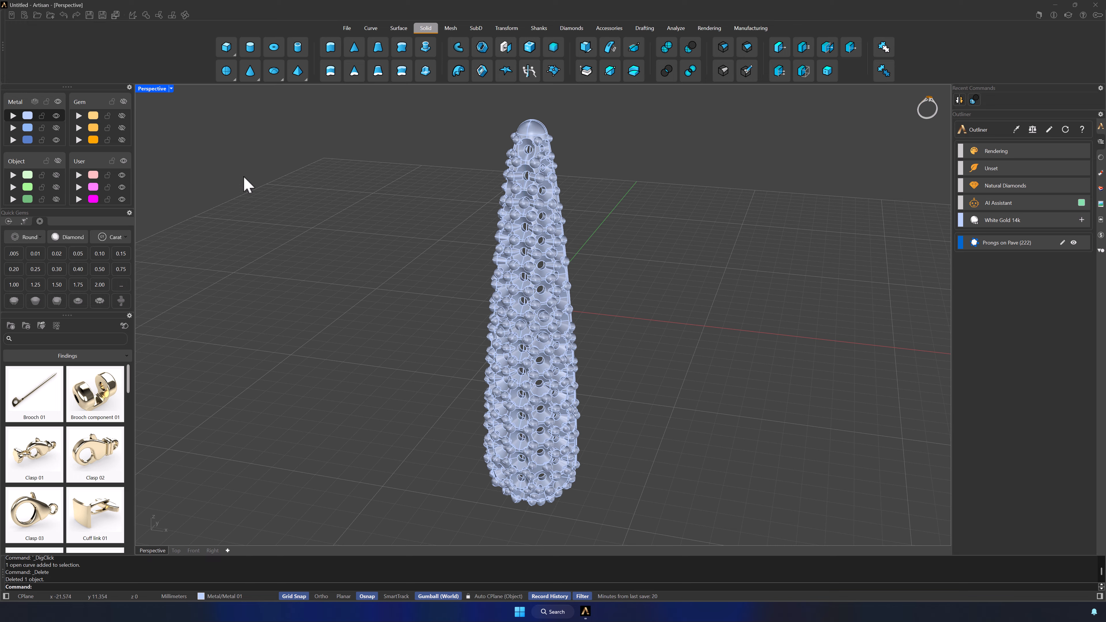
pyautogui.click(123, 102)
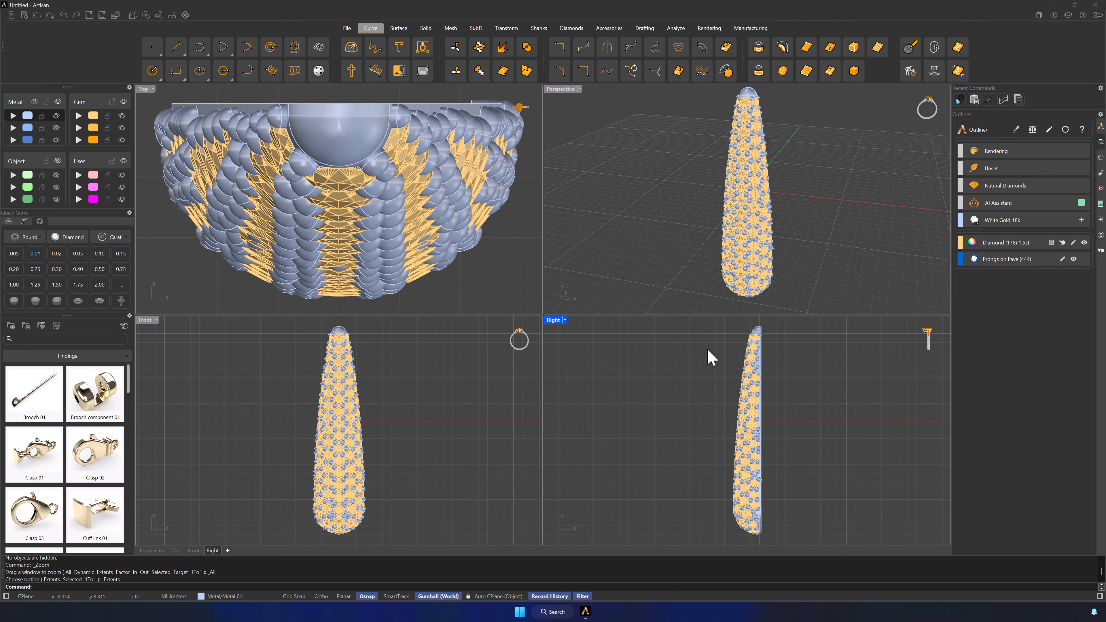
# - Draw a vertical line about 2.5 mm long upward from the piece's narrow tip in the Right view
pyautogui.moveTo(710, 357); pyautogui.dragTo(709, 438, button='right')
pyautogui.scroll(6, 726, 373)
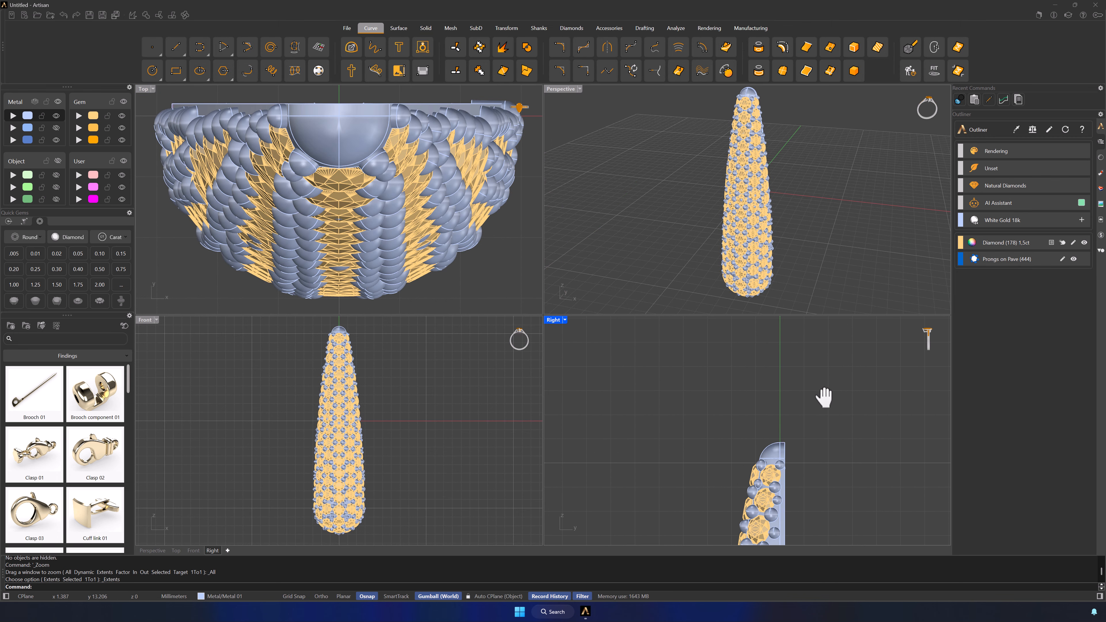
pyautogui.click(176, 47)
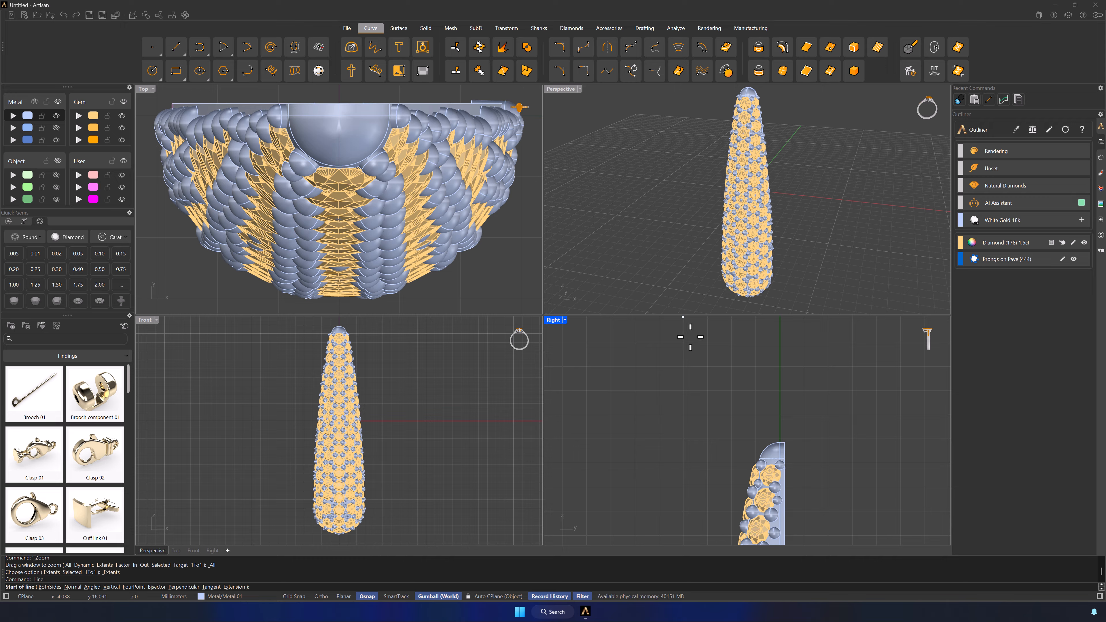
pyautogui.click(781, 444)
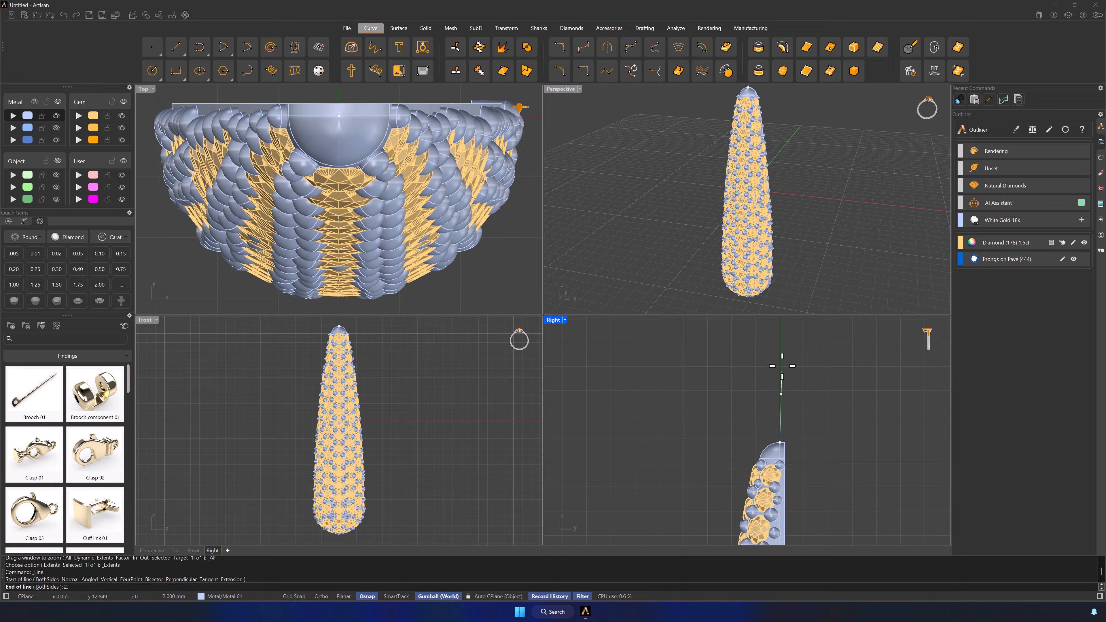
pyautogui.press('F8')
pyautogui.write('2.542')
pyautogui.press('Return')
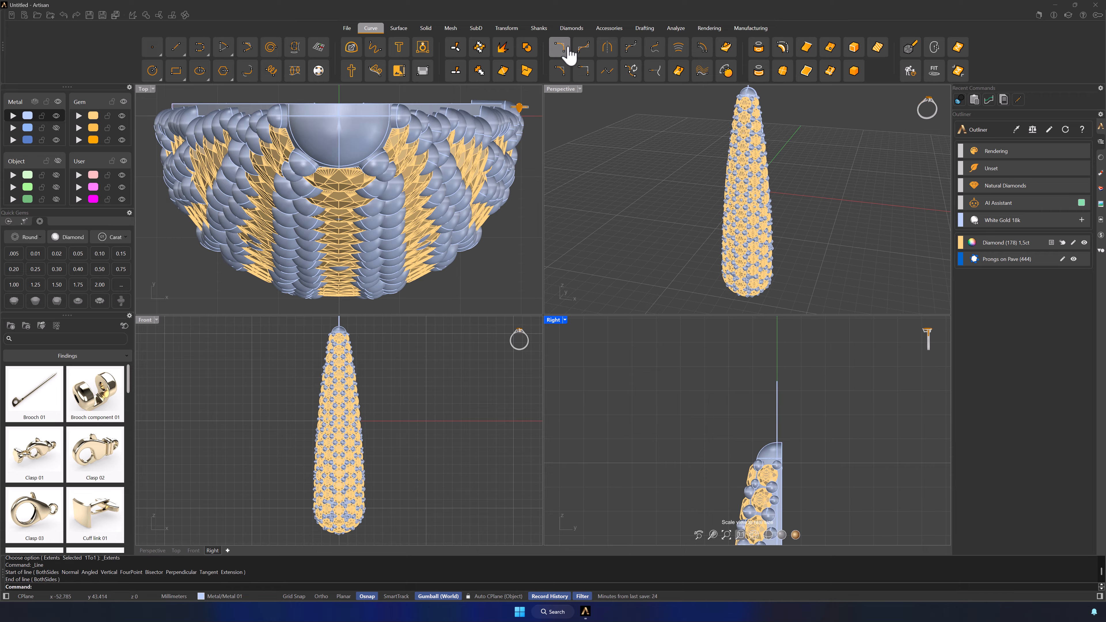
# - Place a round diamond of 2.50 mm diameter at the upper end of the vertical line with Gem Studio
pyautogui.click(572, 29)
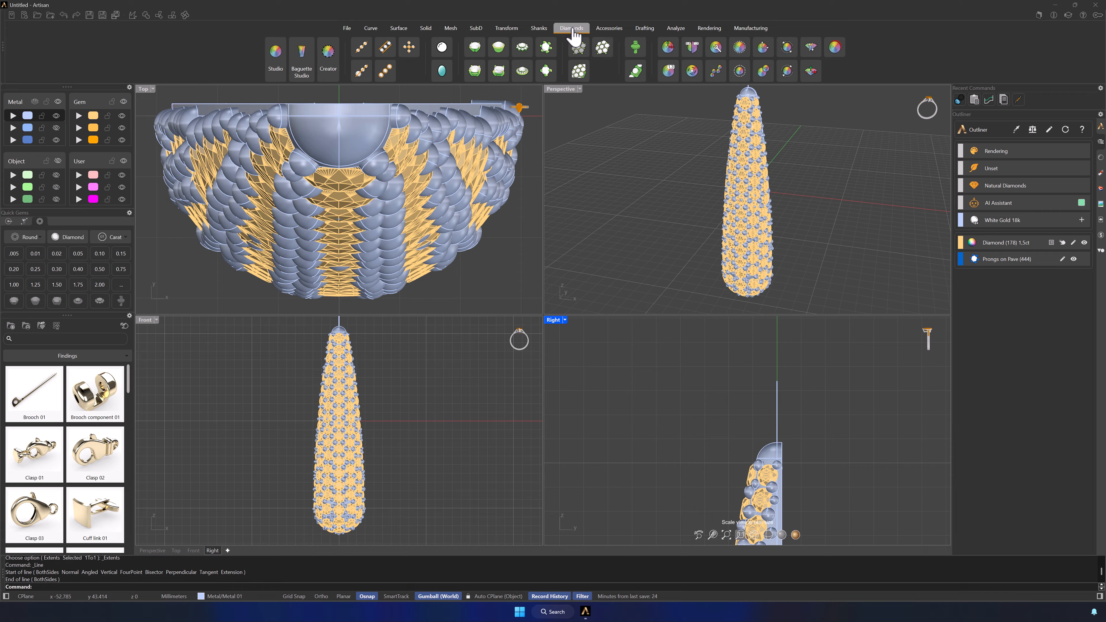
pyautogui.click(276, 53)
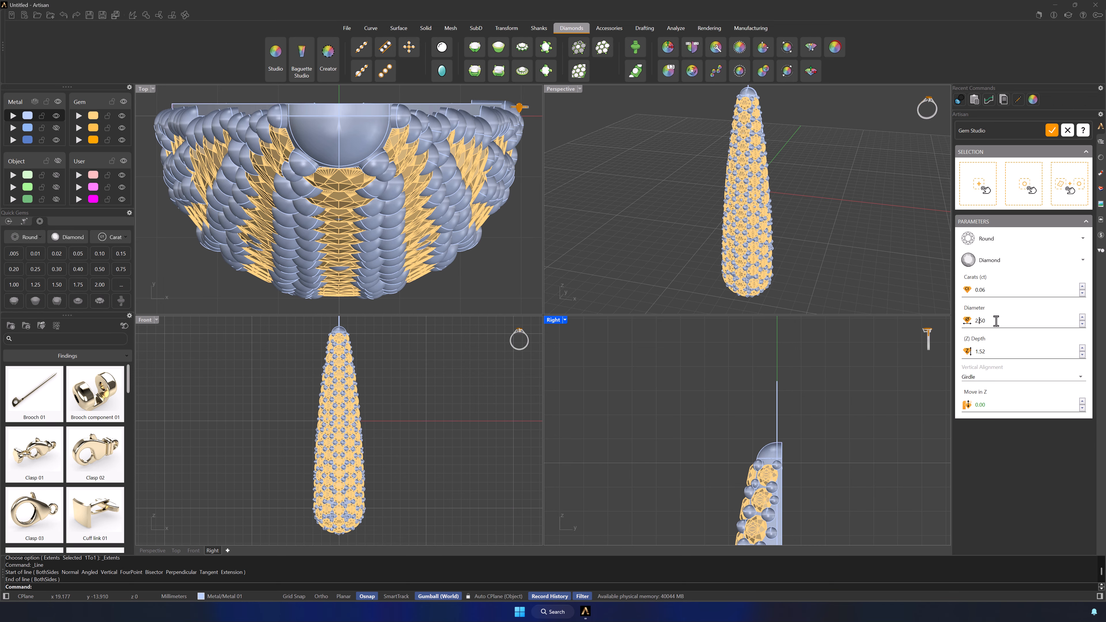
pyautogui.click(1024, 199)
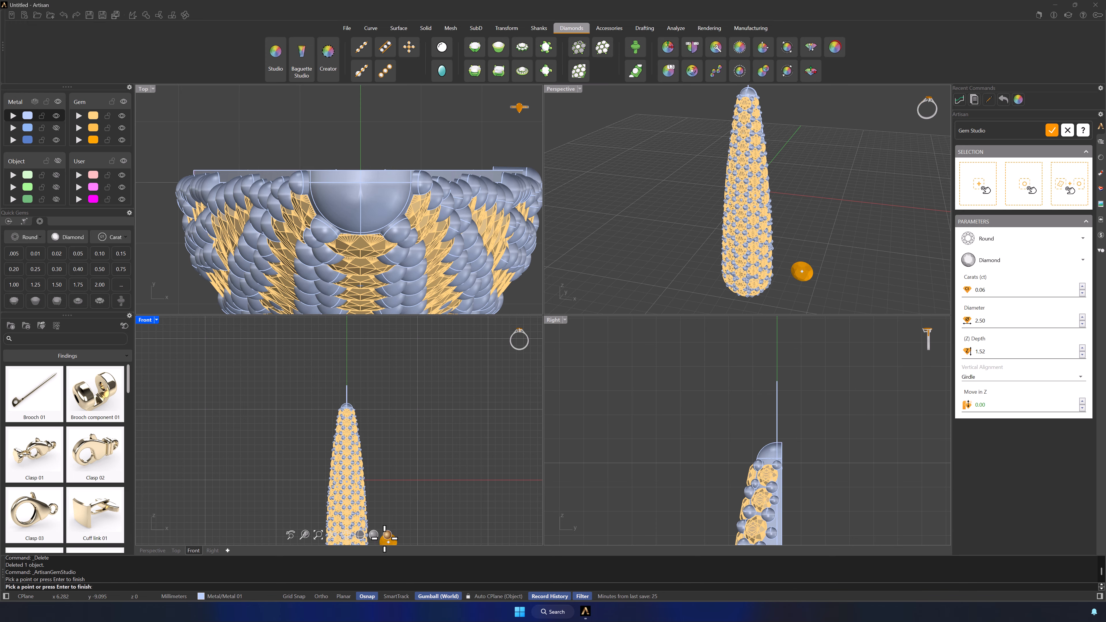
pyautogui.click(348, 387)
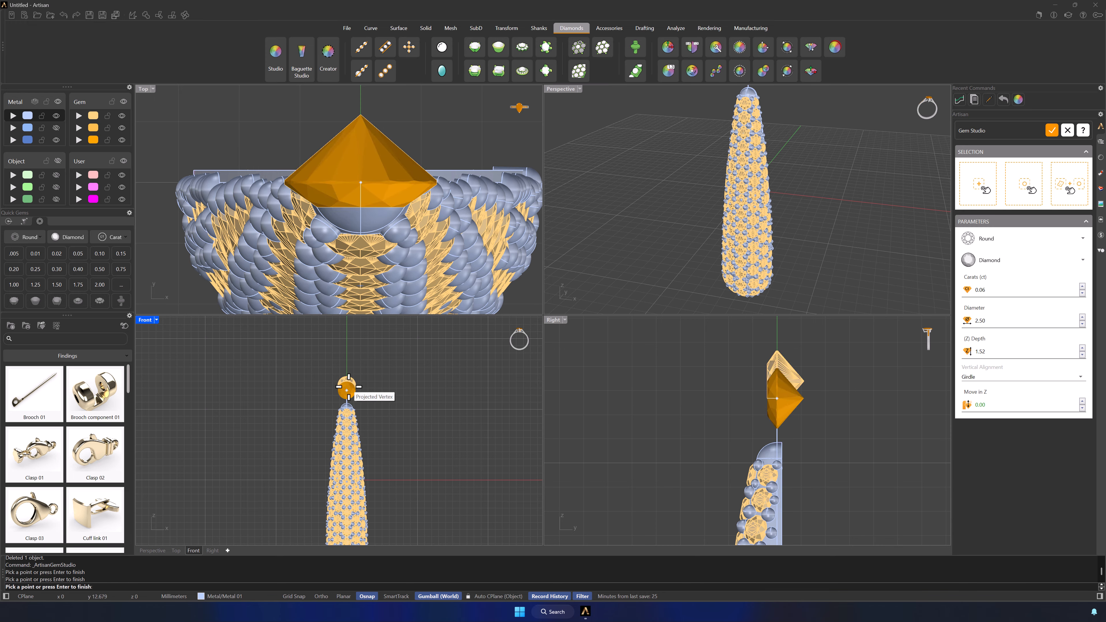
pyautogui.press('Return')
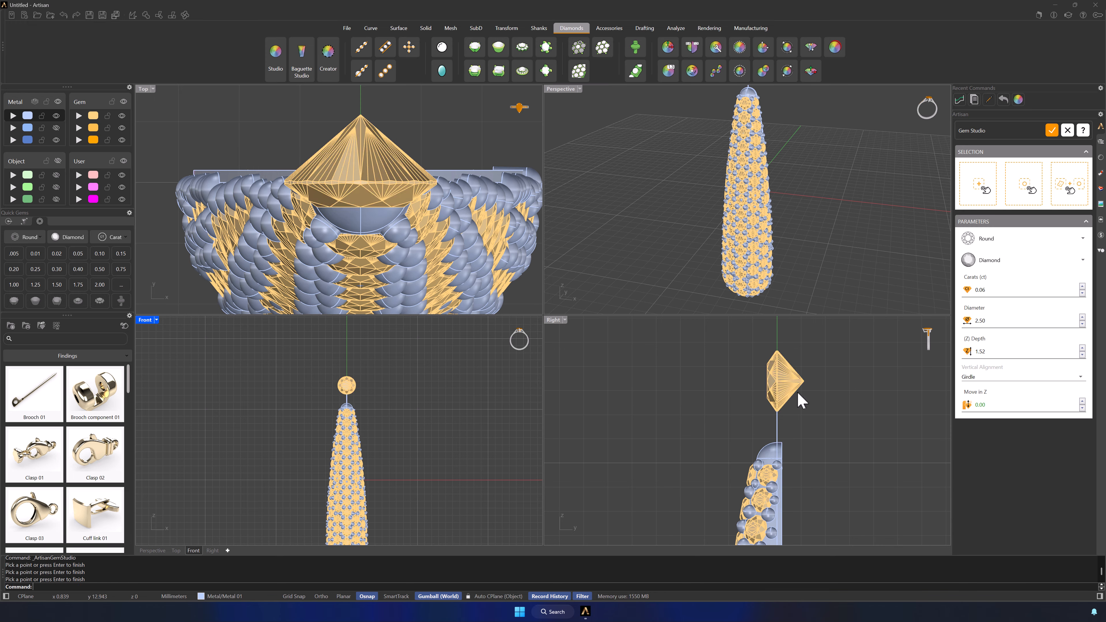
# - Move the new diamond in the Right view from its pointed culet onto the vertical line and close Gem Studio
pyautogui.scroll(2, 798, 393)
pyautogui.click(804, 413)
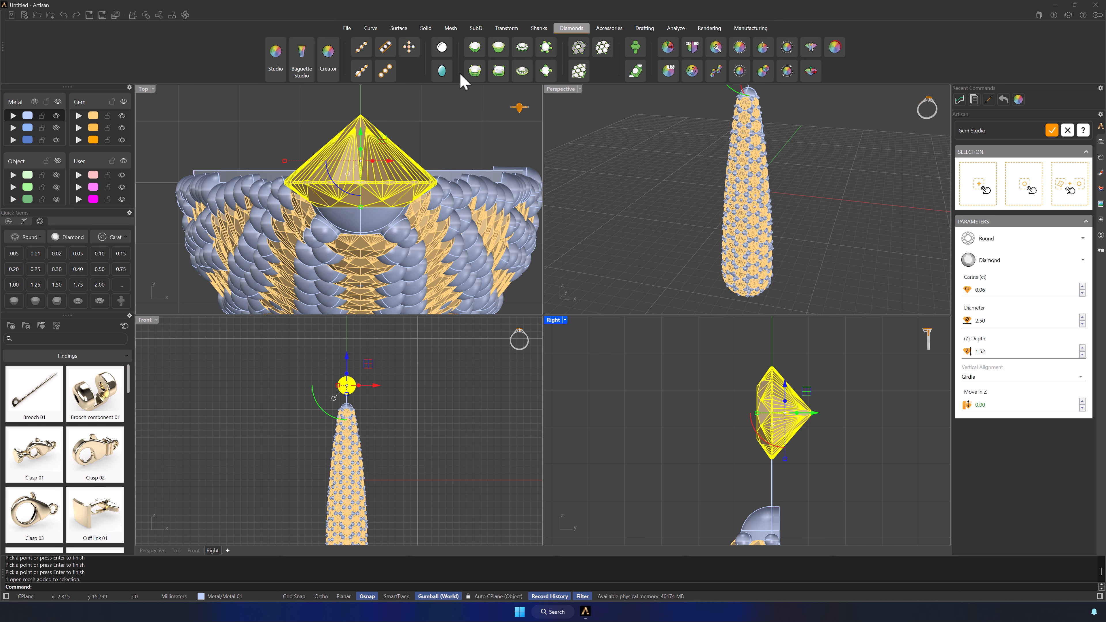
pyautogui.click(507, 27)
pyautogui.click(243, 49)
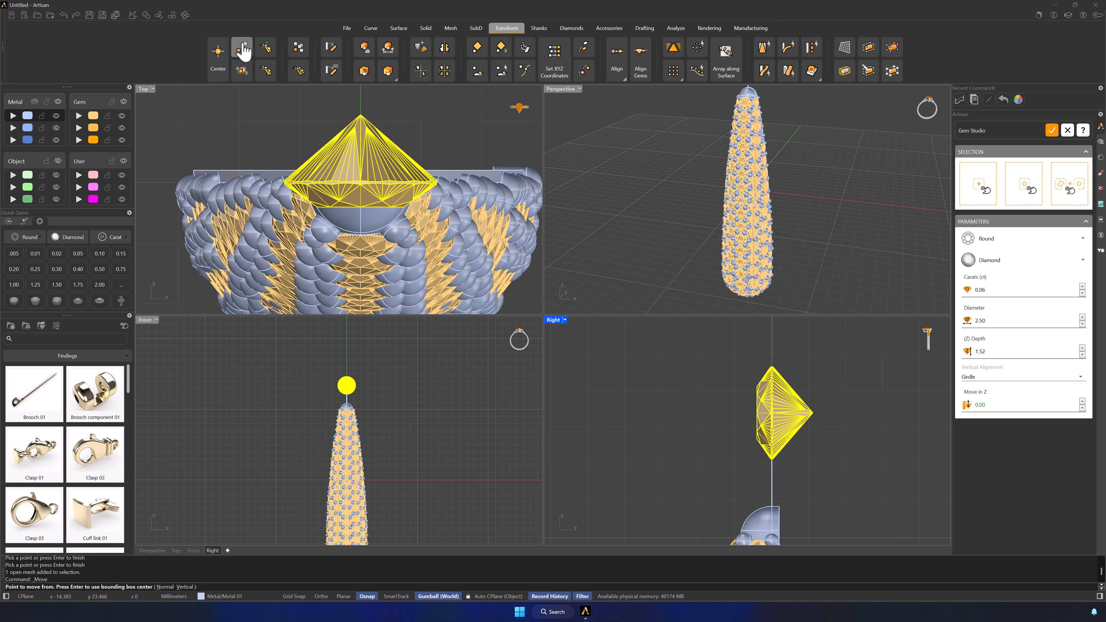
pyautogui.click(813, 413)
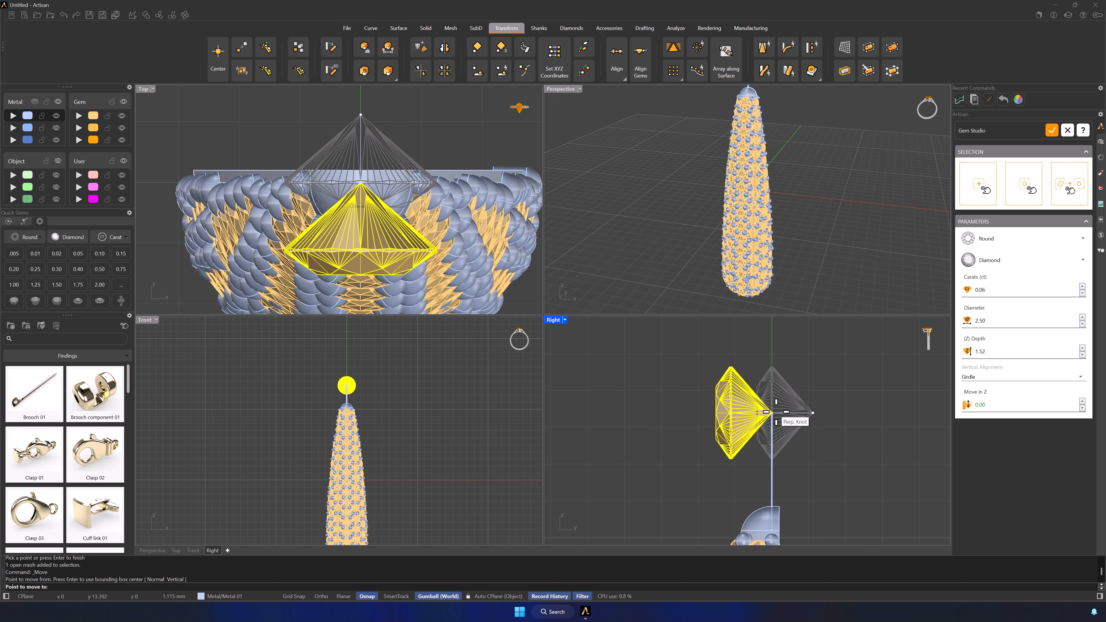
pyautogui.click(772, 412)
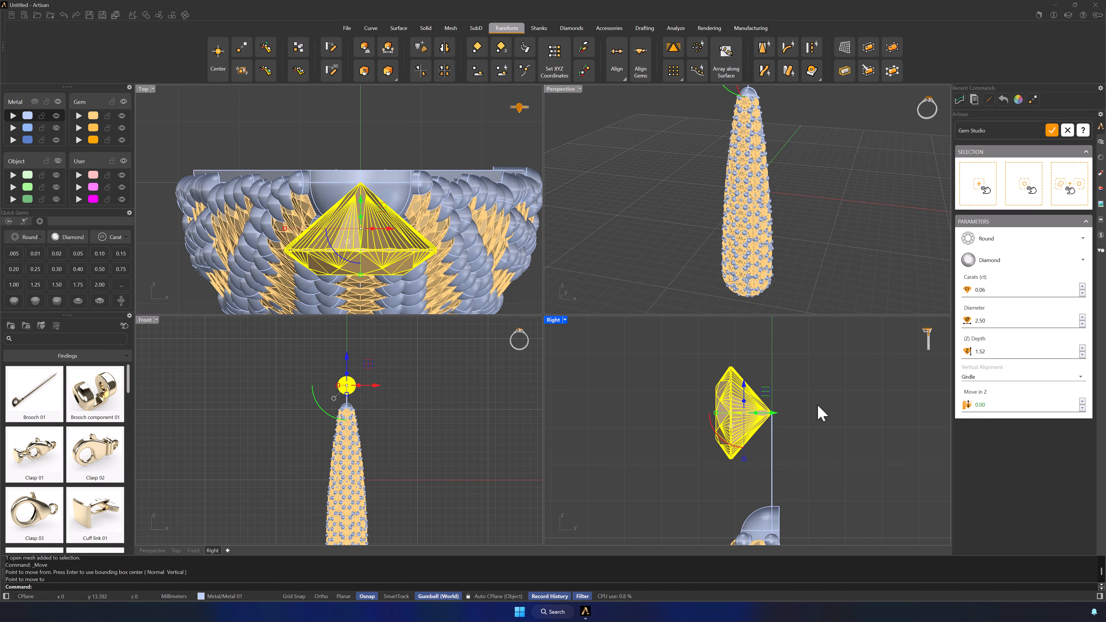
pyautogui.click(1052, 130)
# - Start a four-prong basket setting on the diamond above the tip, working in the maximized Perspective view
pyautogui.click(580, 89)
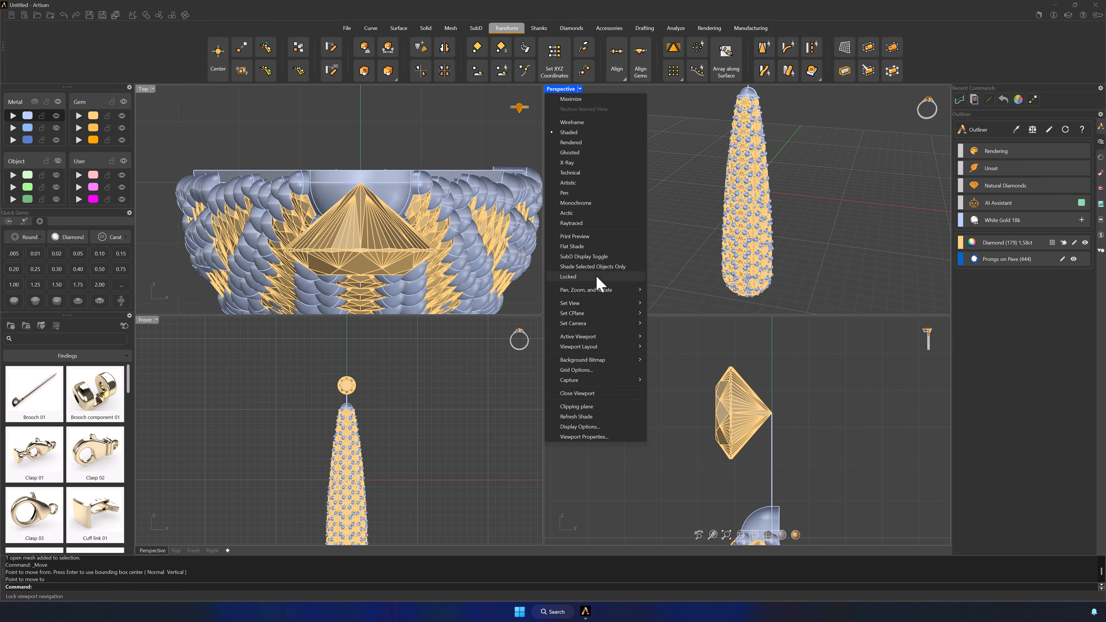
pyautogui.moveTo(599, 285)
pyautogui.click(692, 371)
pyautogui.scroll(6, 780, 196)
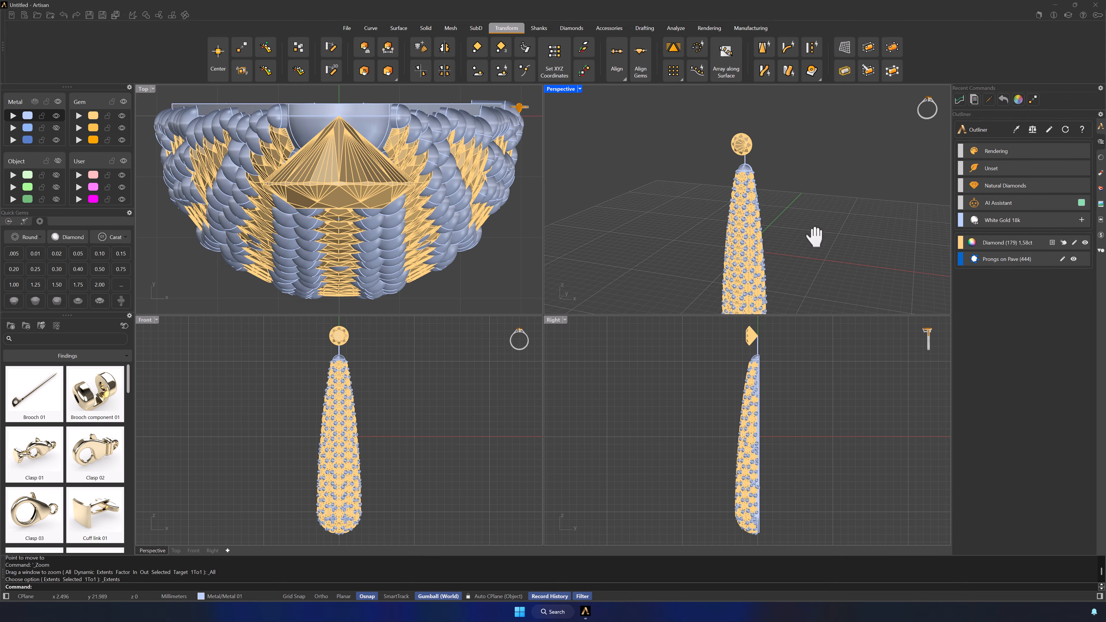
pyautogui.doubleClick(561, 89)
pyautogui.moveTo(591, 209); pyautogui.dragTo(544, 279, button='right')
pyautogui.click(537, 265)
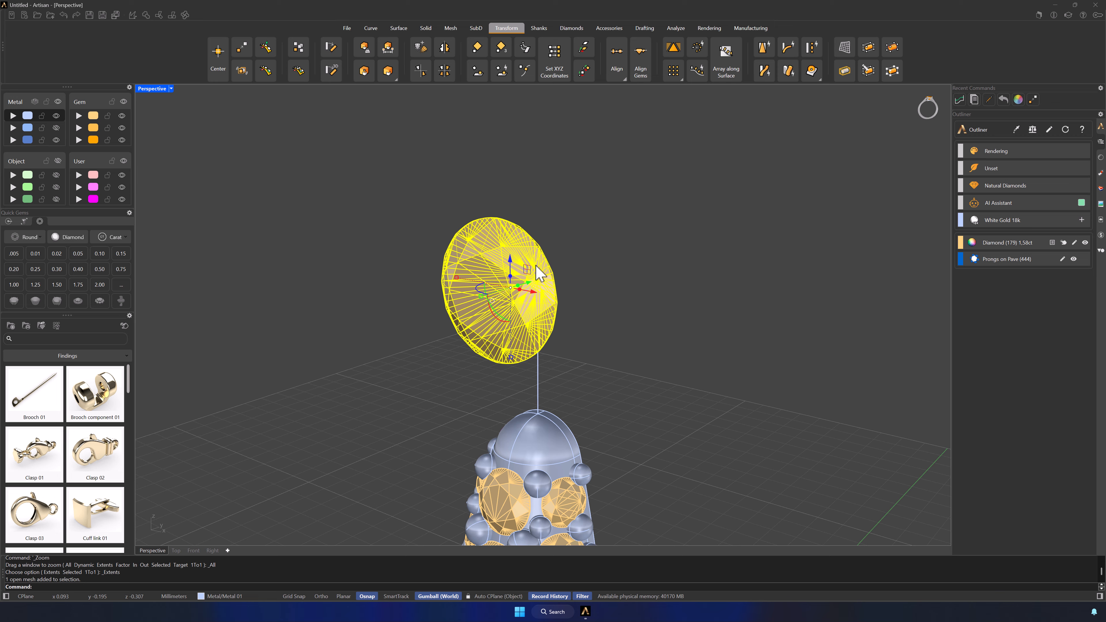
pyautogui.click(577, 29)
pyautogui.click(473, 72)
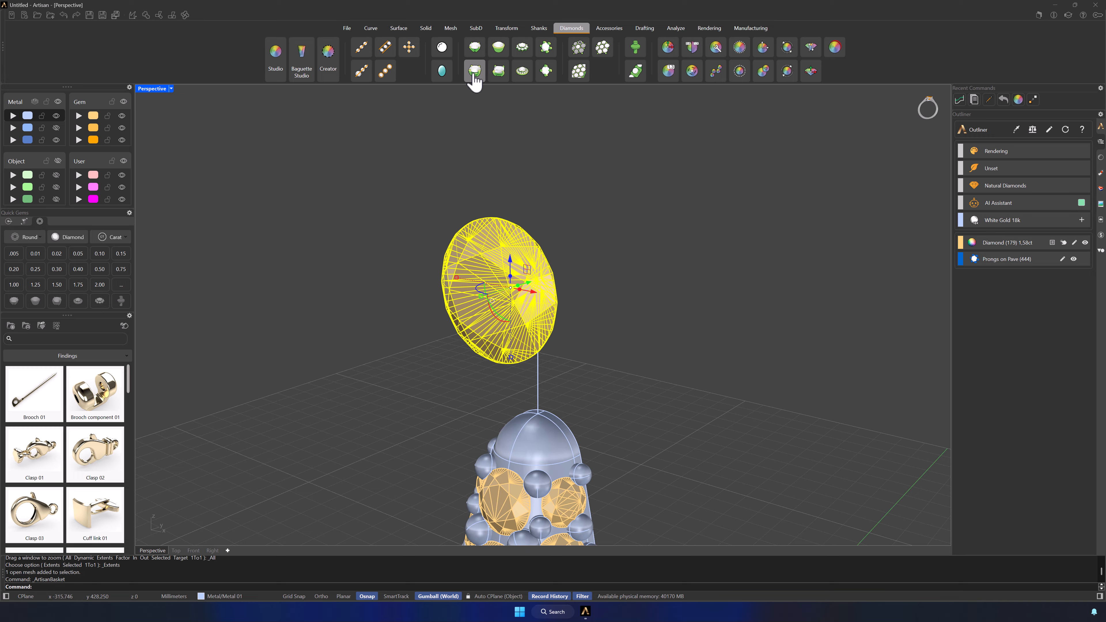
pyautogui.click(739, 205)
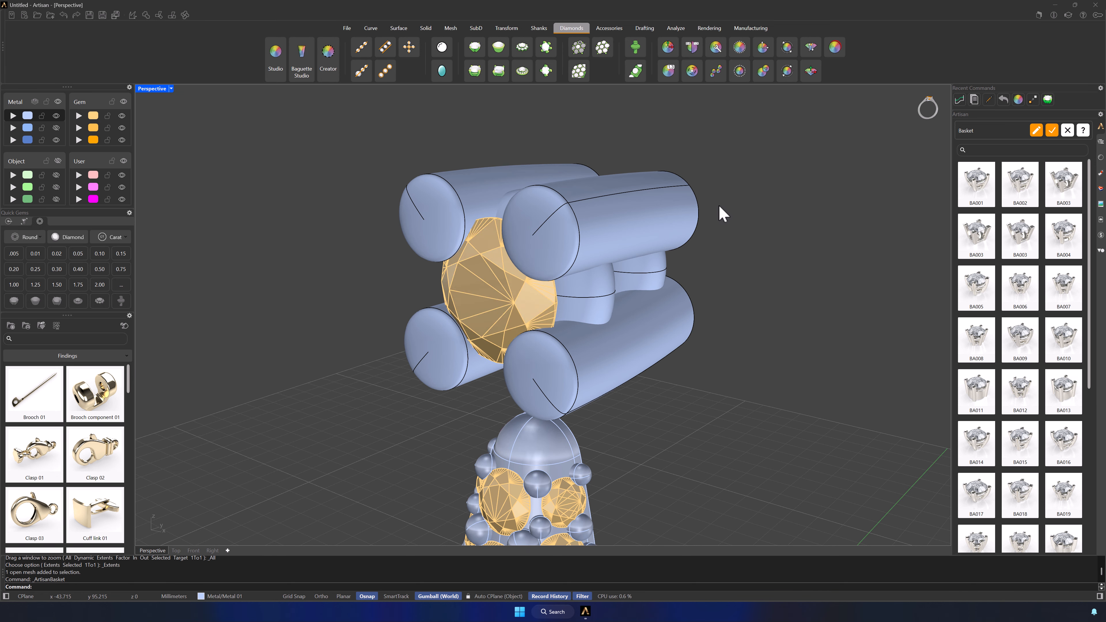
# - Edit the basket's parameters to set the prong diameter to 0.80 mm and disable the upper rail
pyautogui.click(1036, 131)
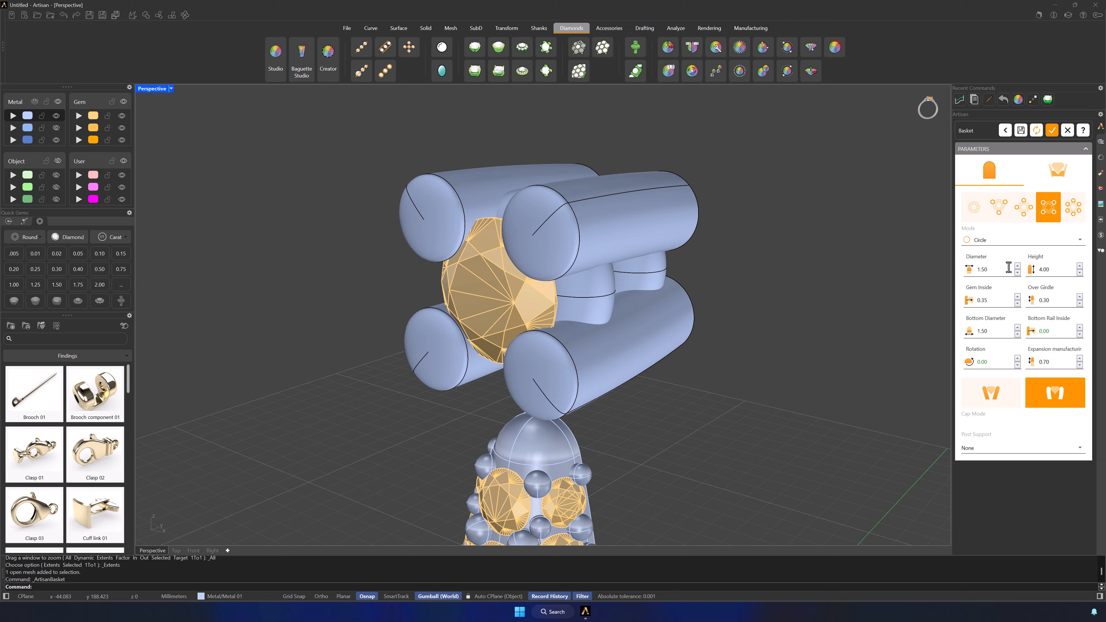
pyautogui.click(1018, 266)
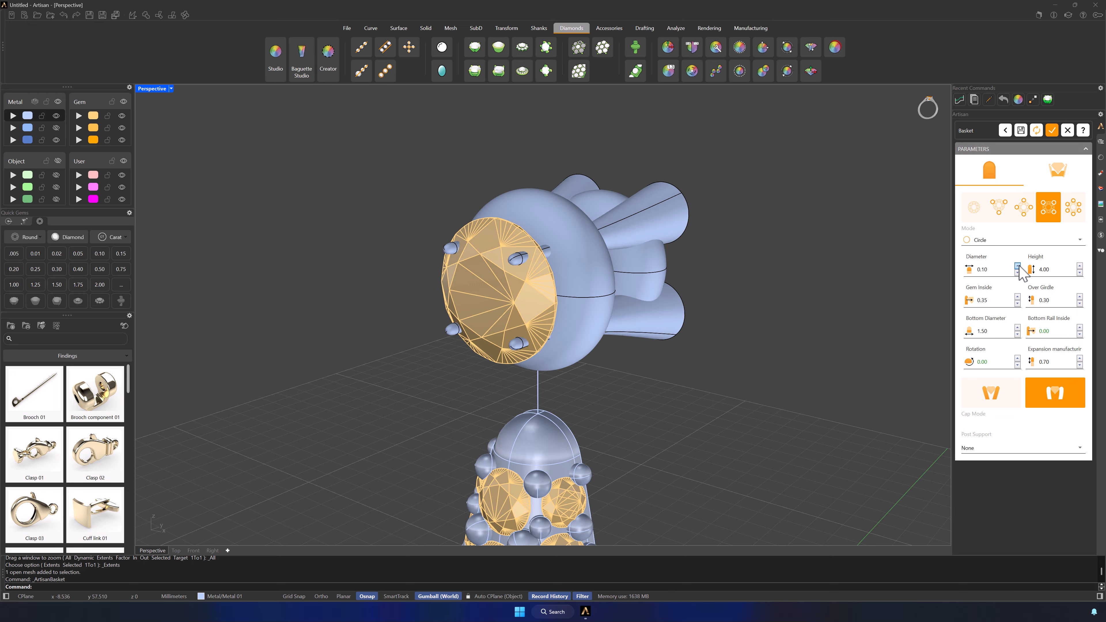
pyautogui.click(1018, 266)
pyautogui.click(1018, 266)
pyautogui.click(1017, 266)
pyautogui.click(1018, 266)
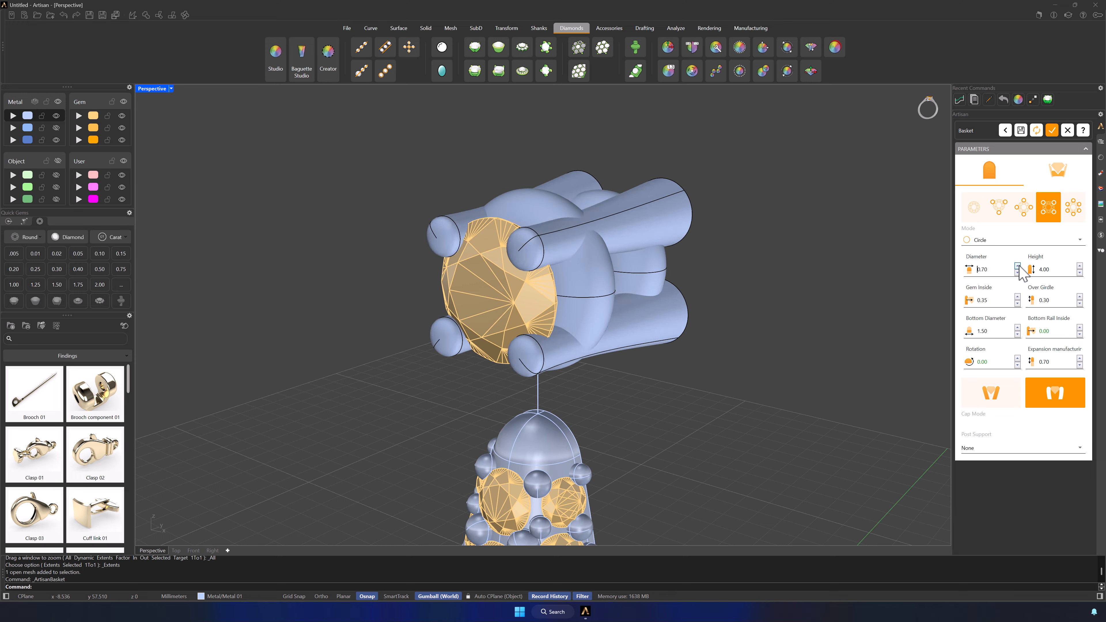
pyautogui.click(1057, 169)
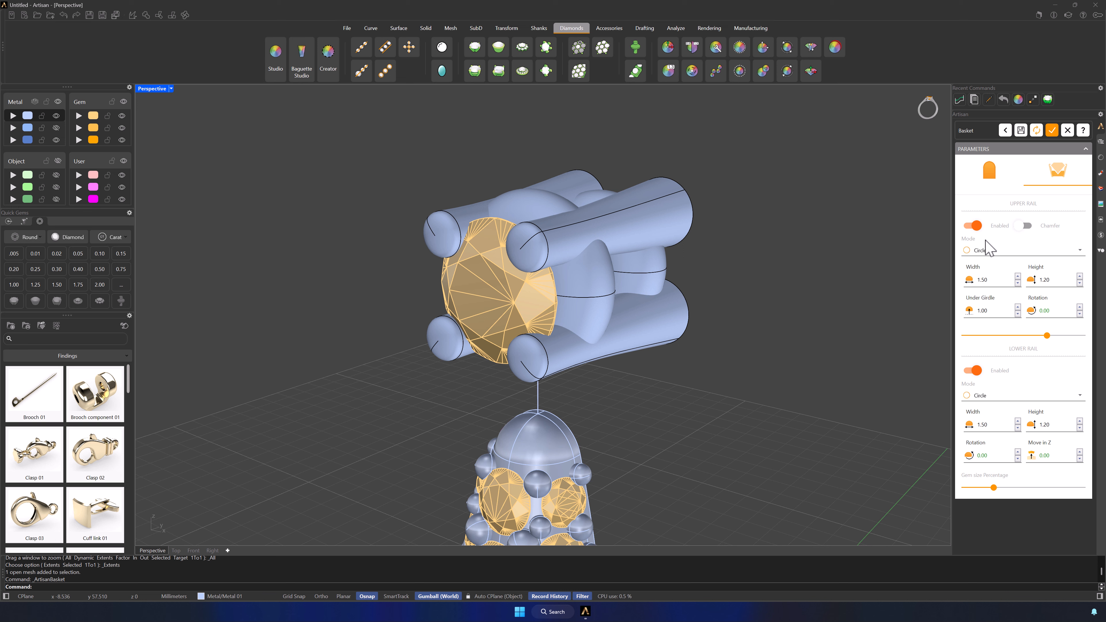
pyautogui.click(974, 226)
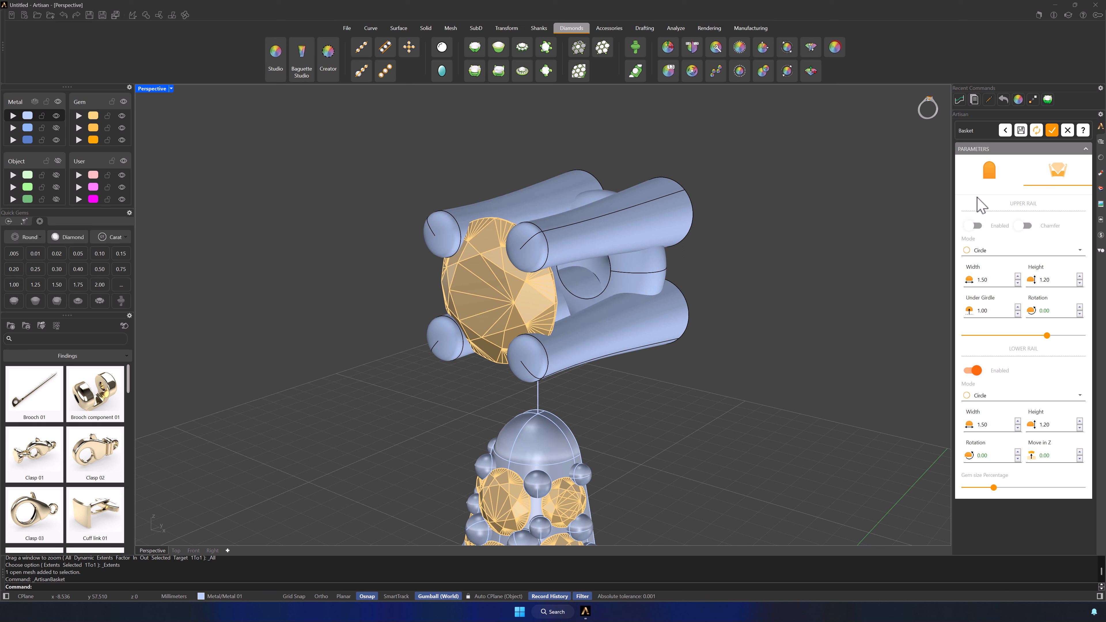
# - Set the prongs' height to 2.70 mm and bottom diameter to 0.80 mm, and choose the straight prong form
pyautogui.click(988, 172)
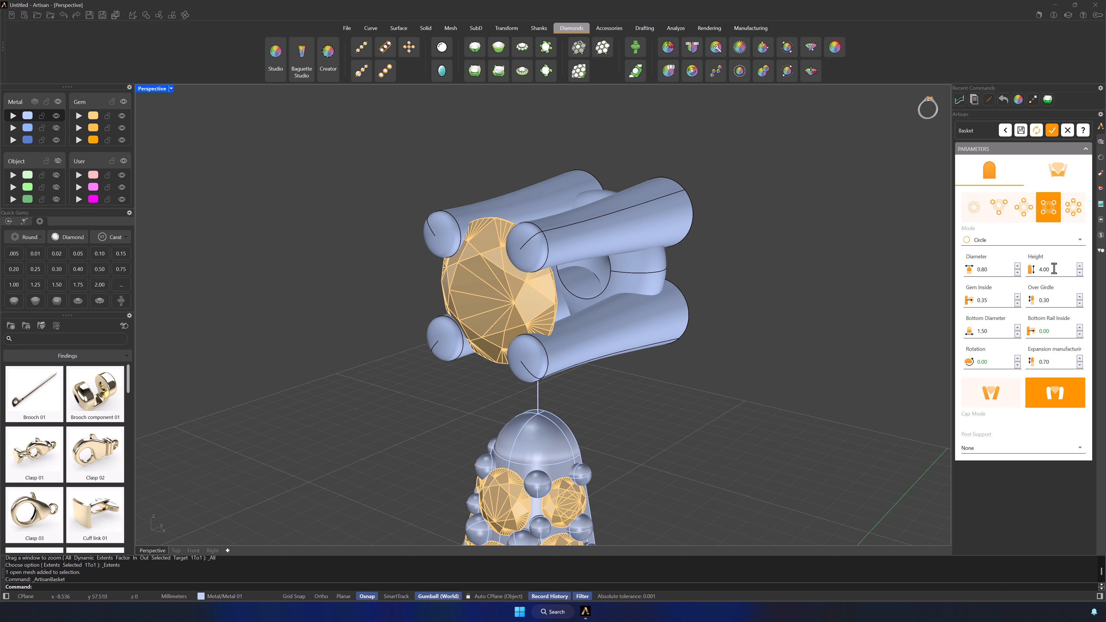
pyautogui.scroll(-13, 1054, 268)
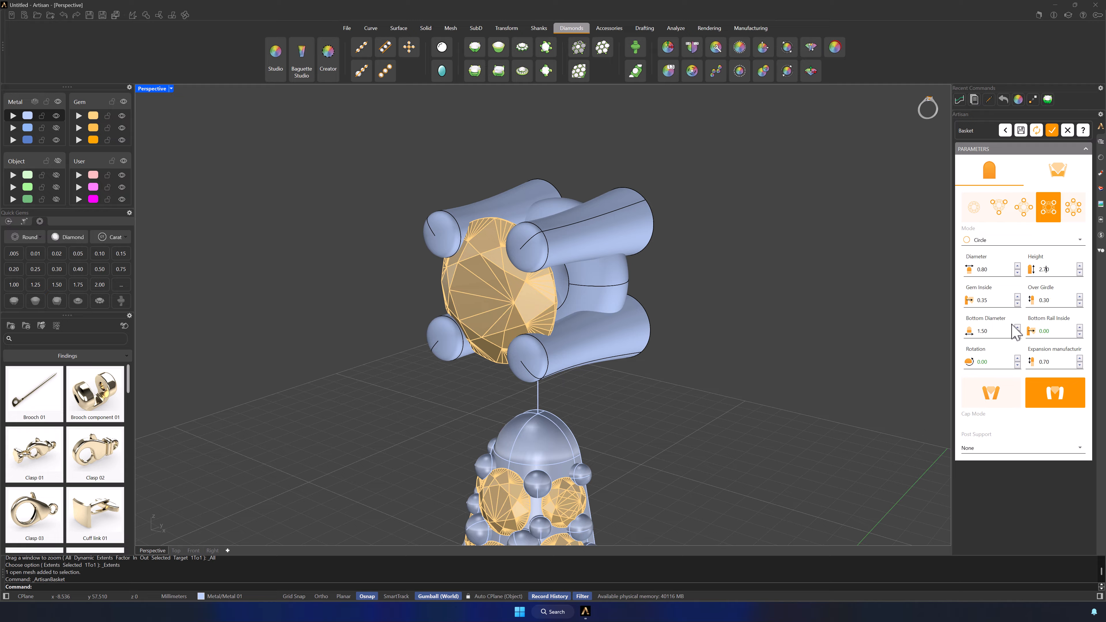
pyautogui.scroll(-3, 1018, 334)
pyautogui.scroll(-3, 1018, 334)
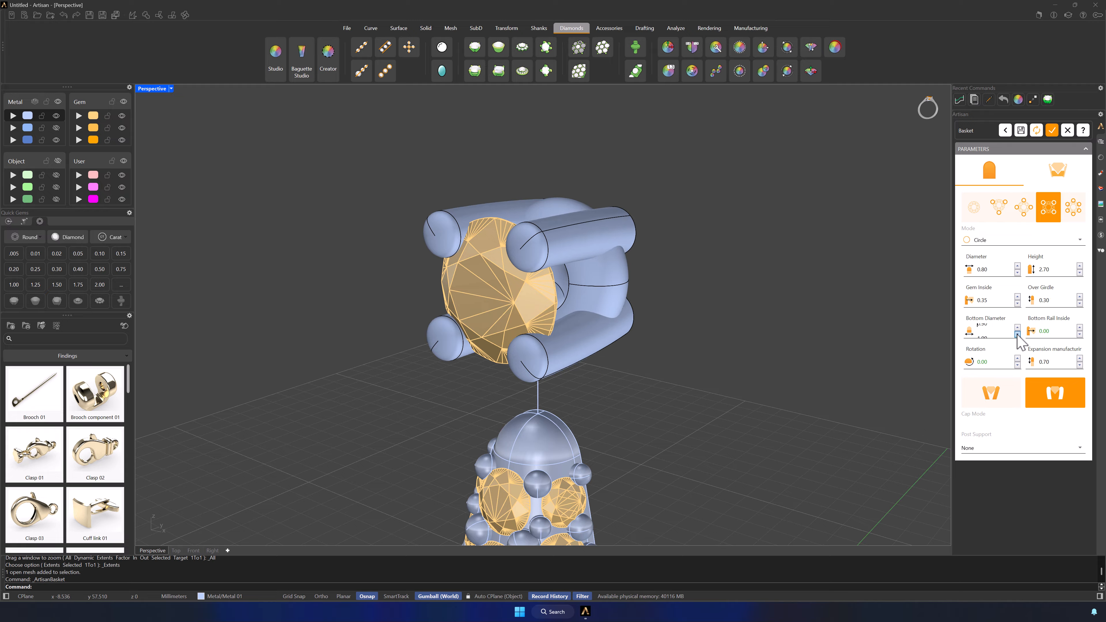
pyautogui.scroll(-1, 1017, 334)
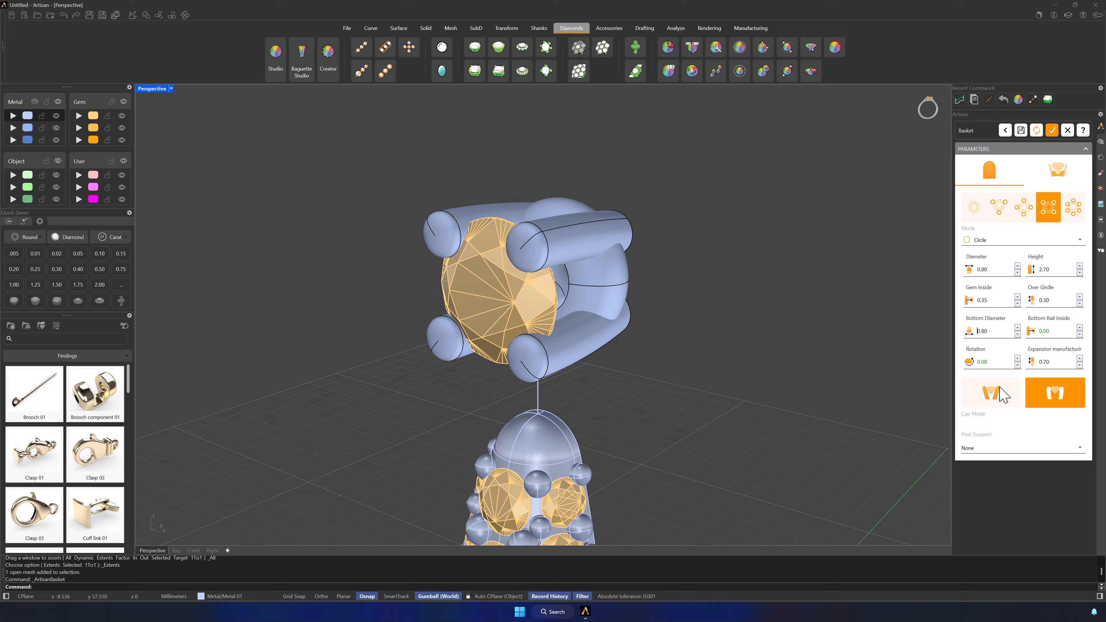
pyautogui.click(999, 393)
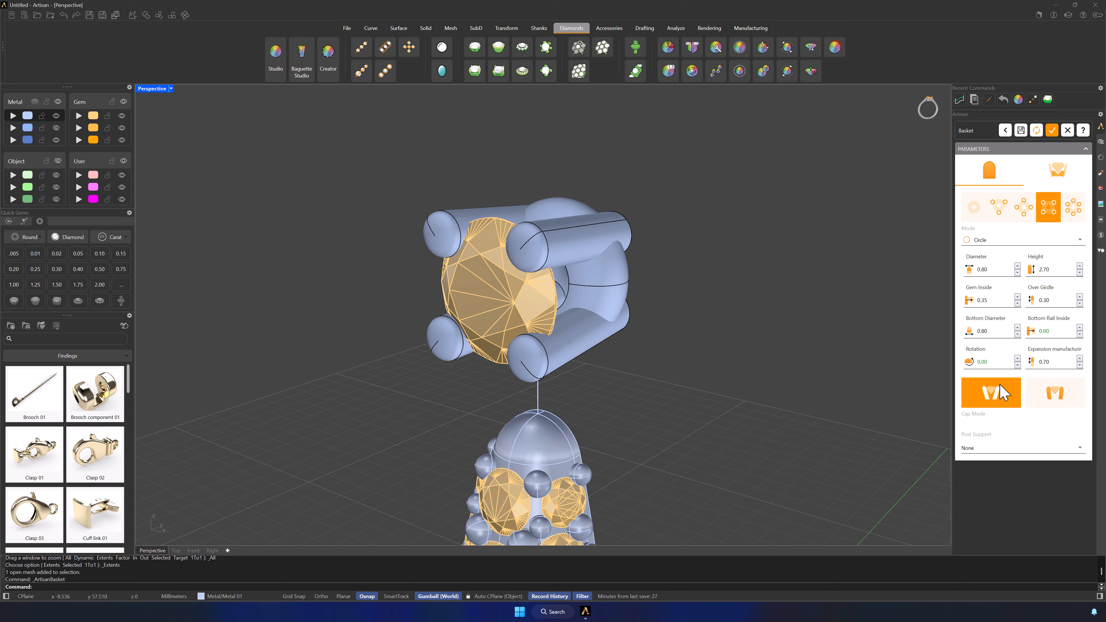
# - Change the basket's lower rail mode to Custom Shape and assign the rounded square profile 004
pyautogui.click(1057, 172)
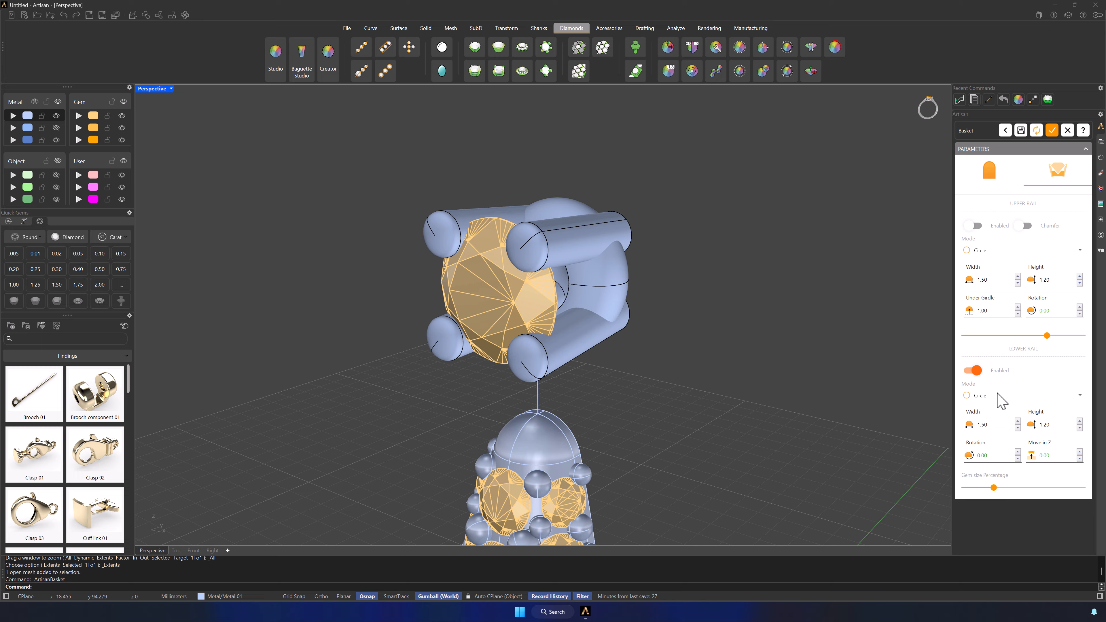
pyautogui.click(998, 394)
pyautogui.click(997, 422)
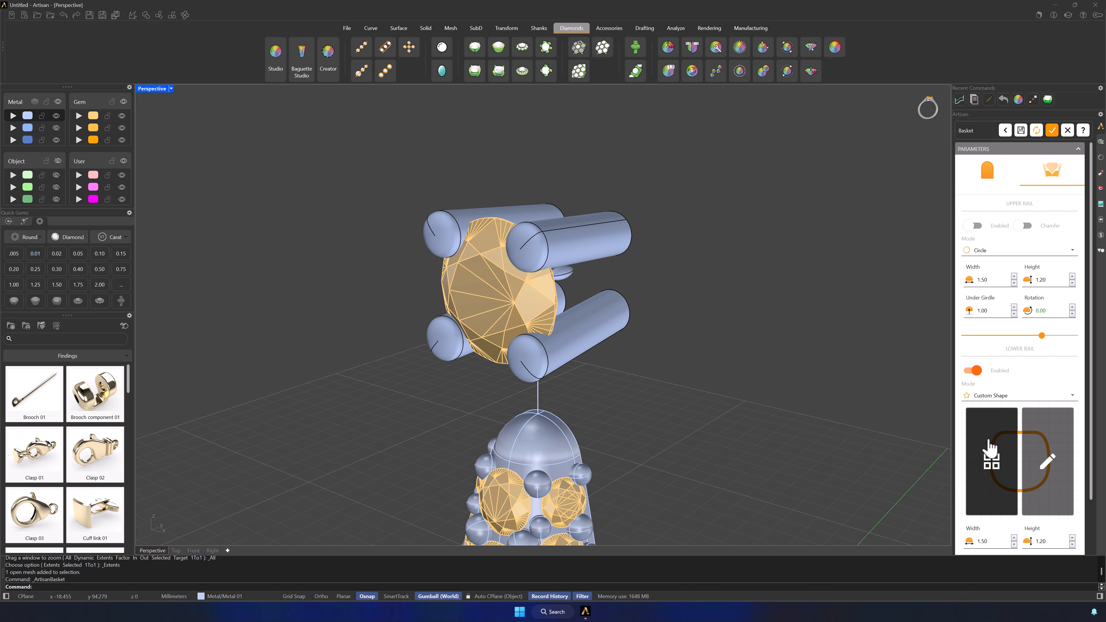
pyautogui.click(991, 451)
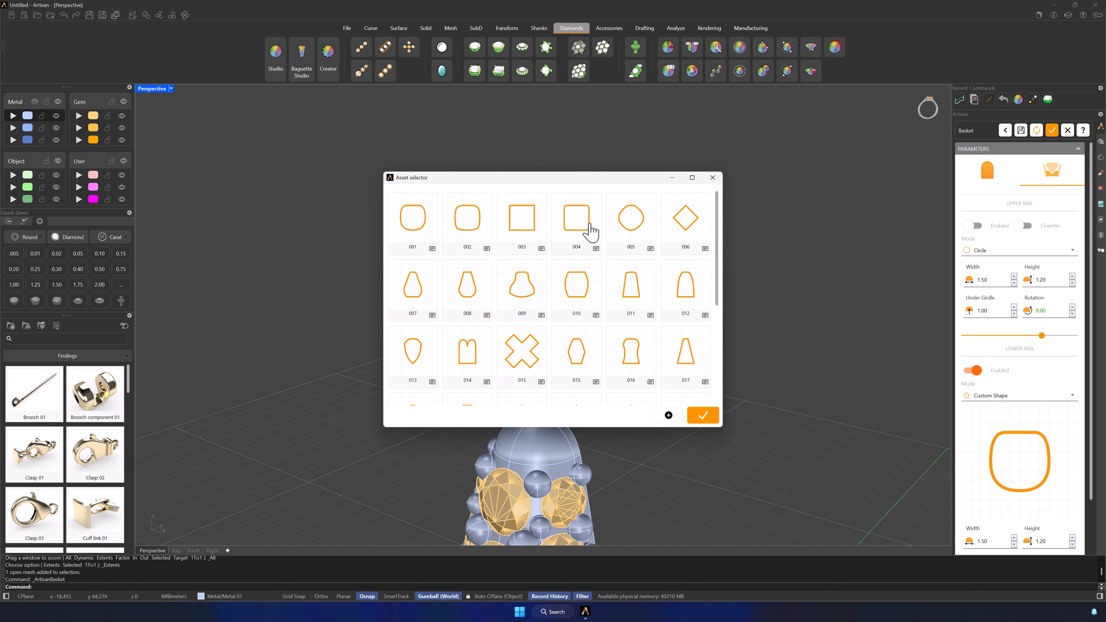
pyautogui.click(591, 233)
pyautogui.click(701, 416)
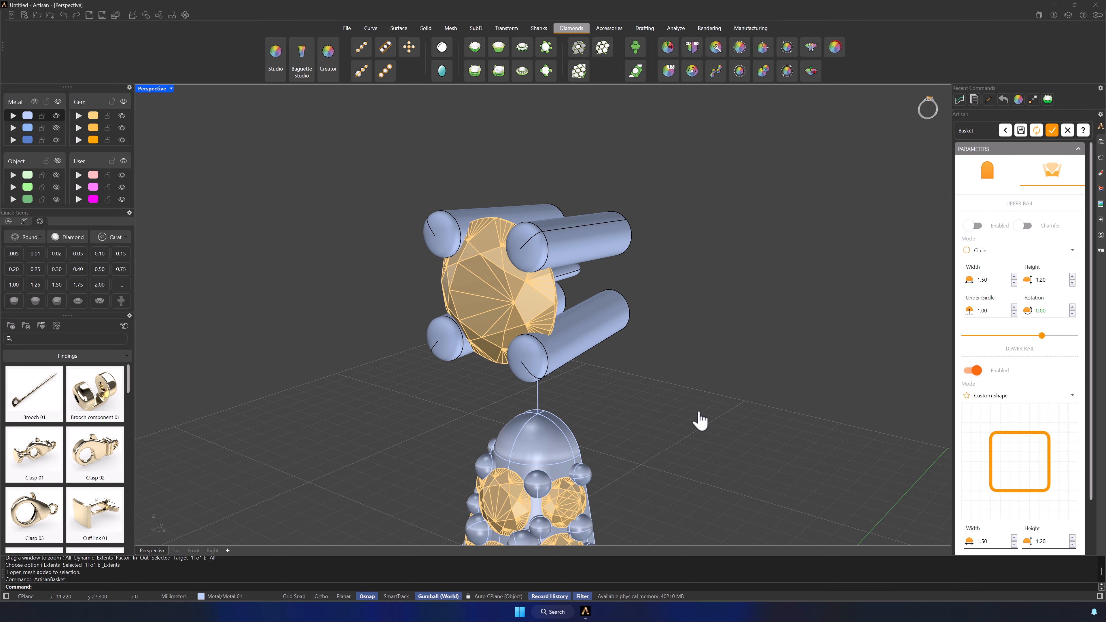
# - Set the lower rail's width to 0.60 mm and raise its gem size percentage until the prongs run parallel
pyautogui.moveTo(997, 541); pyautogui.dragTo(971, 536)
pyautogui.write('0.6')
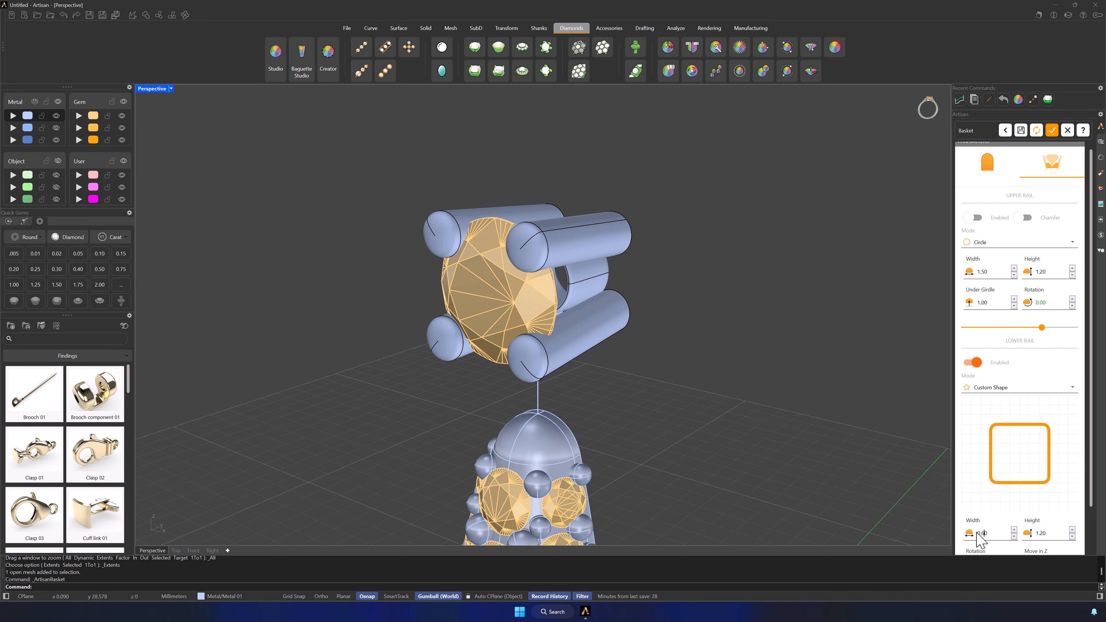
pyautogui.moveTo(866, 455); pyautogui.dragTo(699, 279, button='right')
pyautogui.scroll(-2, 983, 390)
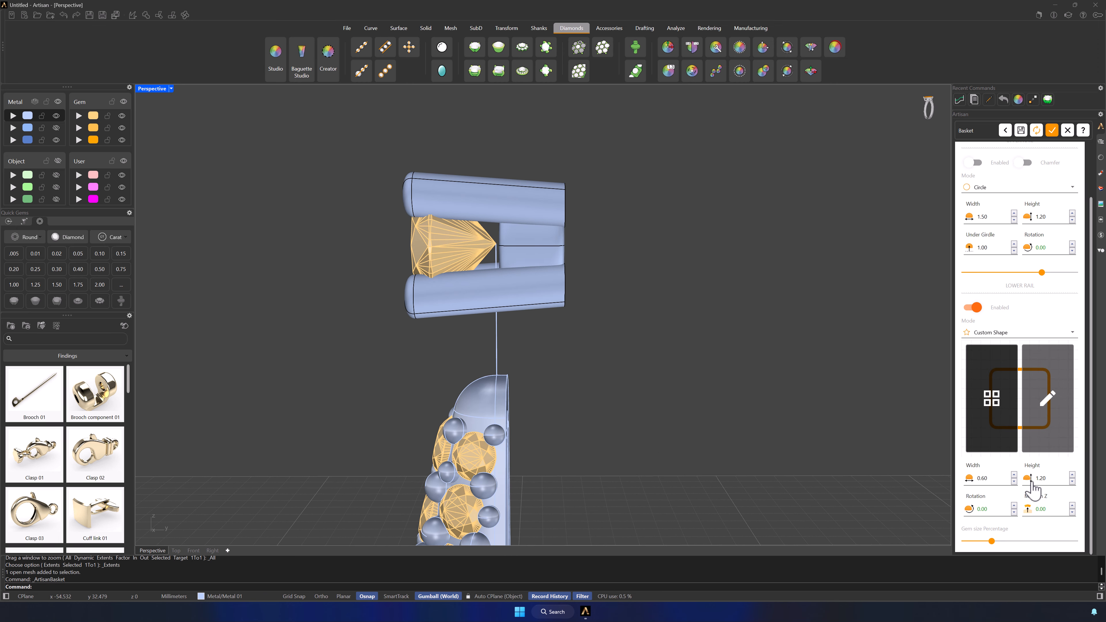
pyautogui.click(1033, 481)
pyautogui.moveTo(994, 543); pyautogui.dragTo(1003, 543)
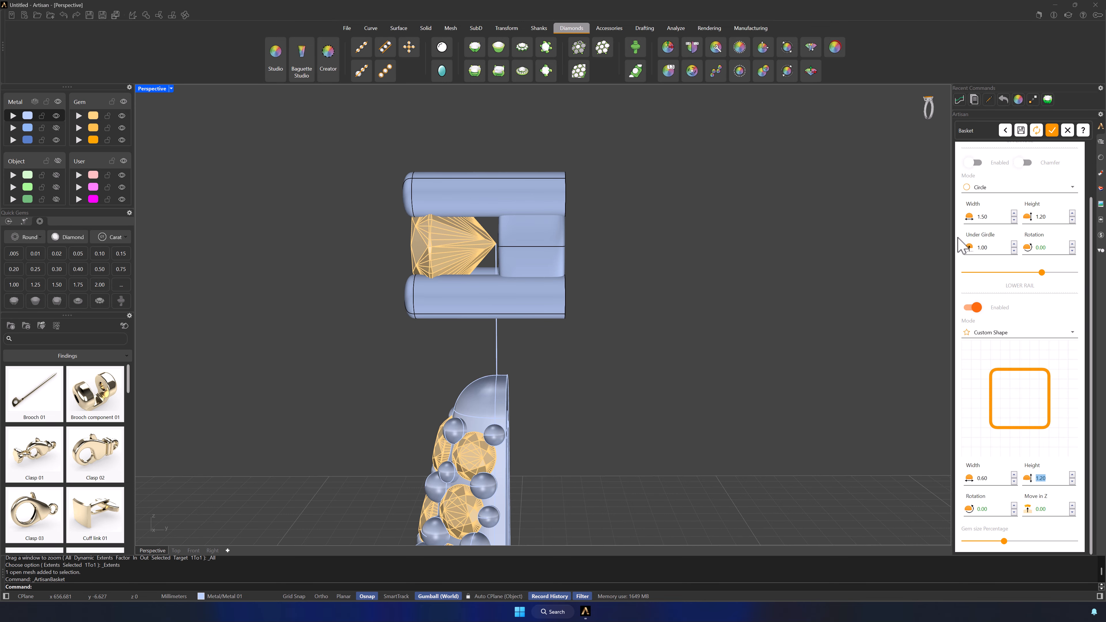
# - Reduce the prongs' Over Girdle value so they project less beyond the diamond
pyautogui.scroll(5, 964, 247)
pyautogui.click(989, 170)
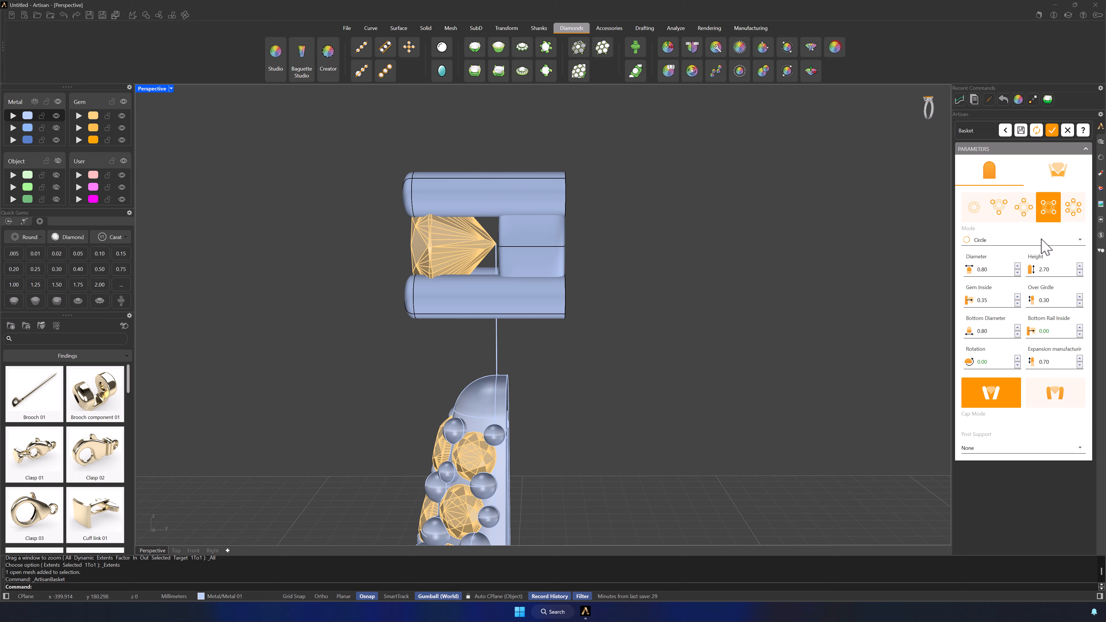
pyautogui.click(1080, 304)
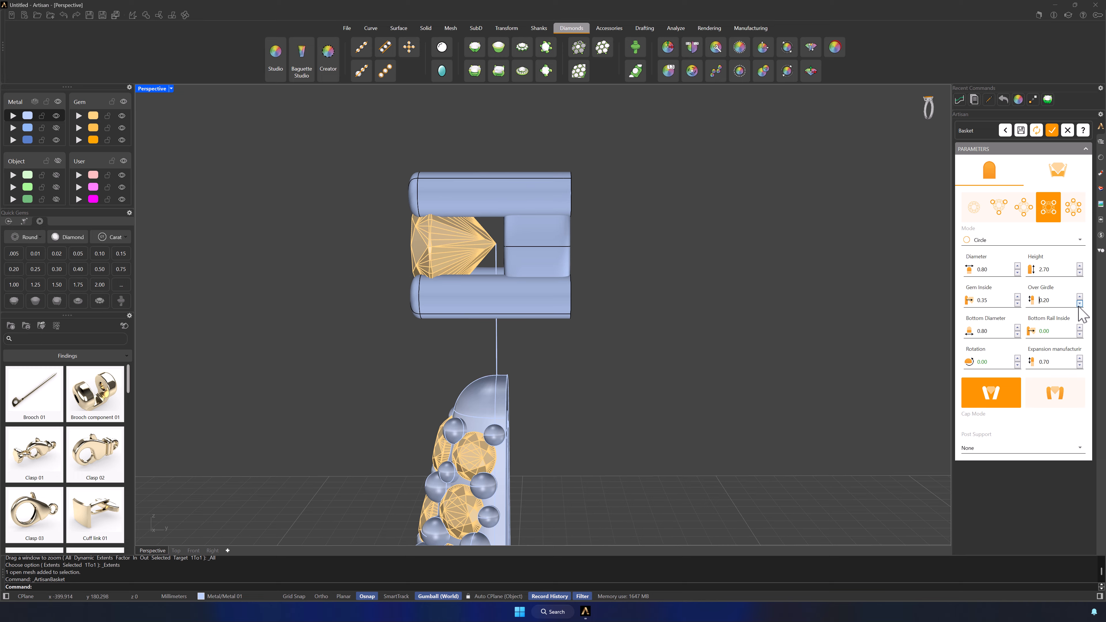
# - Set the basket's lower rail height to 1.70 mm
pyautogui.click(1055, 173)
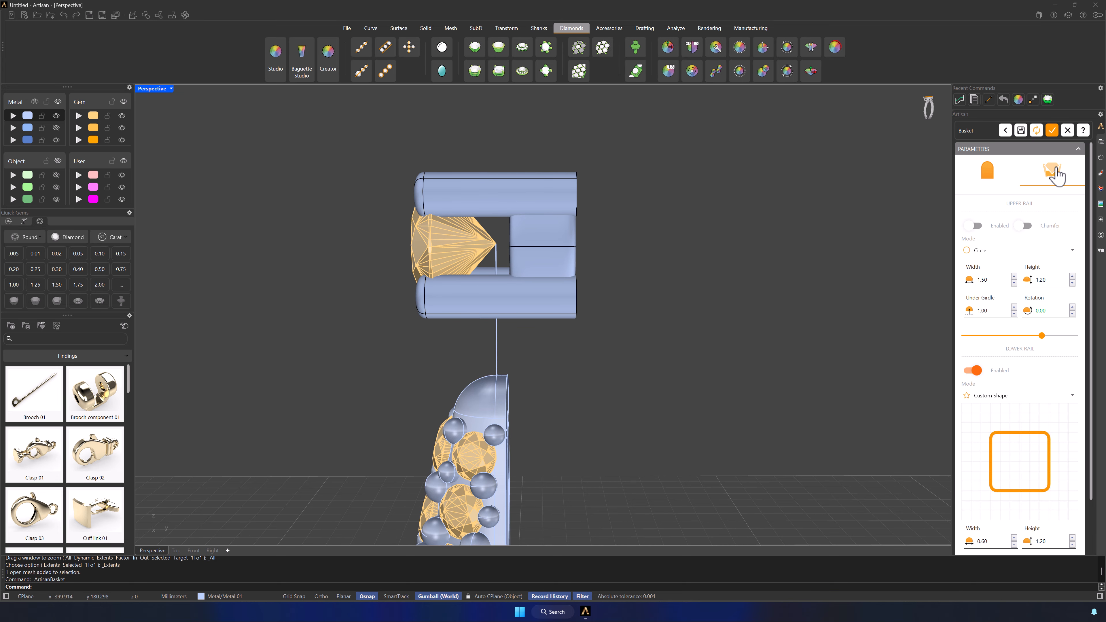
pyautogui.scroll(-3, 1058, 261)
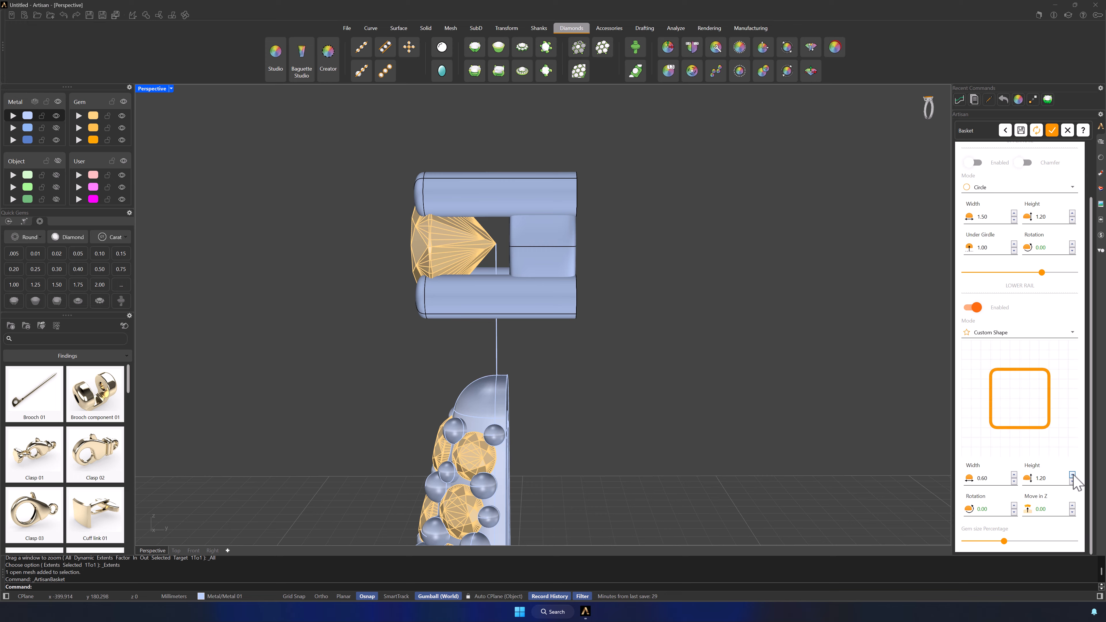
pyautogui.click(1073, 475)
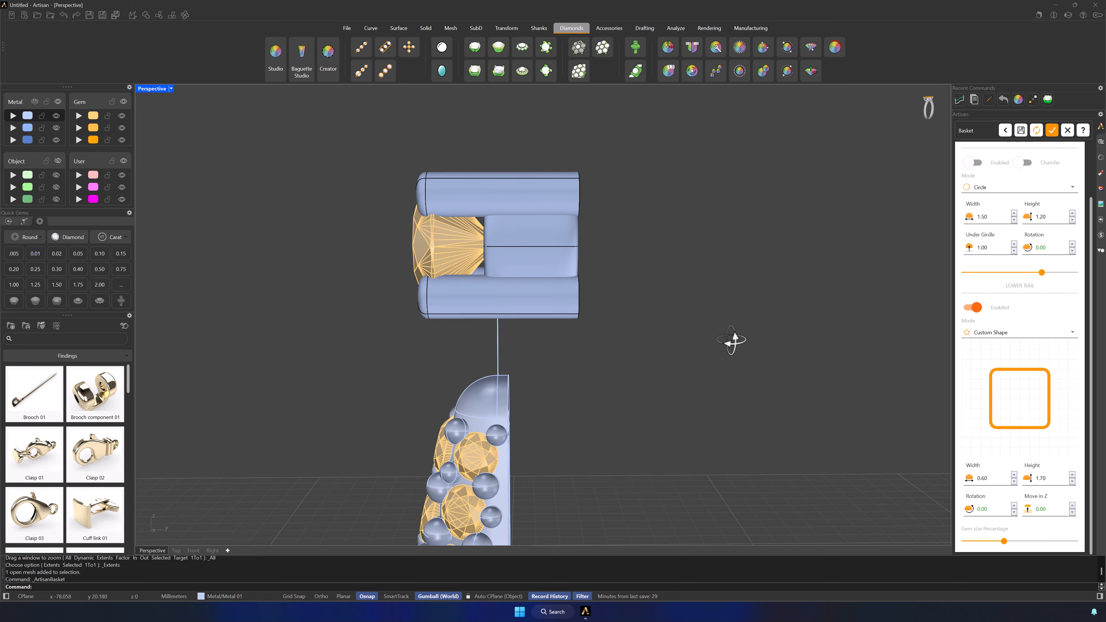
pyautogui.moveTo(732, 340); pyautogui.dragTo(759, 341, button='right')
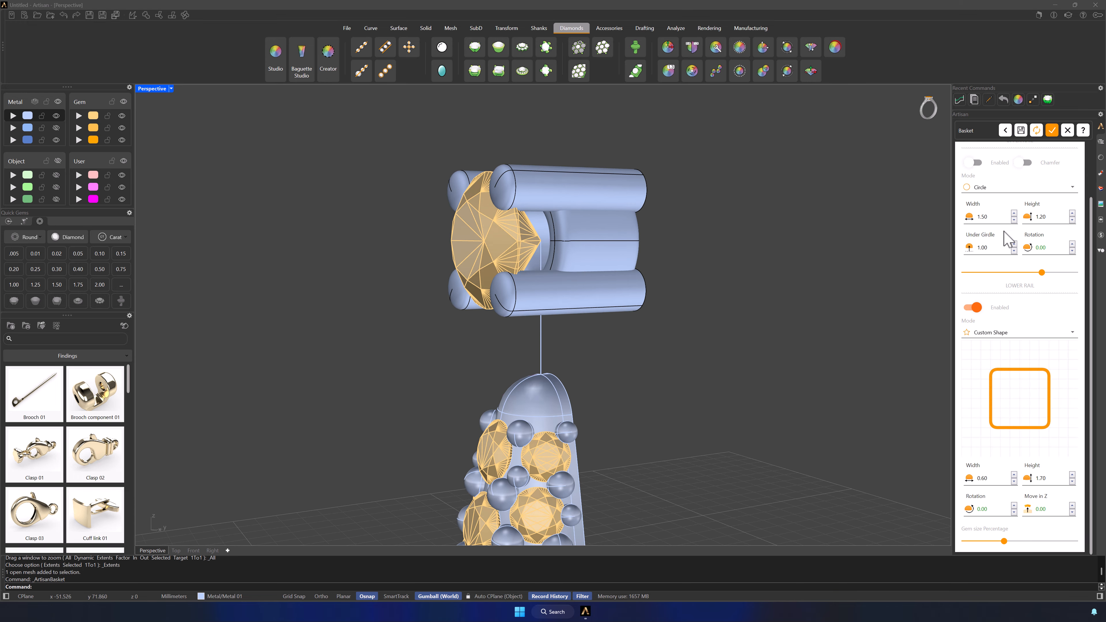
# - Shorten the basket's prongs to a height of 2.30 mm
pyautogui.scroll(3, 1006, 238)
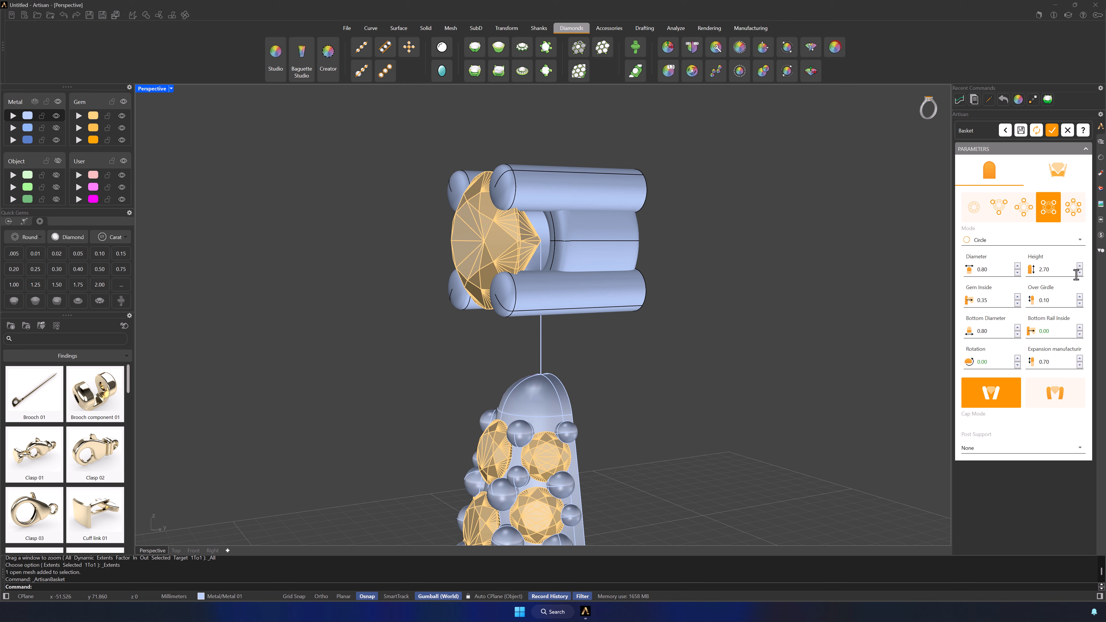
pyautogui.click(1080, 273)
pyautogui.click(1080, 273)
pyautogui.click(1080, 273)
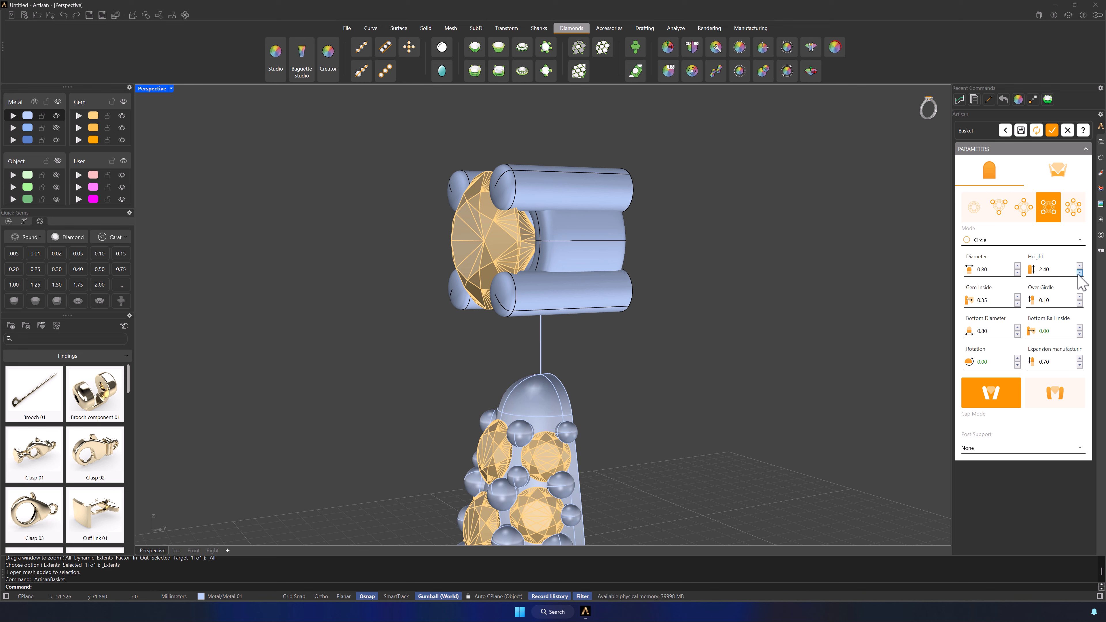
pyautogui.click(1080, 273)
pyautogui.moveTo(778, 278); pyautogui.dragTo(813, 281, button='right')
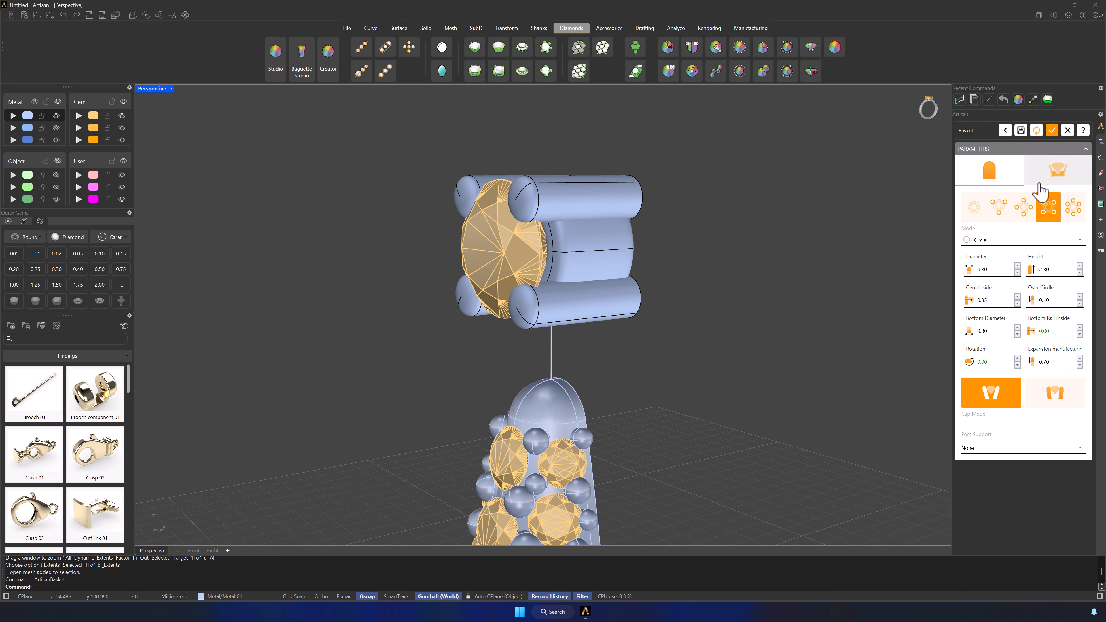
# - Reduce the height of the basket's lower rail to 1.50 mm
pyautogui.click(1050, 171)
pyautogui.scroll(-2, 1045, 436)
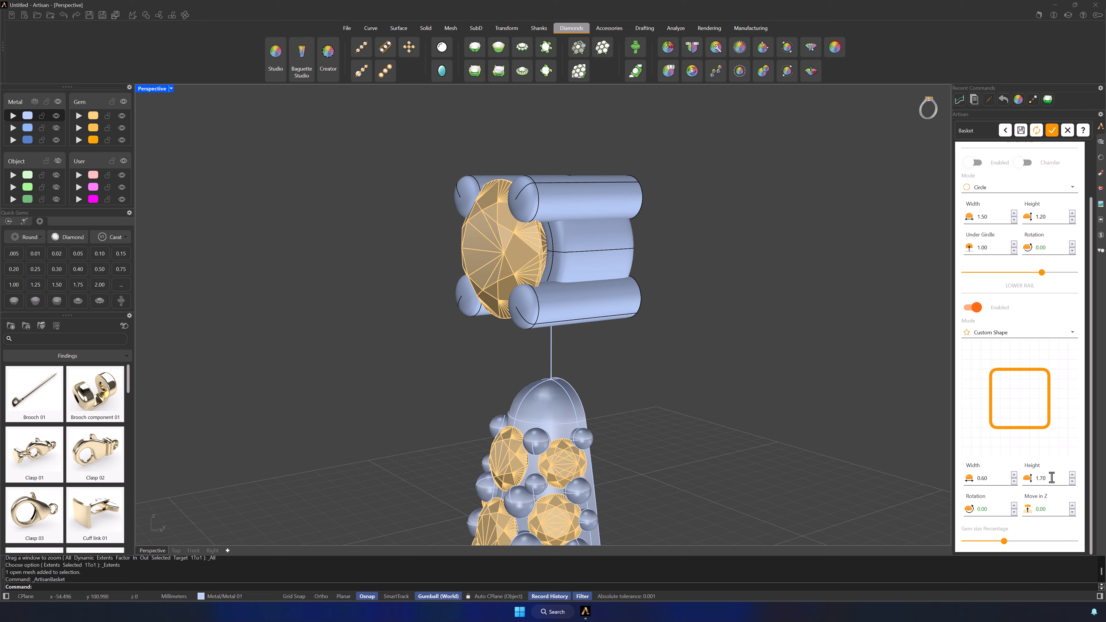
pyautogui.click(1073, 481)
pyautogui.click(1072, 481)
pyautogui.moveTo(791, 356); pyautogui.dragTo(769, 351, button='right')
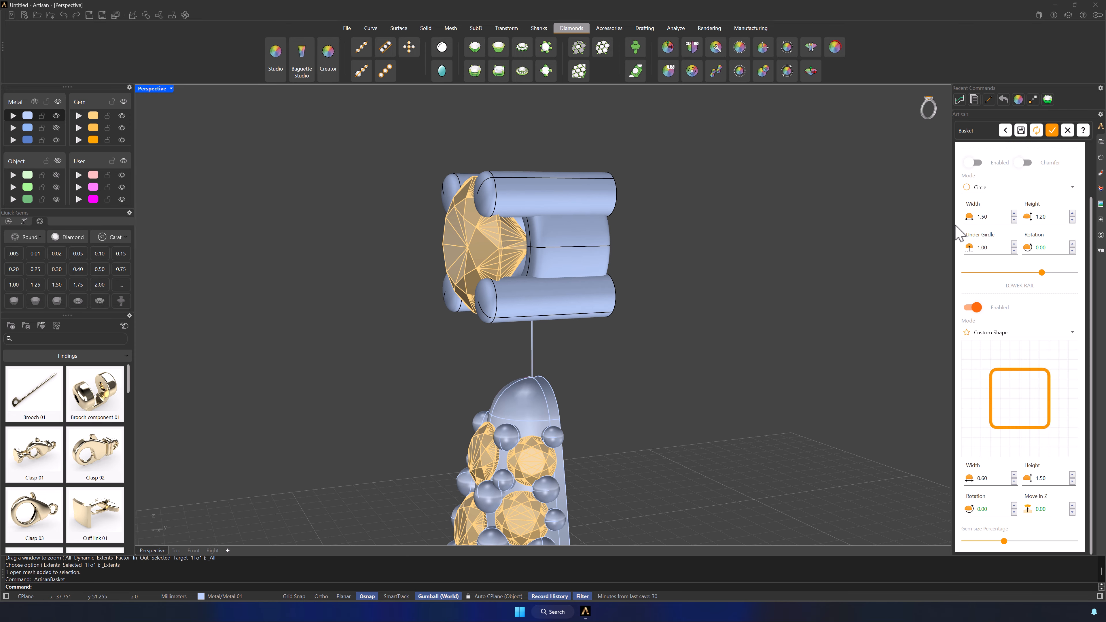
# - Set the height of the basket's prongs to 2.10 mm
pyautogui.scroll(2, 1017, 218)
pyautogui.click(989, 171)
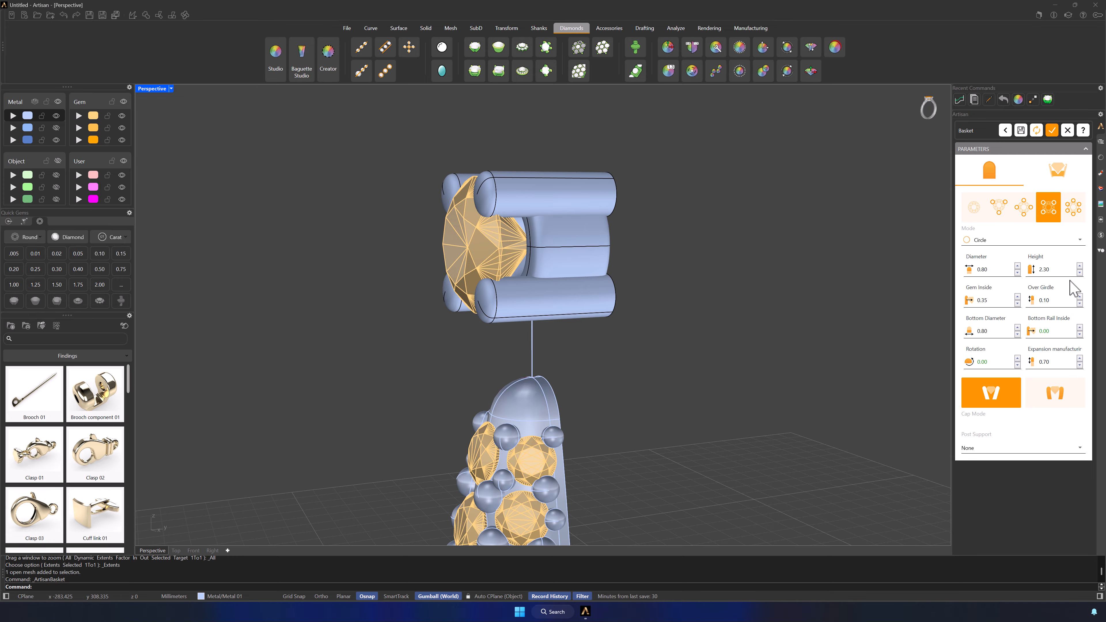
pyautogui.click(1081, 273)
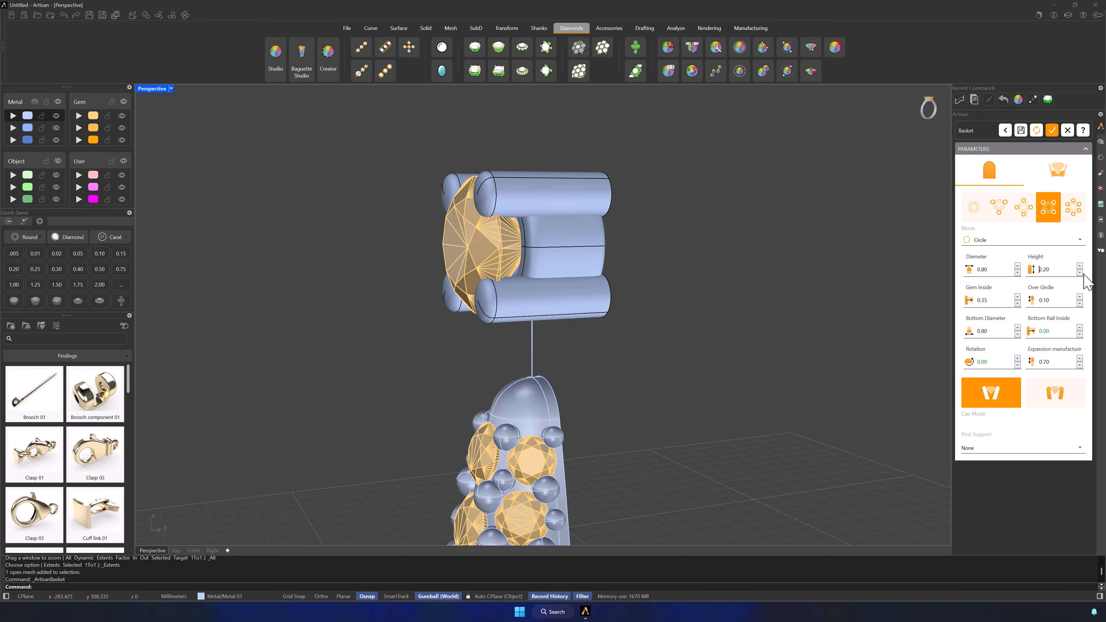
pyautogui.click(1080, 273)
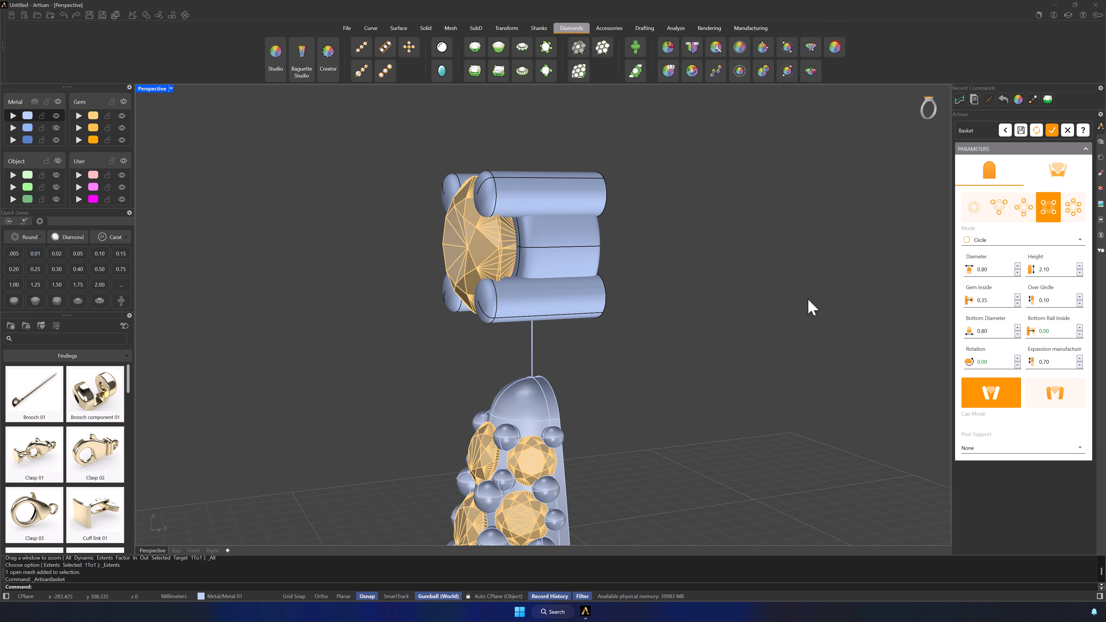
pyautogui.moveTo(808, 307); pyautogui.dragTo(716, 333, button='right')
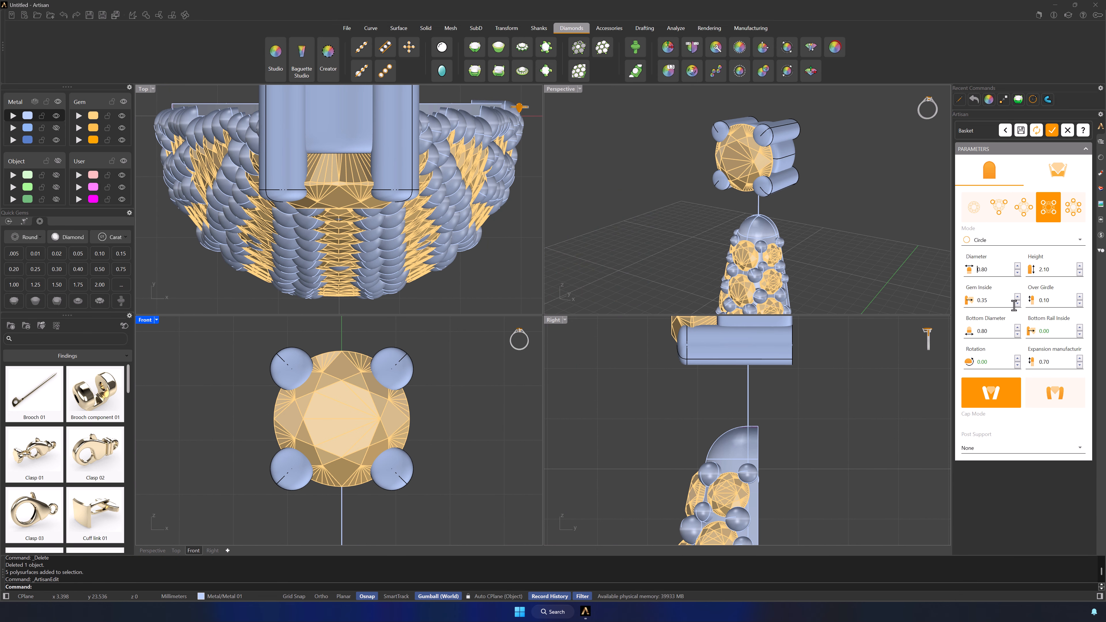
# - Set the prongs' Gem Inside to 0.10 mm and raise the lower rail's gem size percentage until the prongs run parallel, finishing the basket
pyautogui.click(1017, 304)
pyautogui.click(1017, 304)
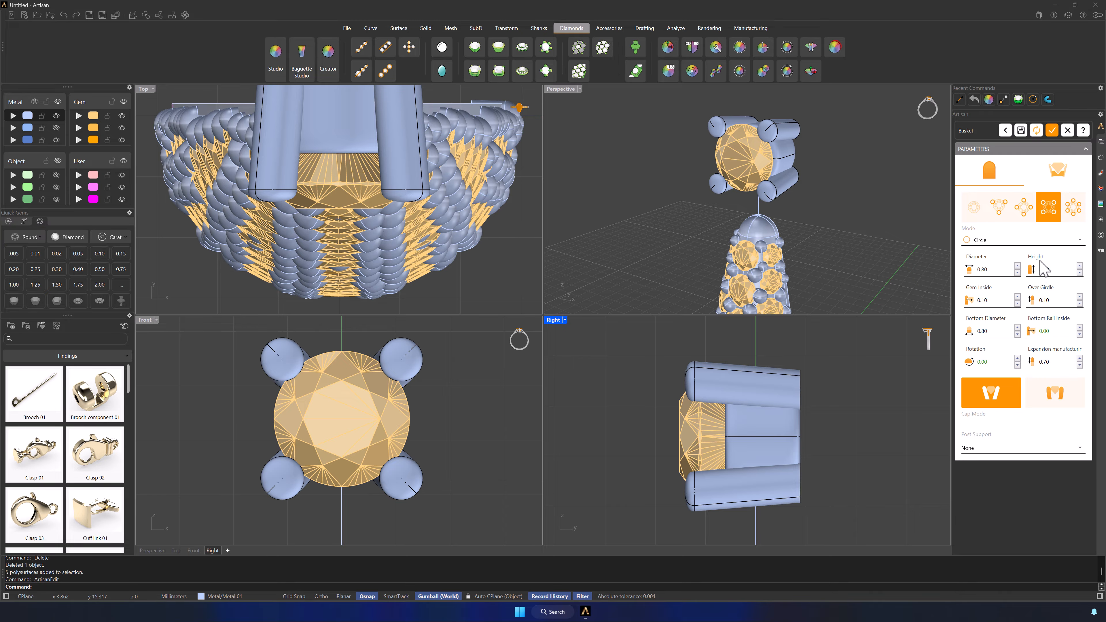
pyautogui.click(1059, 173)
pyautogui.scroll(-2, 1055, 401)
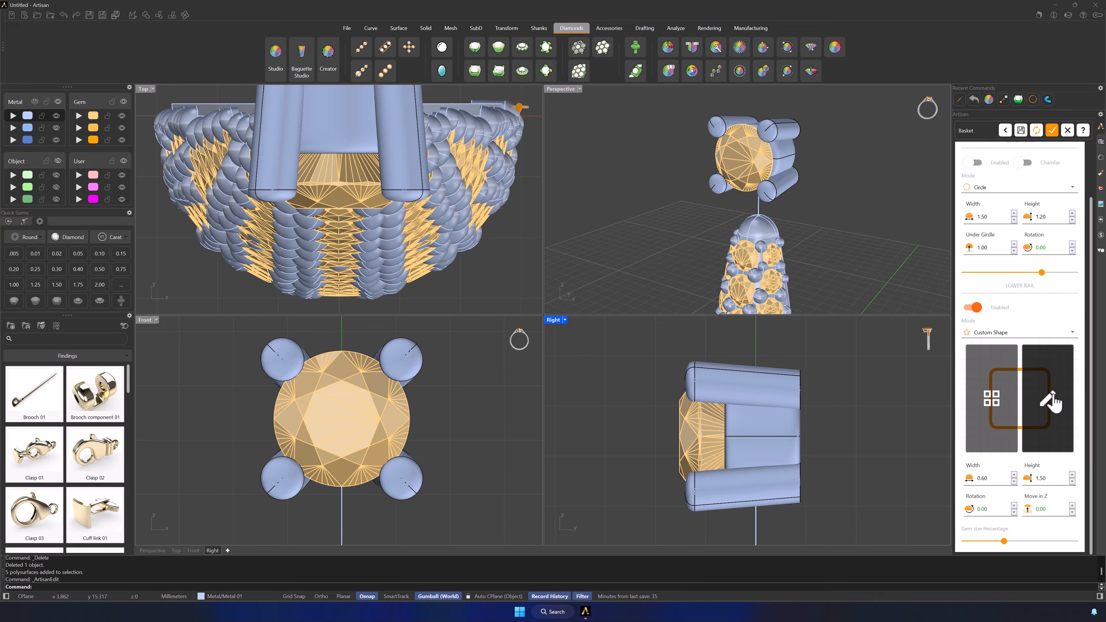
pyautogui.moveTo(1010, 550); pyautogui.dragTo(1014, 545)
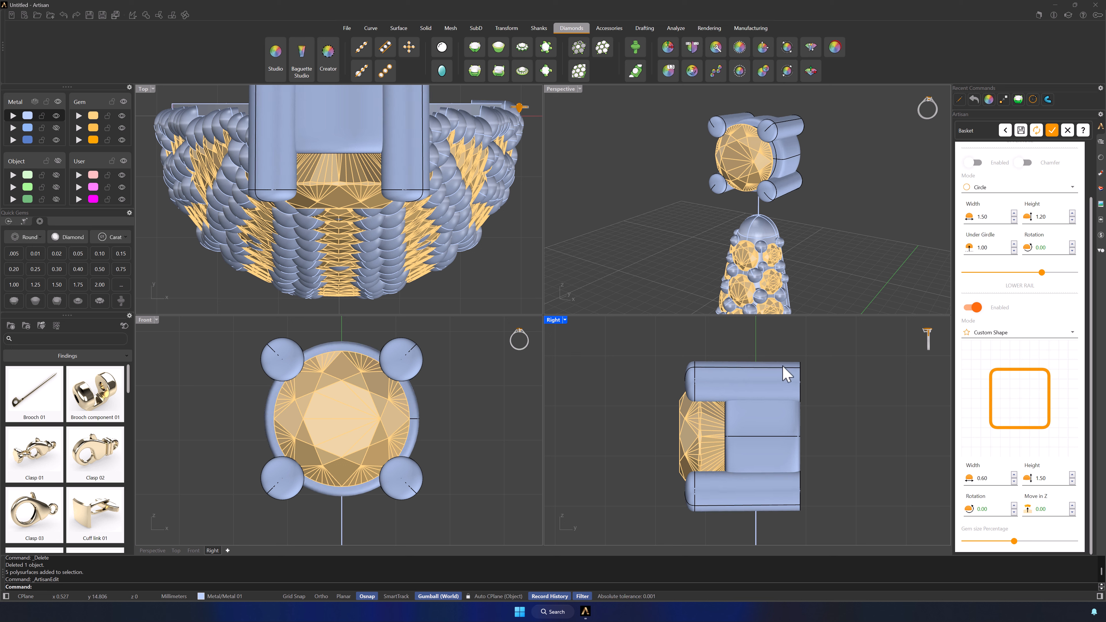
pyautogui.scroll(-3, 473, 215)
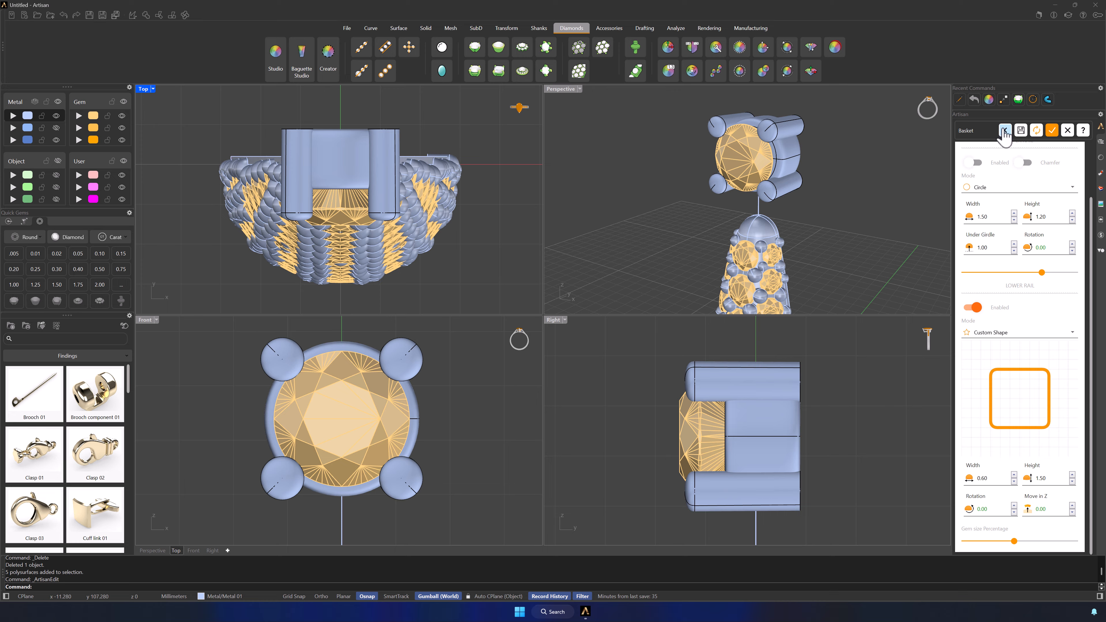
pyautogui.click(1052, 131)
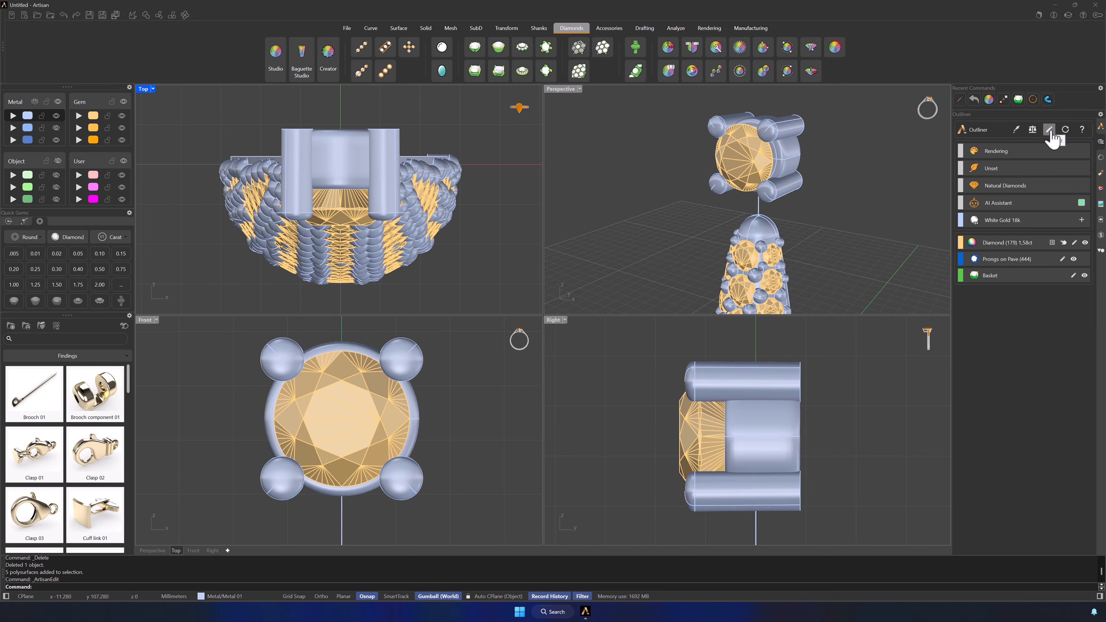
# - Draw a circle about 1.45 mm in diameter in the Right view, centred on the line between the basket and the teardrop's tip
pyautogui.scroll(-4, 462, 420)
pyautogui.moveTo(483, 458); pyautogui.dragTo(472, 442, button='right')
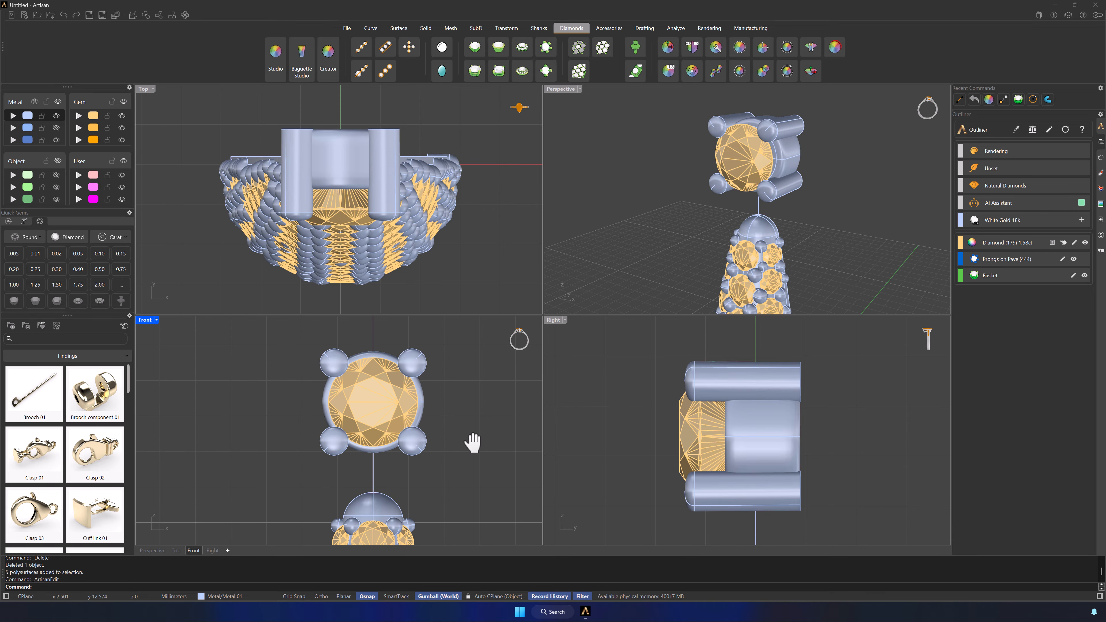
pyautogui.scroll(-4, 718, 478)
pyautogui.moveTo(762, 497); pyautogui.dragTo(792, 460, button='right')
pyautogui.scroll(2, 748, 439)
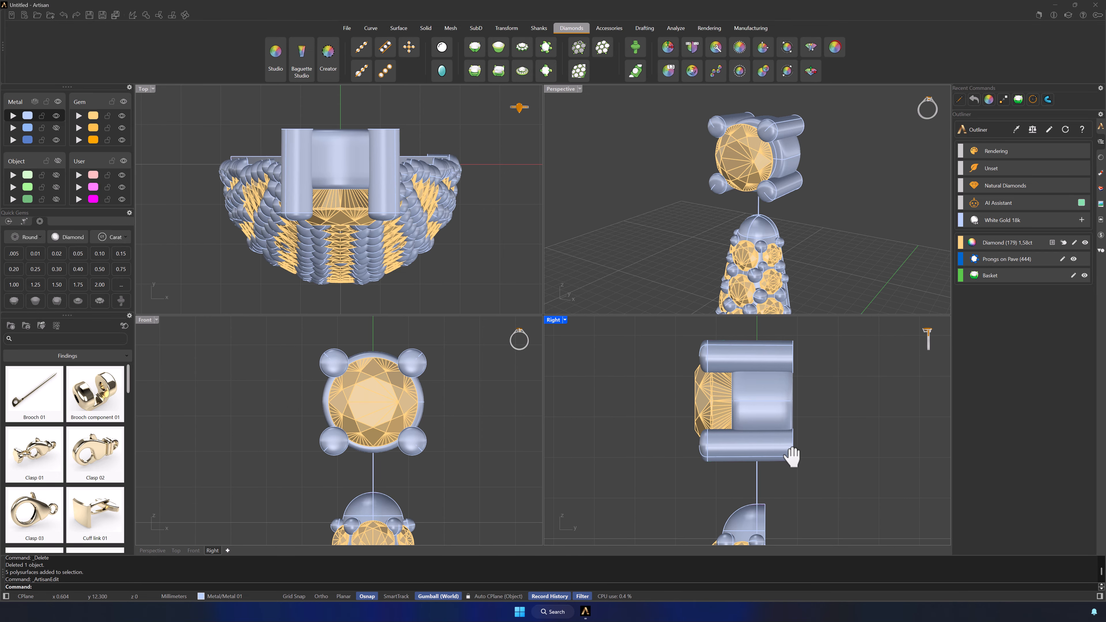
pyautogui.click(371, 28)
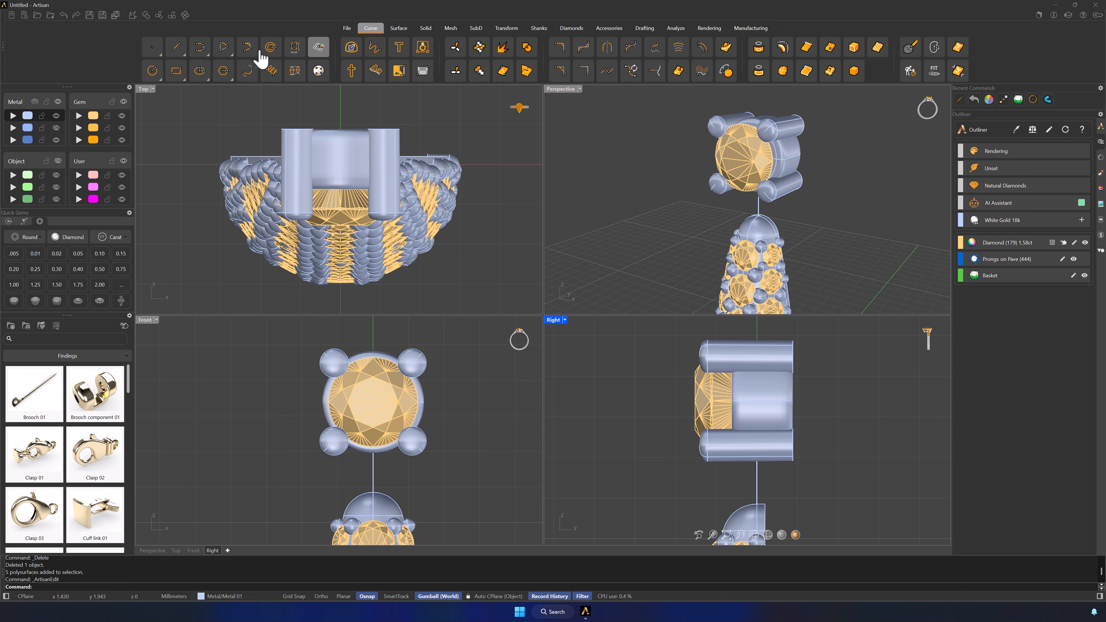
pyautogui.click(152, 70)
pyautogui.click(758, 480)
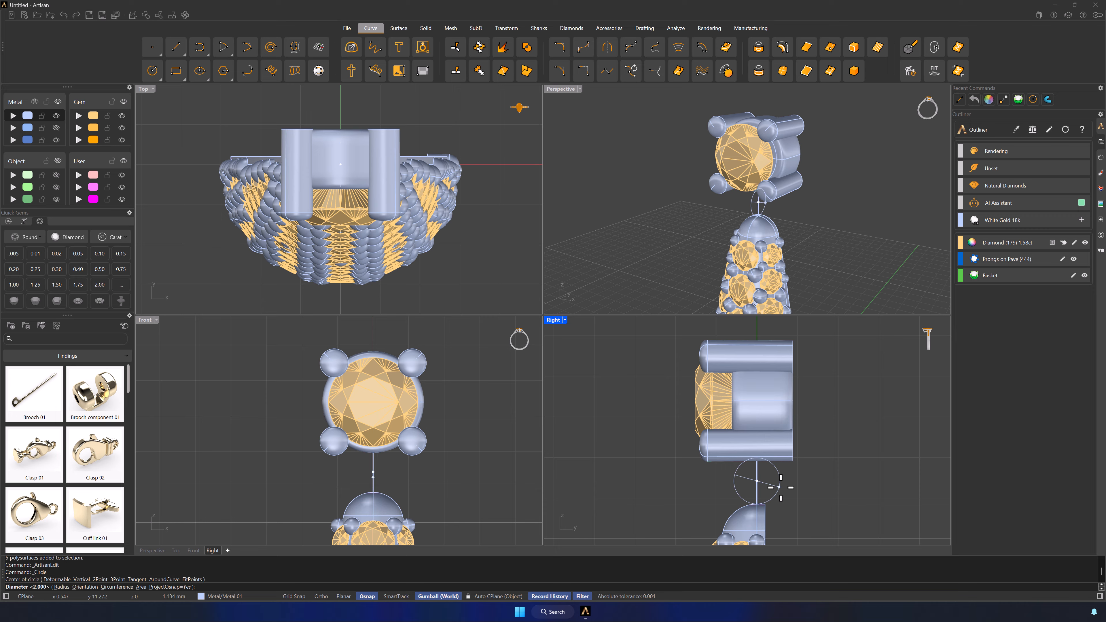
pyautogui.press('F8')
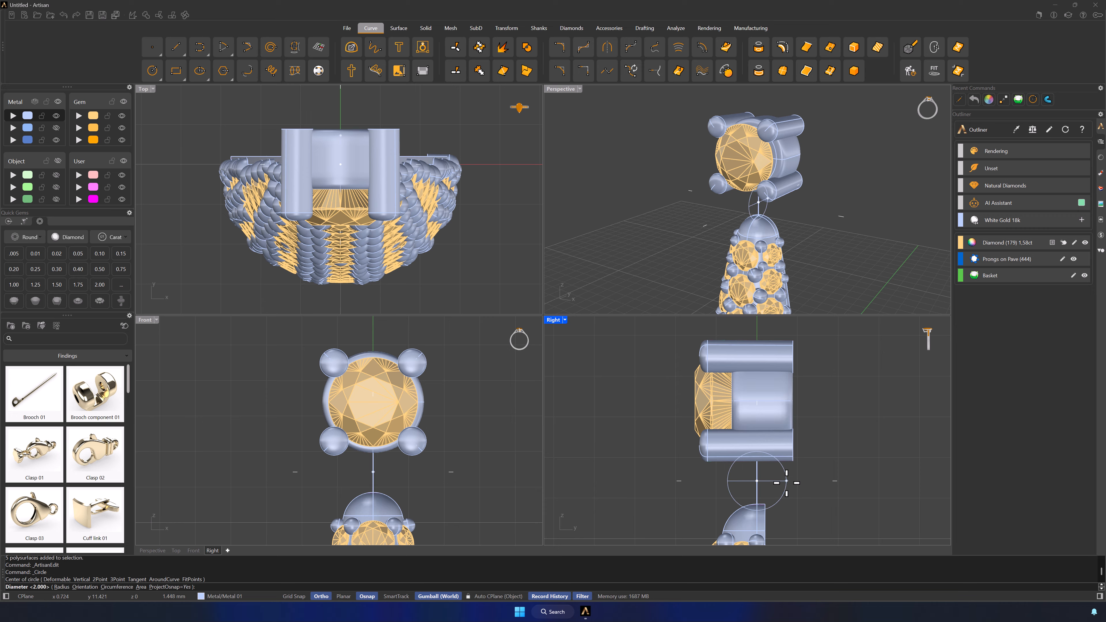
pyautogui.keyDown('shift'); pyautogui.click(787, 481); pyautogui.keyUp('shift')
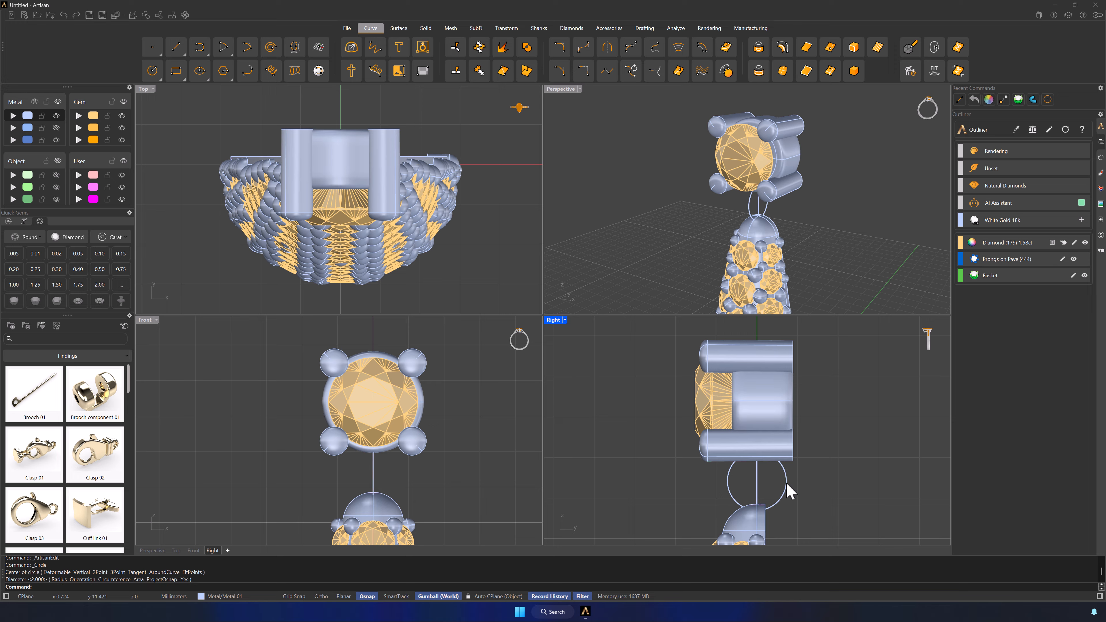
# - Pipe the connecting circle into a closed ring with a radius of 0.25 mm
pyautogui.click(786, 480)
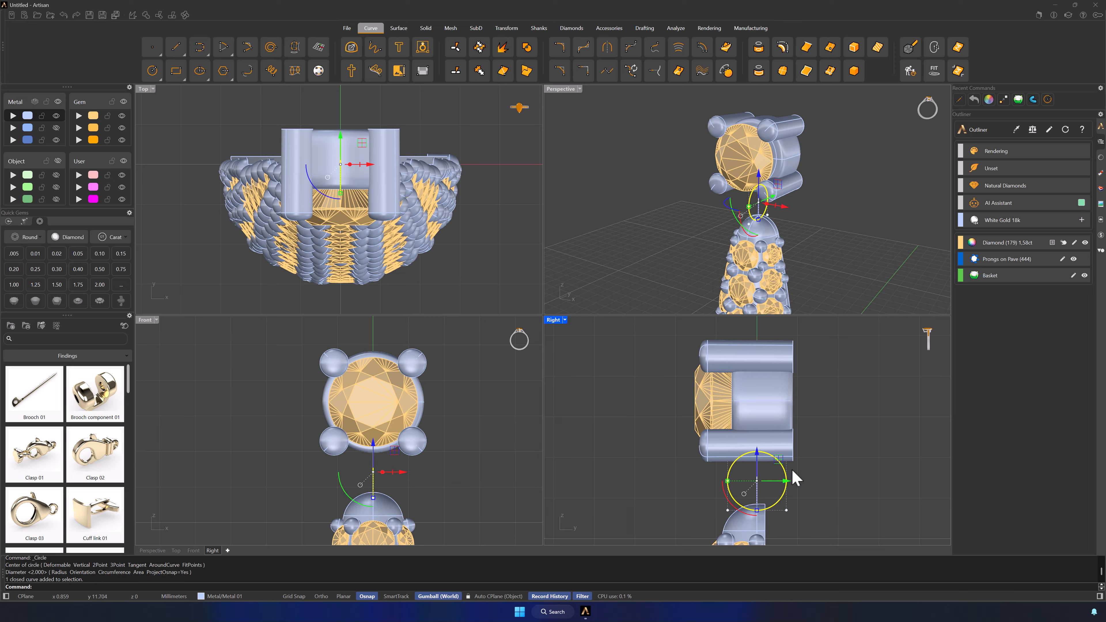
pyautogui.click(425, 28)
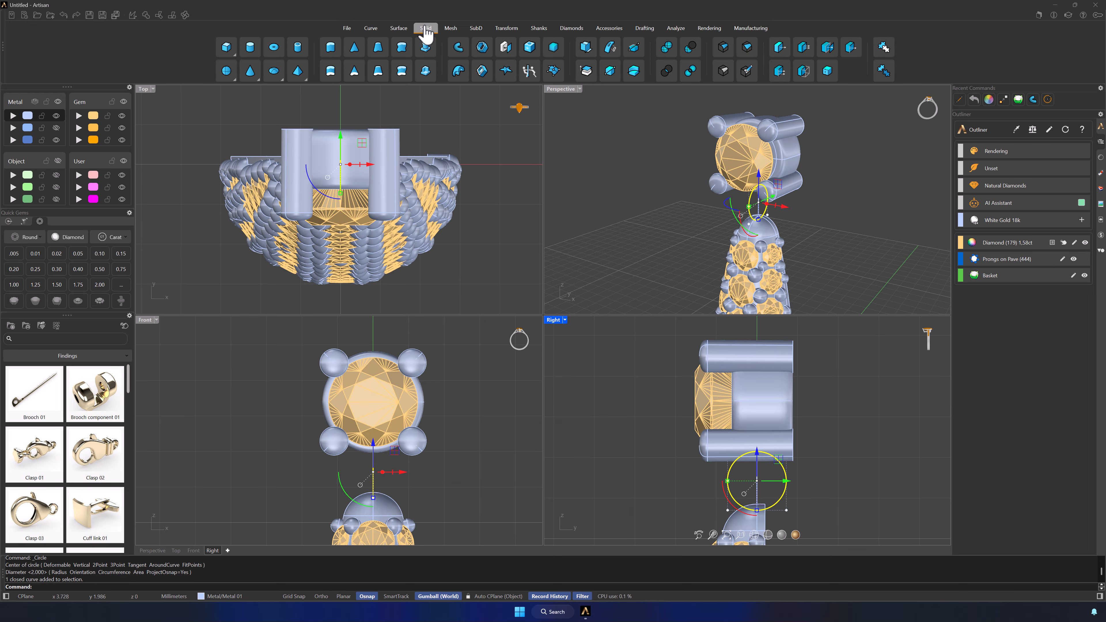
pyautogui.click(459, 46)
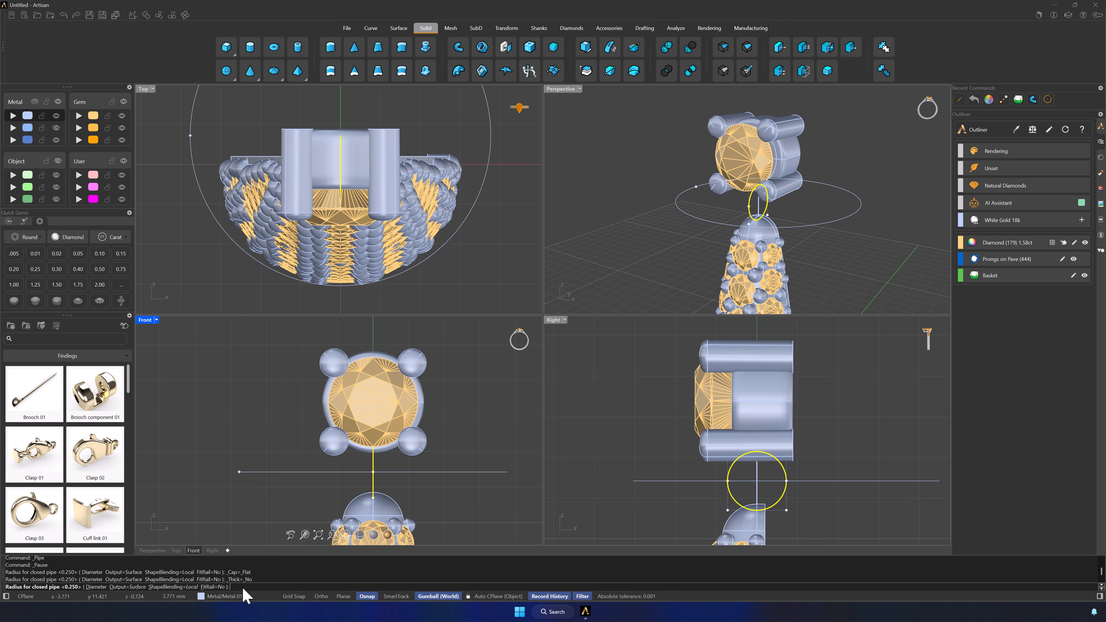
pyautogui.write('0.25')
pyautogui.press('Return')
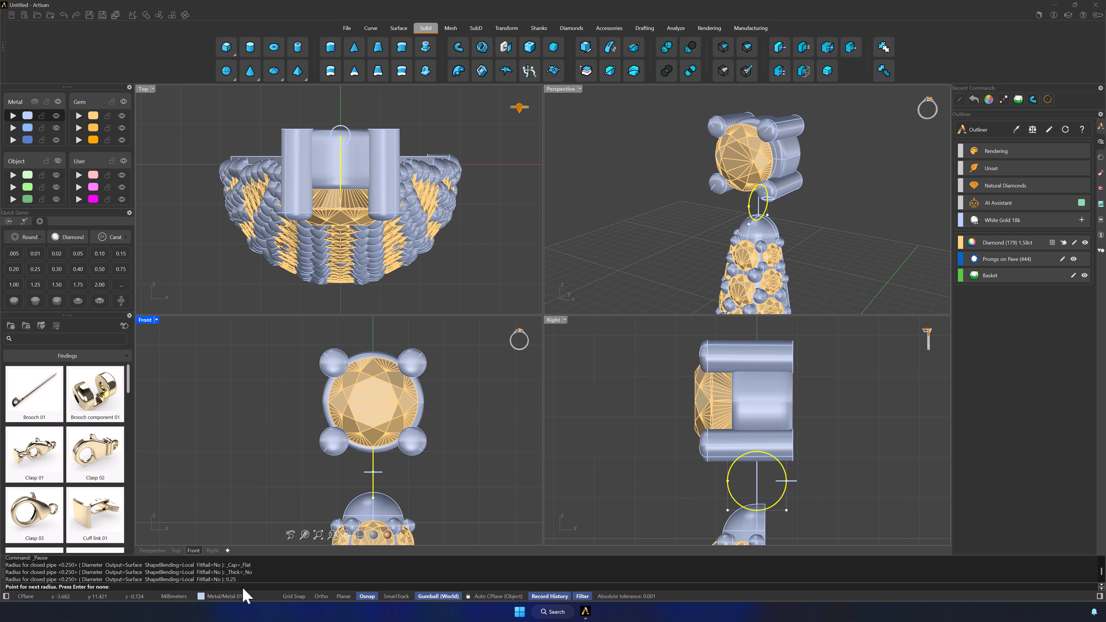
pyautogui.press('Return')
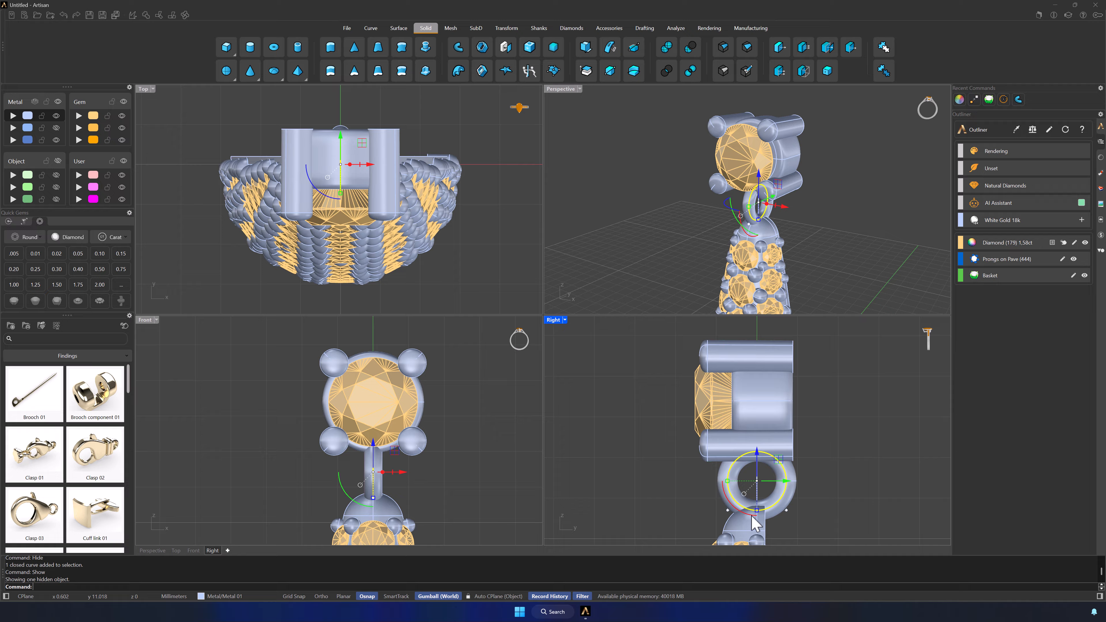
# - Enable history updating and scale the ring's base circle down slightly and uniformly so the pipe shrinks with it
pyautogui.click(542, 596)
pyautogui.click(572, 574)
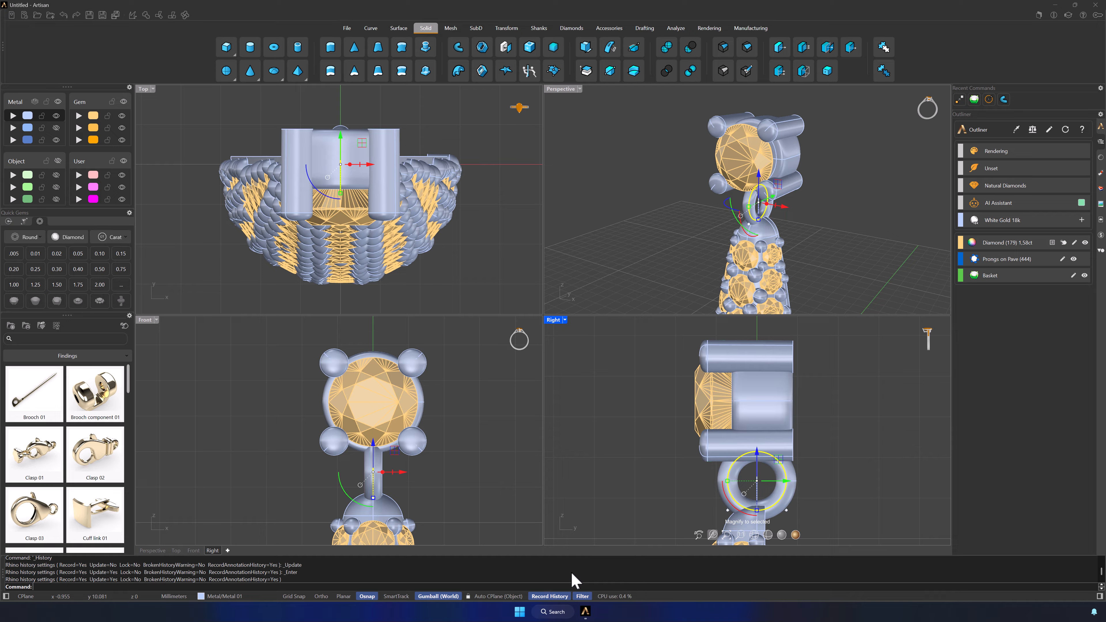
pyautogui.keyDown('shift'); pyautogui.moveTo(727, 481); pyautogui.dragTo(731, 481); pyautogui.keyUp('shift')
pyautogui.click(798, 482)
# - Make a copy of the piped ring rotated 90° about the vertical axis
pyautogui.click(791, 484)
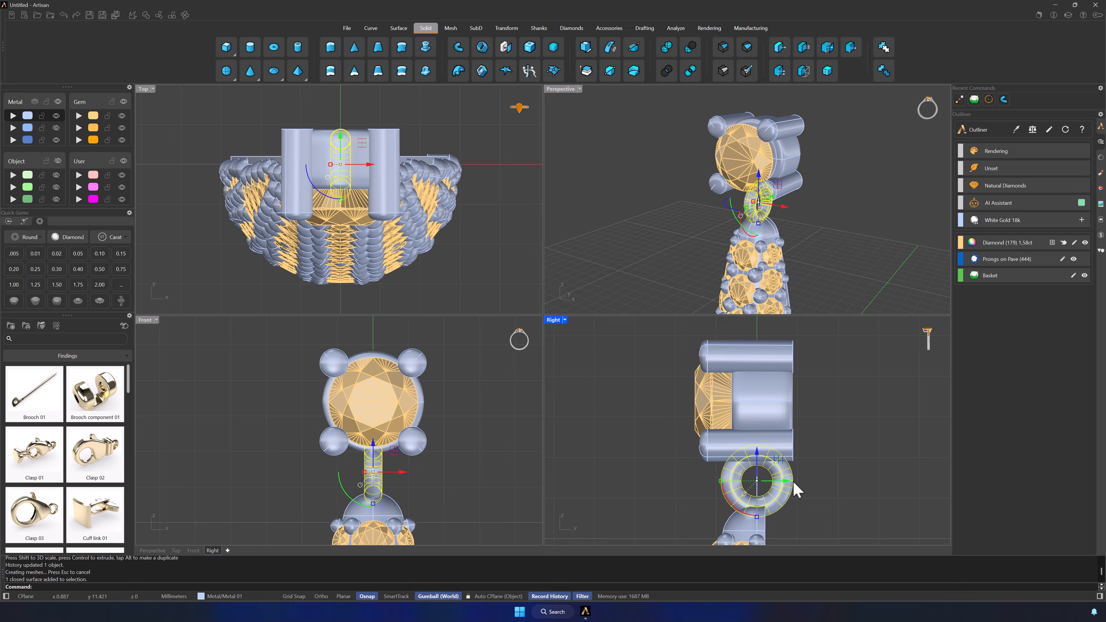
pyautogui.click(327, 197)
pyautogui.moveTo(327, 198); pyautogui.dragTo(371, 200)
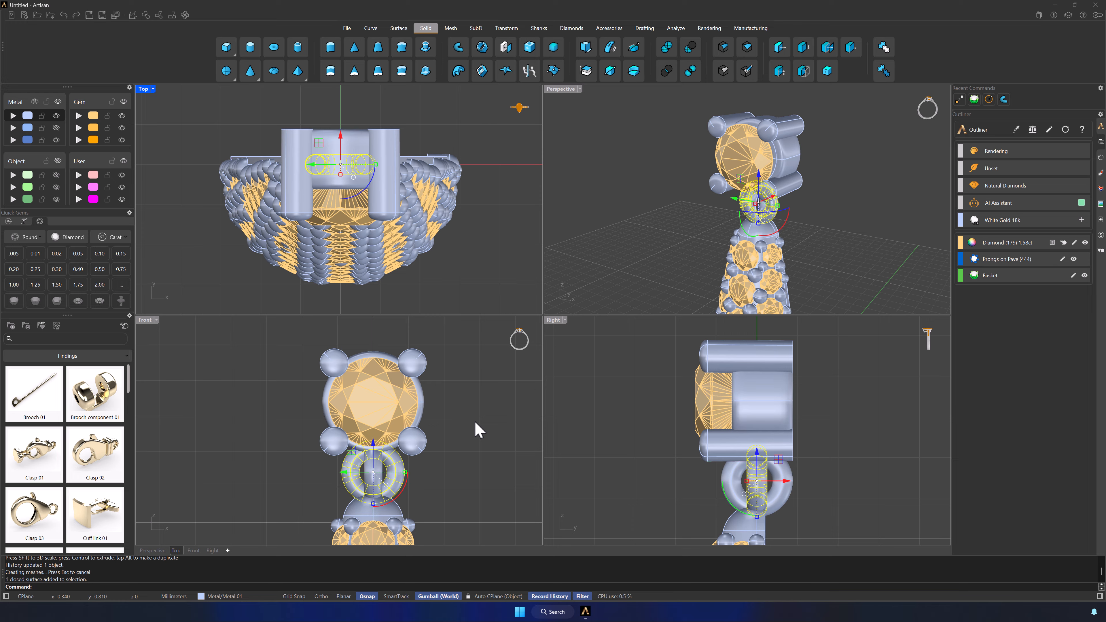
# - Lower the rotated ring copy to link the first ring with the teardrop's tip, and shift both rings slightly towards the piece's front
pyautogui.moveTo(377, 441); pyautogui.dragTo(373, 456)
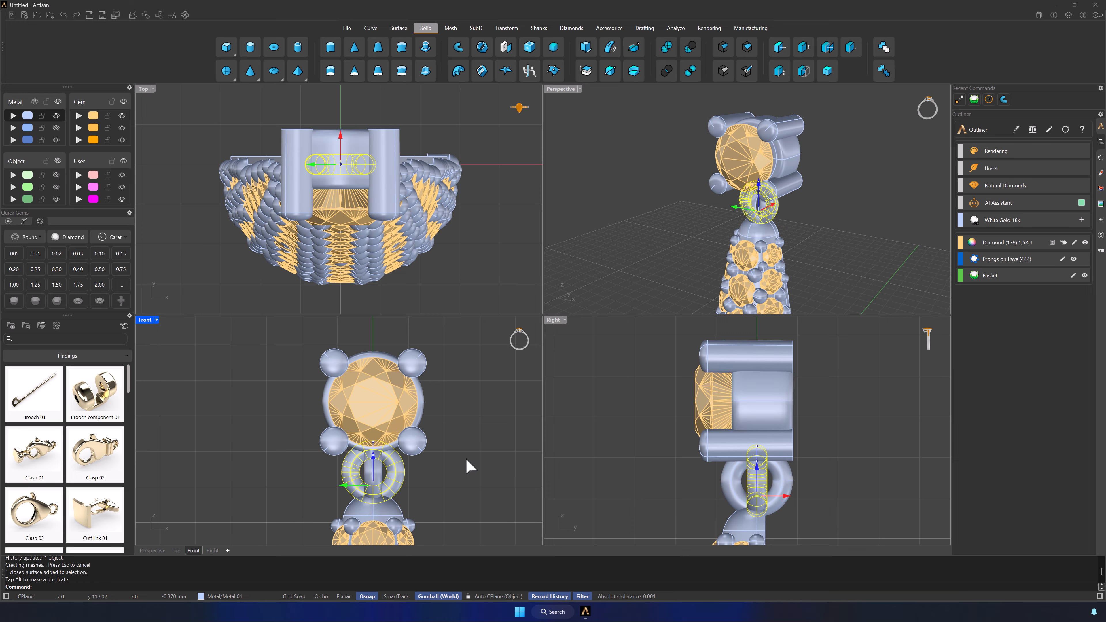
pyautogui.click(841, 480)
pyautogui.click(763, 488)
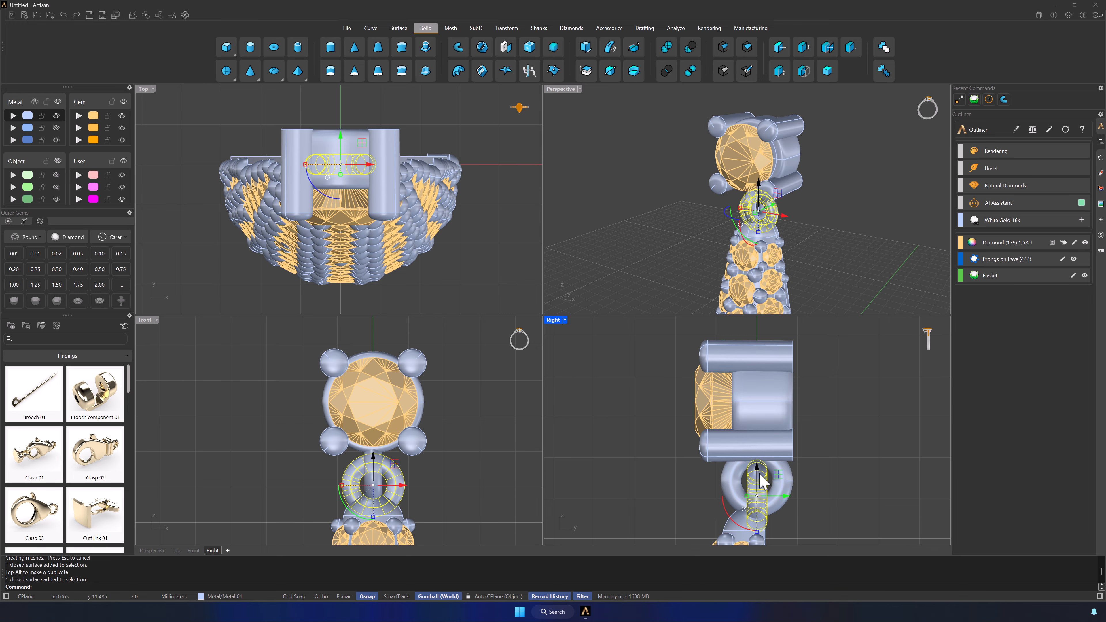
pyautogui.moveTo(758, 475); pyautogui.dragTo(757, 478)
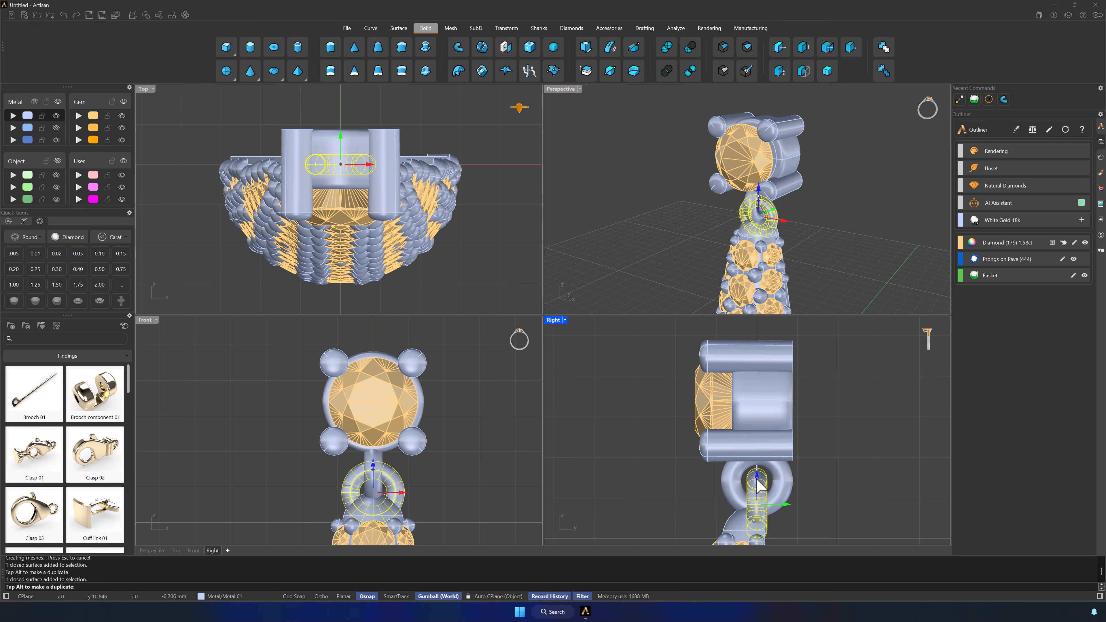
pyautogui.click(840, 492)
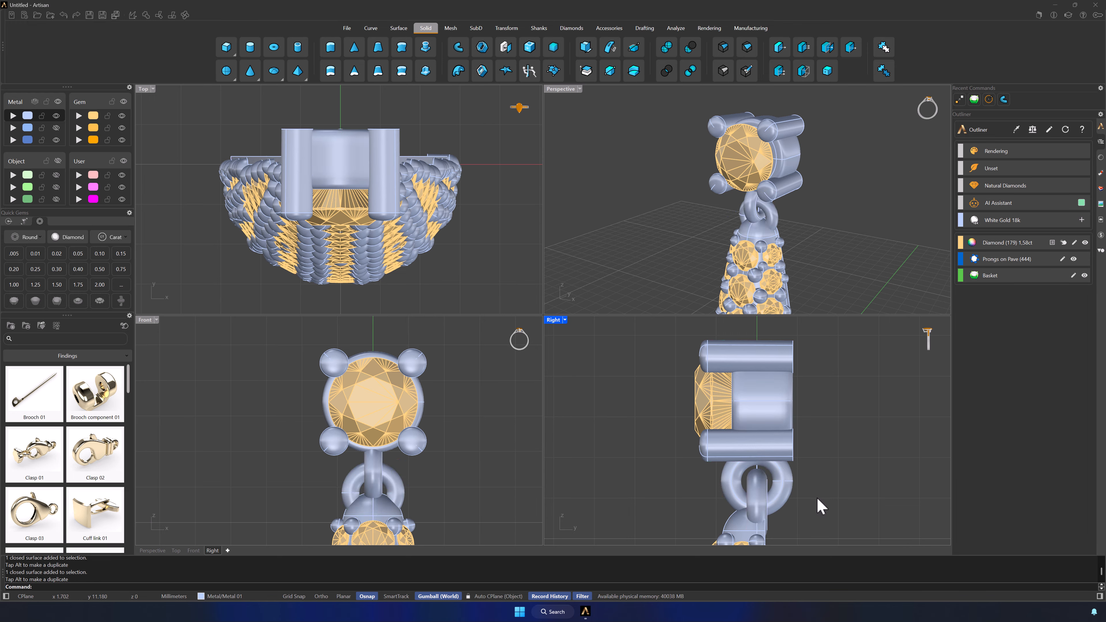
pyautogui.click(762, 507)
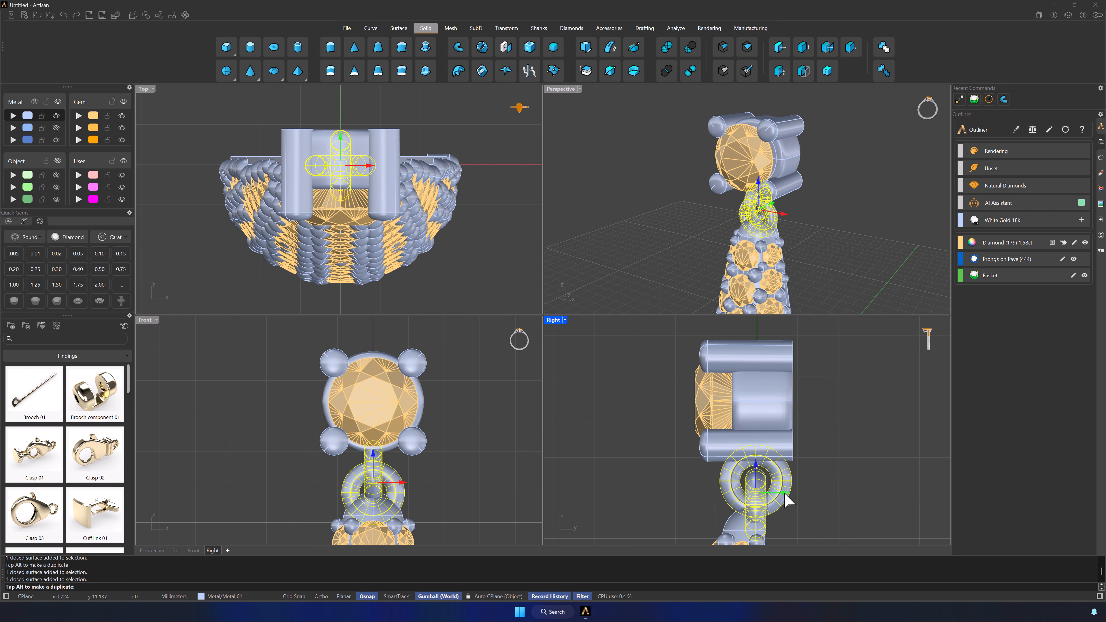
pyautogui.click(607, 384)
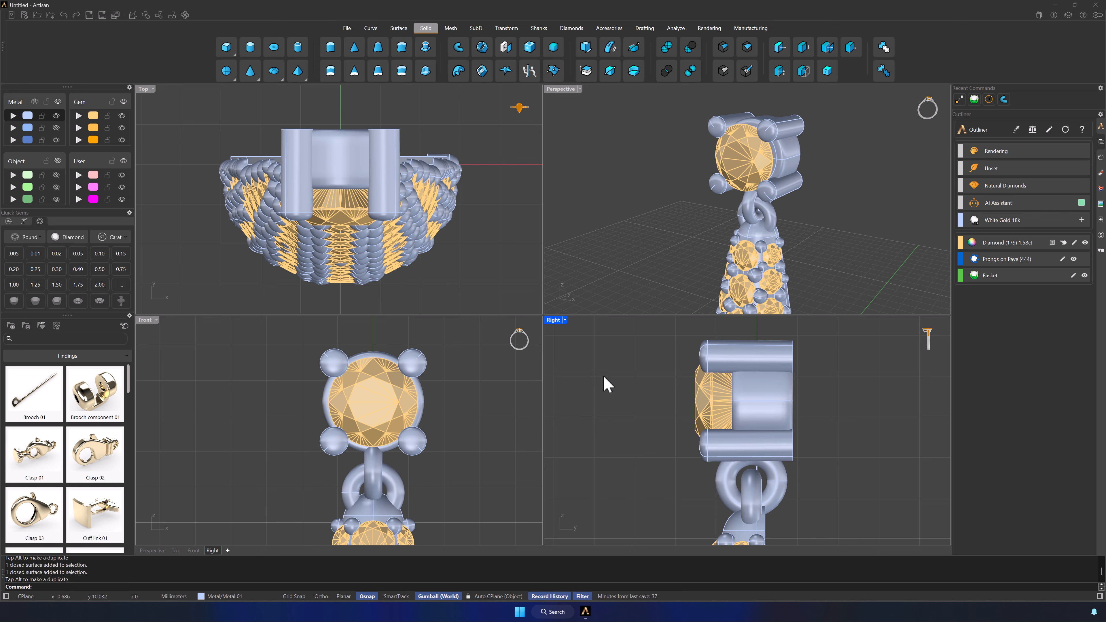
# - Set the Right view to Ghosted display and raise the upper ring slightly further into the basket's lower edge
pyautogui.click(565, 320)
pyautogui.click(585, 312)
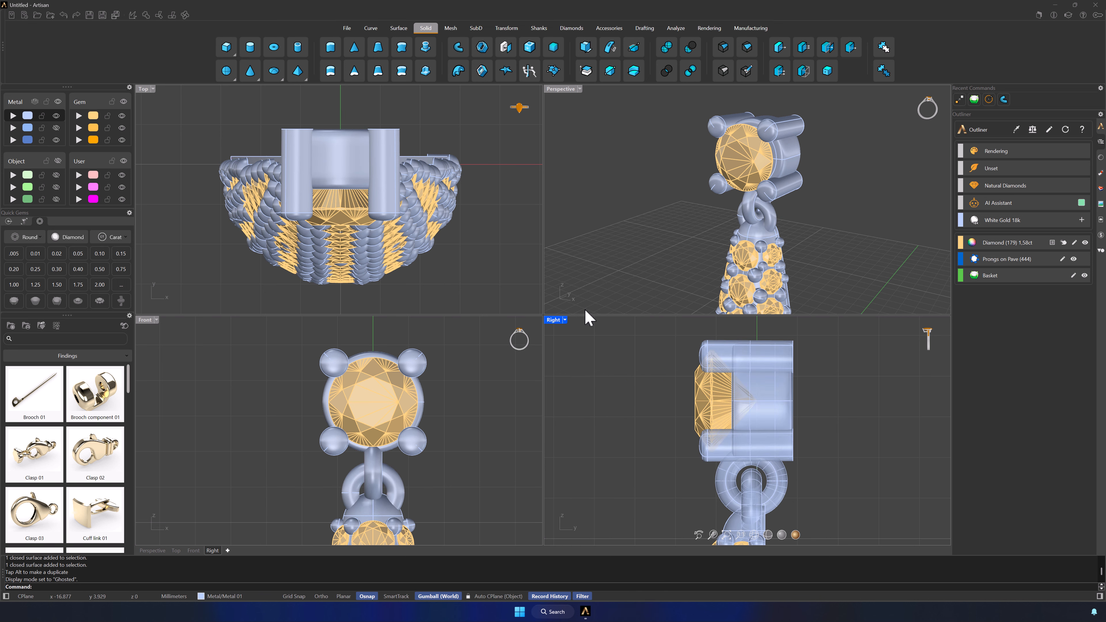
pyautogui.doubleClick(553, 320)
pyautogui.click(588, 486)
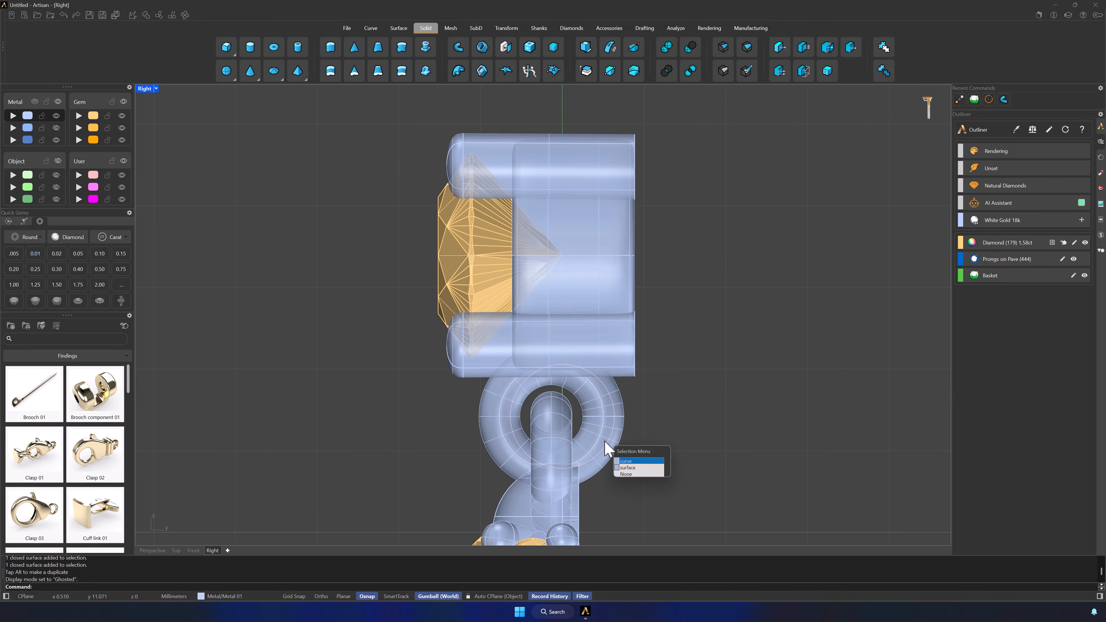
pyautogui.click(627, 455)
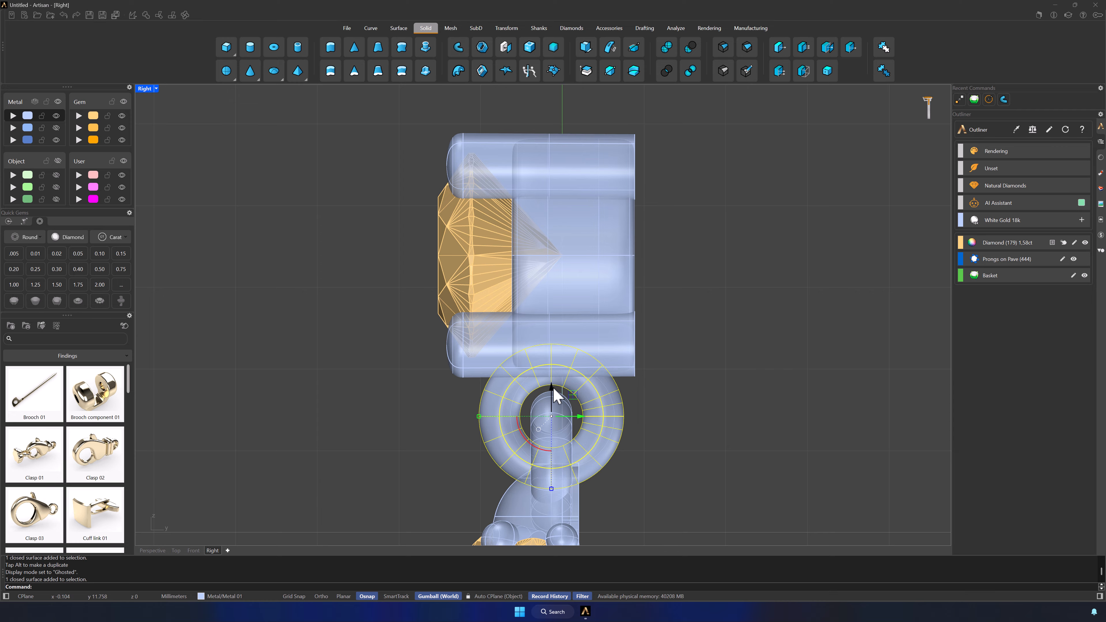
pyautogui.moveTo(552, 387); pyautogui.dragTo(551, 374)
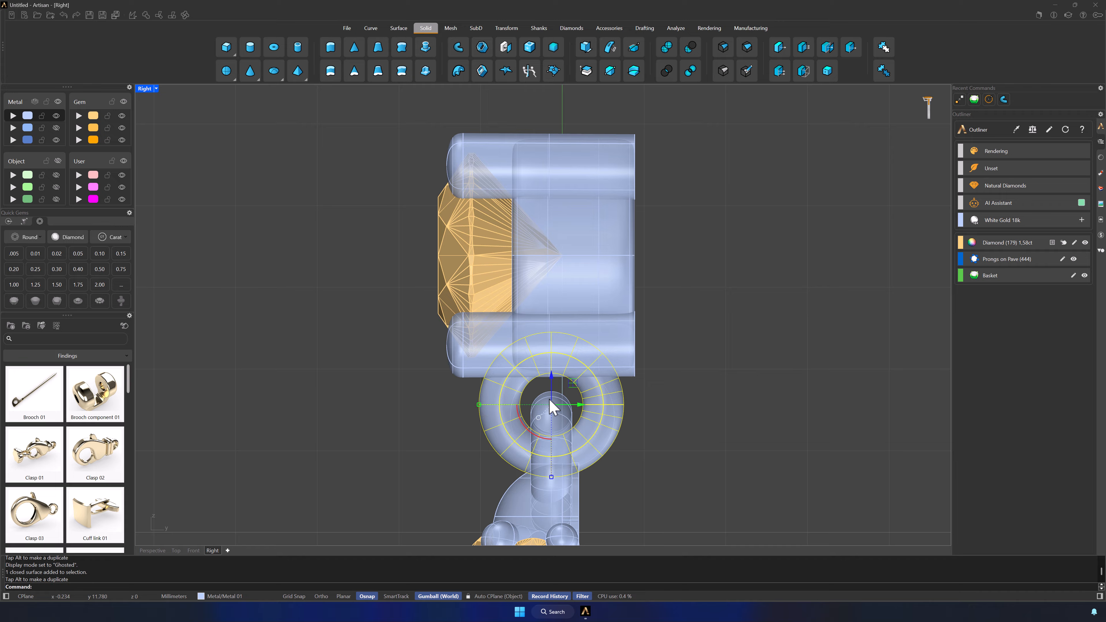
pyautogui.click(657, 468)
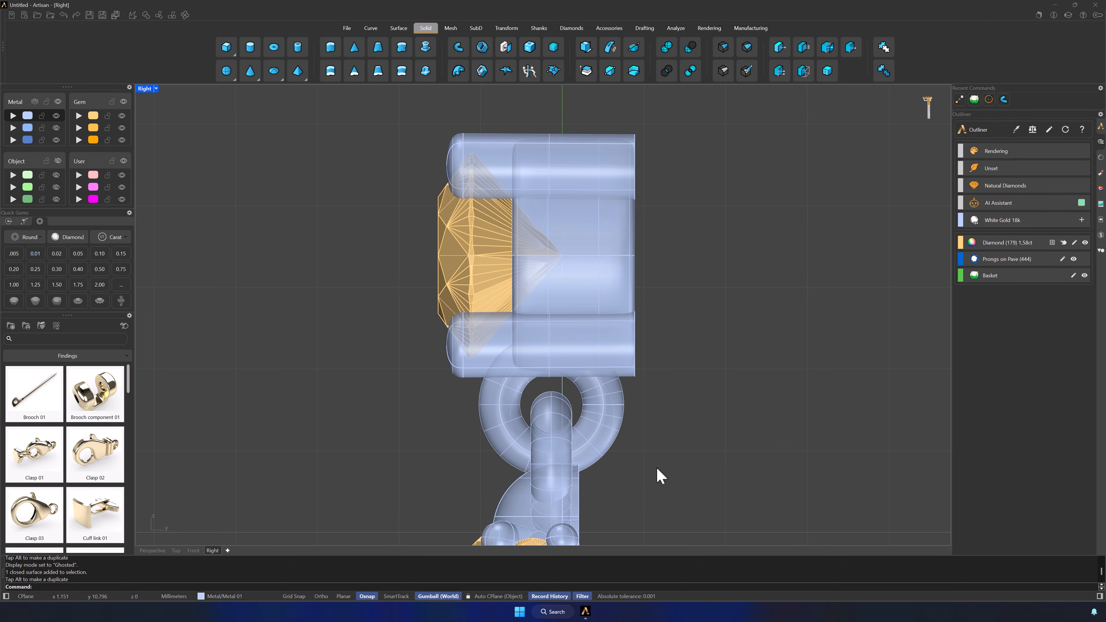
pyautogui.doubleClick(142, 90)
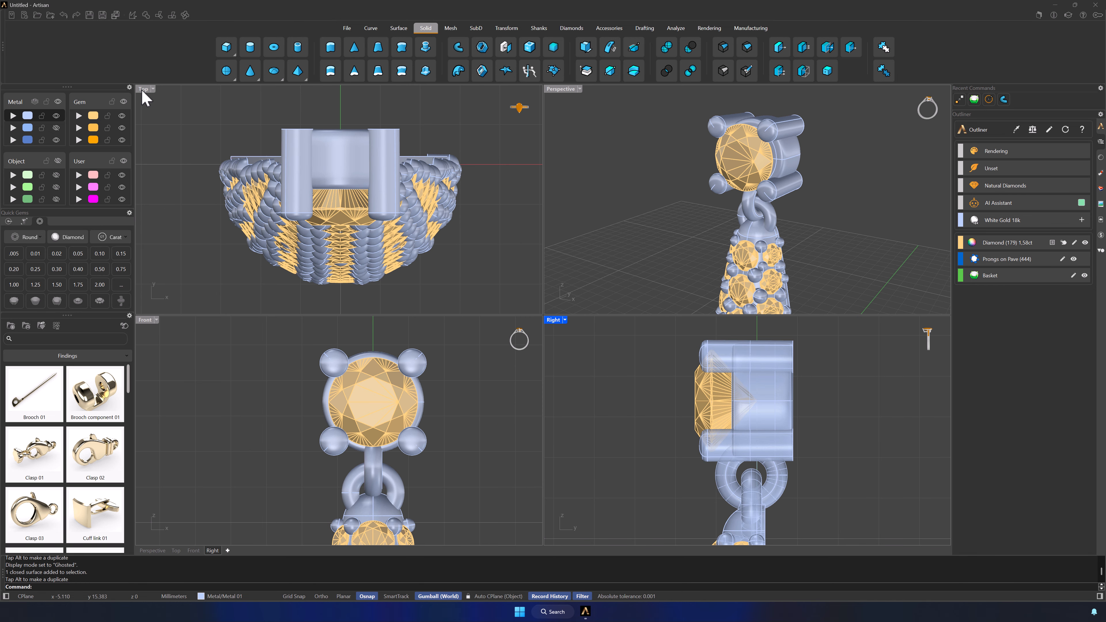
# - Raise both interlocking rings together slightly in the Front view
pyautogui.scroll(3, 390, 506)
pyautogui.click(369, 451)
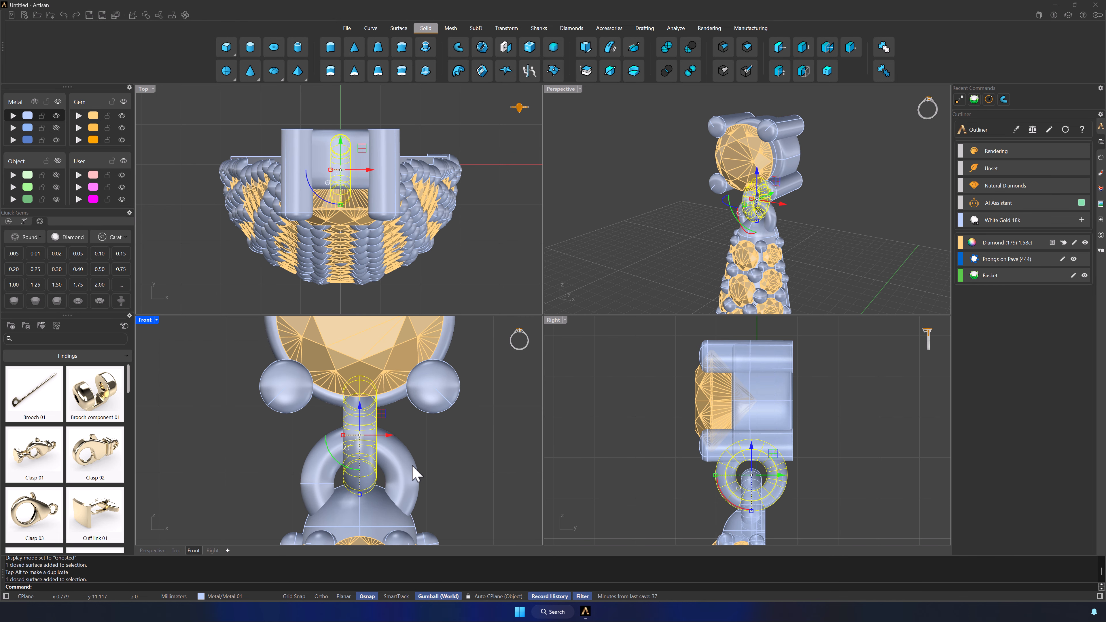
pyautogui.keyDown('shift'); pyautogui.click(407, 473); pyautogui.keyUp('shift')
pyautogui.moveTo(361, 435); pyautogui.dragTo(365, 425)
pyautogui.click(460, 473)
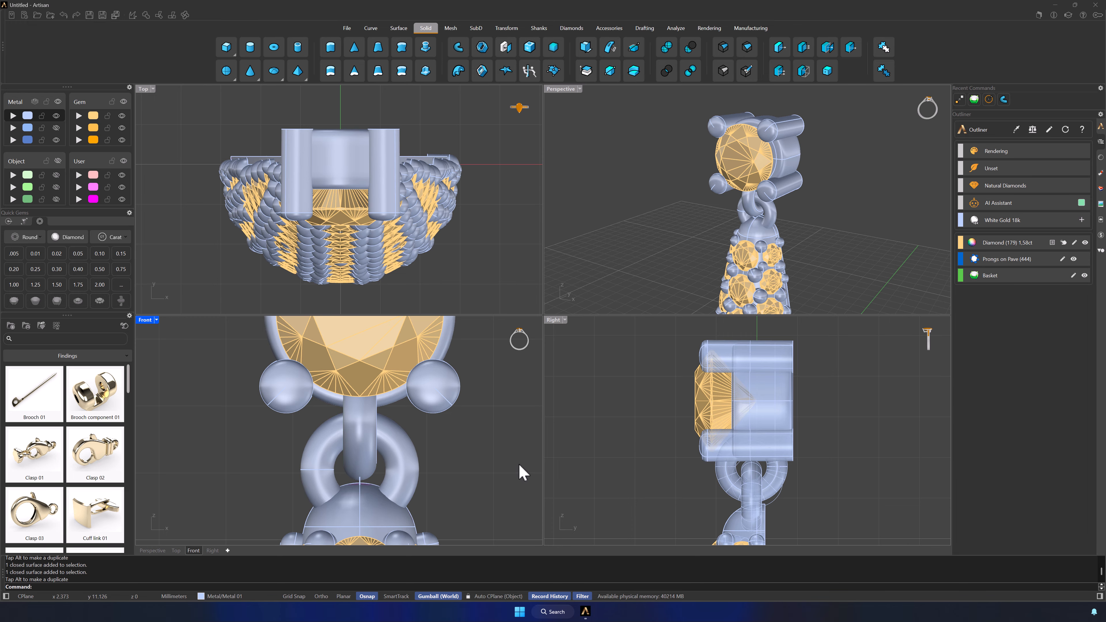
# - Raise the basket together with its diamond slightly above the rings and return the Right view to Shaded display
pyautogui.click(774, 388)
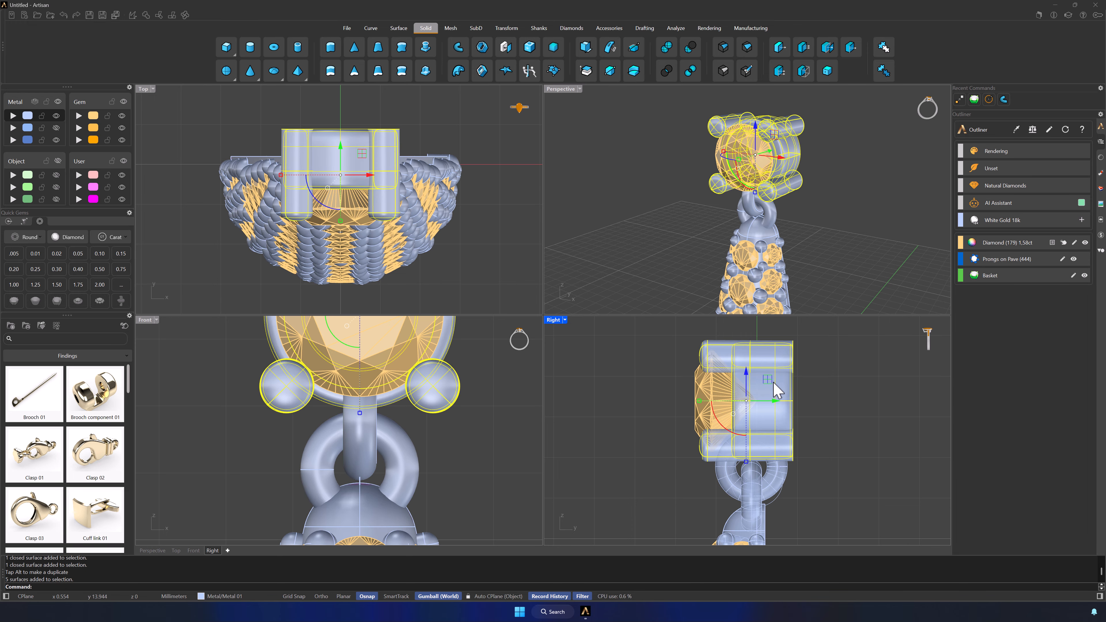
pyautogui.keyDown('shift'); pyautogui.click(695, 387); pyautogui.keyUp('shift')
pyautogui.scroll(3, 815, 460)
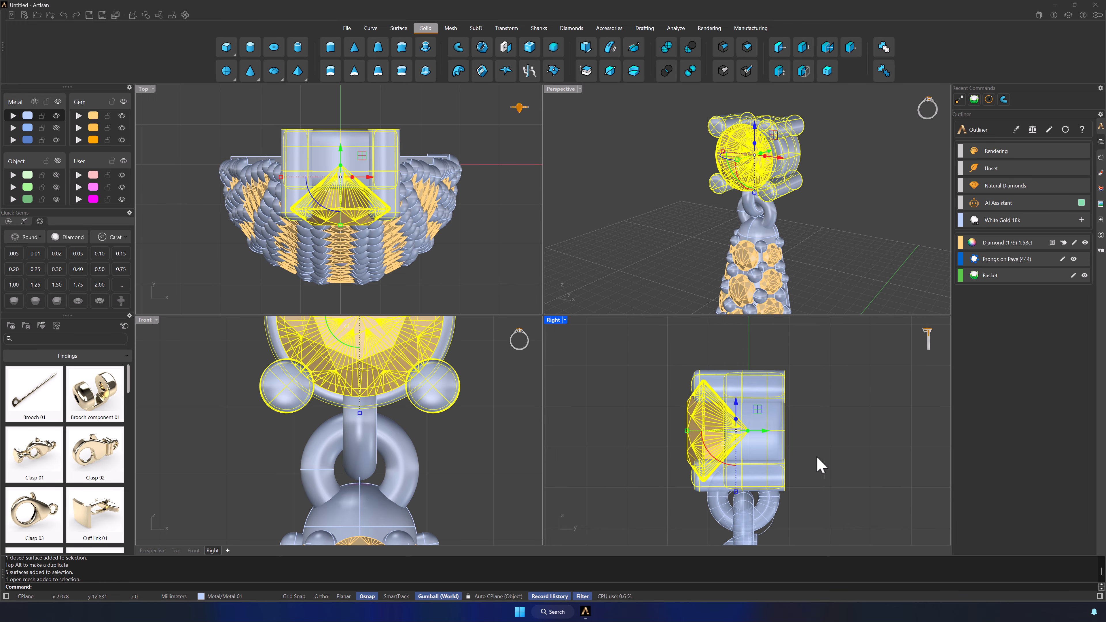
pyautogui.moveTo(695, 386)
pyautogui.mouseDown()
pyautogui.moveTo(698, 369)
pyautogui.moveTo(699, 385)
pyautogui.mouseUp()
pyautogui.click(825, 470)
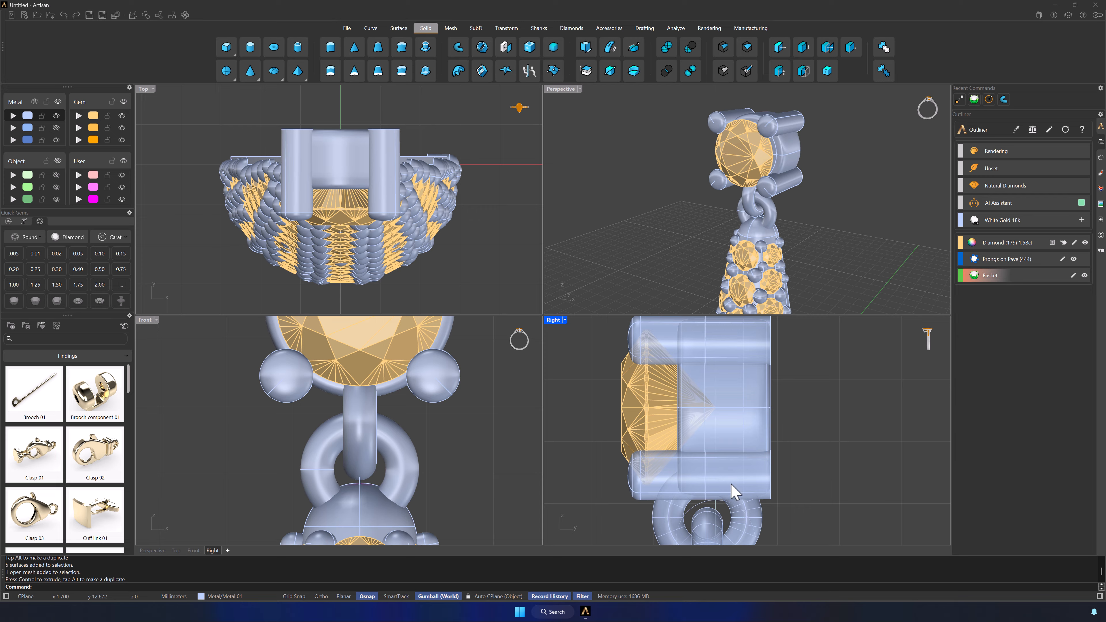
pyautogui.click(565, 320)
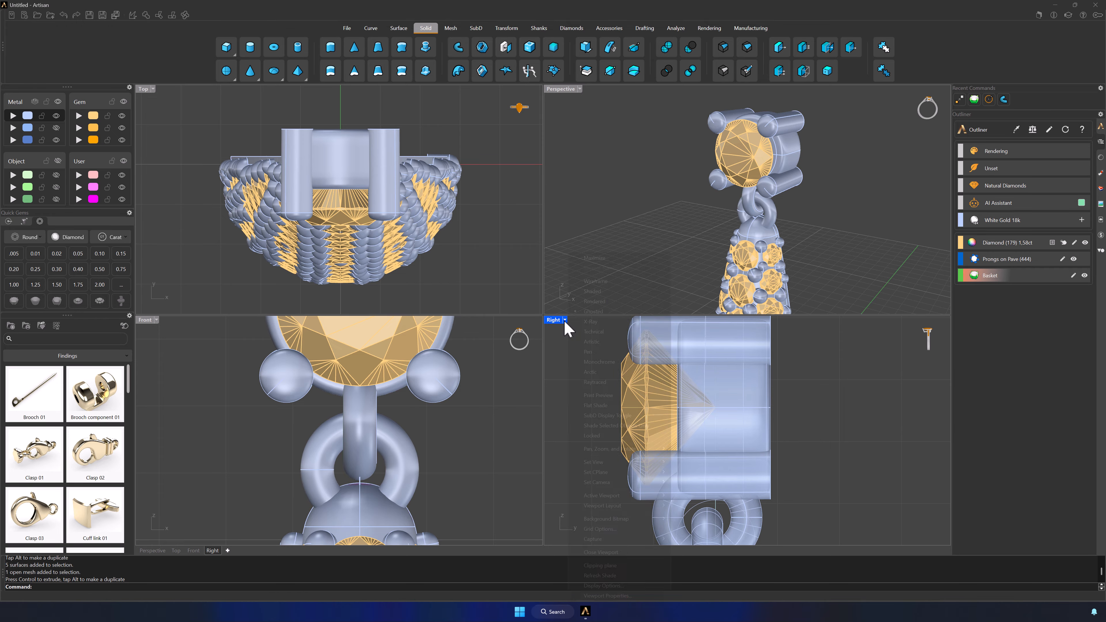
pyautogui.click(600, 292)
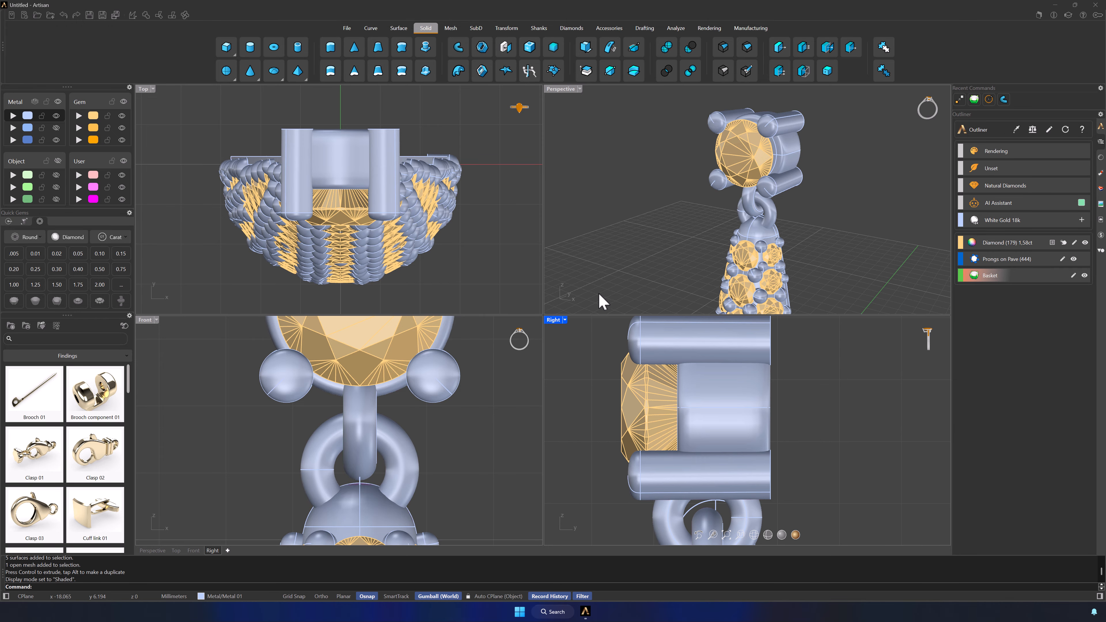
# - Fit the whole piece in all viewports with zoom extents and refresh the Outliner
pyautogui.click(579, 89)
pyautogui.moveTo(598, 290)
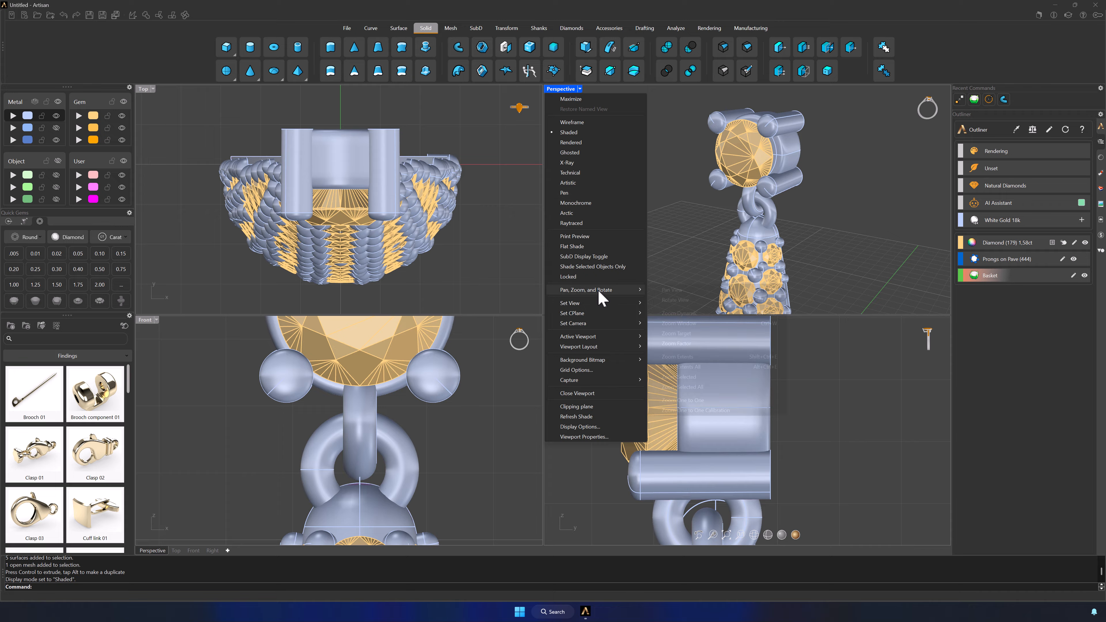
pyautogui.click(706, 366)
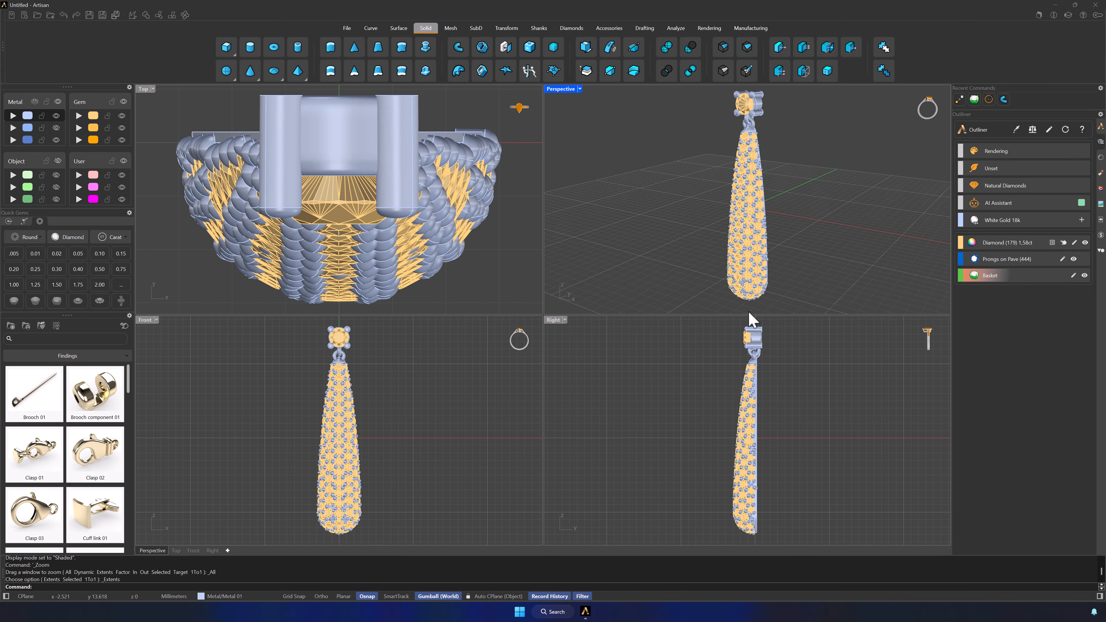
pyautogui.moveTo(781, 164); pyautogui.dragTo(839, 192, button='right')
pyautogui.click(1066, 130)
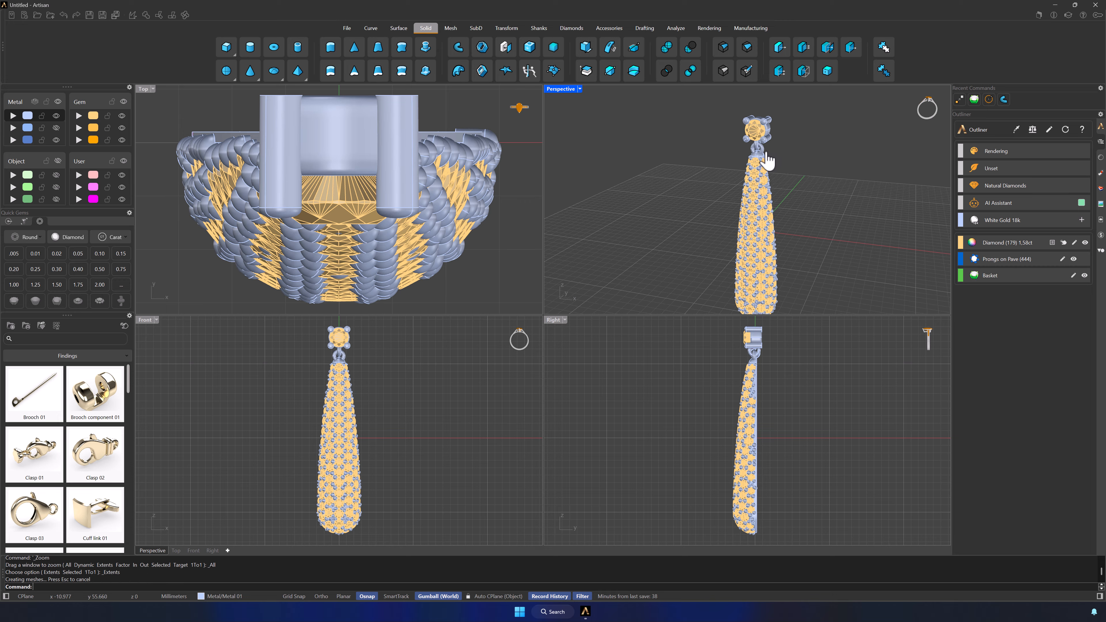
# - Mirror a copy of both rings above the basket across a horizontal line through the diamond's centre in the Front view
pyautogui.click(759, 150)
pyautogui.scroll(3, 760, 356)
pyautogui.keyDown('shift'); pyautogui.click(759, 354); pyautogui.keyUp('shift')
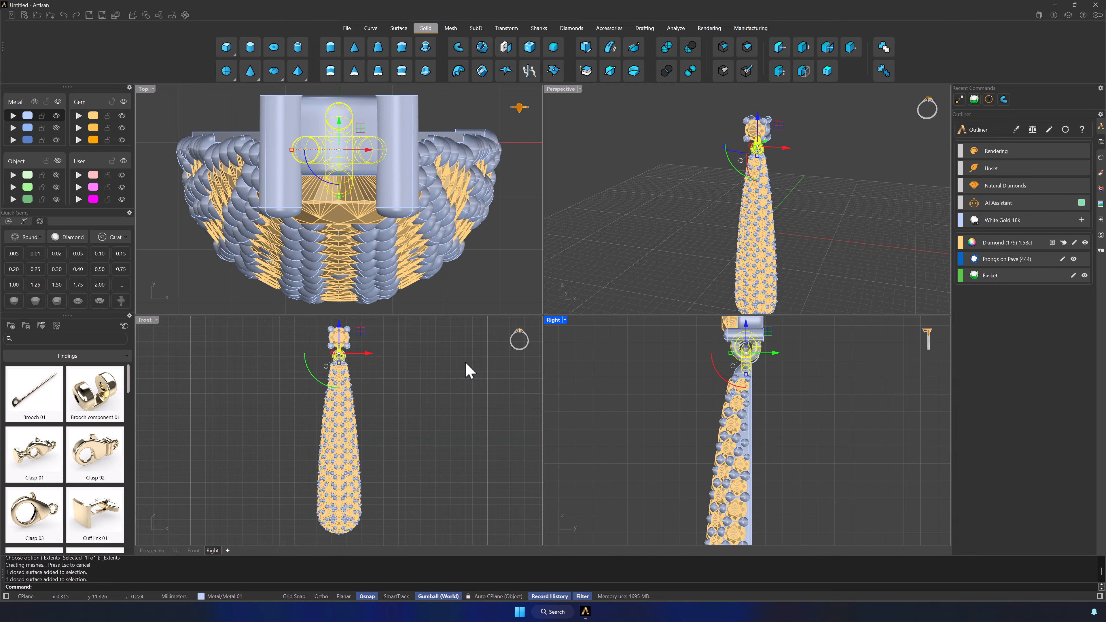
pyautogui.moveTo(437, 365); pyautogui.dragTo(433, 403, button='right')
pyautogui.click(508, 28)
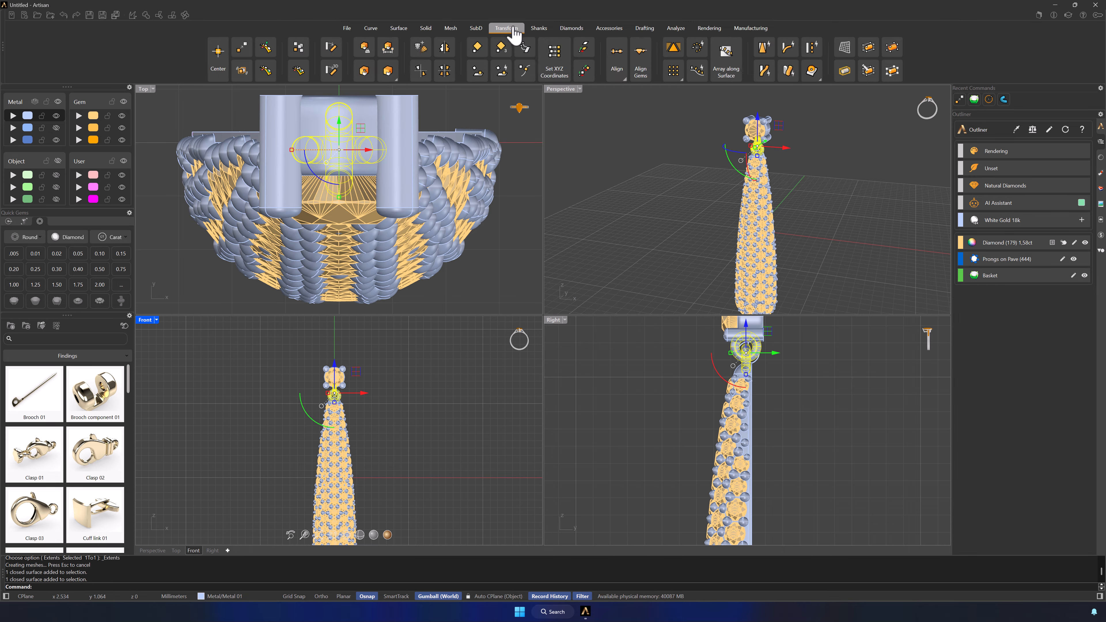
pyautogui.click(444, 50)
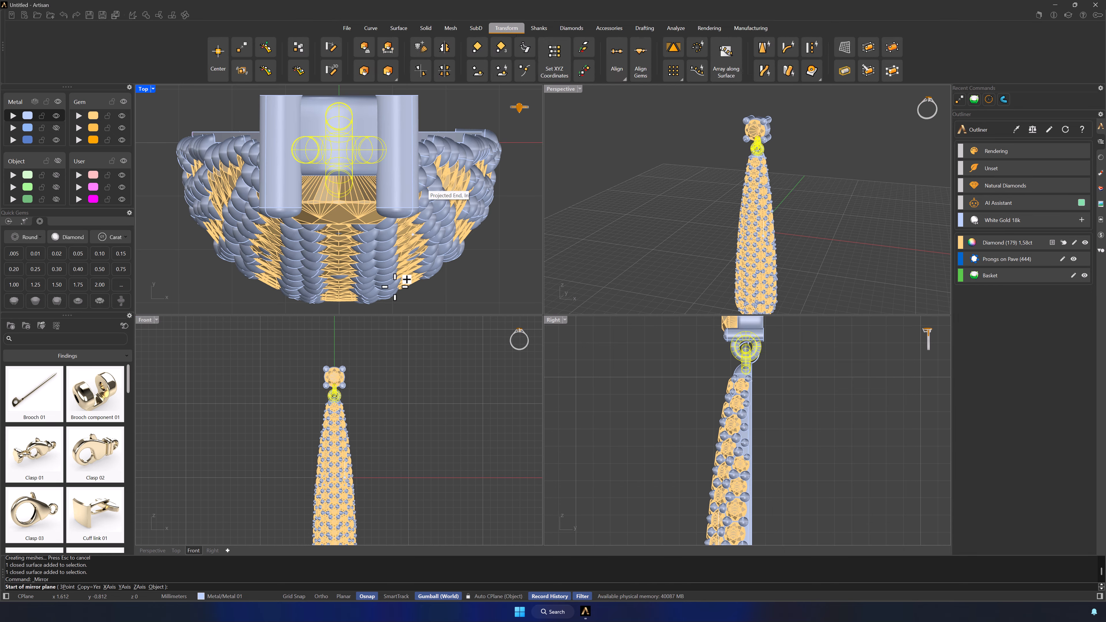
pyautogui.scroll(2, 344, 379)
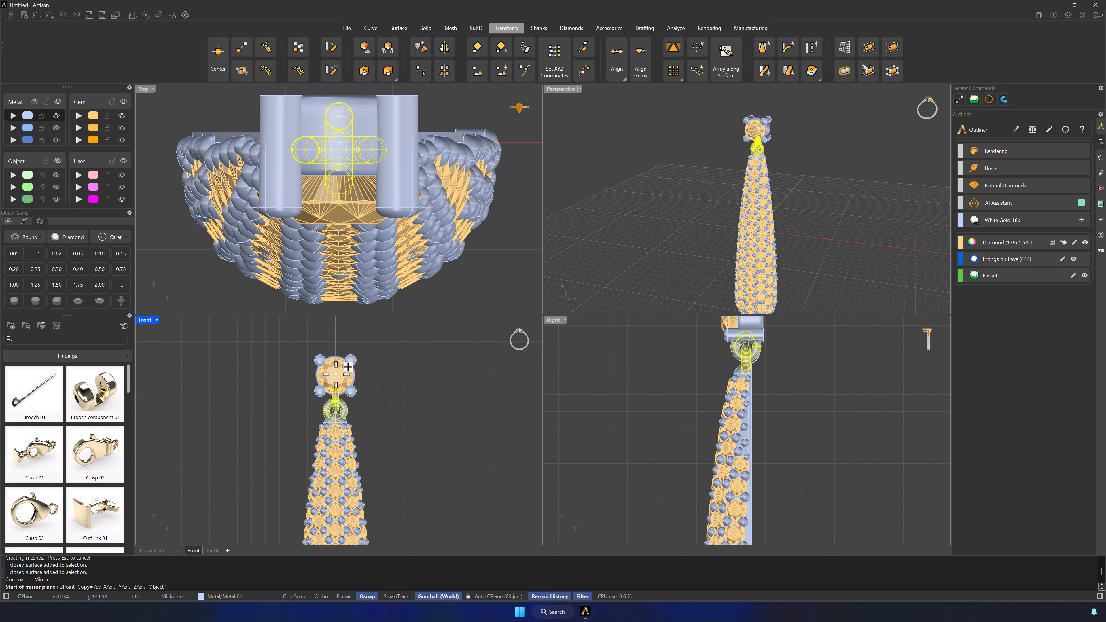
pyautogui.scroll(3, 346, 372)
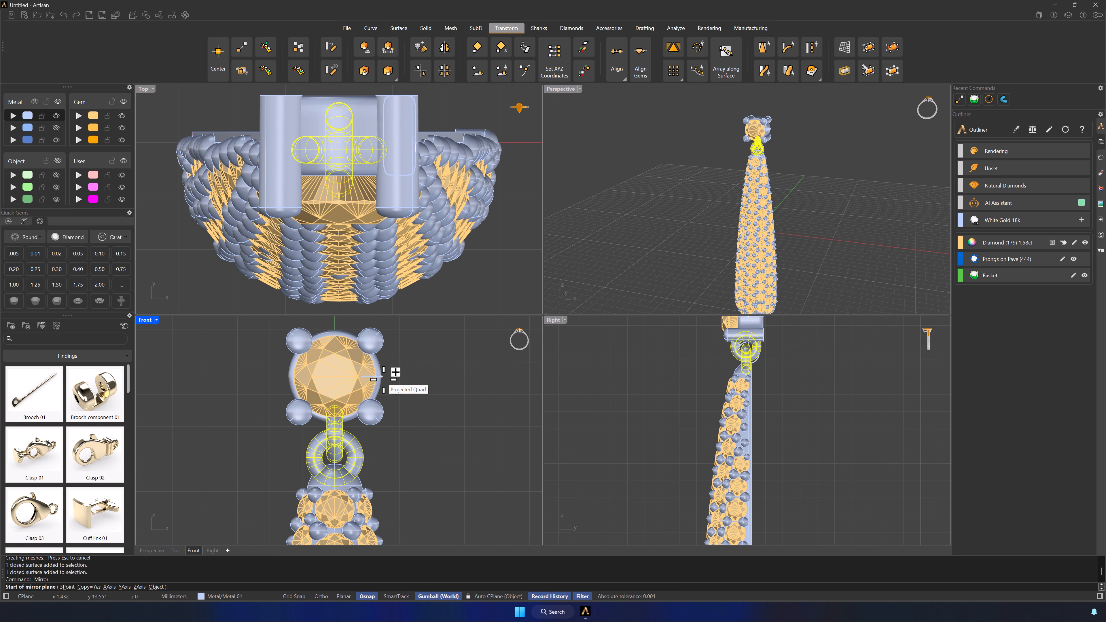
pyautogui.click(369, 369)
pyautogui.click(278, 369)
pyautogui.press('Escape')
pyautogui.scroll(-1, 462, 379)
pyautogui.moveTo(461, 379); pyautogui.dragTo(472, 422, button='right')
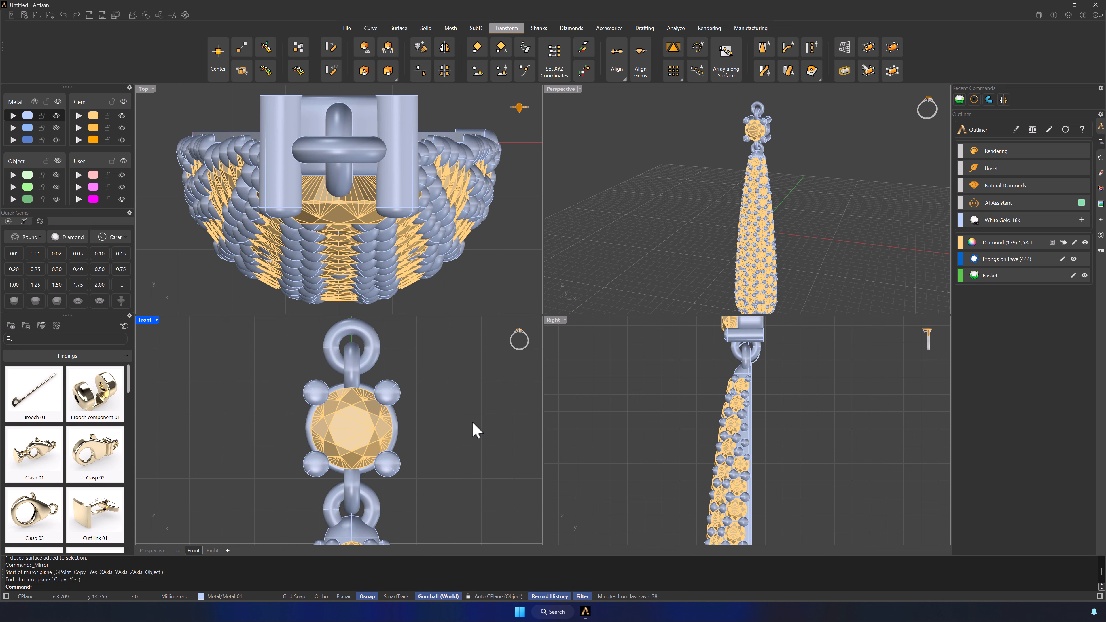
# - Move the basket together with its diamond slightly forward relative to the rings in the enlarged Perspective view
pyautogui.scroll(-1, 473, 422)
pyautogui.scroll(-2, 832, 174)
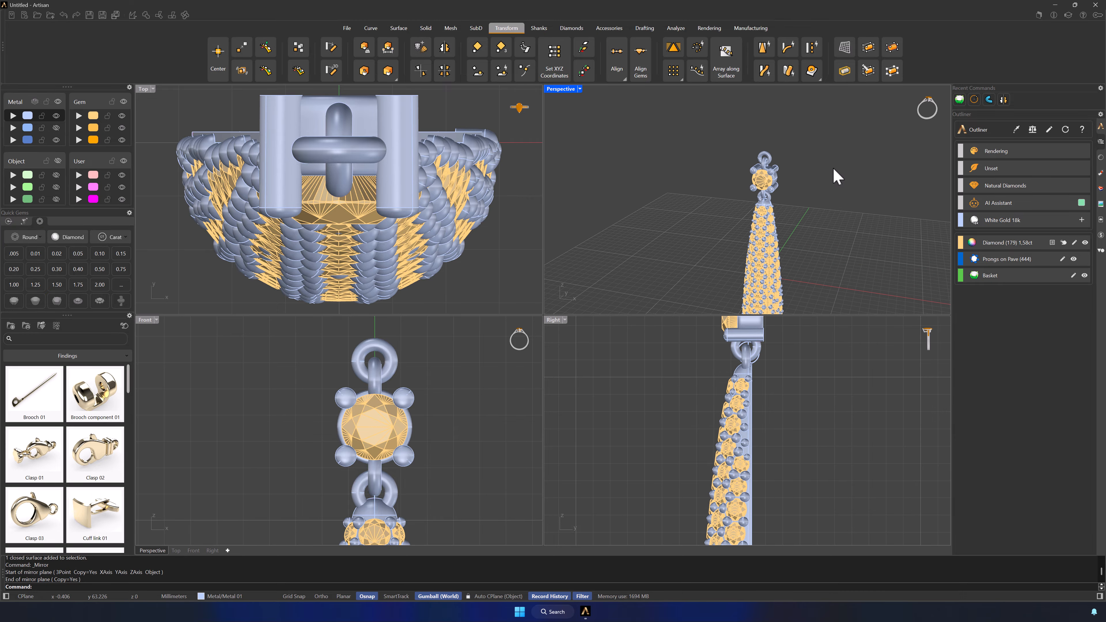
pyautogui.scroll(5, 769, 166)
pyautogui.moveTo(813, 173); pyautogui.dragTo(801, 204, button='right')
pyautogui.doubleClick(562, 89)
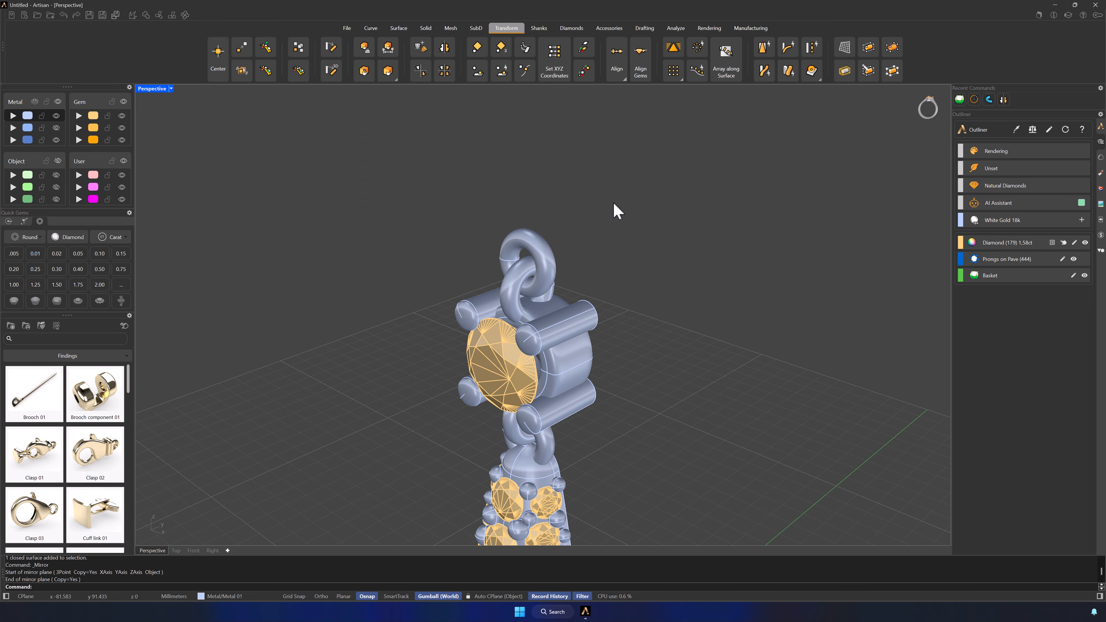
pyautogui.moveTo(630, 243); pyautogui.dragTo(585, 240, button='right')
pyautogui.click(469, 321)
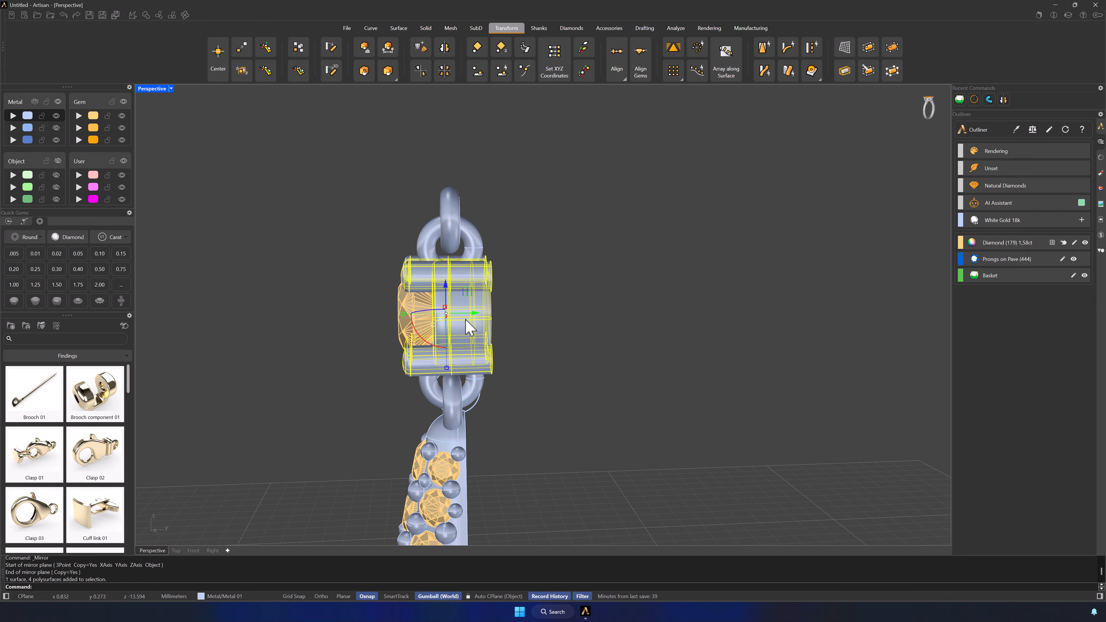
pyautogui.keyDown('shift'); pyautogui.click(462, 316); pyautogui.keyUp('shift')
pyautogui.moveTo(462, 316); pyautogui.dragTo(522, 296, button='right')
pyautogui.moveTo(473, 351); pyautogui.dragTo(466, 350)
pyautogui.click(523, 341)
pyautogui.moveTo(523, 341); pyautogui.dragTo(494, 331, button='right')
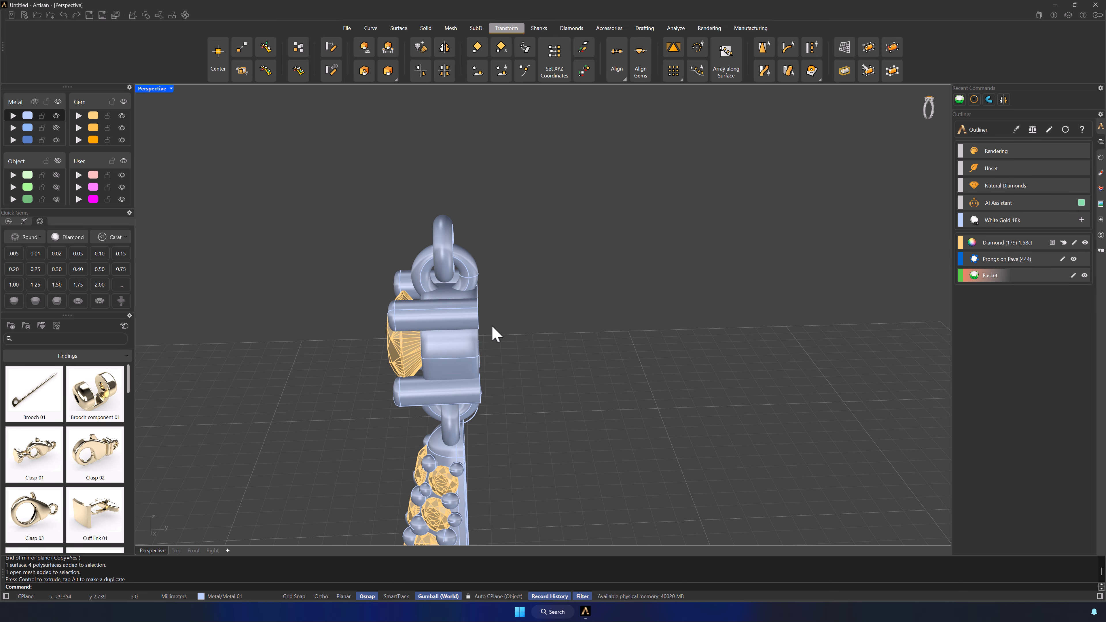
# - Nudge the basket and diamond a little further forward and refresh the Outliner
pyautogui.click(475, 314)
pyautogui.keyDown('shift'); pyautogui.click(433, 339); pyautogui.keyUp('shift')
pyautogui.moveTo(461, 336); pyautogui.dragTo(458, 336)
pyautogui.click(540, 333)
pyautogui.moveTo(539, 360); pyautogui.dragTo(718, 351, button='right')
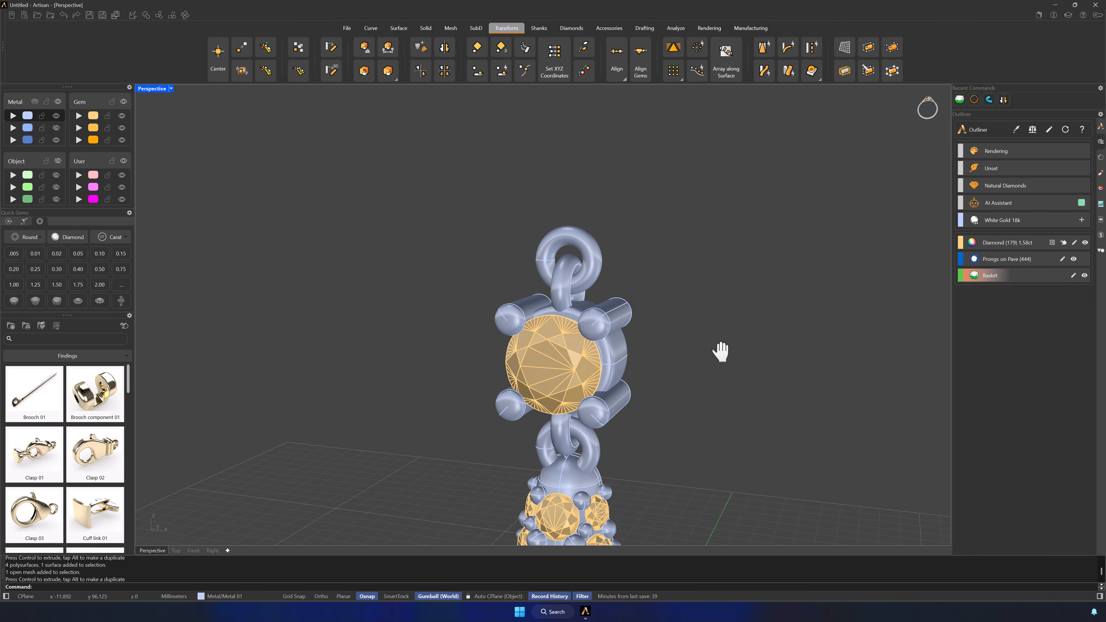
pyautogui.click(1065, 130)
# - Create a bail from the BL016 template with its internal distance set to 6.00
pyautogui.click(609, 29)
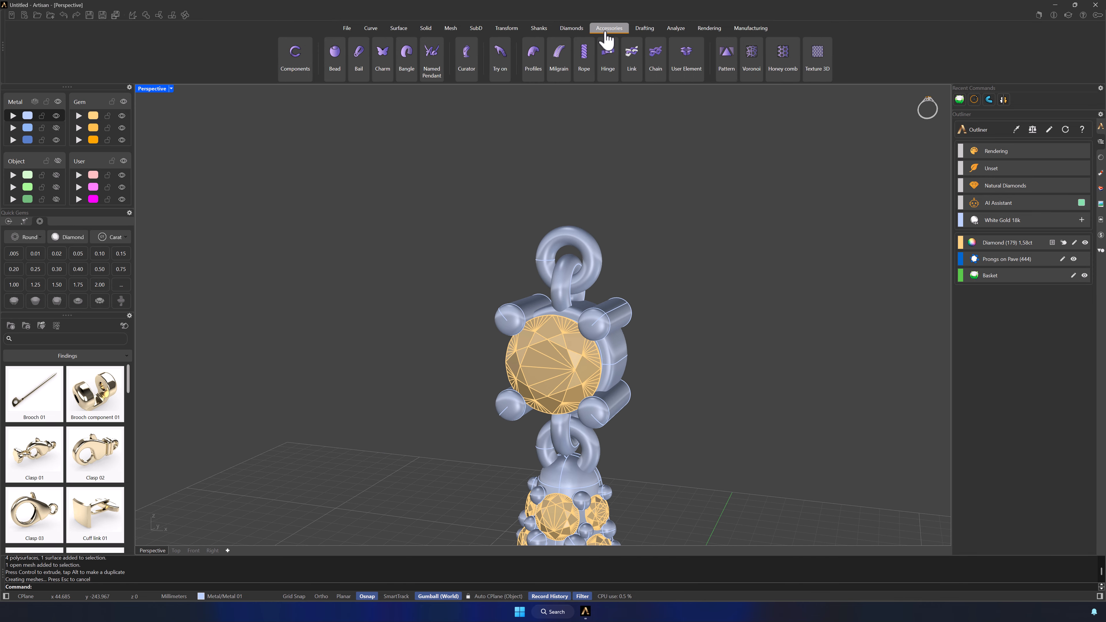
pyautogui.click(364, 61)
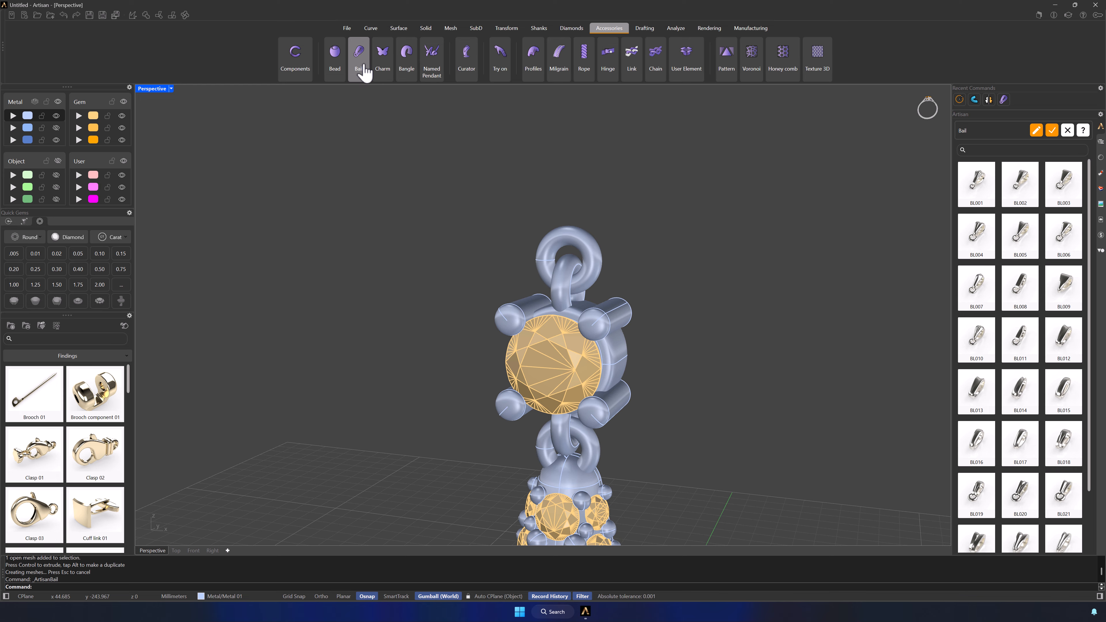
pyautogui.scroll(-7, 376, 237)
pyautogui.moveTo(478, 427); pyautogui.dragTo(610, 422, button='right')
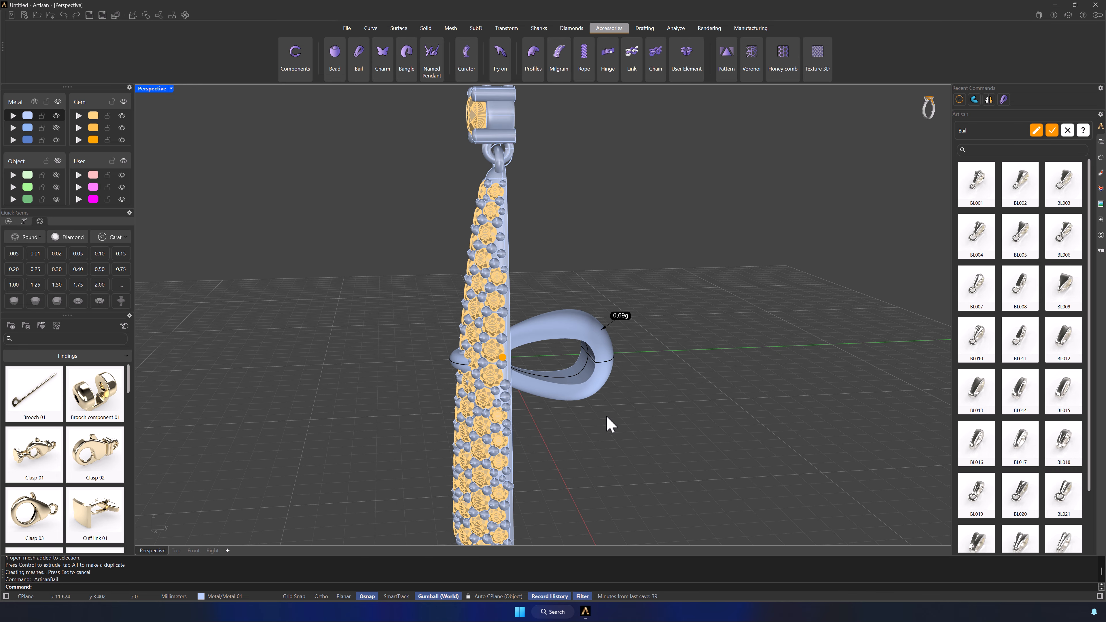
pyautogui.click(984, 449)
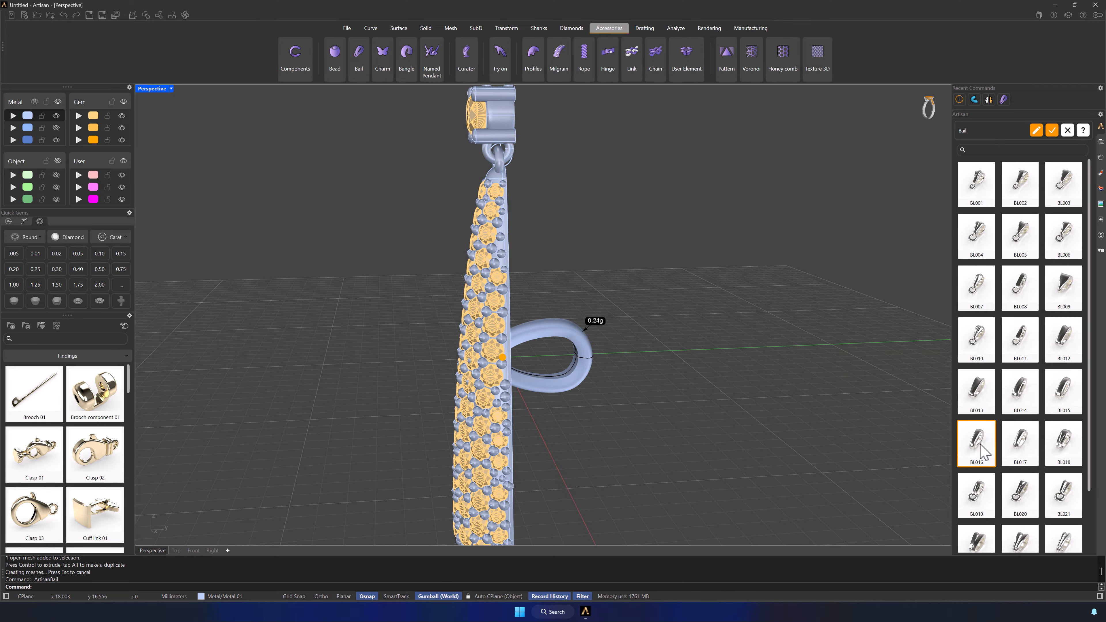
pyautogui.click(1037, 130)
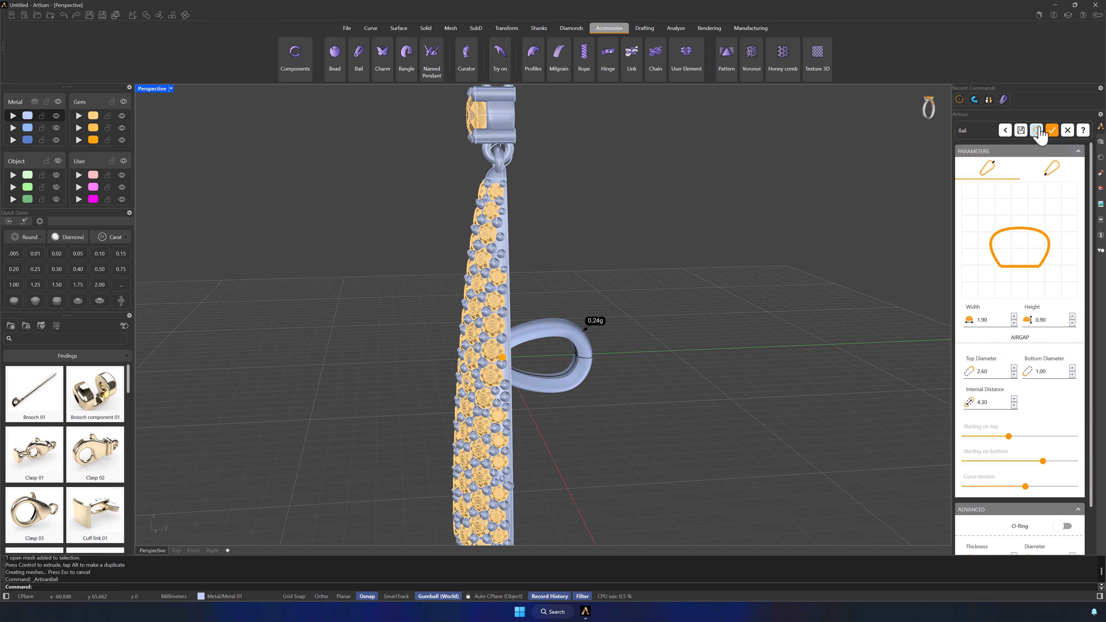
pyautogui.doubleClick(985, 402)
pyautogui.write('6')
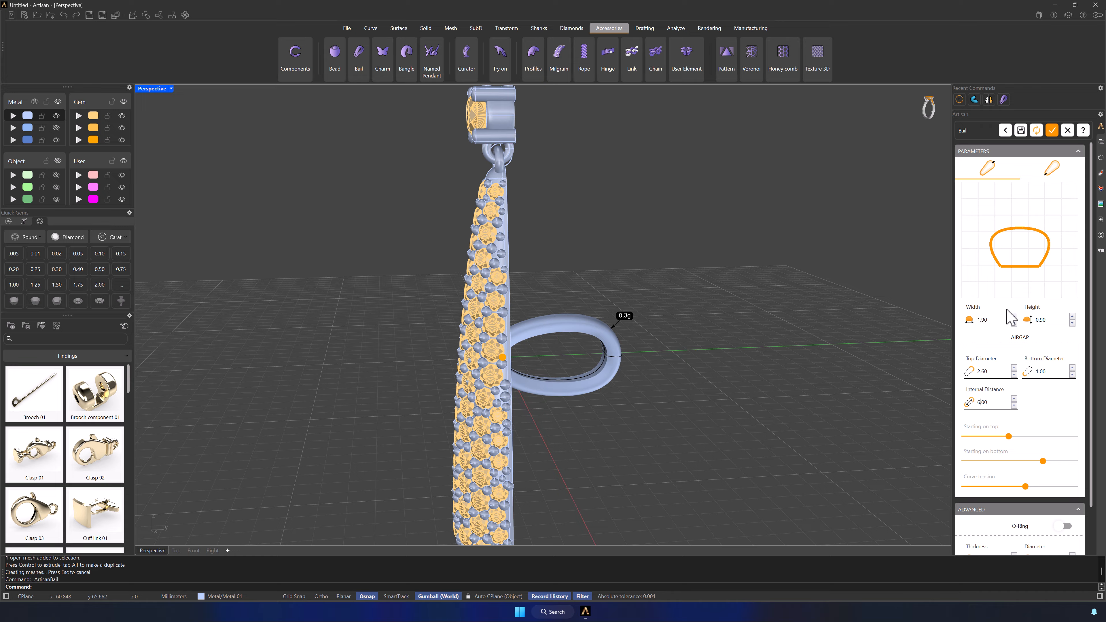
pyautogui.click(1052, 130)
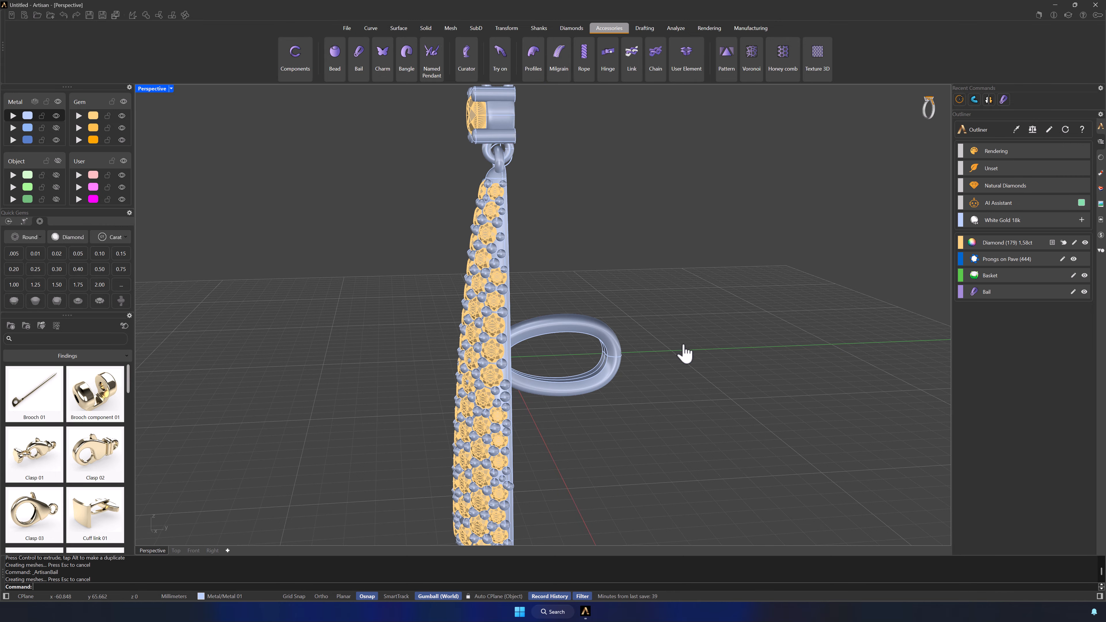
# - Rotate the new bail so that it stands upright with its narrow end pointing down
pyautogui.click(579, 391)
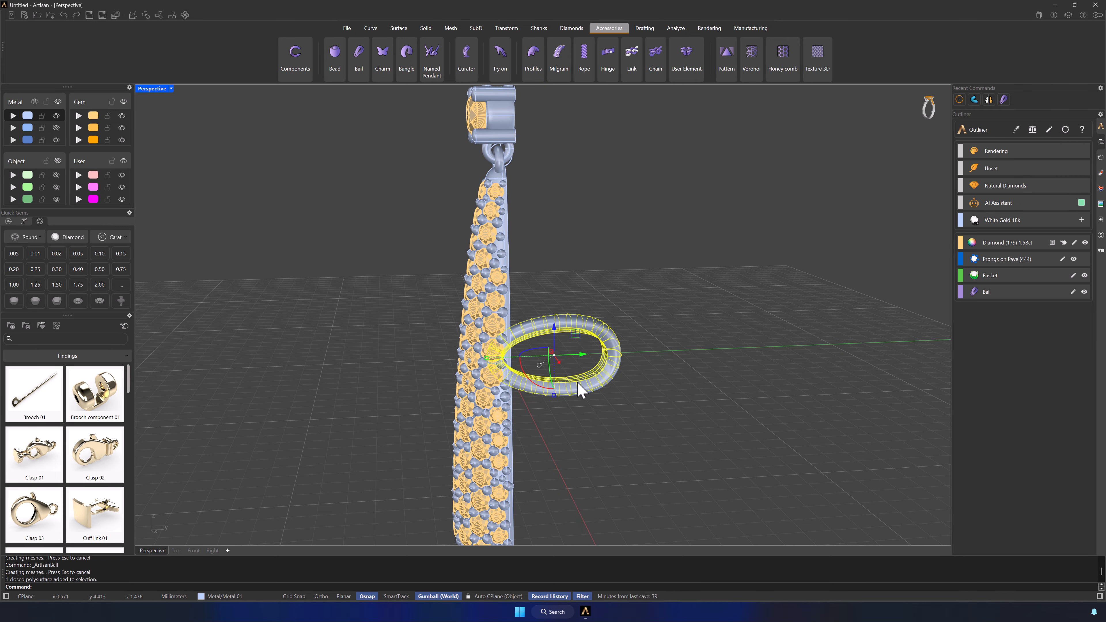
pyautogui.click(531, 380)
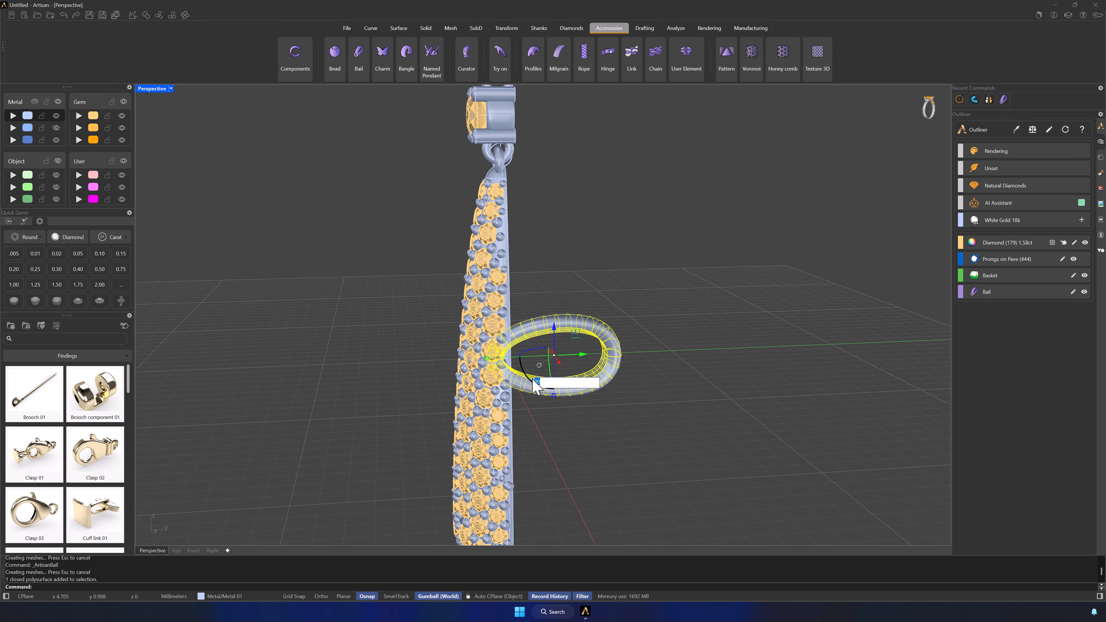
pyautogui.press('Return')
# - Move the bail up in the Right view so its lower end hooks through the topmost ring
pyautogui.doubleClick(147, 88)
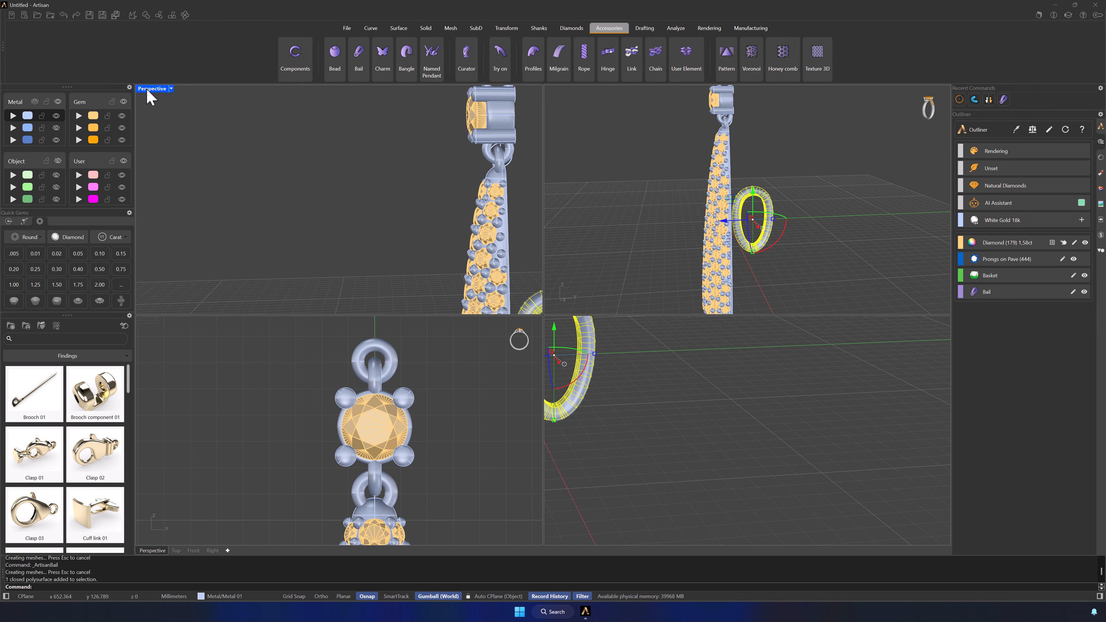
pyautogui.scroll(-5, 665, 438)
pyautogui.moveTo(721, 514); pyautogui.dragTo(706, 371)
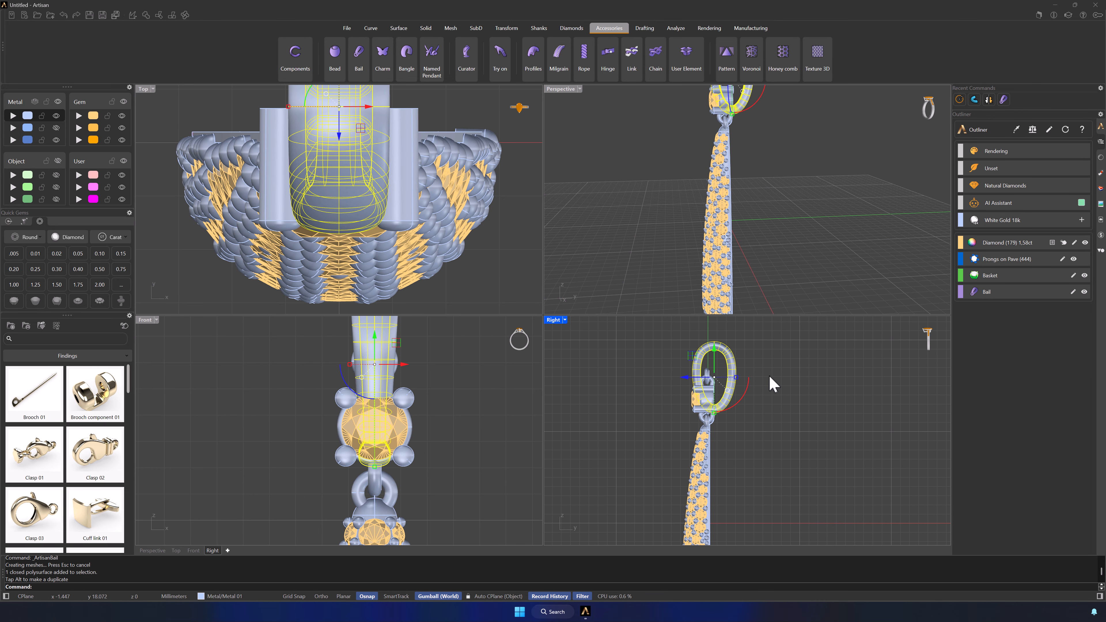
pyautogui.scroll(4, 753, 425)
pyautogui.moveTo(756, 464); pyautogui.dragTo(720, 384)
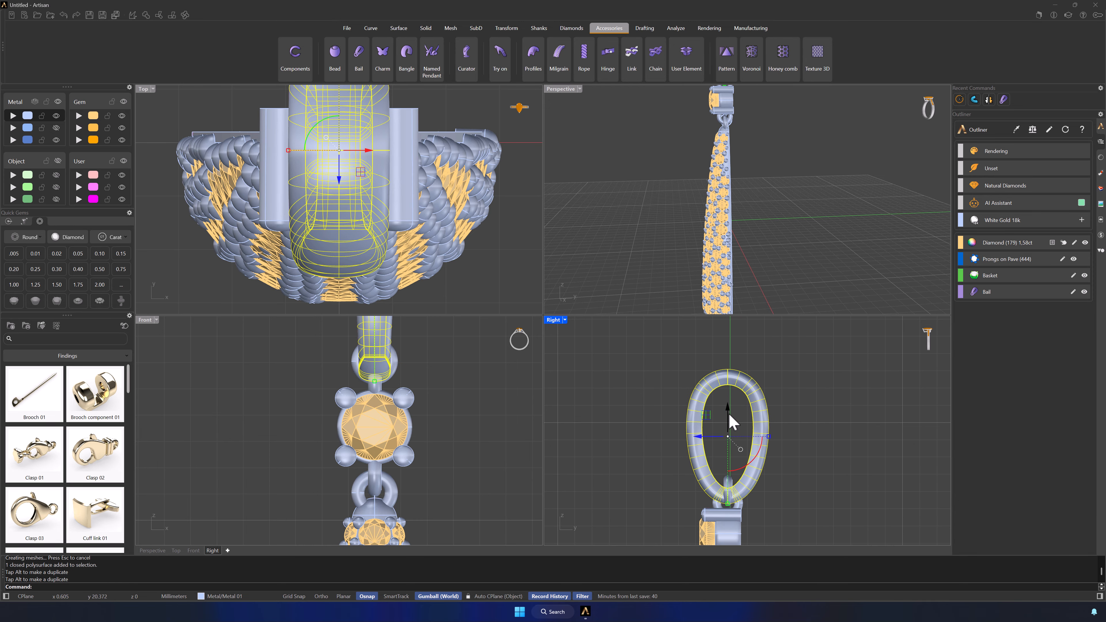
pyautogui.moveTo(731, 427); pyautogui.dragTo(727, 411)
pyautogui.scroll(5, 739, 503)
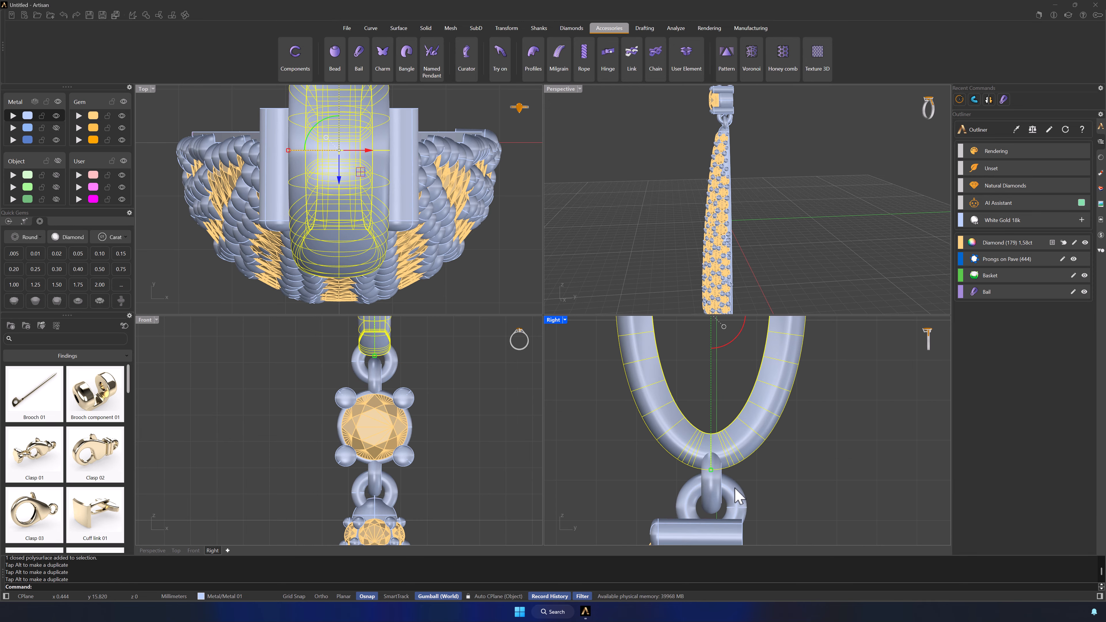
pyautogui.click(799, 466)
# - Extract the lengthwise isocurve at the midpoint of the bail's outer front surface in the enlarged Perspective view
pyautogui.moveTo(791, 283); pyautogui.dragTo(828, 225, button='right')
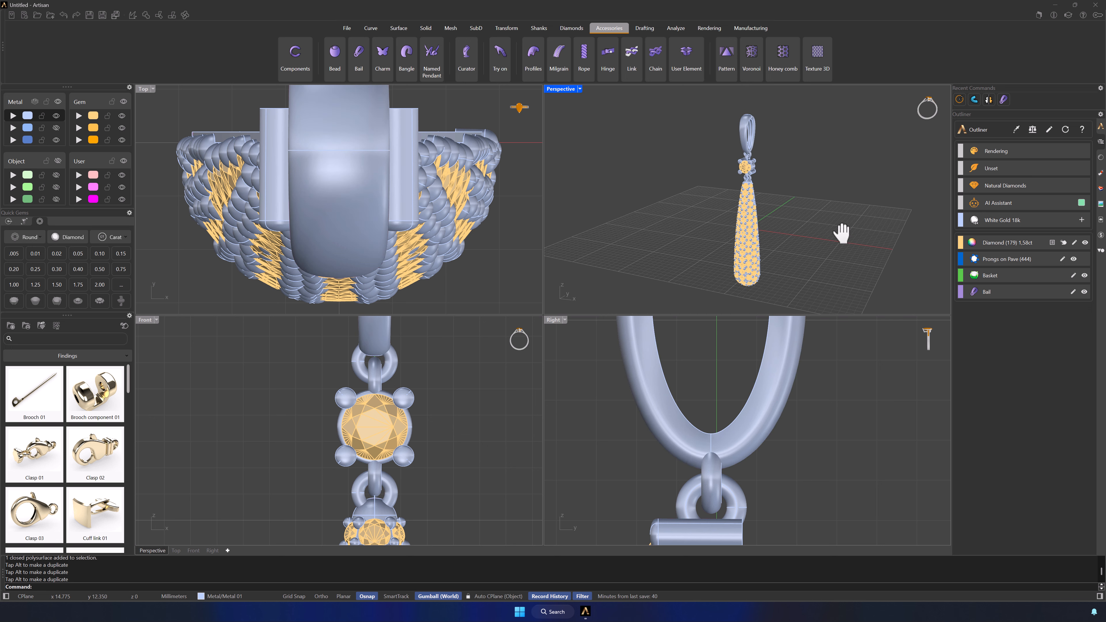
pyautogui.doubleClick(560, 89)
pyautogui.scroll(5, 474, 127)
pyautogui.moveTo(525, 148); pyautogui.dragTo(582, 174, button='right')
pyautogui.click(584, 180)
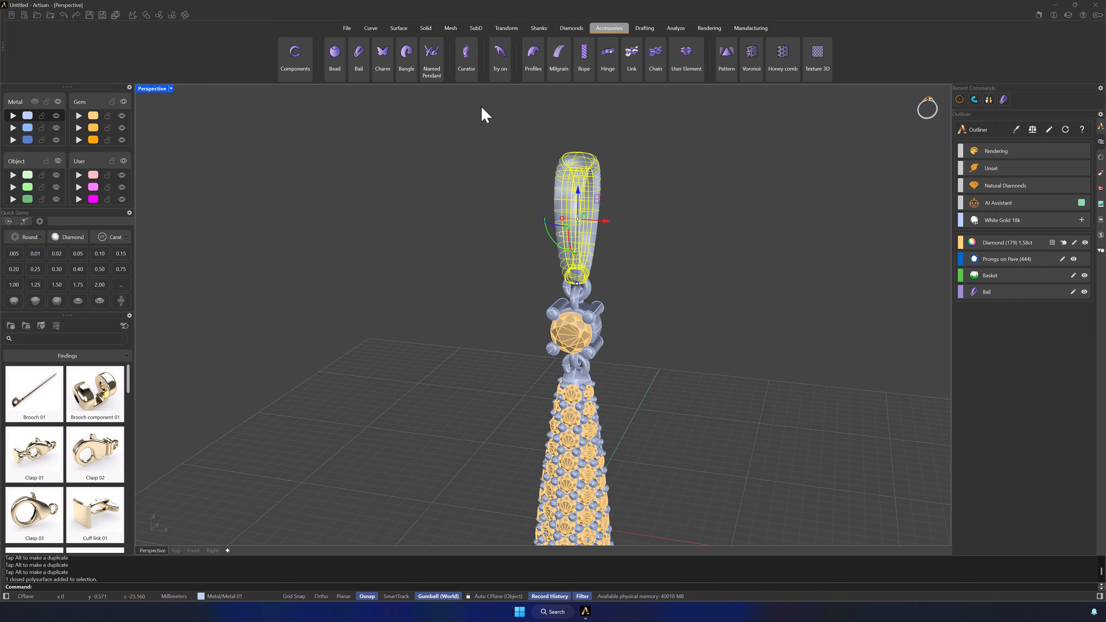
pyautogui.click(371, 28)
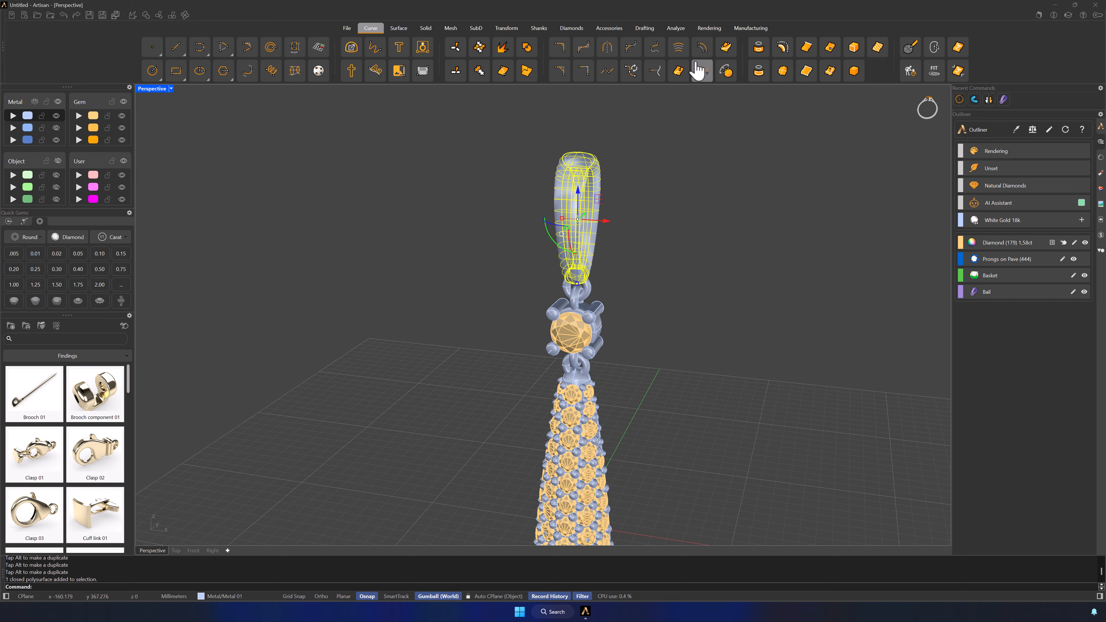
pyautogui.click(830, 49)
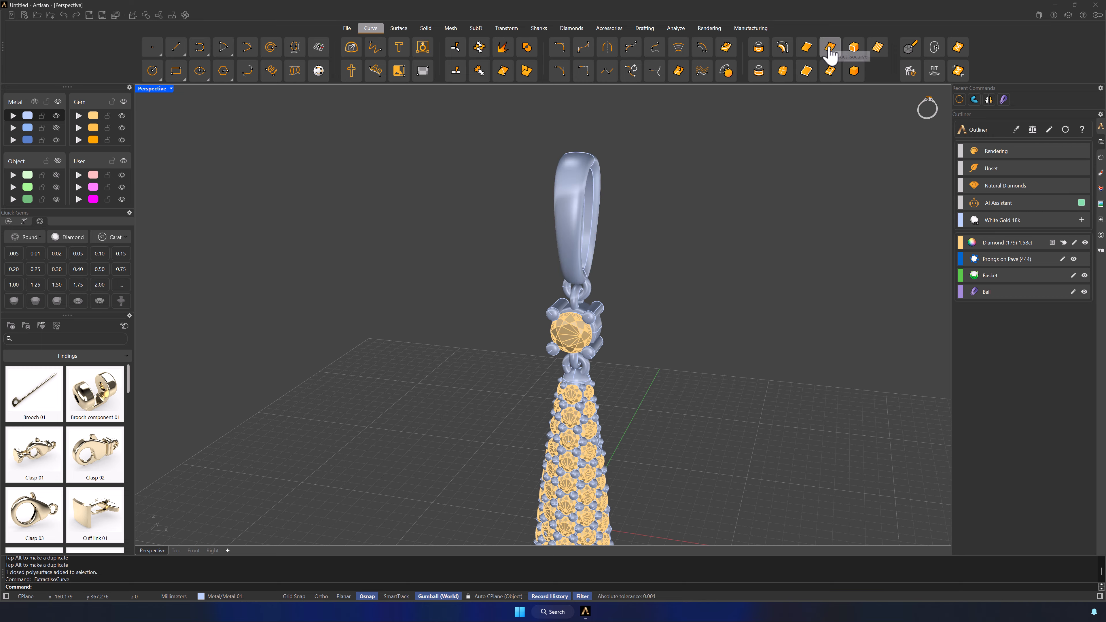
pyautogui.click(578, 166)
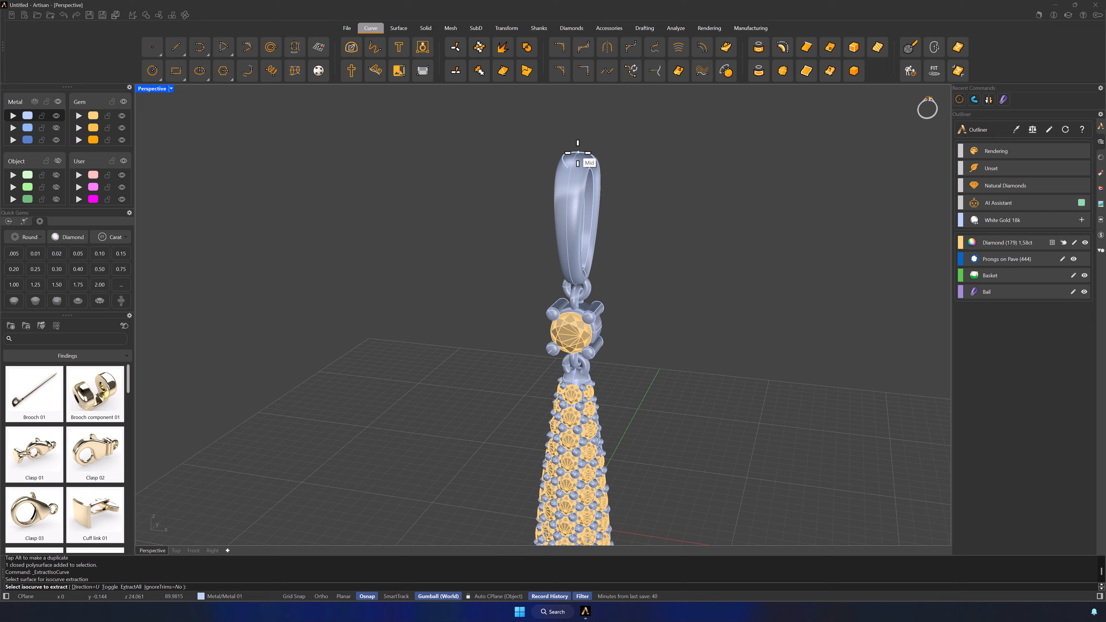
pyautogui.click(578, 163)
pyautogui.press('Return')
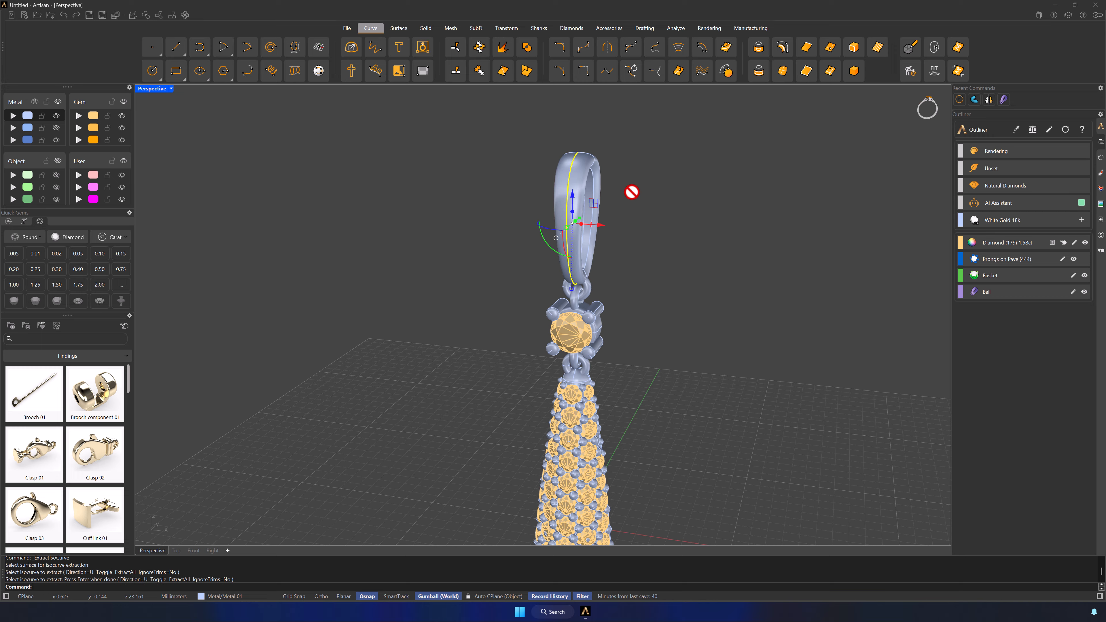
pyautogui.moveTo(665, 216); pyautogui.dragTo(678, 217, button='right')
pyautogui.press('Escape')
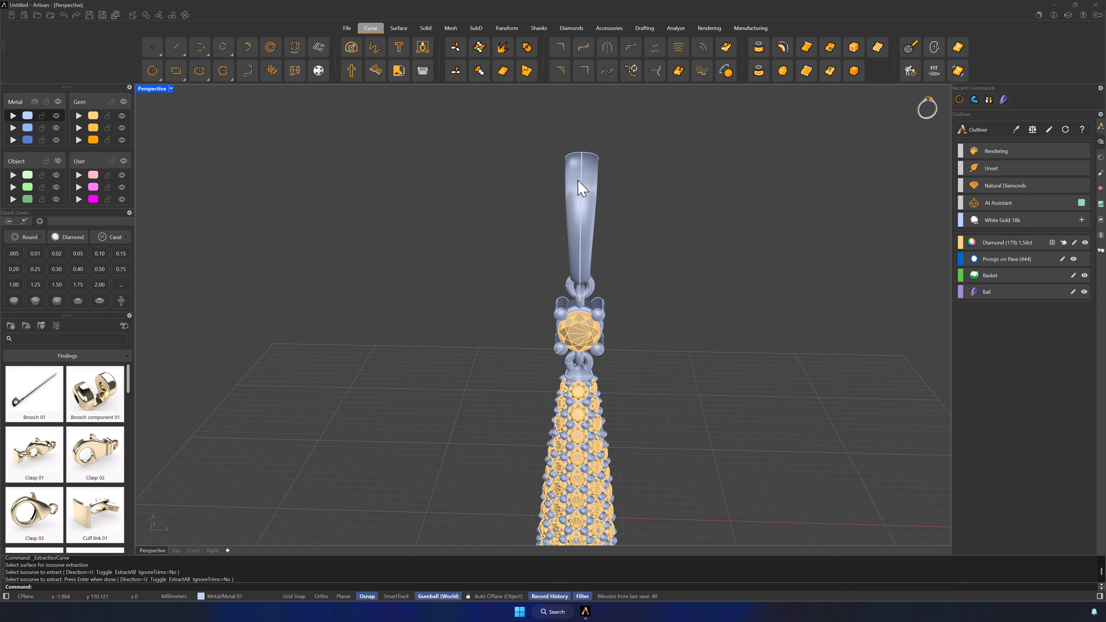
# - Start Advanced Gems on Curve with the extracted isocurve as the path and the bail as the supporting object
pyautogui.click(581, 188)
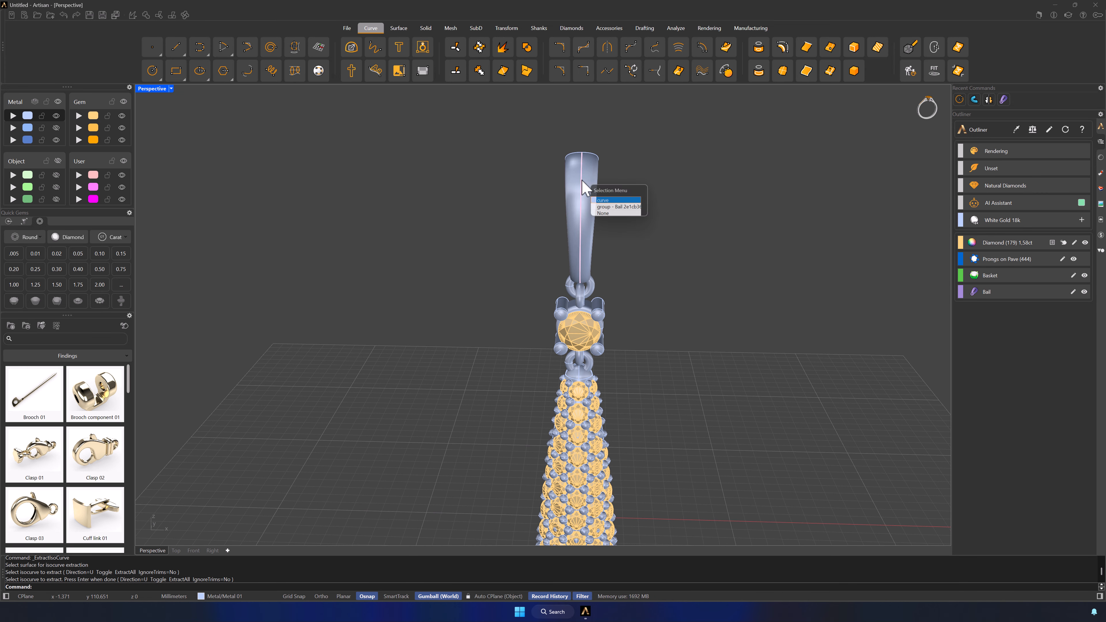
pyautogui.click(607, 201)
pyautogui.click(565, 30)
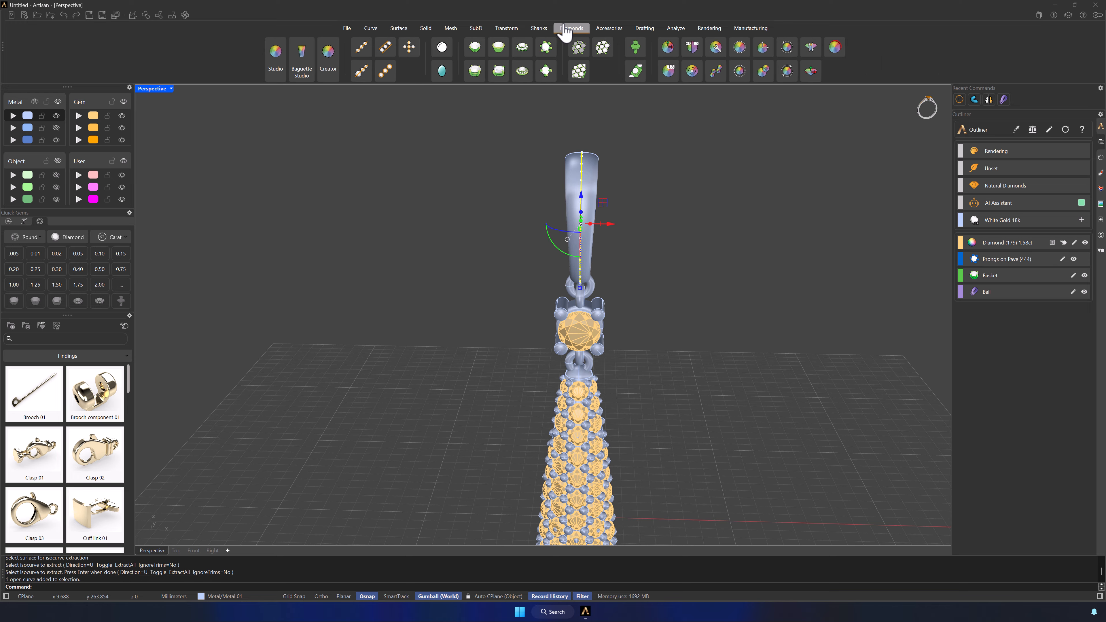
pyautogui.click(361, 71)
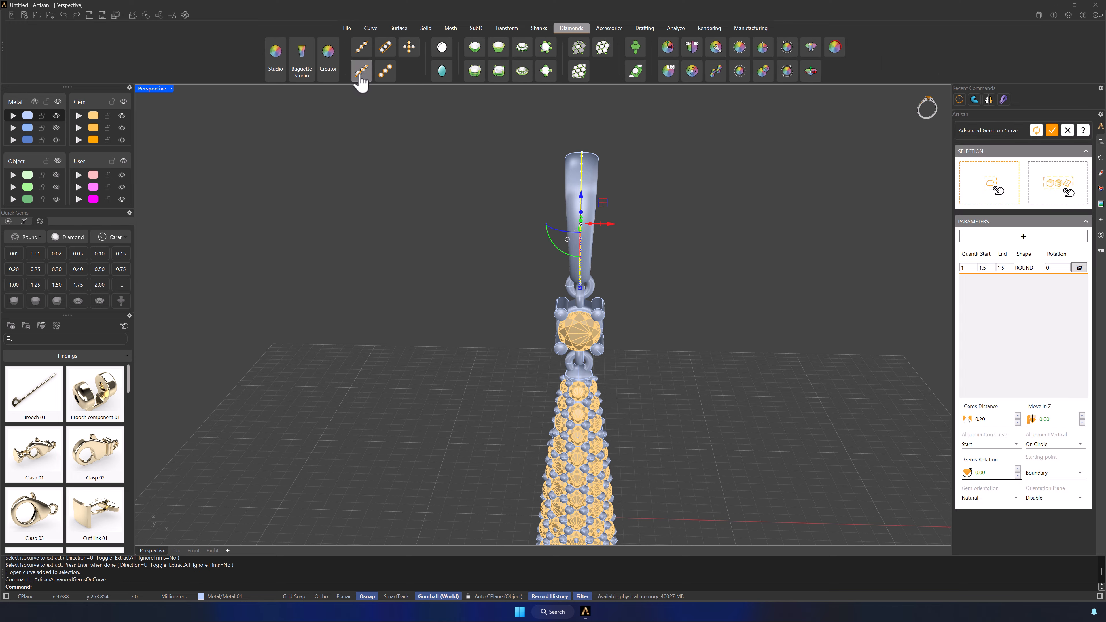
pyautogui.click(971, 194)
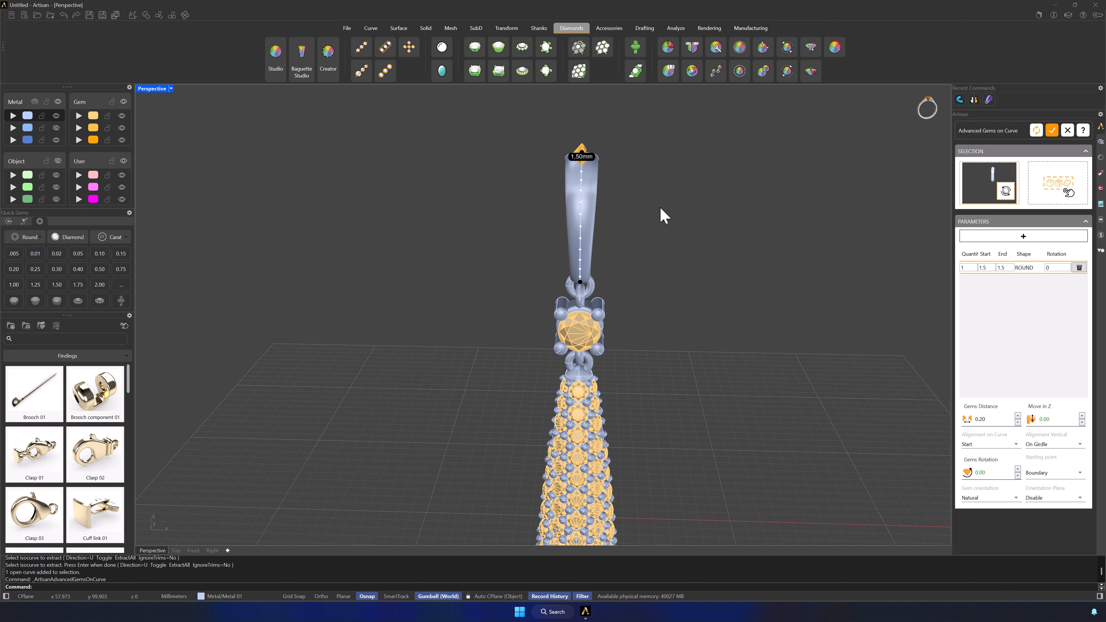
pyautogui.click(595, 188)
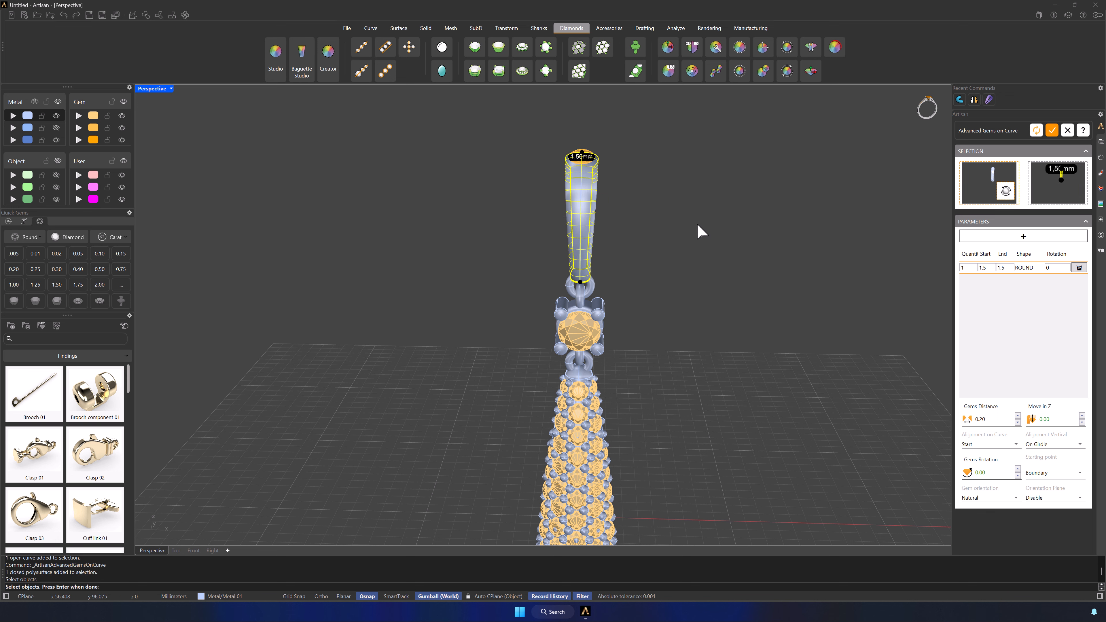
pyautogui.press('Return')
pyautogui.scroll(5, 642, 202)
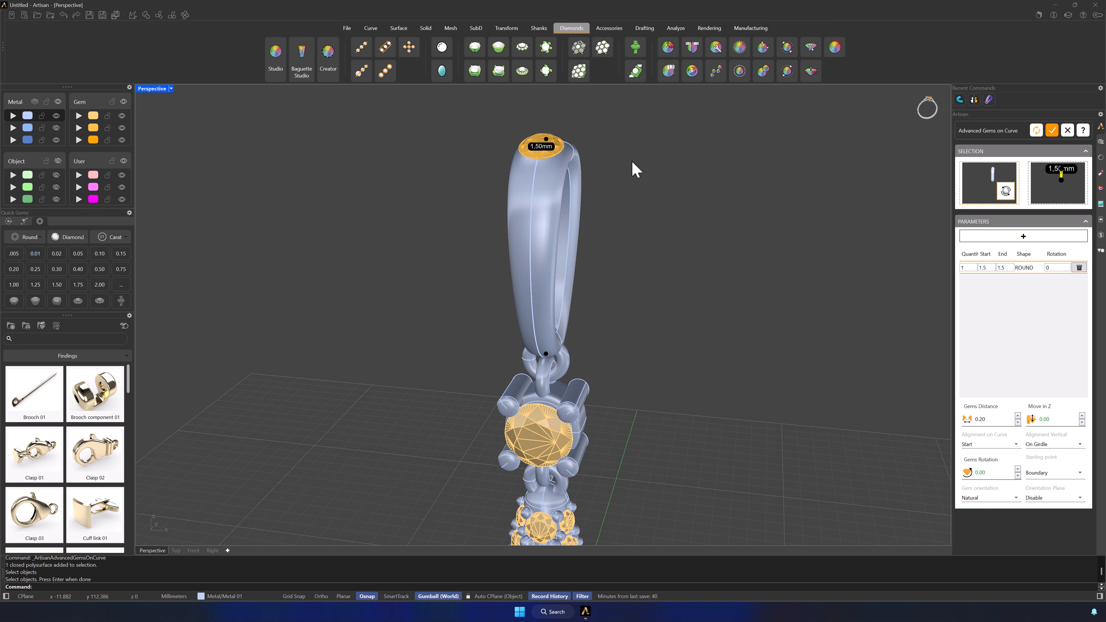
# - Place 6 round gems along the bail's front curve, graduated from 1.5 mm to an end size of 1.05 mm
pyautogui.click(967, 269)
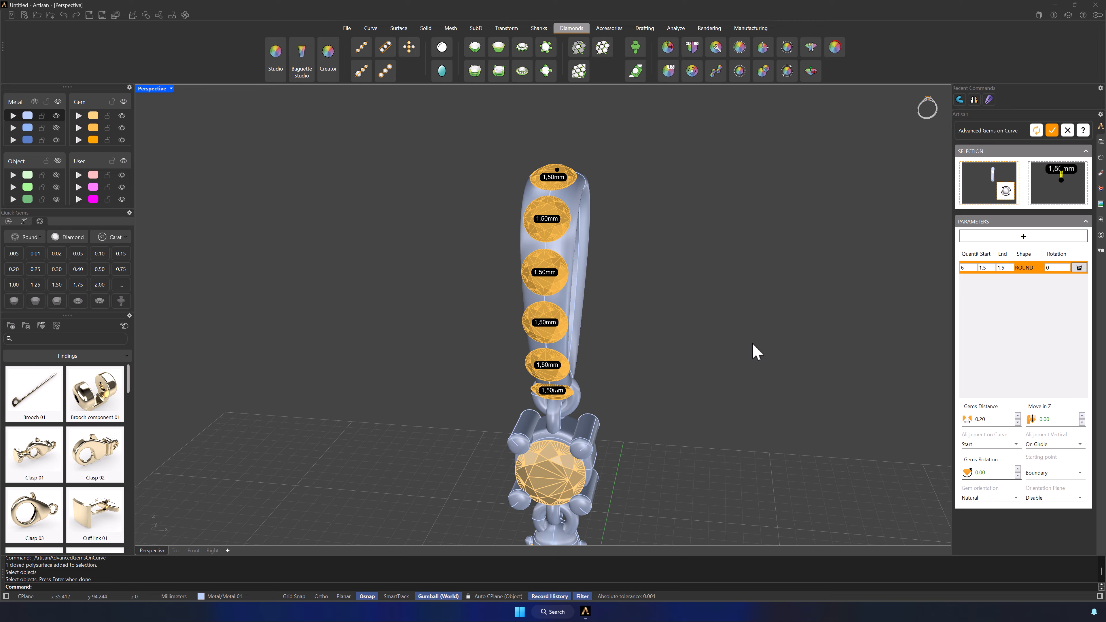
pyautogui.moveTo(757, 351); pyautogui.dragTo(716, 346, button='right')
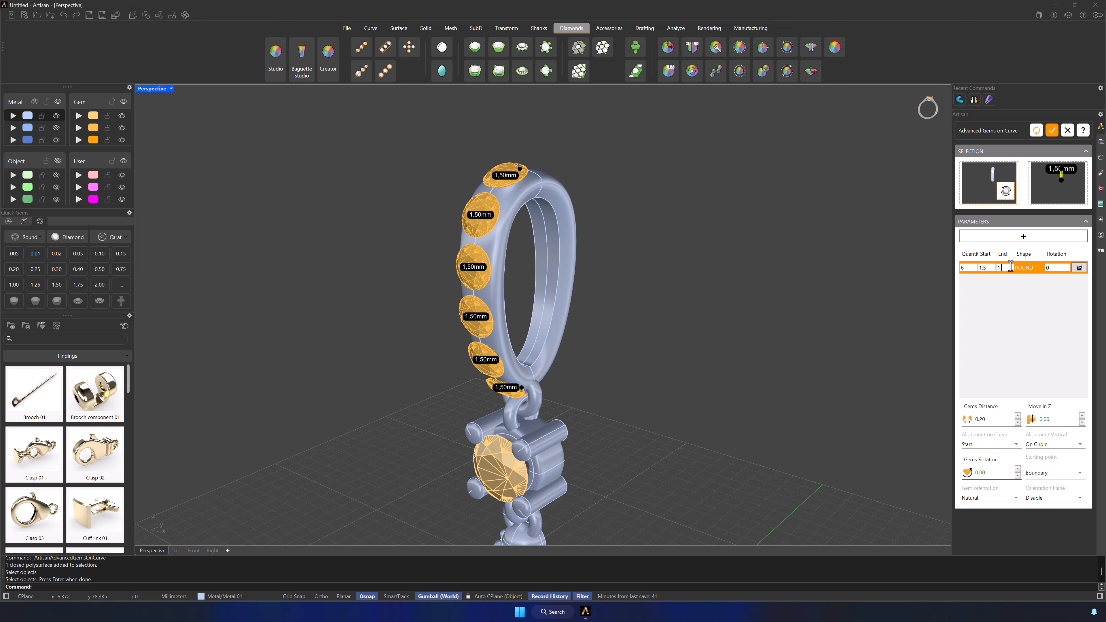
pyautogui.press('Return')
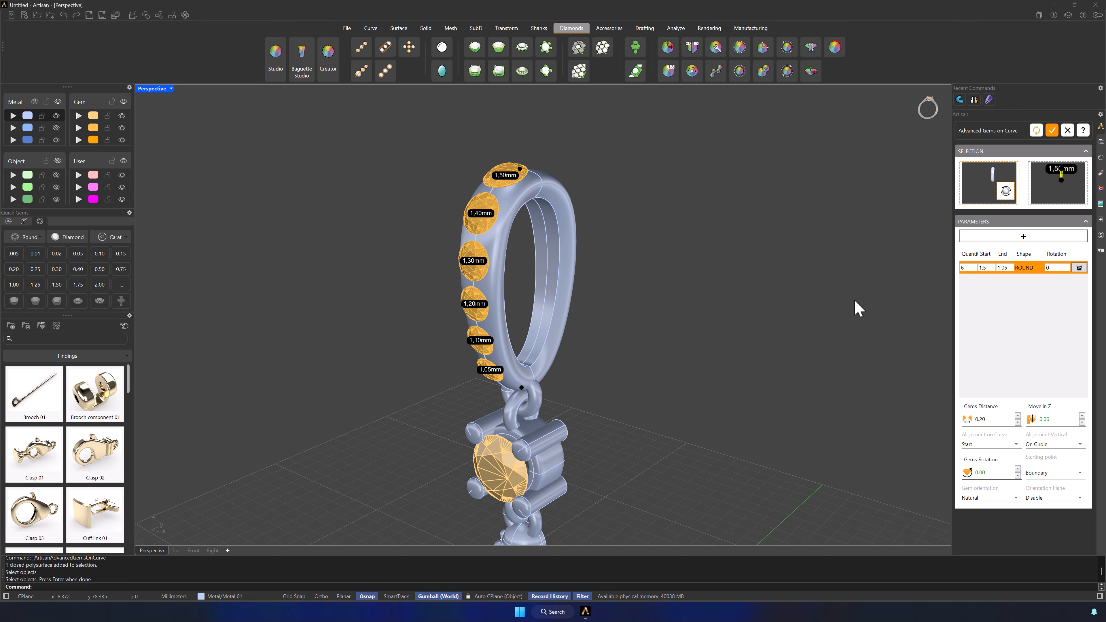
pyautogui.moveTo(704, 308); pyautogui.dragTo(526, 210, button='right')
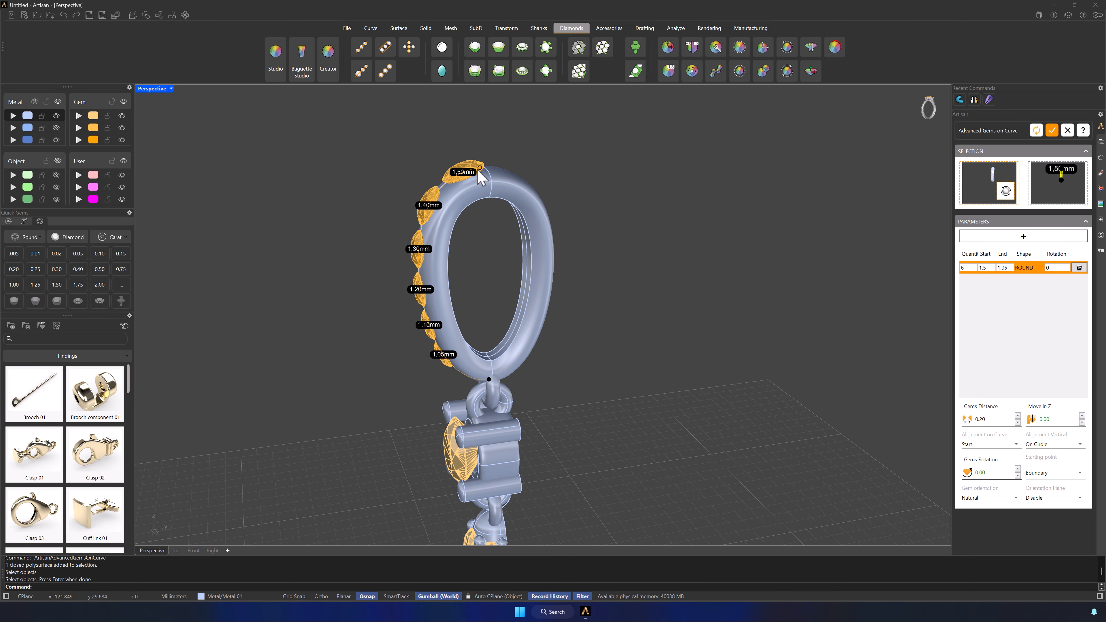
pyautogui.moveTo(598, 363); pyautogui.dragTo(673, 361, button='right')
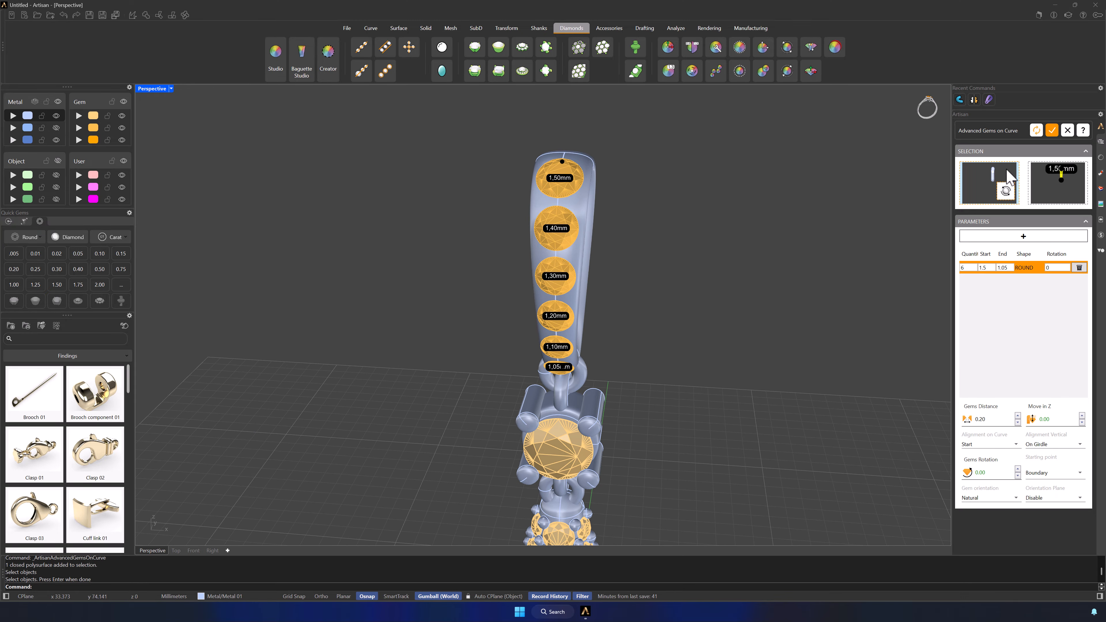
pyautogui.click(1052, 130)
# - Start the Prongs tool with the bail's six graduated gems as its selection
pyautogui.click(571, 180)
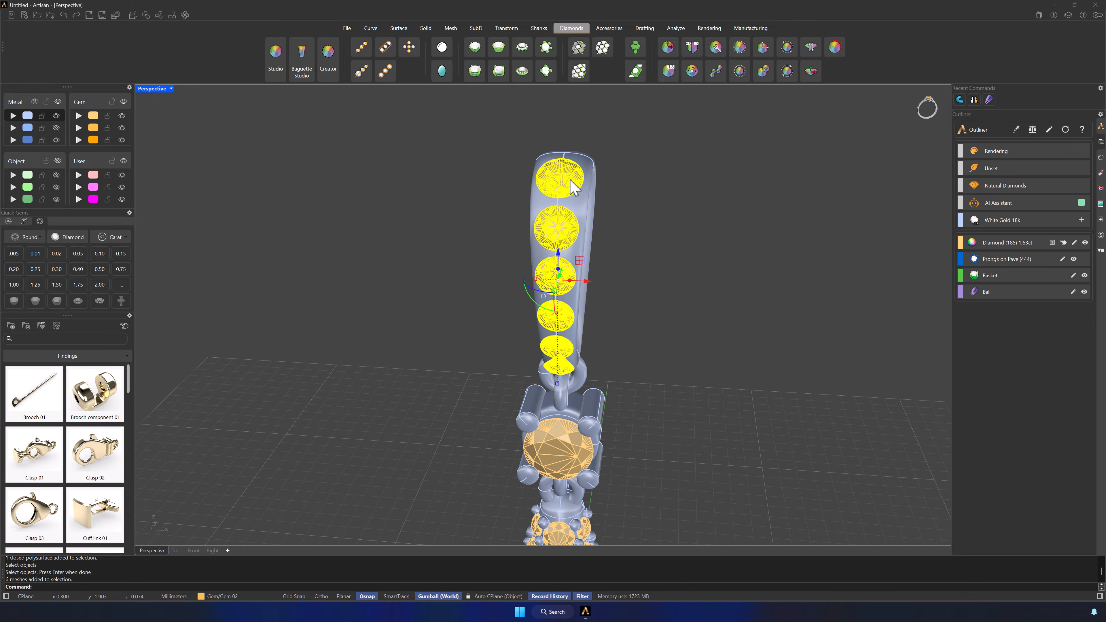
pyautogui.click(546, 47)
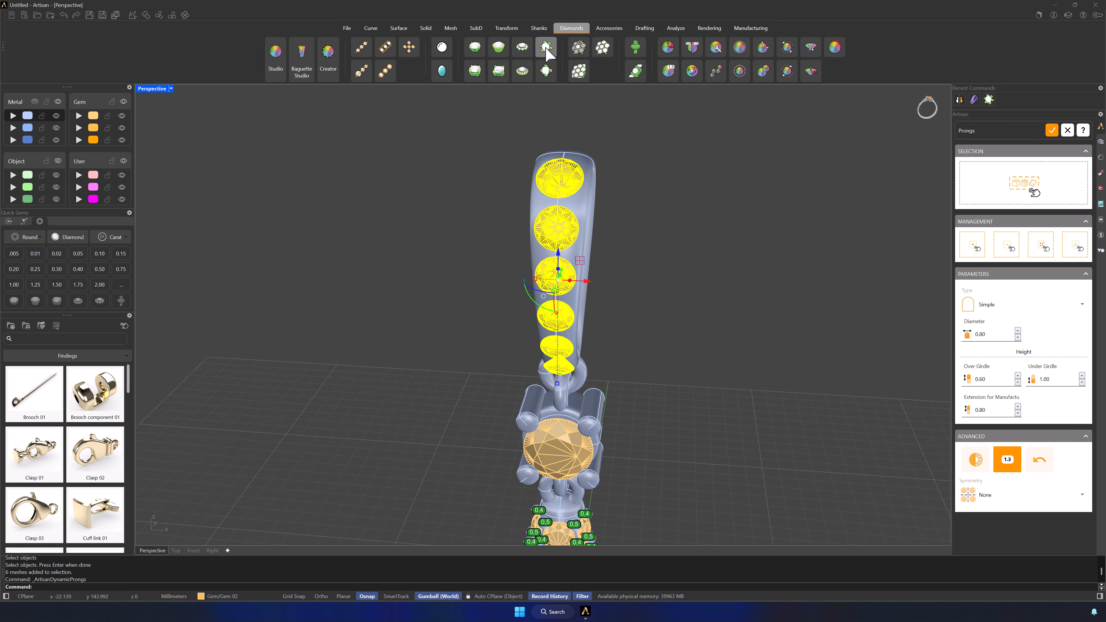
pyautogui.click(970, 180)
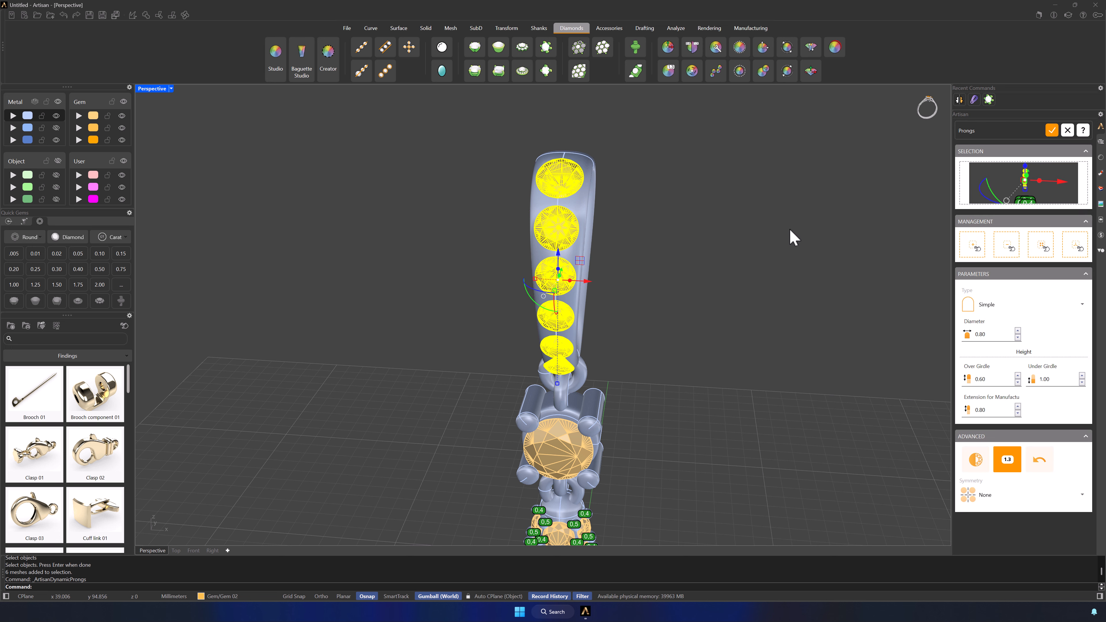
pyautogui.moveTo(724, 265); pyautogui.dragTo(718, 262, button='right')
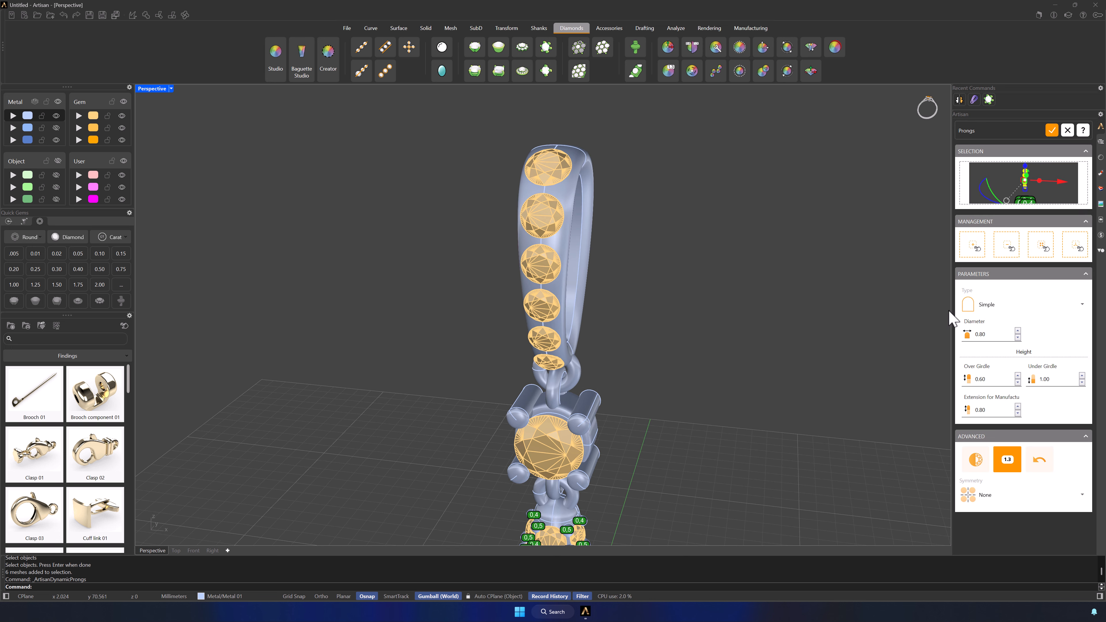
# - Set the prongs to 0.50 diameter, 0.40 over girdle, 0.60 under girdle and 0.30 manufacturing extension, with X symmetry
pyautogui.doubleClick(998, 337)
pyautogui.doubleClick(1064, 380)
pyautogui.write('0.6')
pyautogui.click(979, 494)
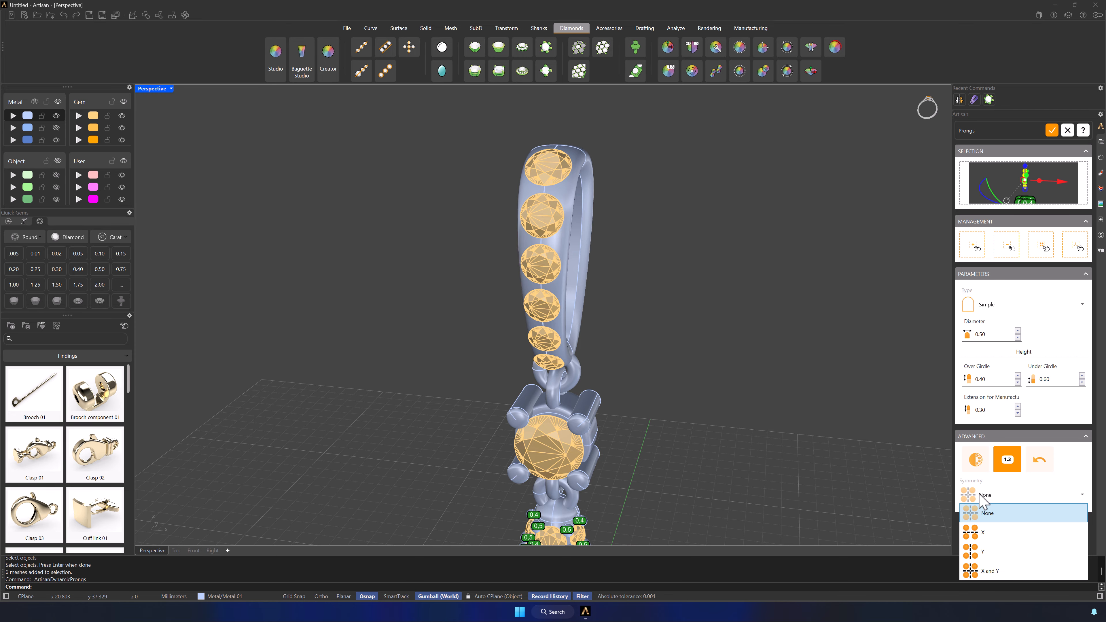
pyautogui.click(988, 532)
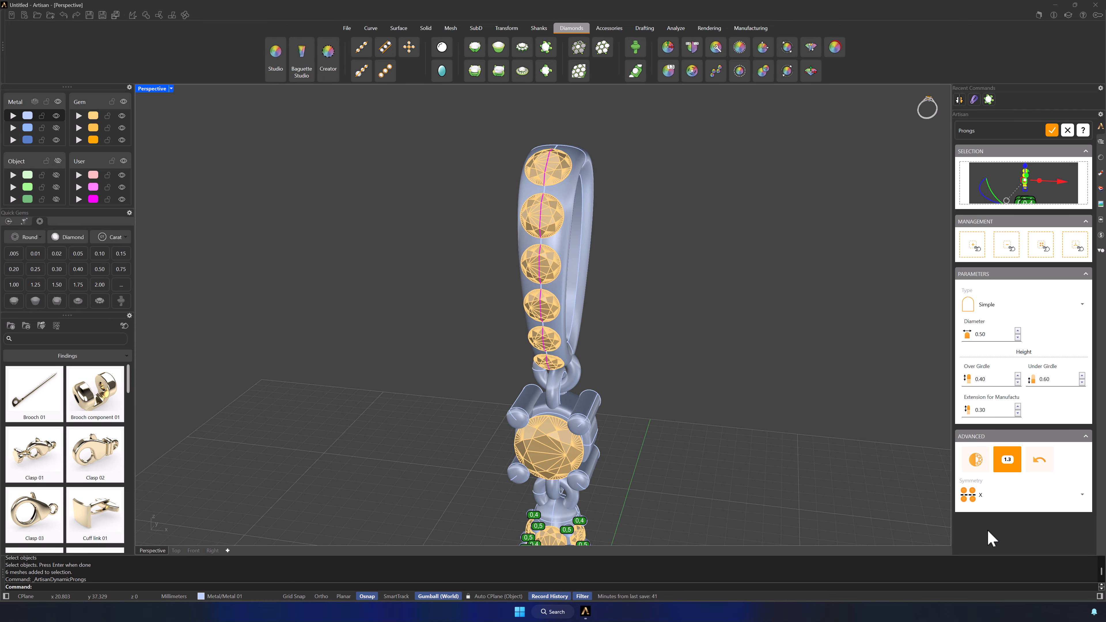
# - Leave prong placement and replace the Prongs selection with the bail as the supporting object
pyautogui.click(970, 249)
pyautogui.moveTo(562, 162); pyautogui.dragTo(581, 204, button='right')
pyautogui.scroll(5, 581, 204)
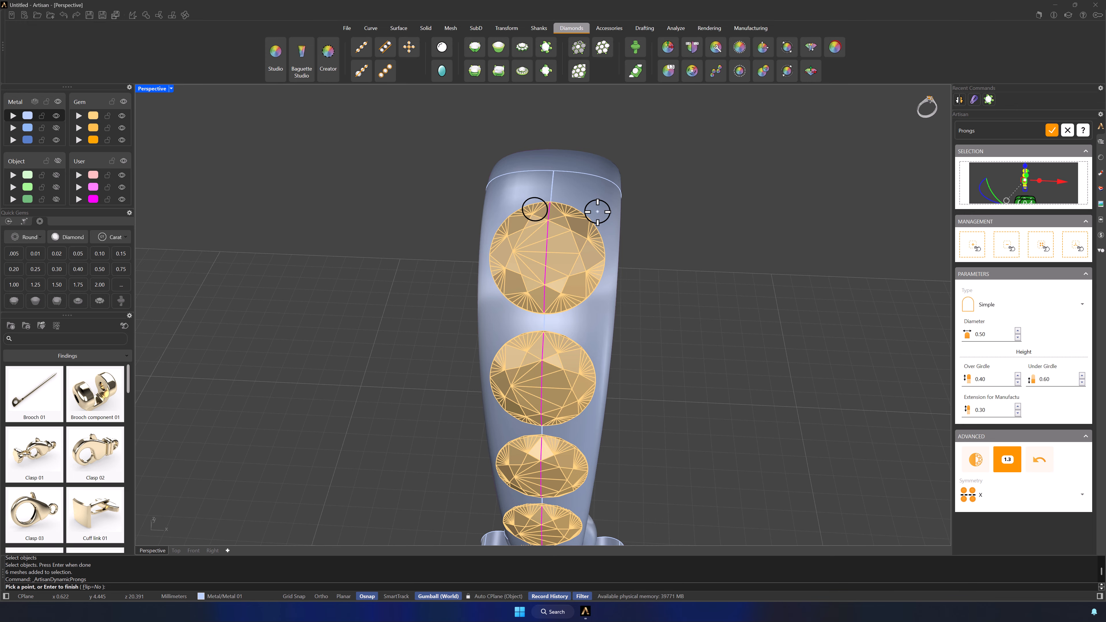
pyautogui.scroll(1, 598, 212)
pyautogui.scroll(4, 592, 282)
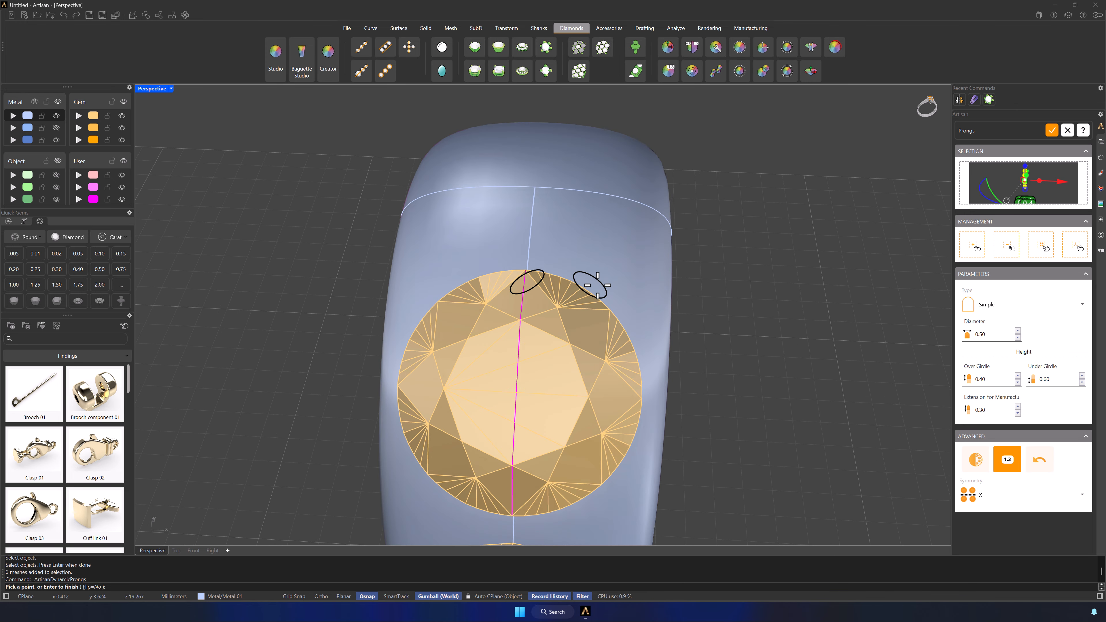
pyautogui.press('Return')
pyautogui.click(627, 260)
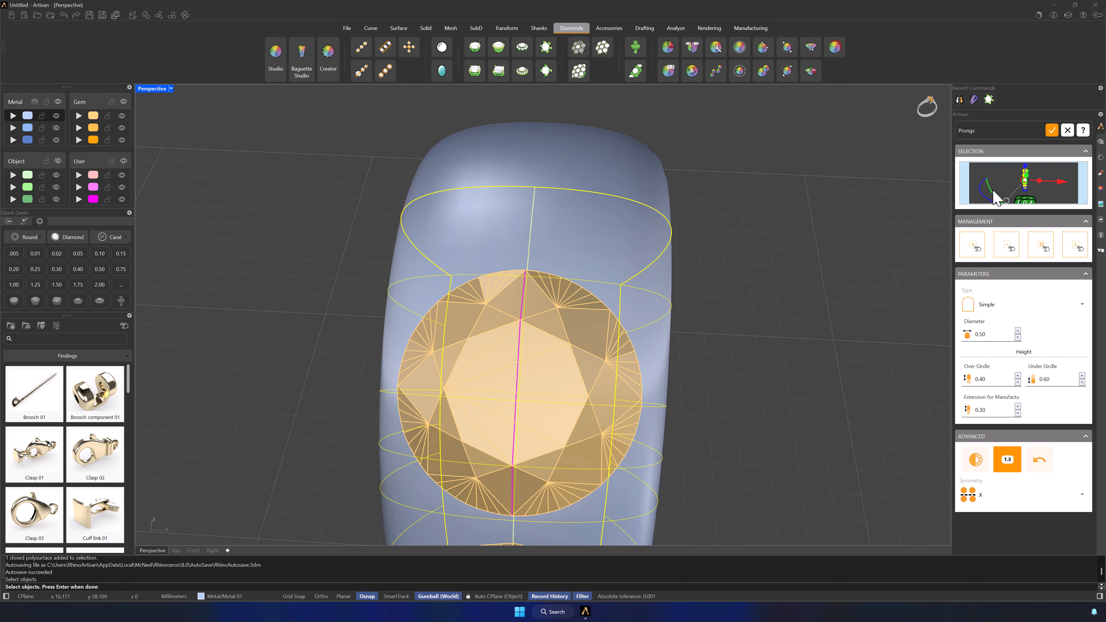
pyautogui.press('Return')
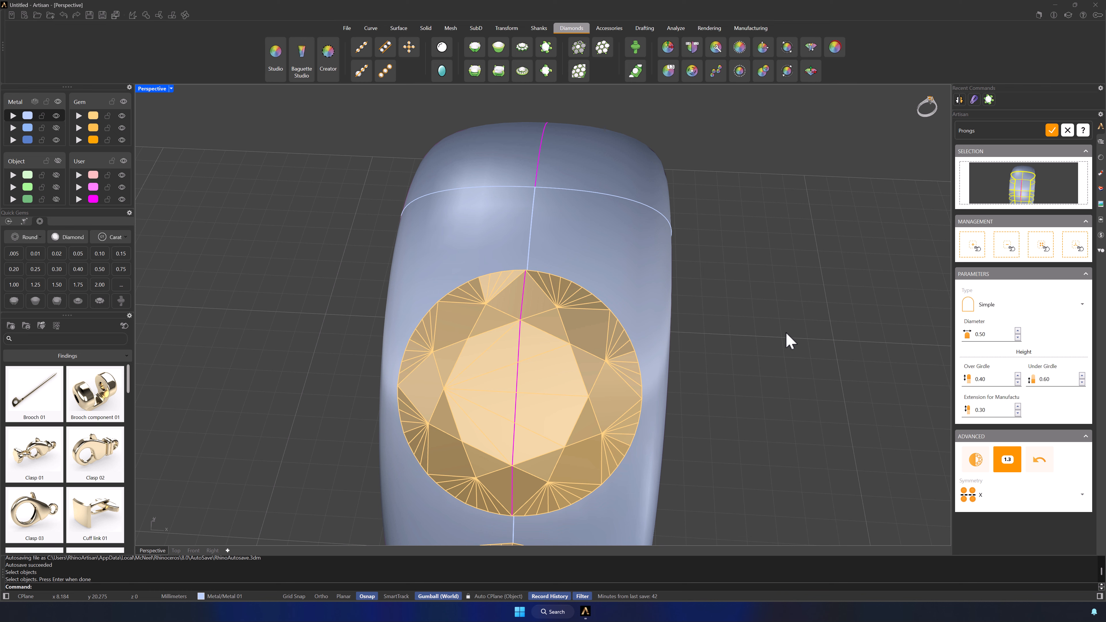
# - Place a mirrored pair of 0.50 mm prongs between the two largest gems on the bail
pyautogui.click(974, 245)
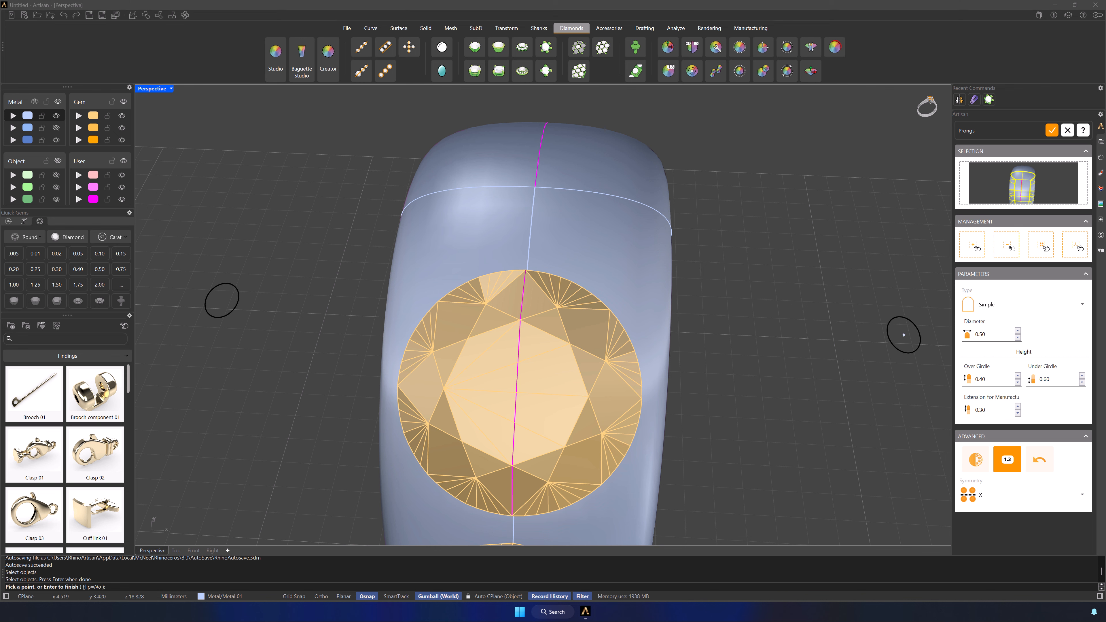
pyautogui.moveTo(671, 328); pyautogui.dragTo(666, 317, button='right')
pyautogui.scroll(-5, 667, 317)
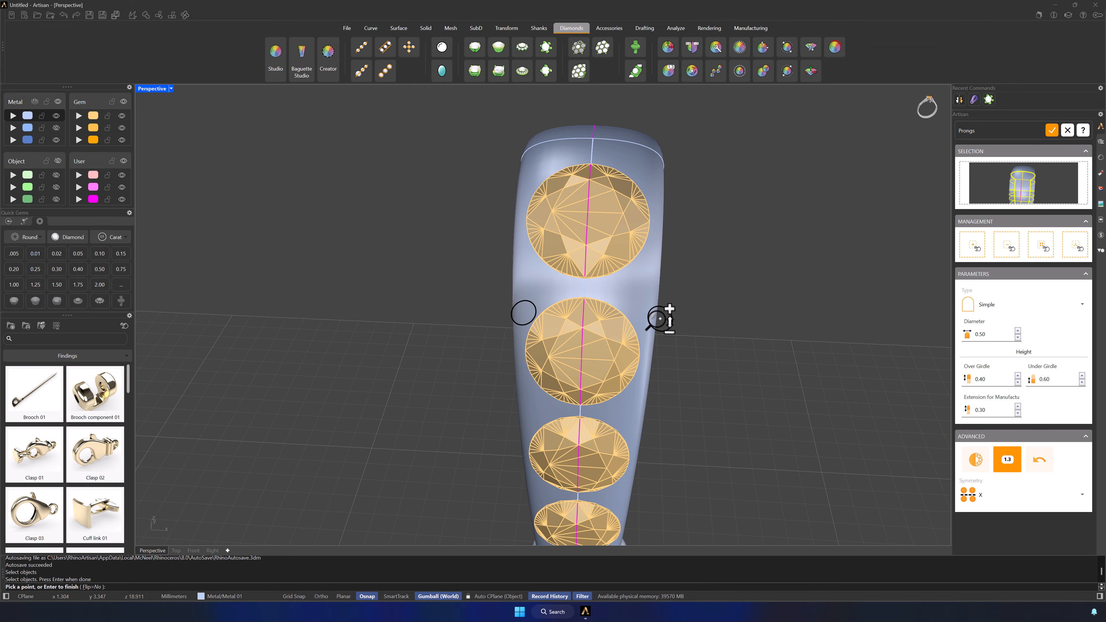
pyautogui.scroll(3, 618, 297)
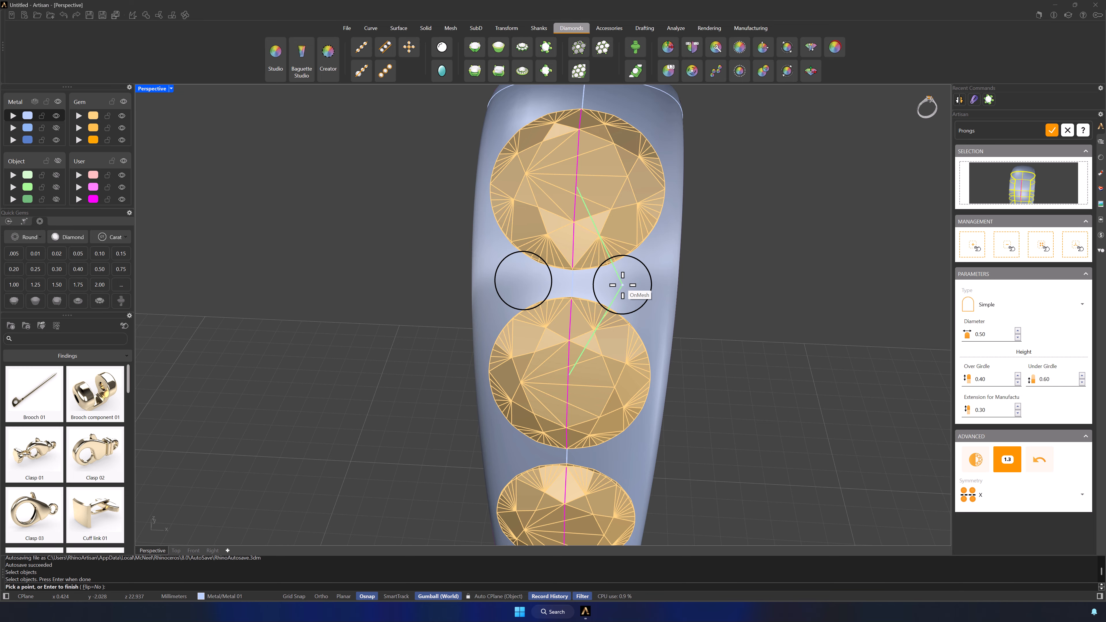
pyautogui.click(620, 285)
# - Add mirrored 0.50 mm prong pairs in the following gaps down the bail, as far as between the fourth and fifth gems
pyautogui.moveTo(627, 375); pyautogui.dragTo(647, 250, button='right')
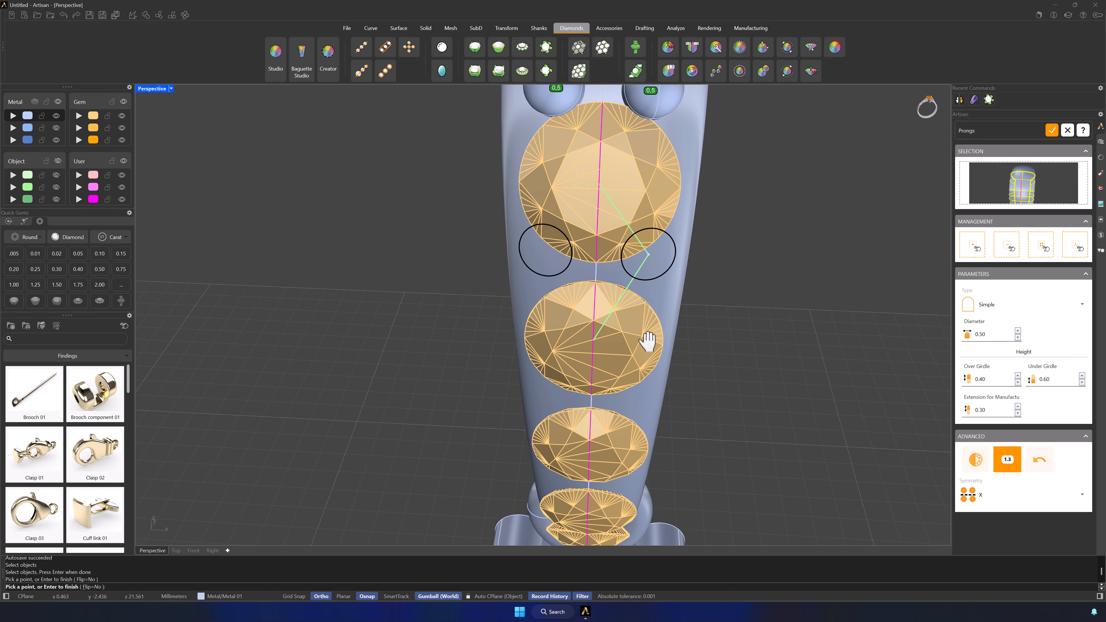
pyautogui.scroll(3, 645, 269)
pyautogui.scroll(-4, 644, 269)
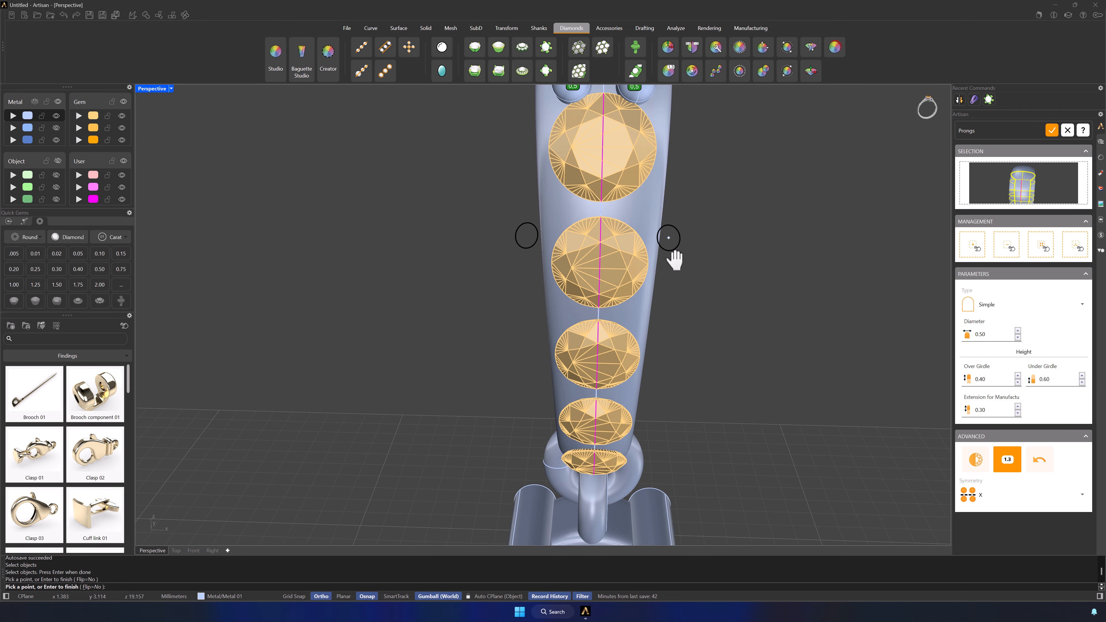
pyautogui.scroll(2, 614, 257)
pyautogui.click(615, 257)
pyautogui.moveTo(618, 370); pyautogui.dragTo(608, 270, button='right')
pyautogui.click(609, 261)
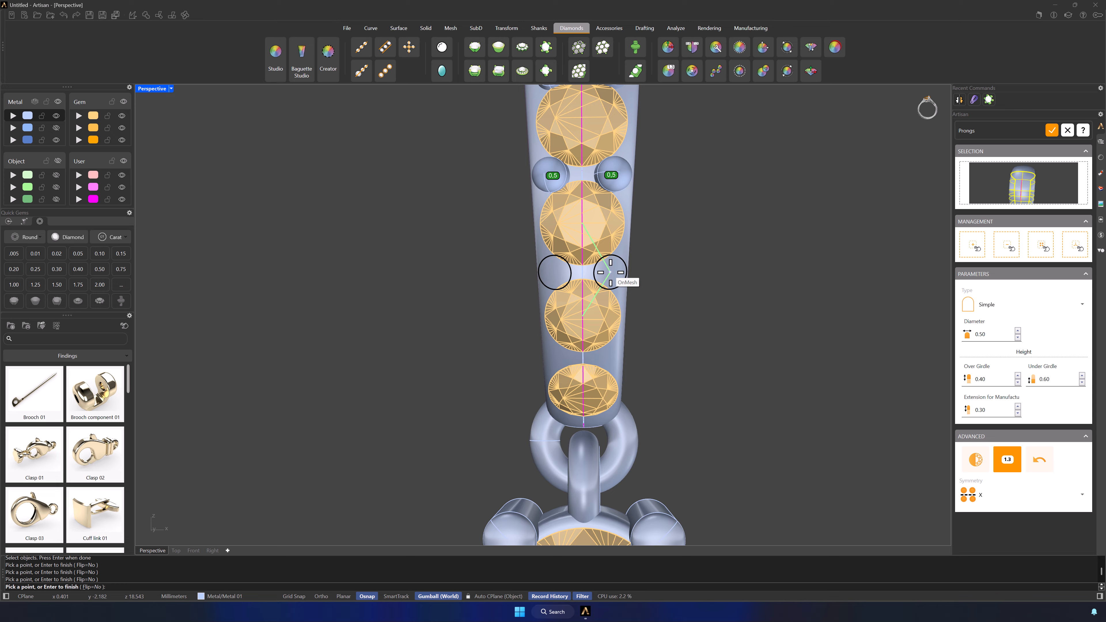
pyautogui.click(610, 272)
pyautogui.moveTo(610, 272)
pyautogui.mouseDown(button='right')
pyautogui.moveTo(608, 257)
pyautogui.moveTo(611, 277)
pyautogui.mouseUp(button='right')
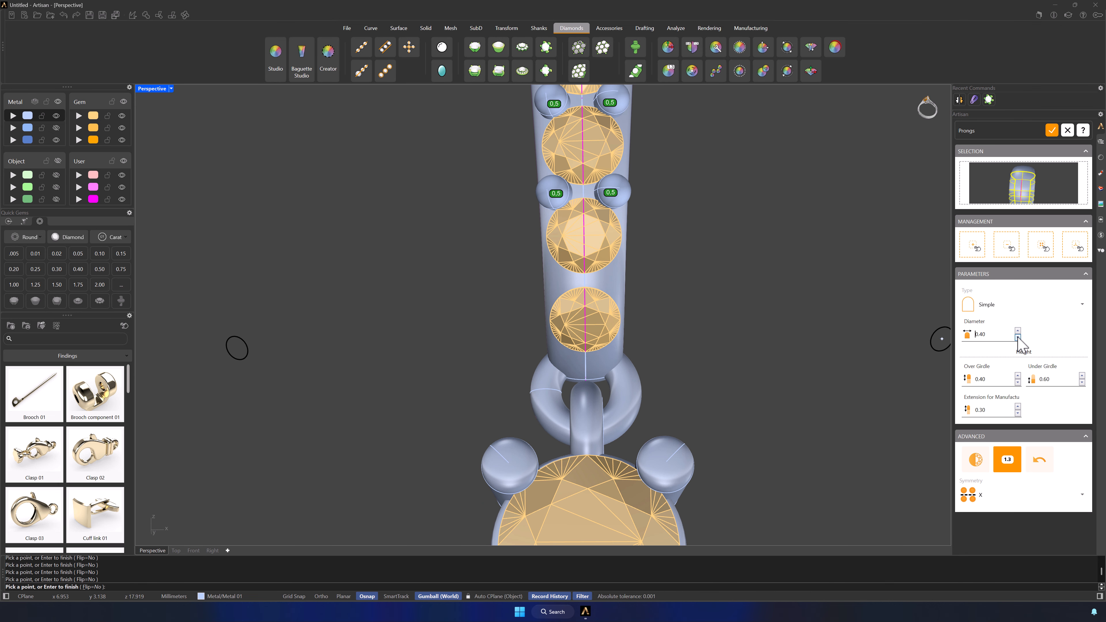
# - Add 0.40 mm prong pairs above and below the smallest gem and a 0.50 mm pair above the largest, and finish the prongs
pyautogui.click(606, 279)
pyautogui.moveTo(606, 279)
pyautogui.mouseDown(button='right')
pyautogui.moveTo(610, 305)
pyautogui.moveTo(605, 282)
pyautogui.mouseUp(button='right')
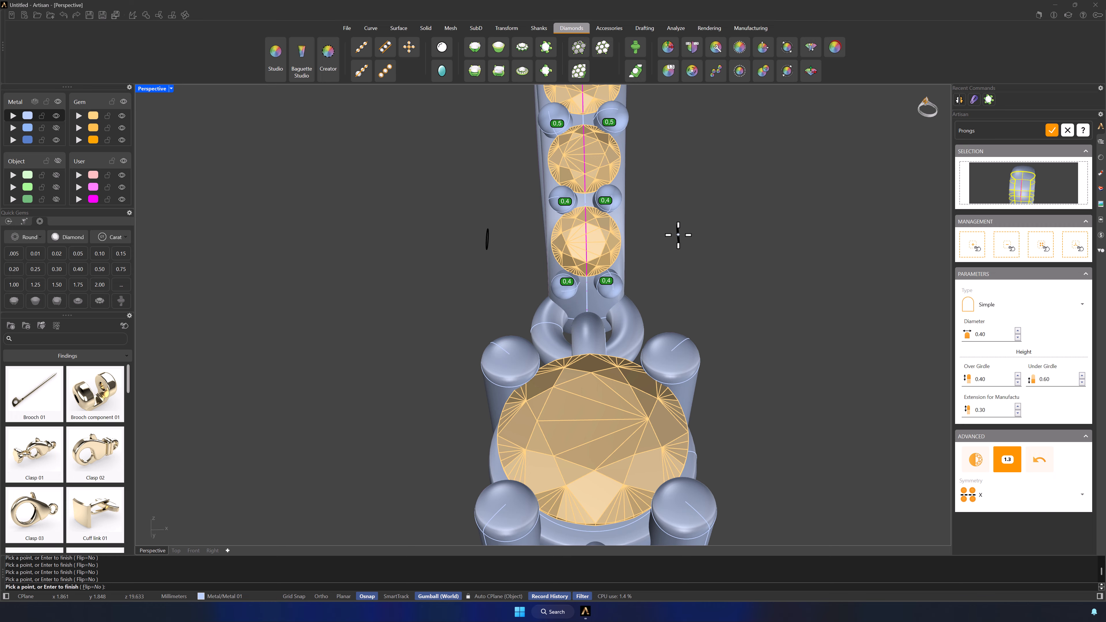
pyautogui.moveTo(679, 234); pyautogui.dragTo(639, 373, button='right')
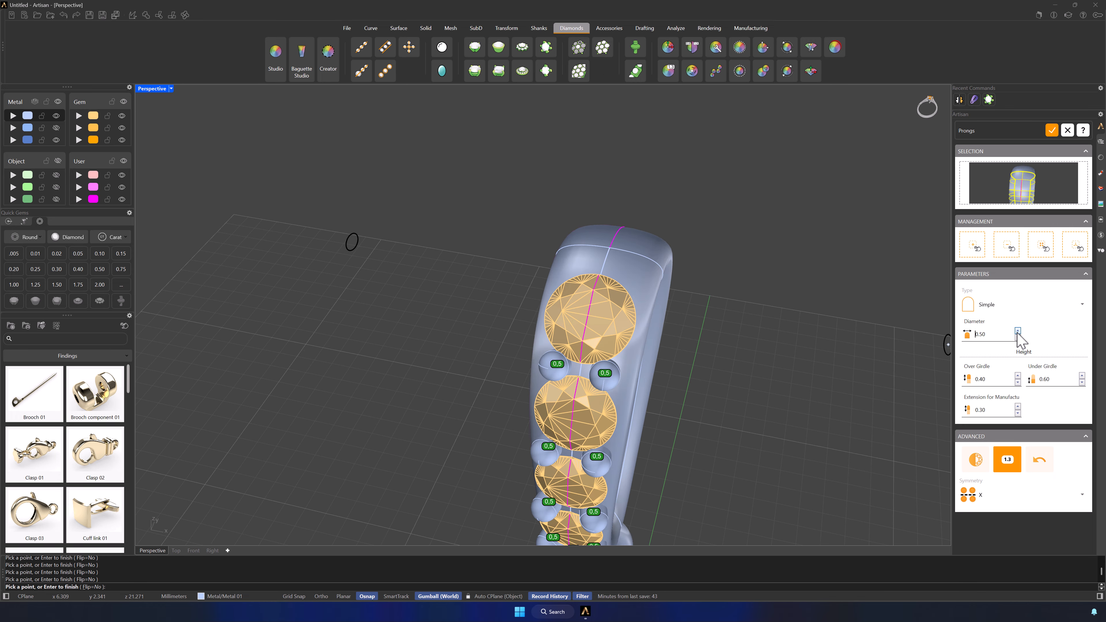
pyautogui.moveTo(640, 305); pyautogui.dragTo(637, 313, button='right')
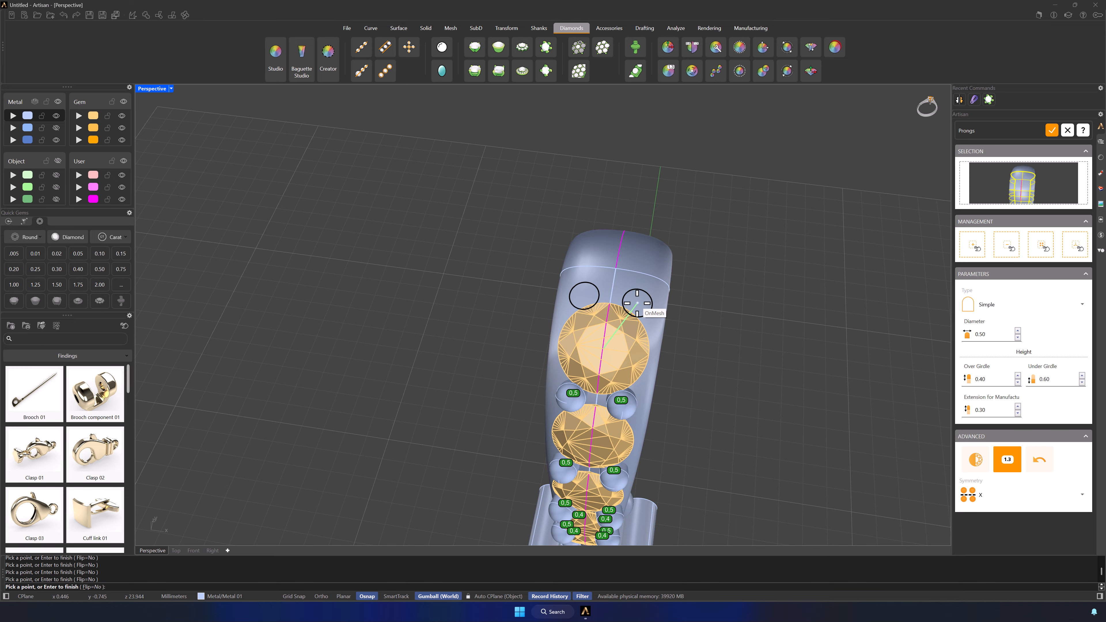
pyautogui.click(637, 305)
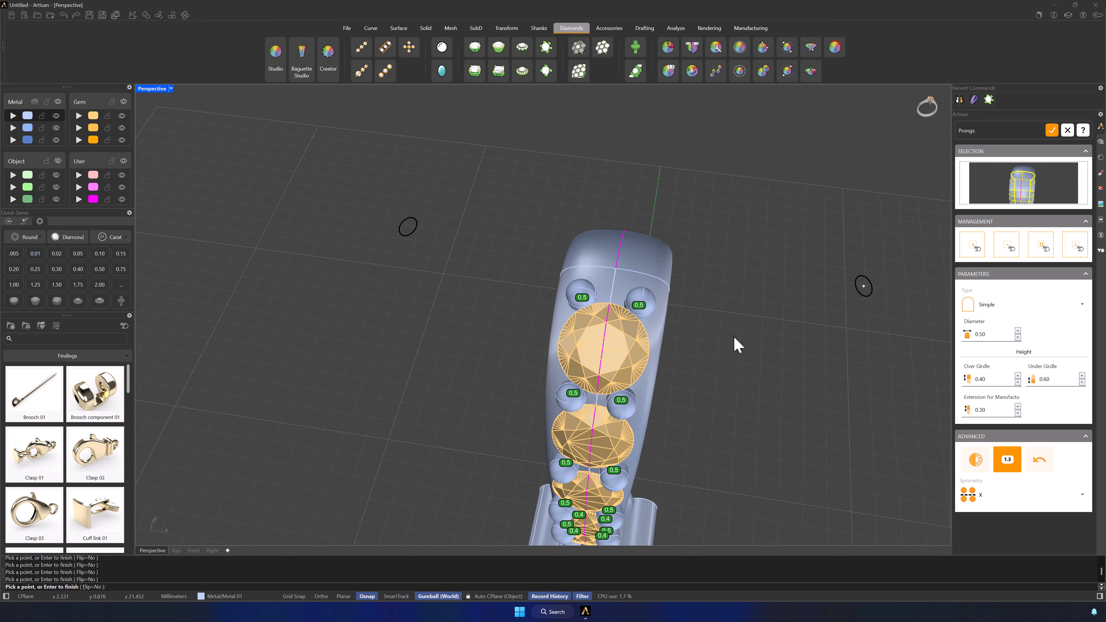
pyautogui.rightClick(758, 370)
pyautogui.scroll(-4, 793, 394)
pyautogui.moveTo(759, 370); pyautogui.dragTo(776, 311, button='right')
pyautogui.click(1051, 130)
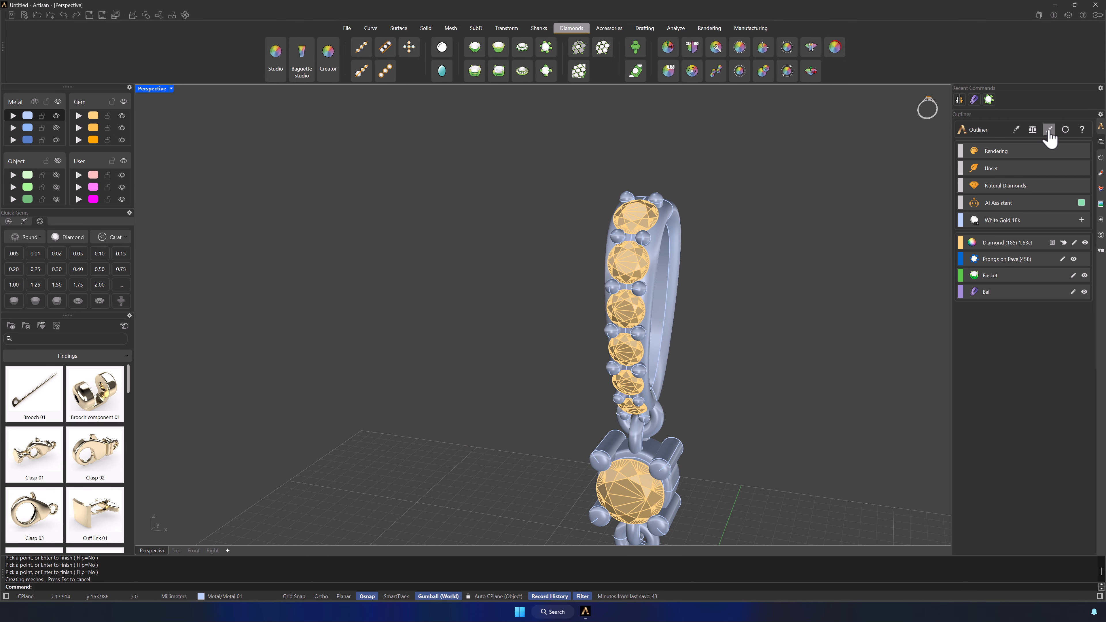
# - Start the Cutters tool with the bail's gem group as its selection
pyautogui.doubleClick(150, 89)
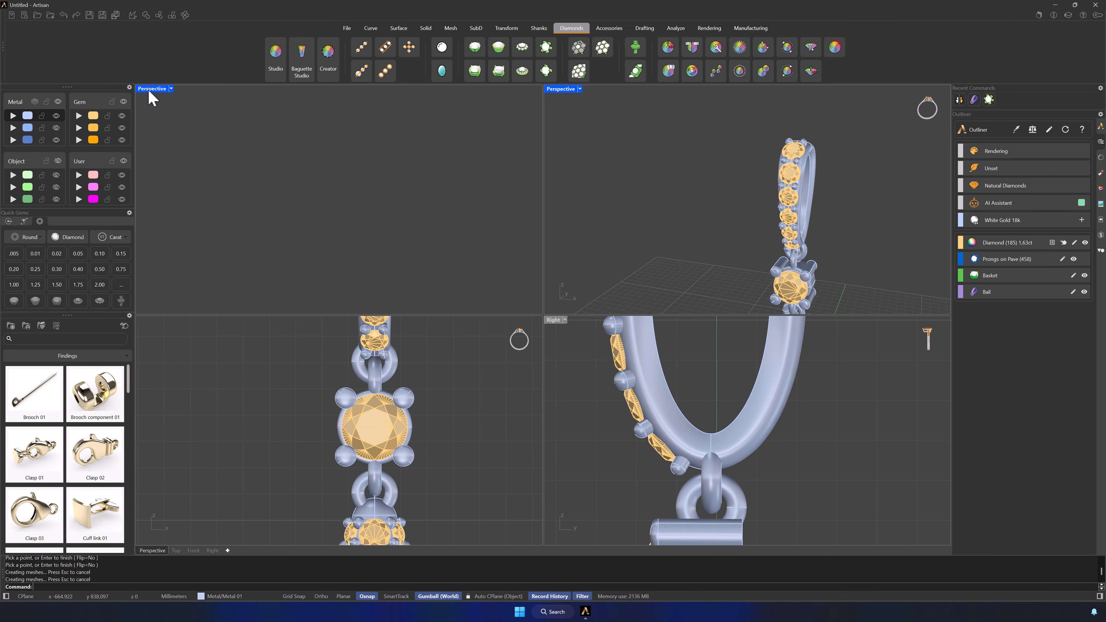
pyautogui.click(581, 89)
pyautogui.moveTo(618, 289)
pyautogui.click(692, 370)
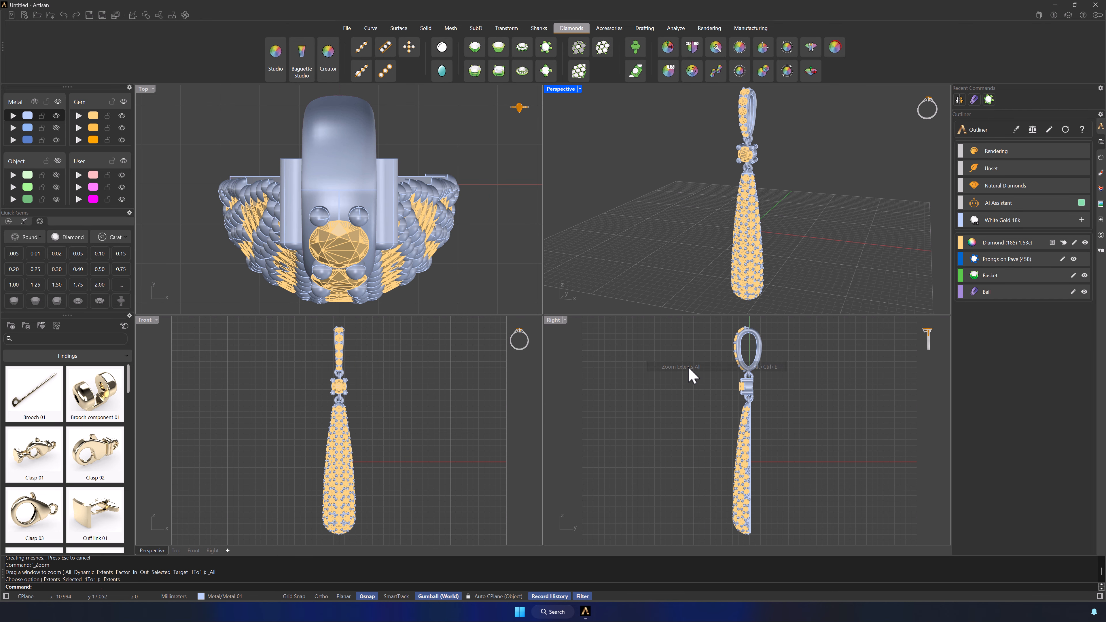
pyautogui.moveTo(785, 312)
pyautogui.click(636, 47)
pyautogui.click(736, 103)
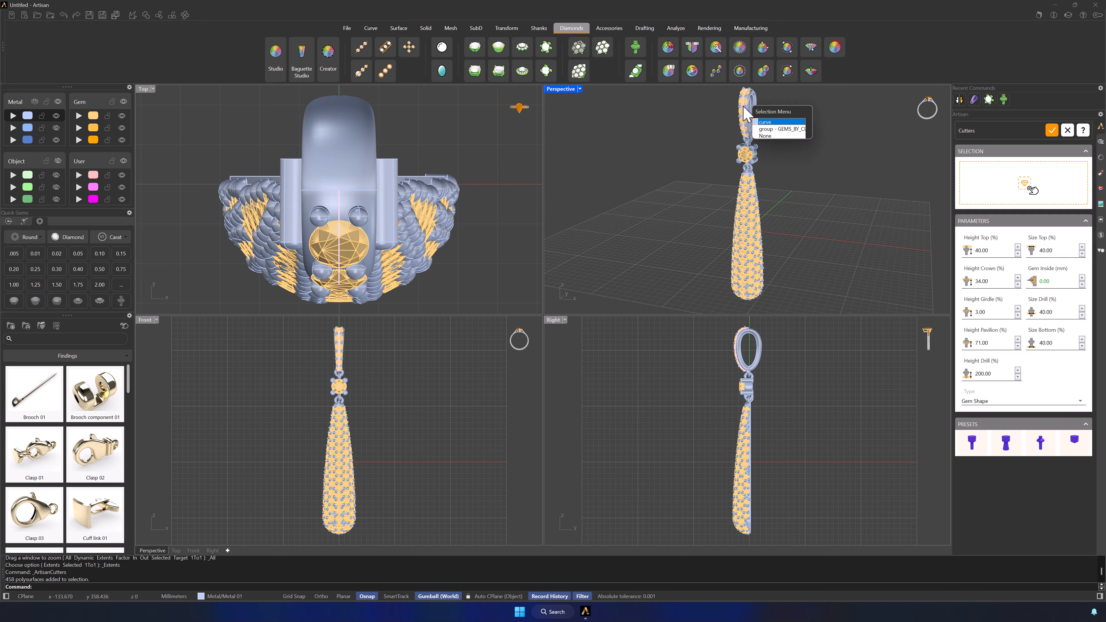
pyautogui.click(767, 132)
pyautogui.click(1029, 192)
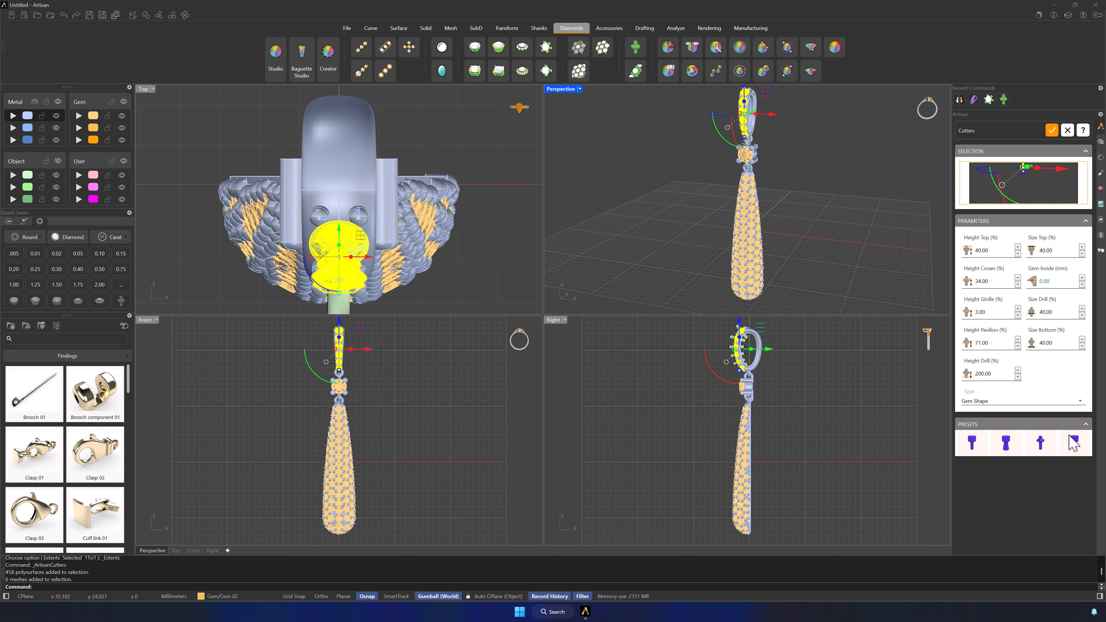
# - Create the bail gem cutters from the preset without a drill, with Height Top 40% and Size Top 100%
pyautogui.click(1074, 446)
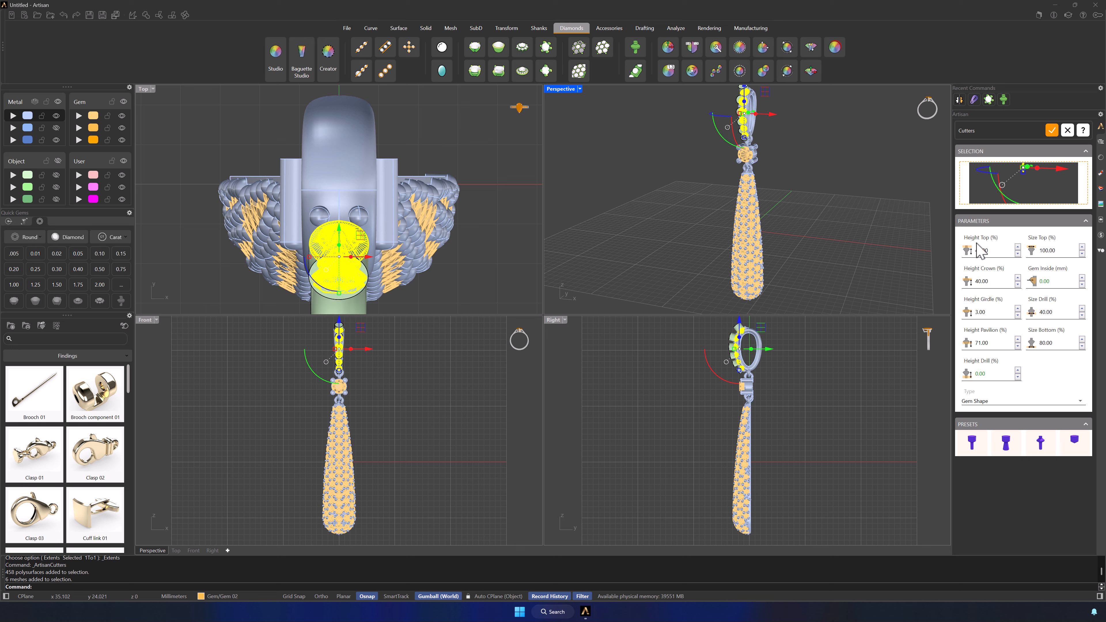
pyautogui.click(886, 178)
pyautogui.keyDown('shift'); pyautogui.moveTo(849, 151); pyautogui.dragTo(858, 168, button='right'); pyautogui.keyUp('shift')
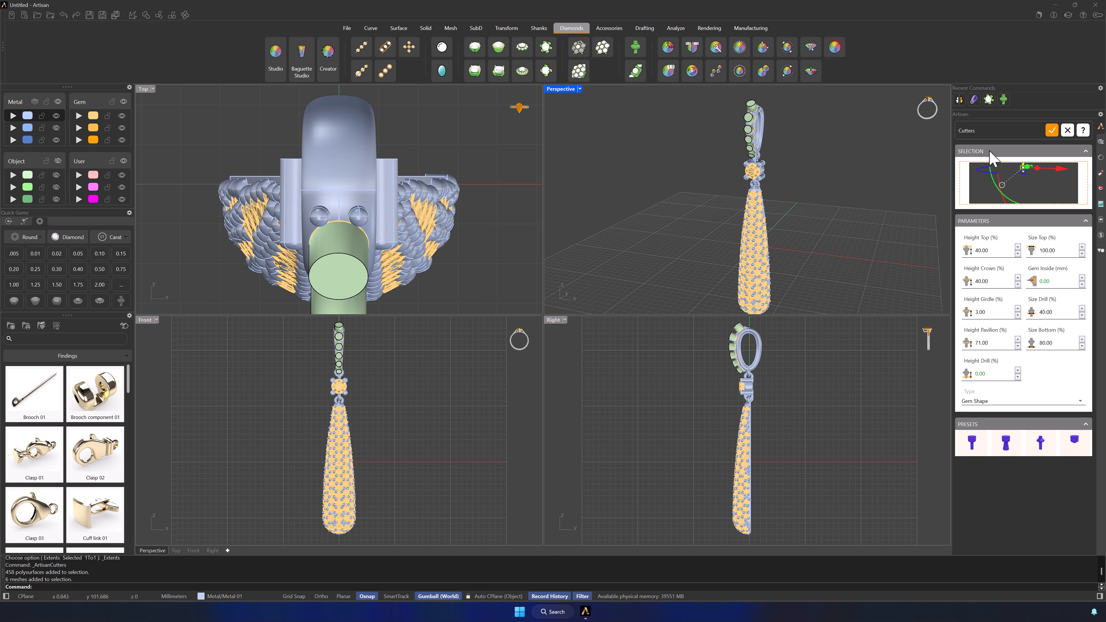
pyautogui.click(1052, 131)
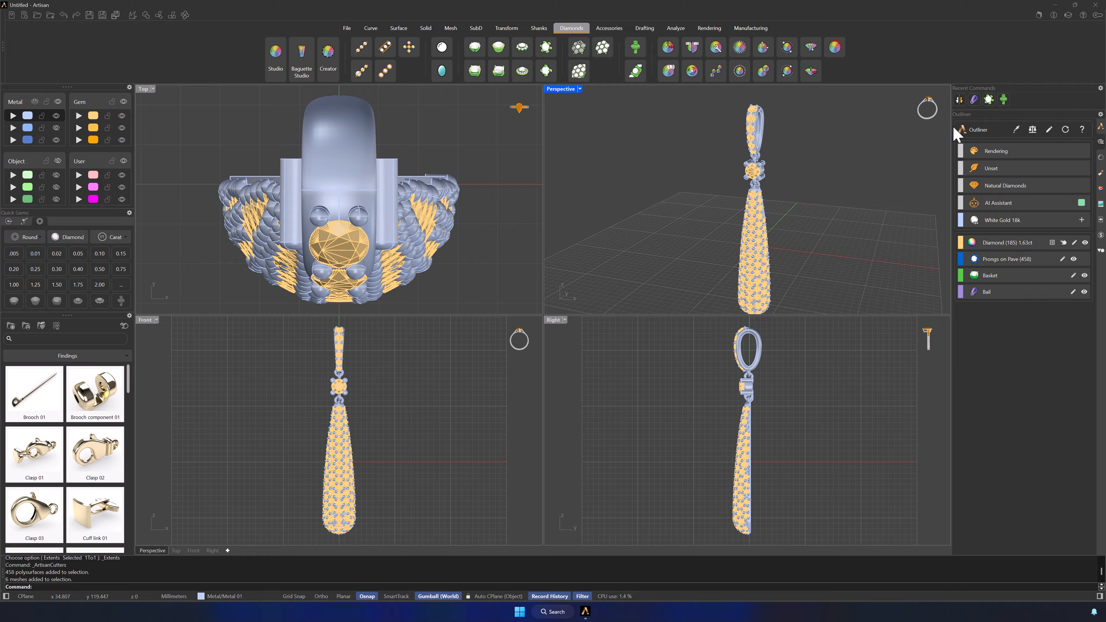
# - Show the gem cutters and subtract them from the bail with Boolean Difference, keeping the input objects
pyautogui.click(58, 160)
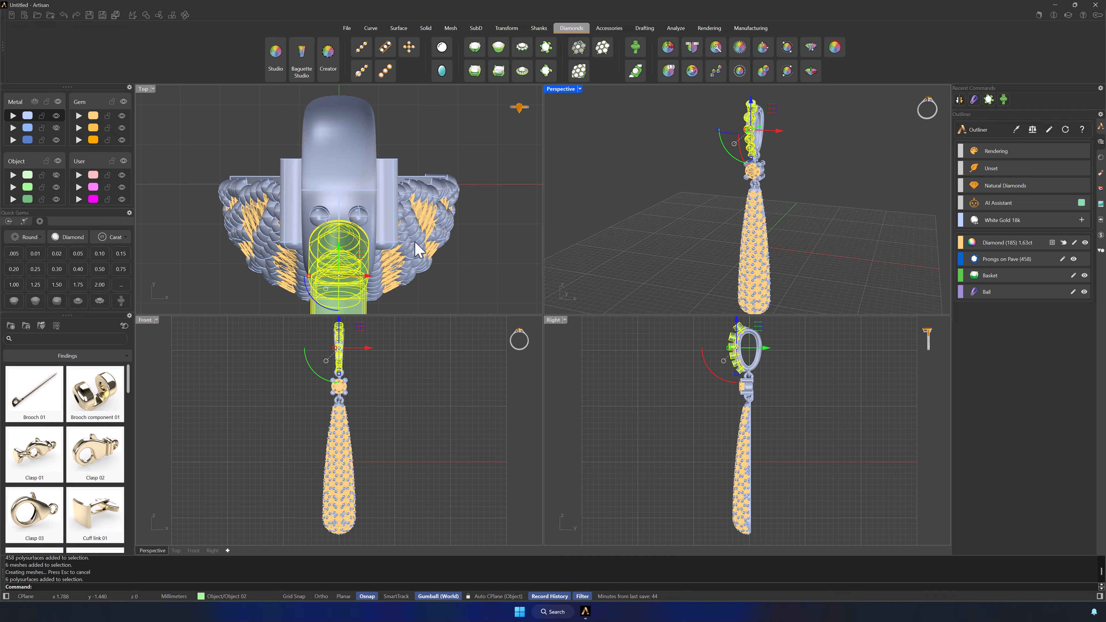
pyautogui.click(657, 169)
pyautogui.click(425, 28)
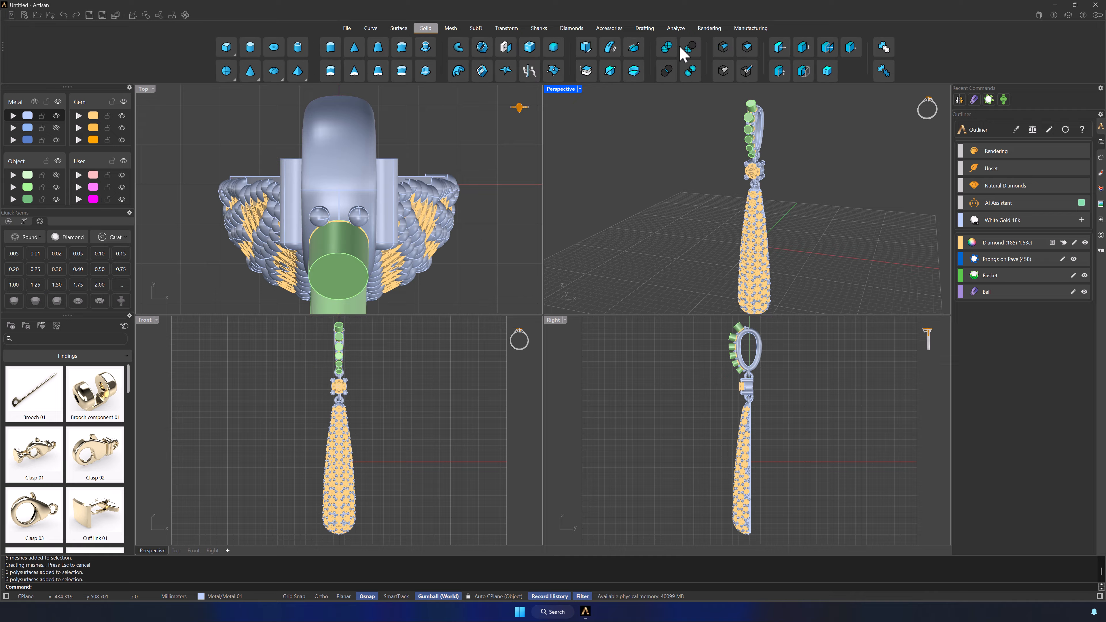
pyautogui.click(690, 48)
pyautogui.click(764, 129)
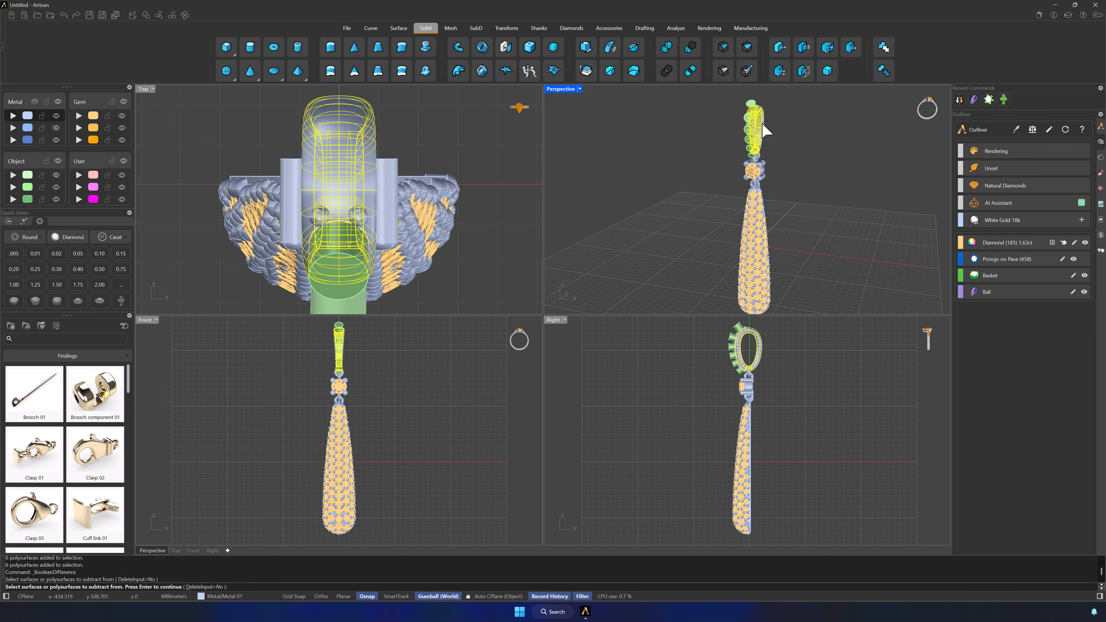
pyautogui.press('Return')
pyautogui.click(754, 107)
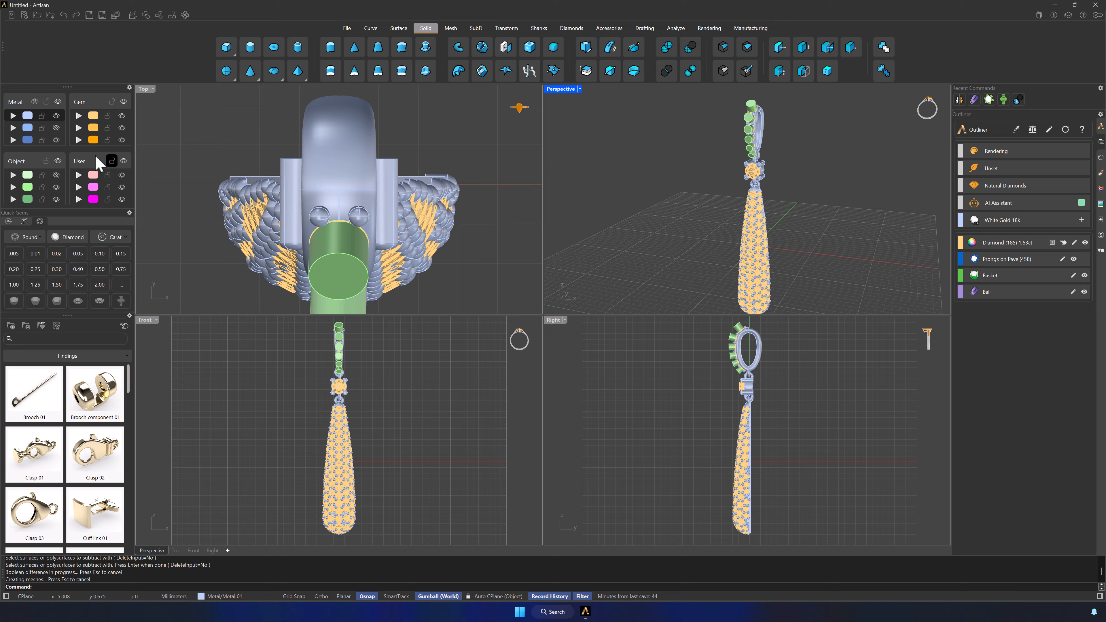
# - Hide the cutters and gems, delete the leftover uncut bail, and show the gems again
pyautogui.click(58, 161)
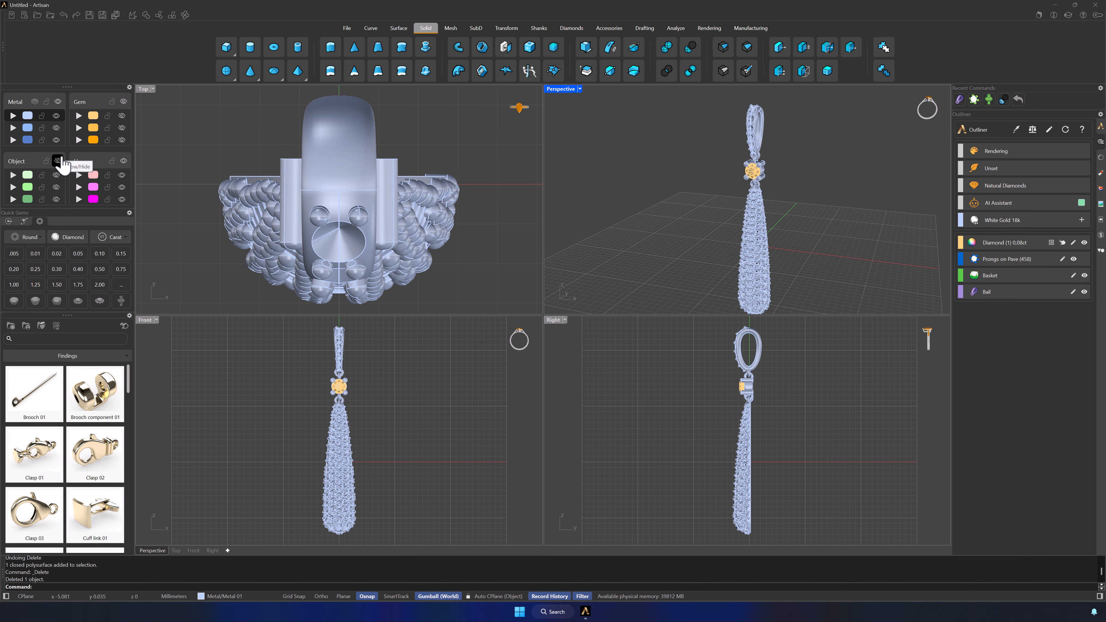
pyautogui.click(123, 103)
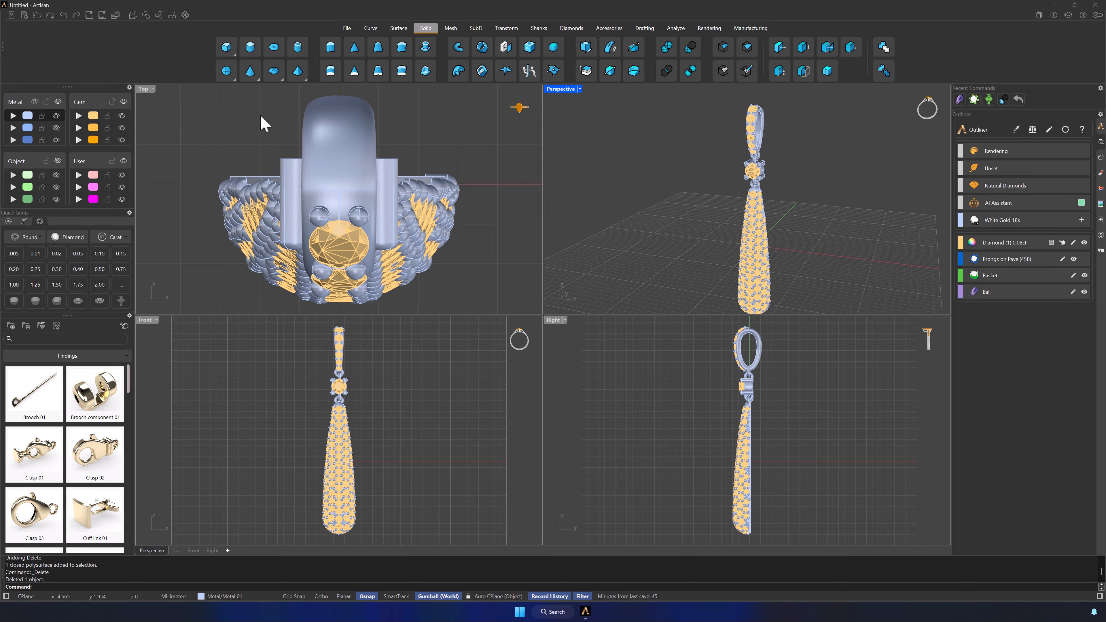
# - Maximize the Perspective view and save the model for Connect under the file name Long Pave Pendant
pyautogui.doubleClick(559, 91)
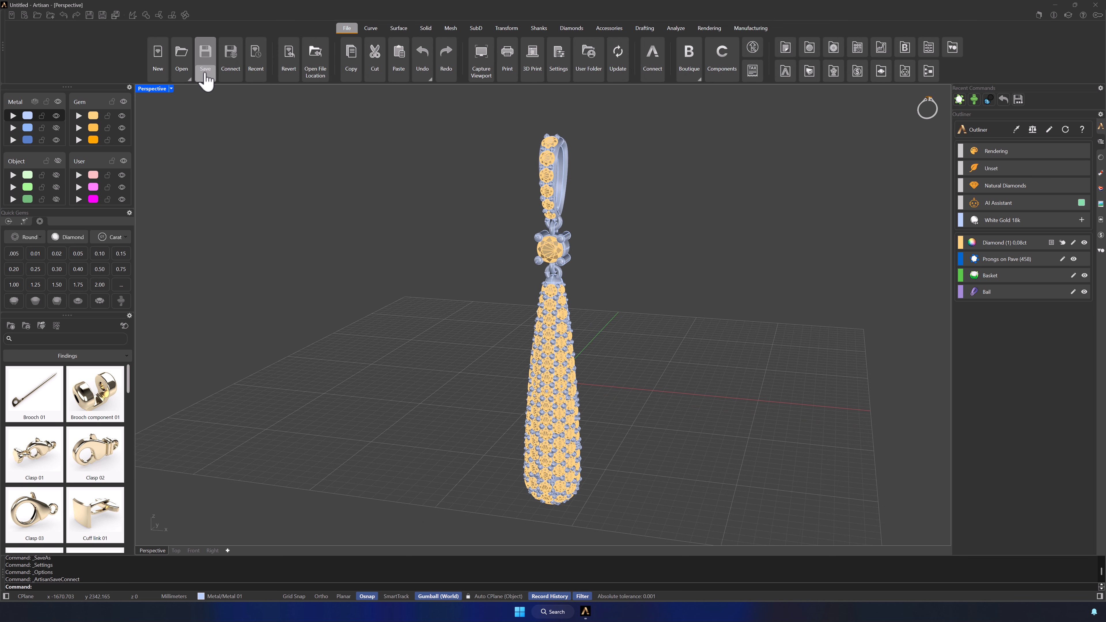
pyautogui.click(205, 74)
pyautogui.click(217, 110)
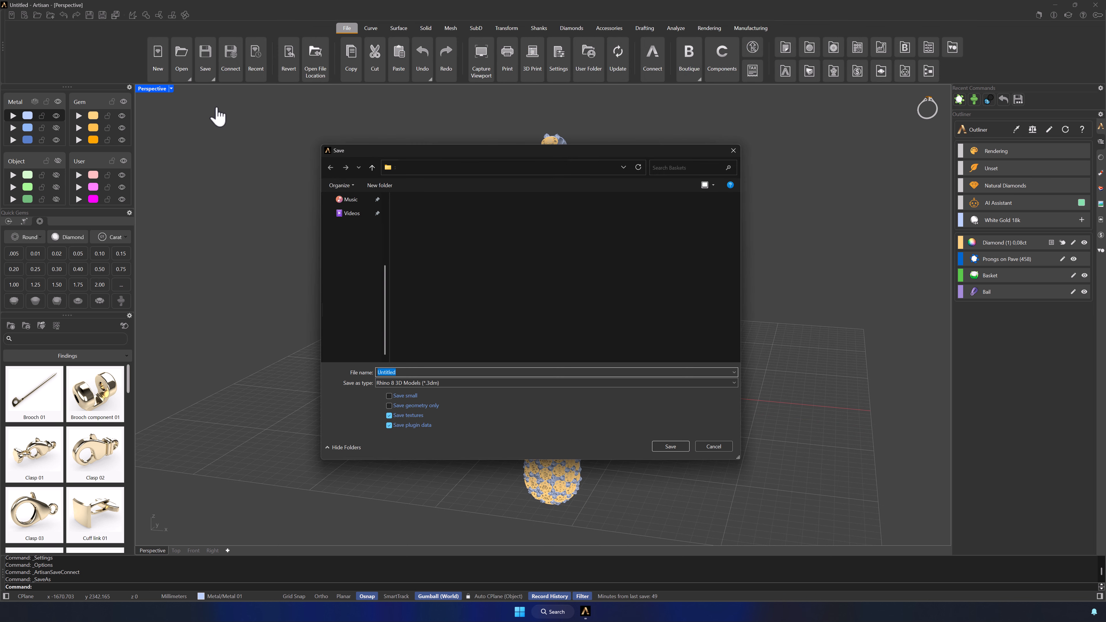
pyautogui.press('BackSpace')
pyautogui.write('Long Pave Pendant')
pyautogui.press('Return')
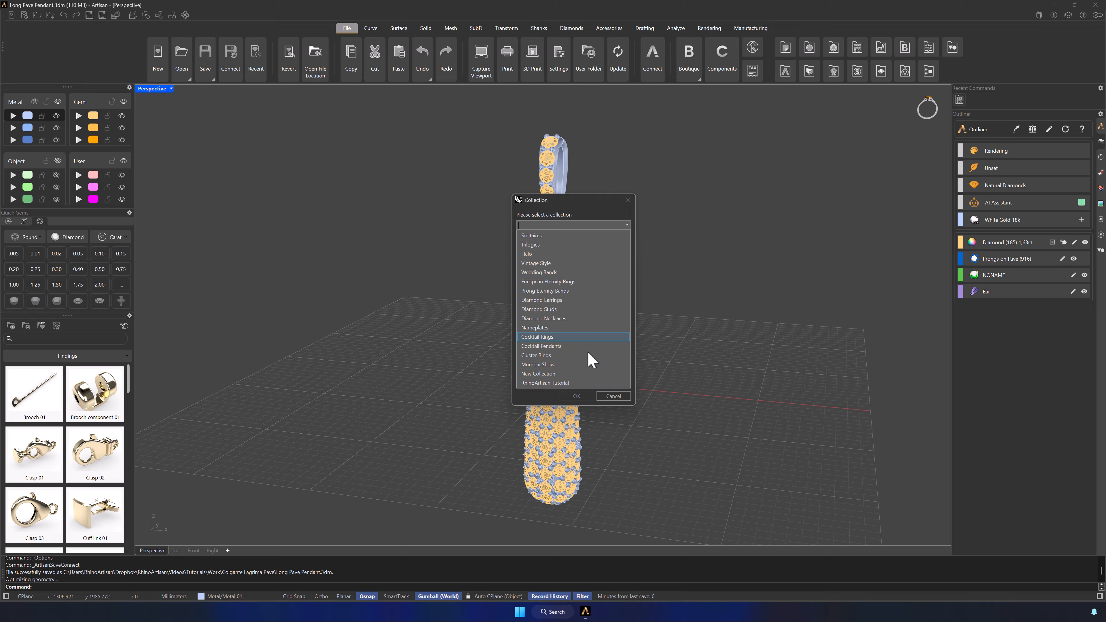
# - Upload the pendant to the RhinoArtisan Tutorial collection and open it in the RhinoArtisan Connect web studio
pyautogui.click(567, 384)
pyautogui.click(575, 396)
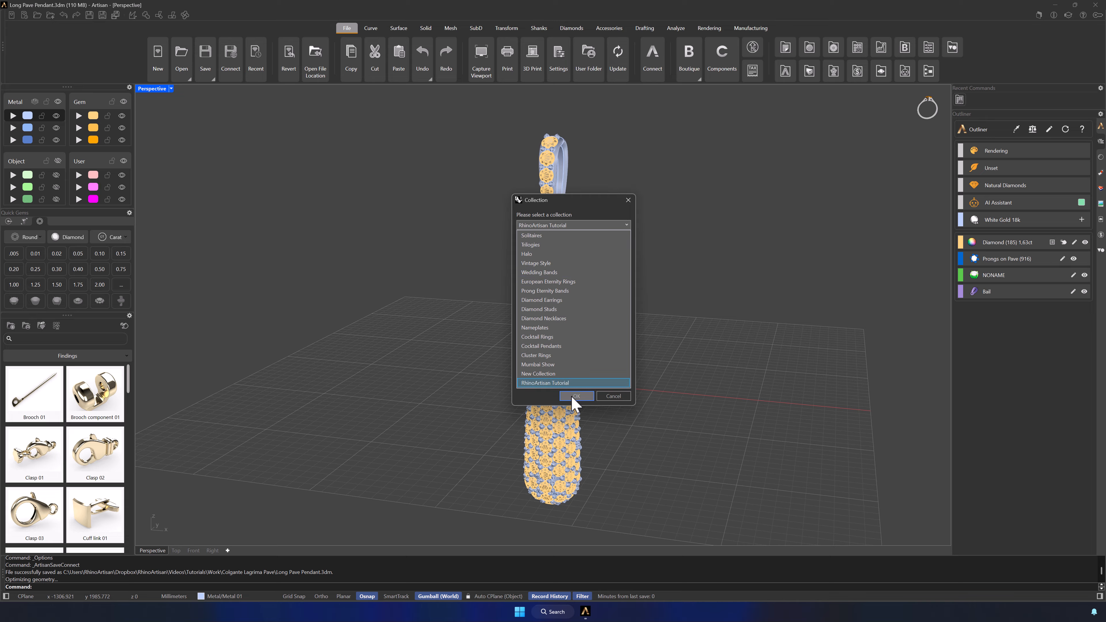
pyautogui.click(572, 397)
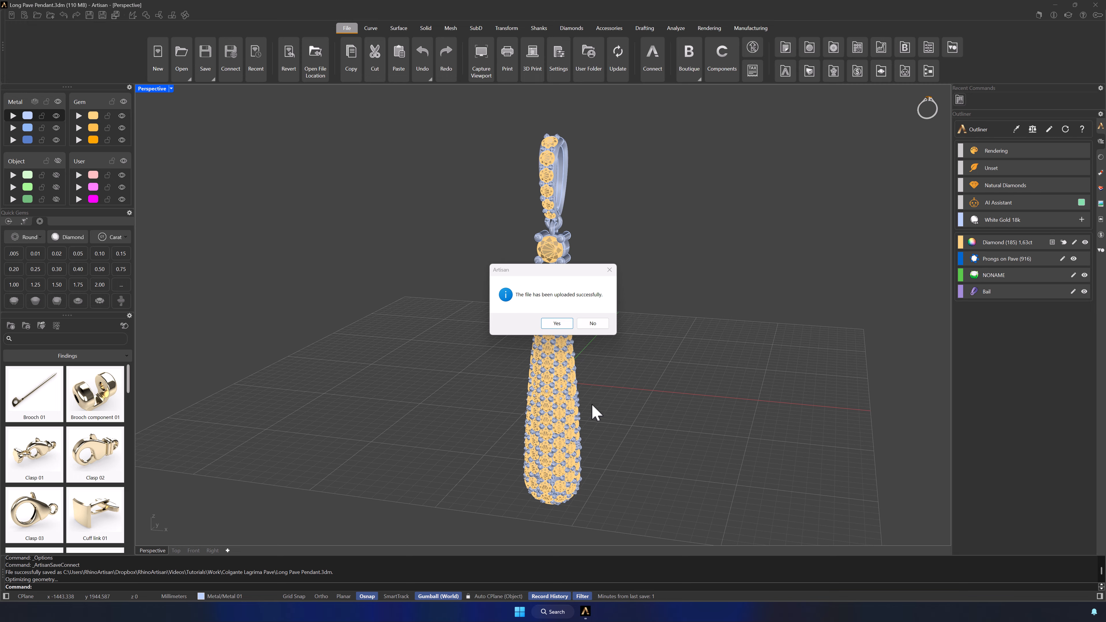
pyautogui.click(558, 324)
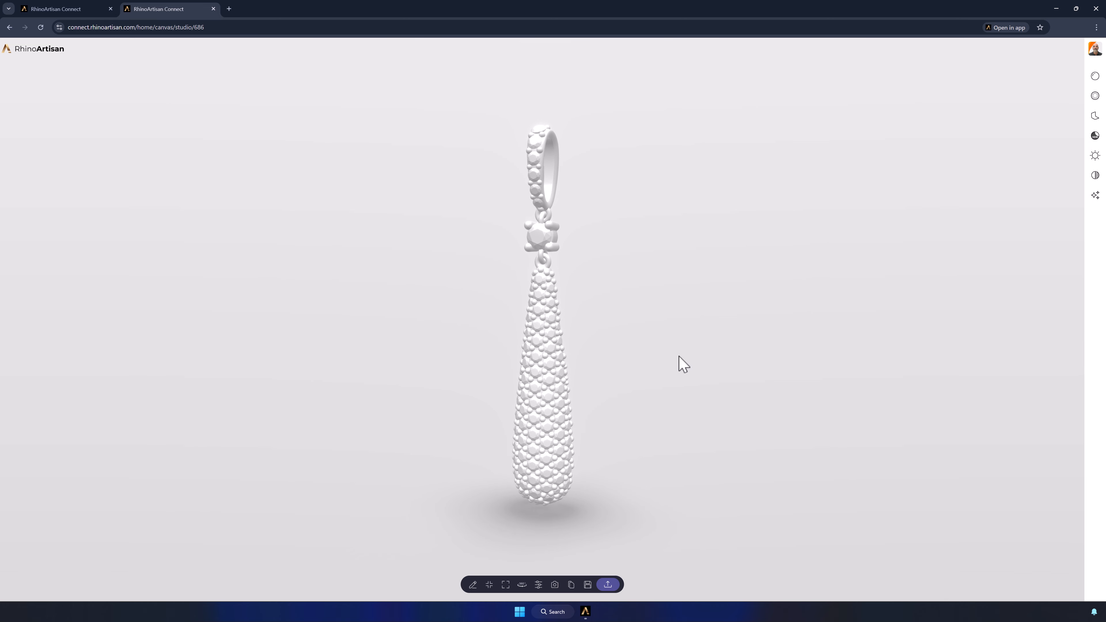
# - Apply Emerald Yellow Green to the bail and teardrop gems, and an orange-brown Citrine to the basket's centre stone
pyautogui.click(540, 127)
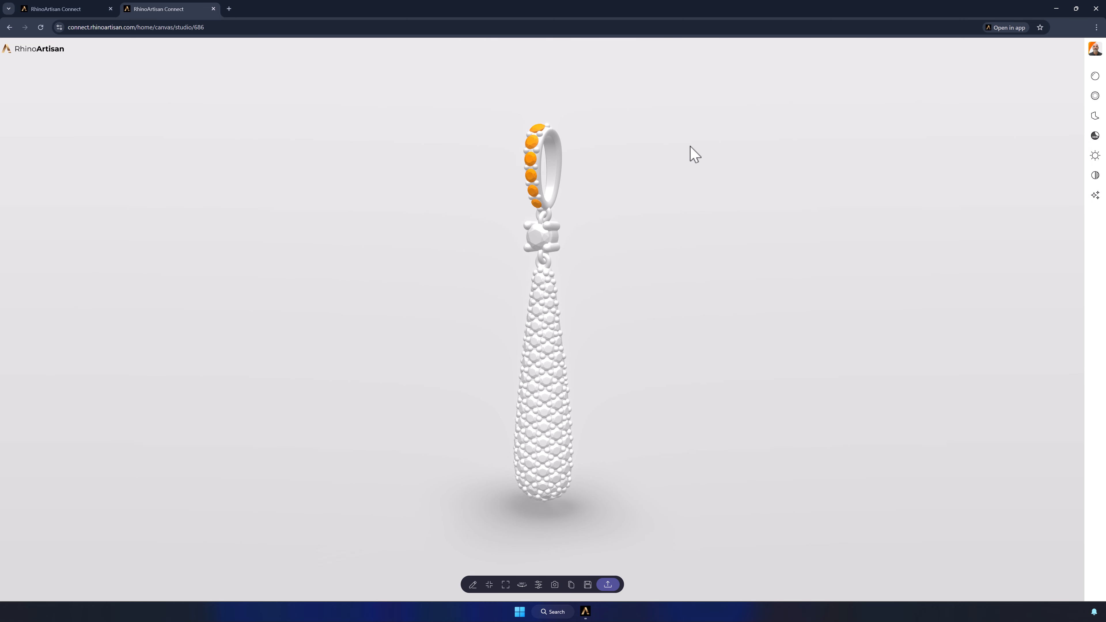
pyautogui.click(1095, 96)
pyautogui.click(1055, 234)
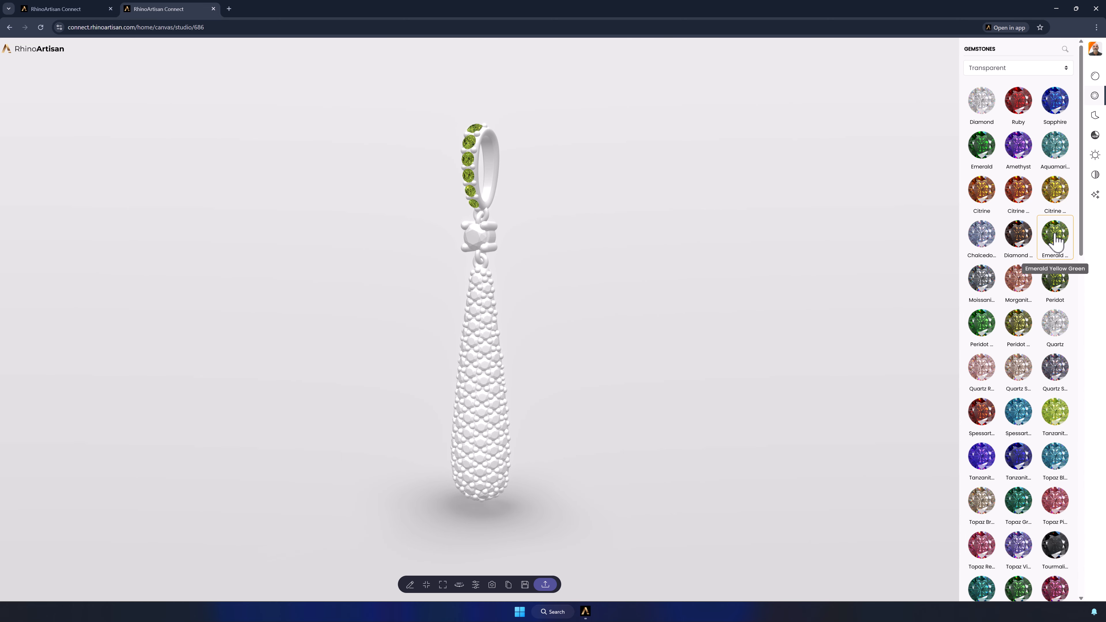
pyautogui.moveTo(942, 305); pyautogui.dragTo(654, 423)
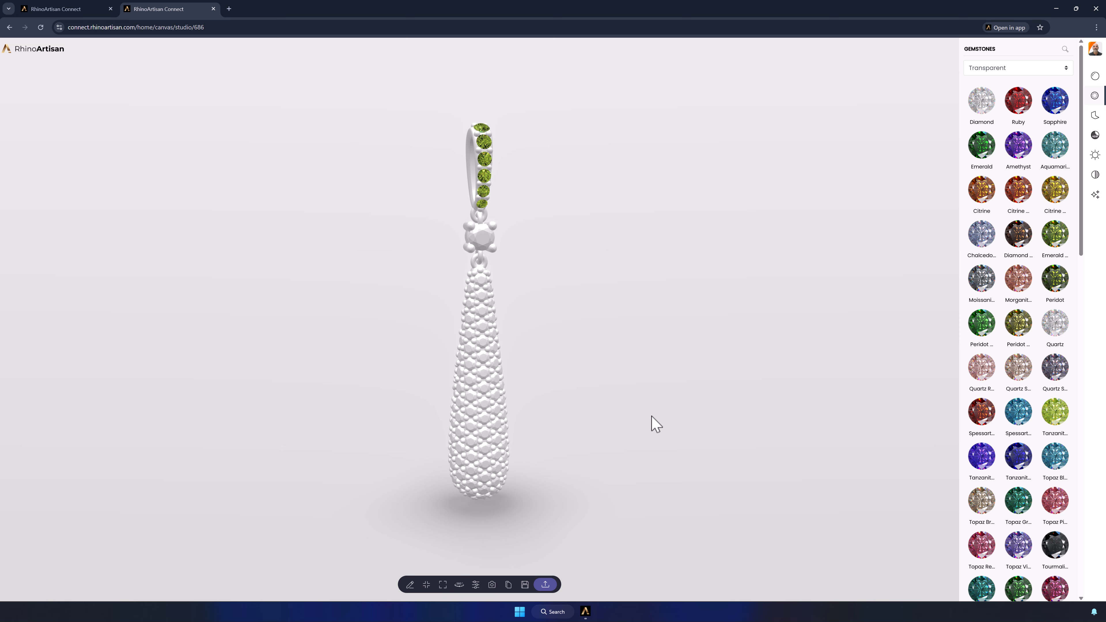
pyautogui.click(485, 326)
pyautogui.click(1058, 235)
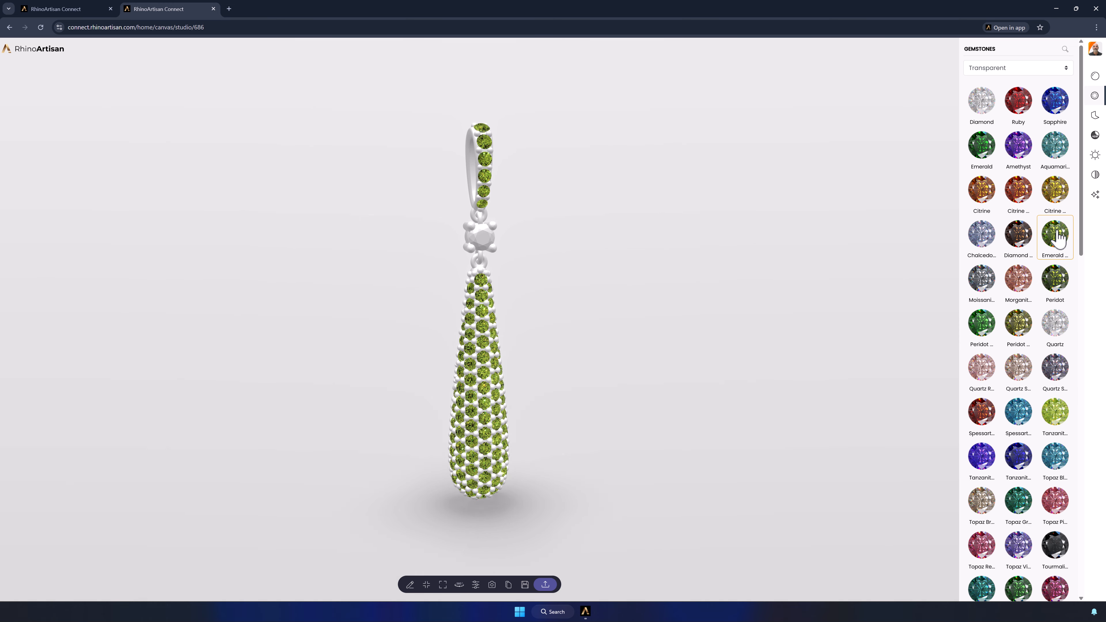
pyautogui.click(487, 239)
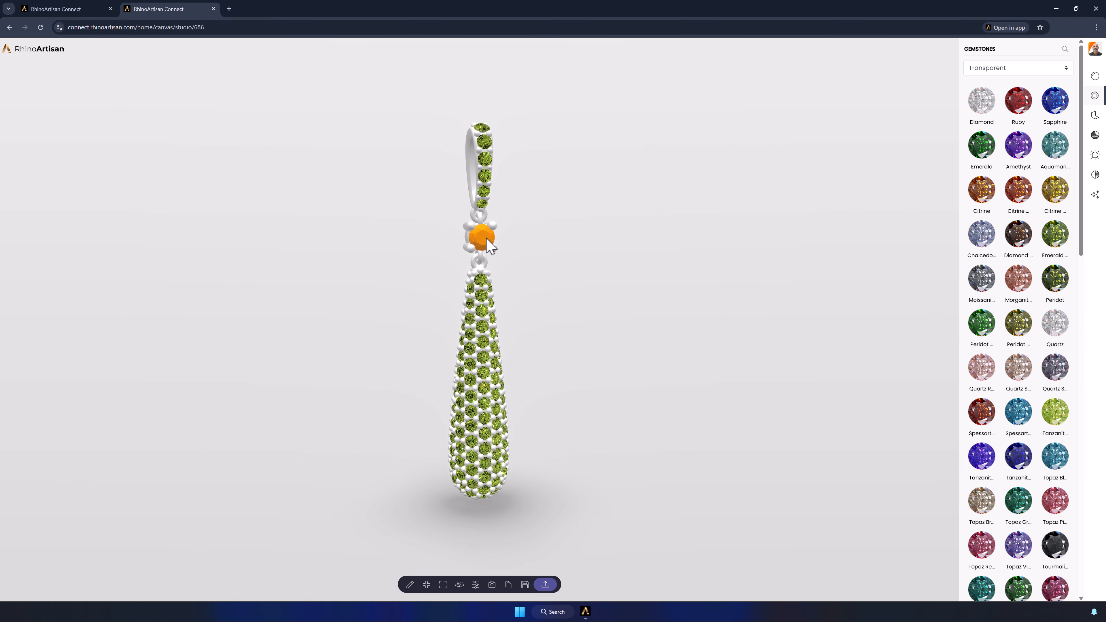
pyautogui.click(1029, 203)
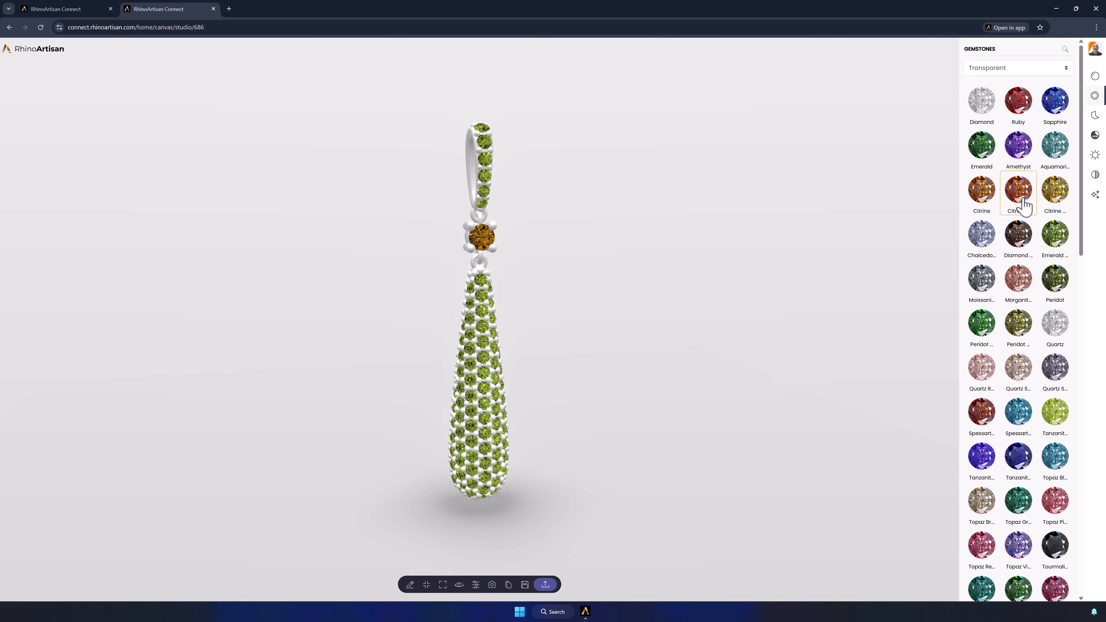
# - Assign polished Rose Gold to the bail and basket metal, and polished White Gold to the teardrop's metal
pyautogui.moveTo(704, 218); pyautogui.dragTo(610, 222)
pyautogui.click(502, 170)
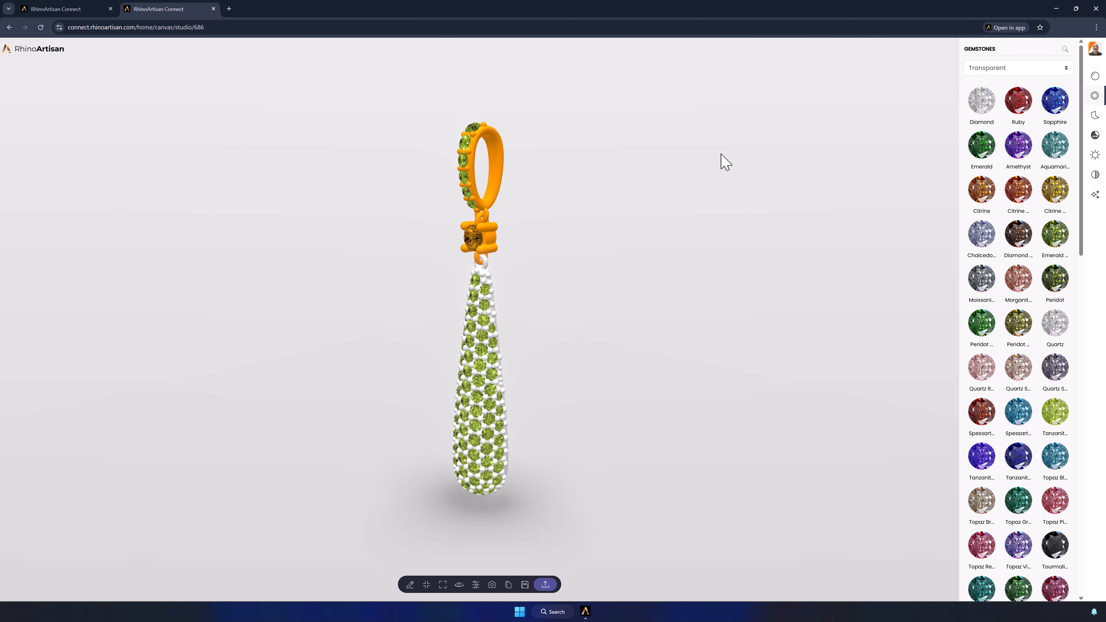
pyautogui.click(1095, 76)
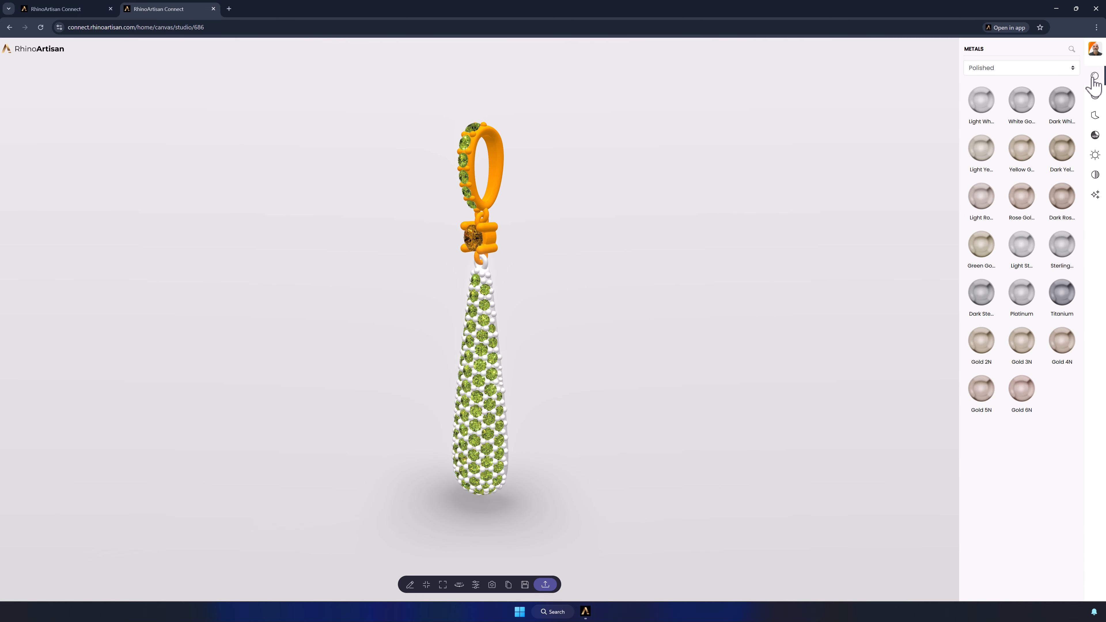
pyautogui.click(1020, 202)
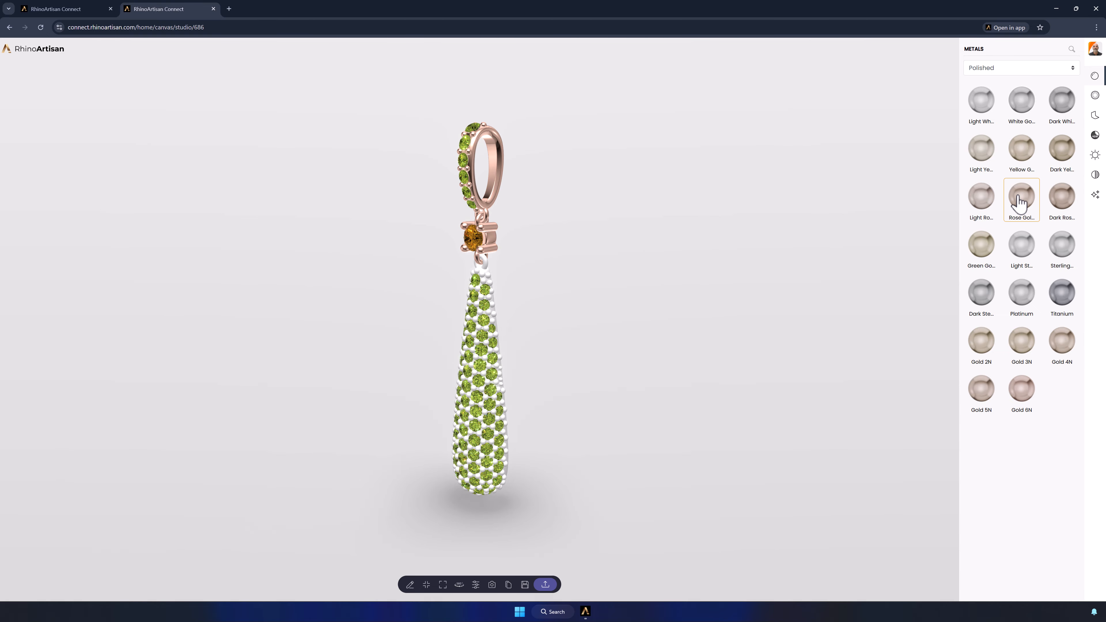
pyautogui.click(487, 268)
pyautogui.click(1022, 113)
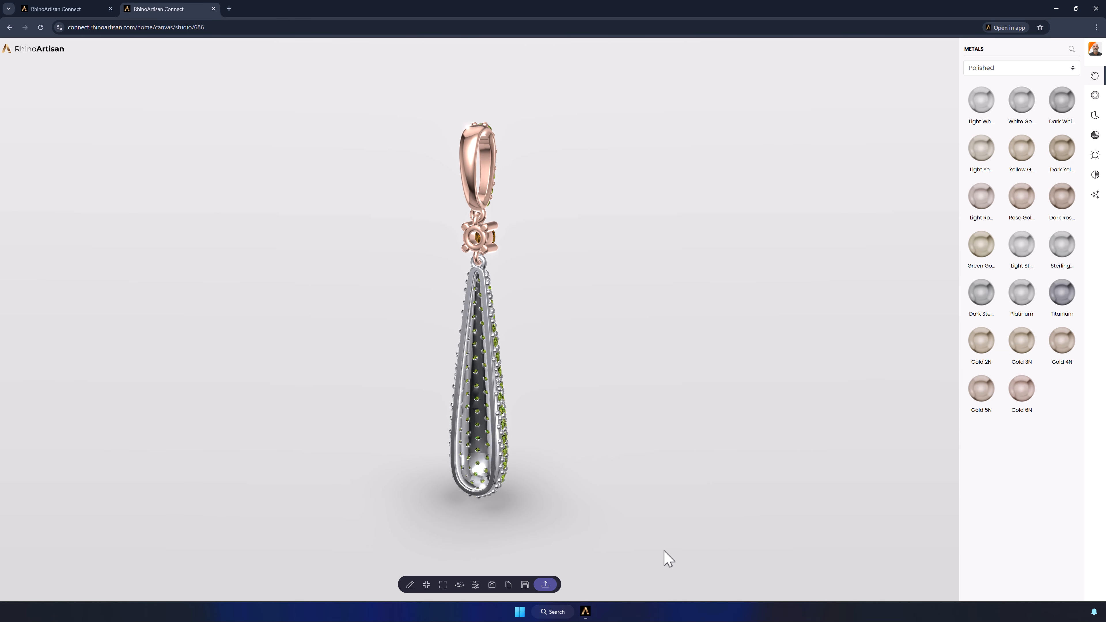
# - Set the scene background to the solid cream pastel colour
pyautogui.click(1095, 115)
pyautogui.click(966, 326)
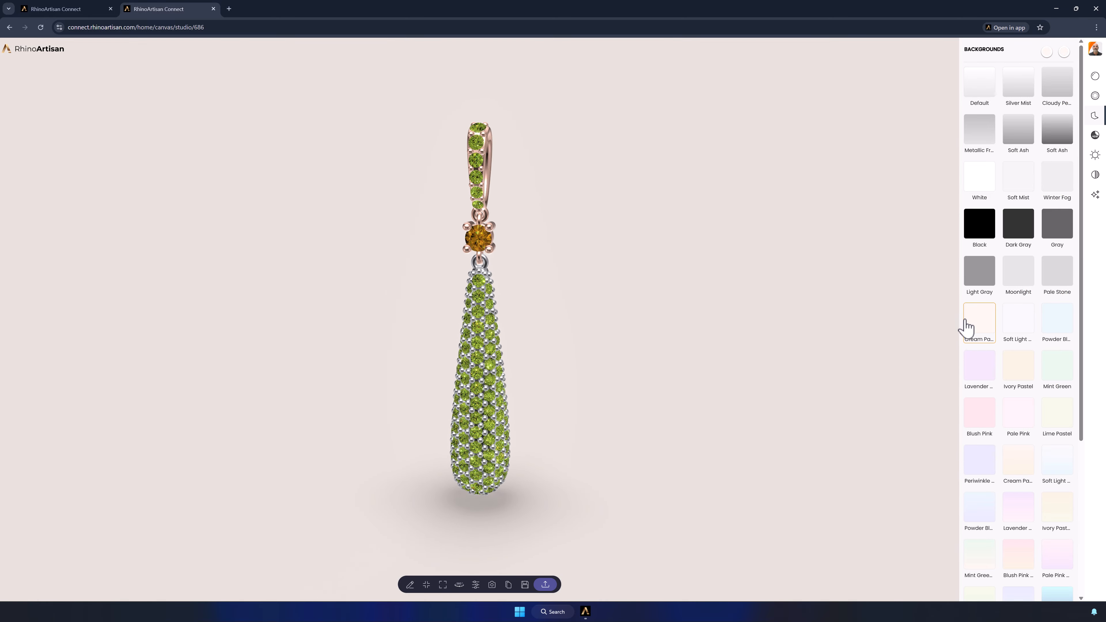